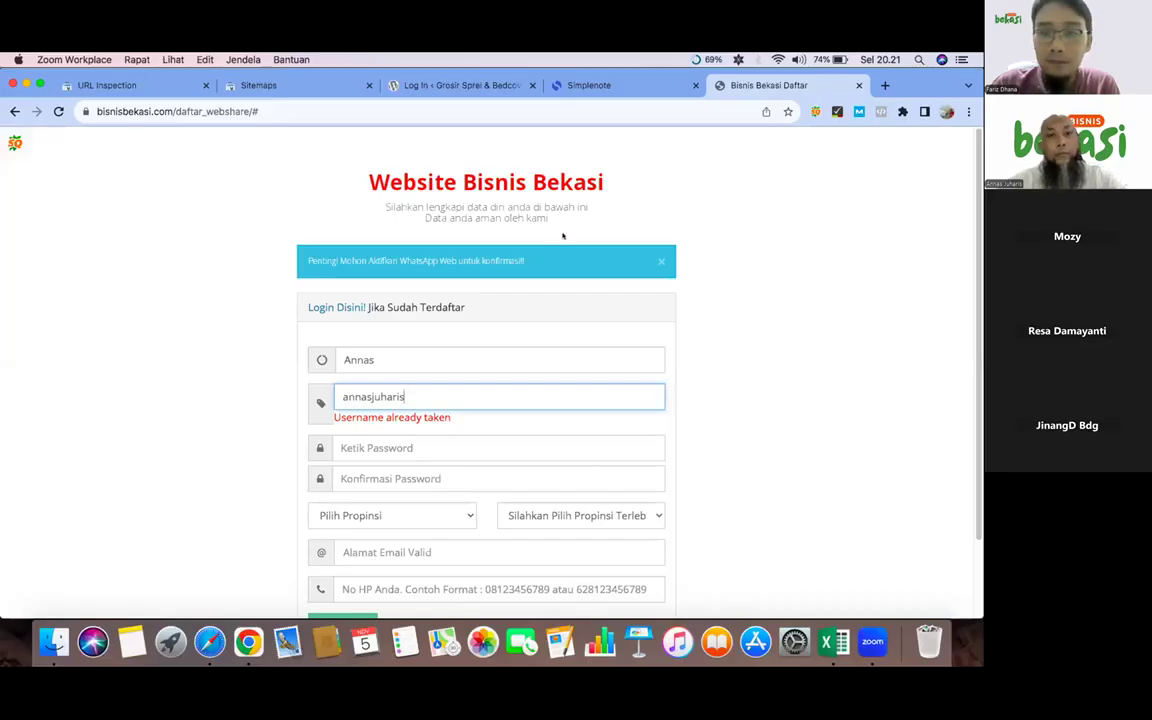
# Clear the username field and retype the account username
pyautogui.click(437, 392)
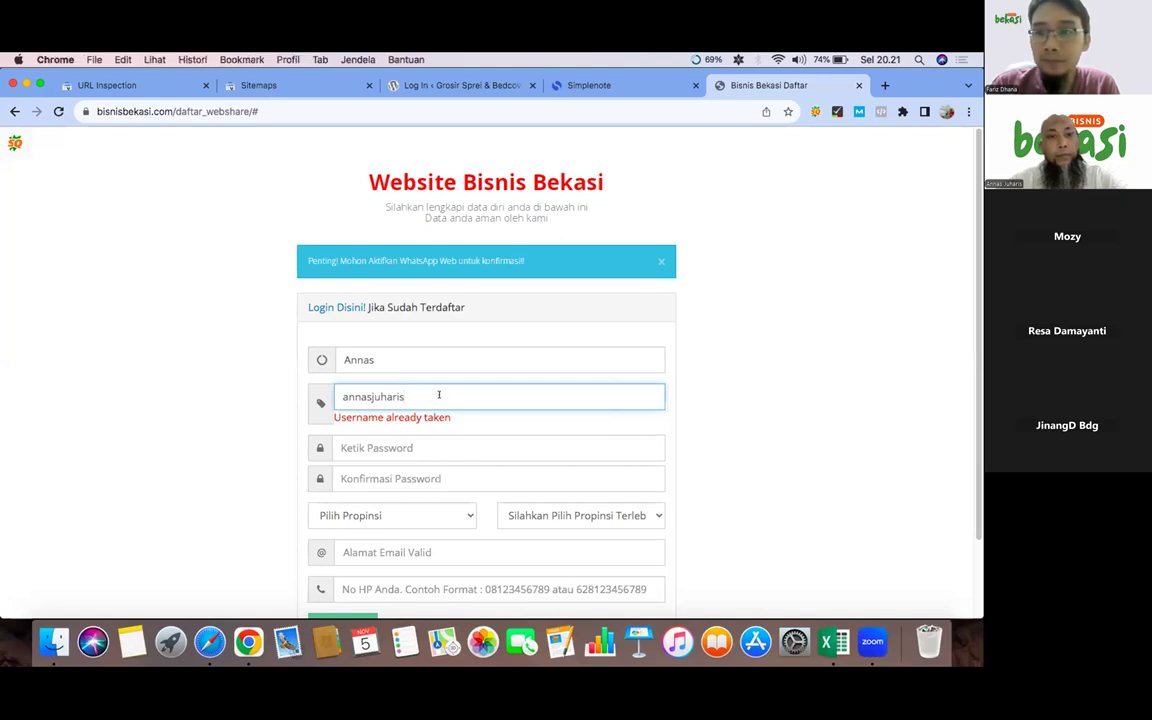
pyautogui.press('BackSpace')
pyautogui.press('BackSpace')
pyautogui.press('BackSpace')
pyautogui.press('BackSpace')
pyautogui.press('BackSpace')
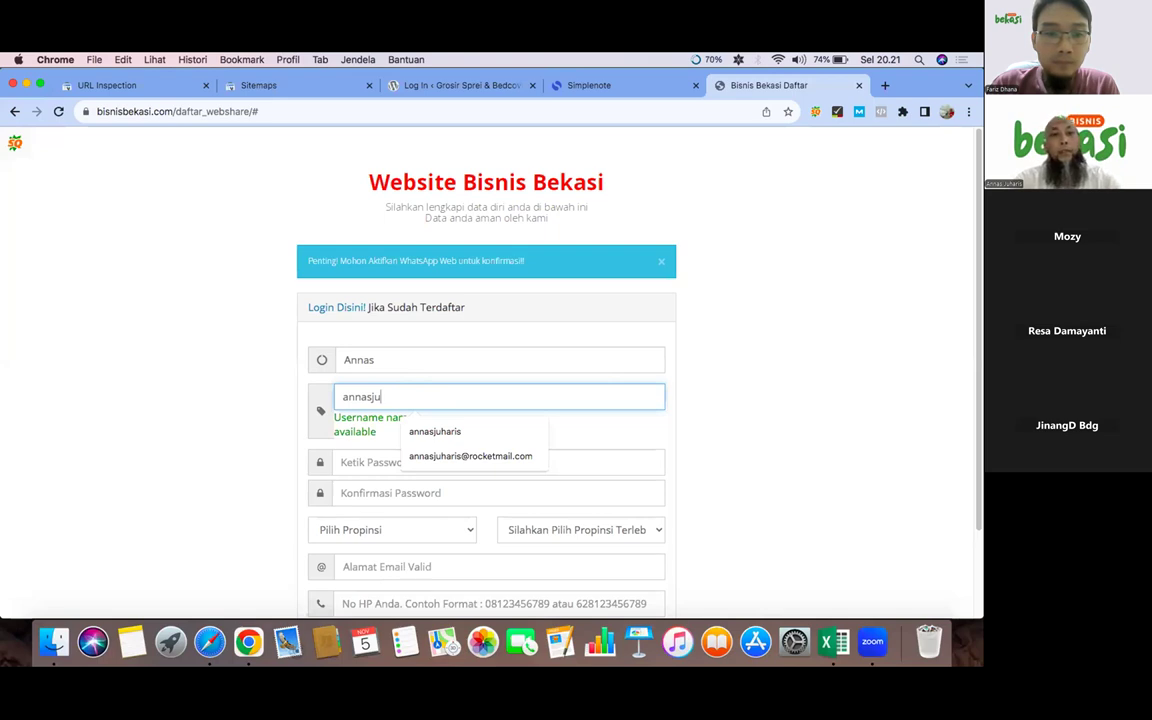
pyautogui.press('BackSpace')
pyautogui.press('BackSpace')
pyautogui.press('BackSpace')
pyautogui.press('BackSpace')
pyautogui.press('BackSpace')
pyautogui.press('BackSpace')
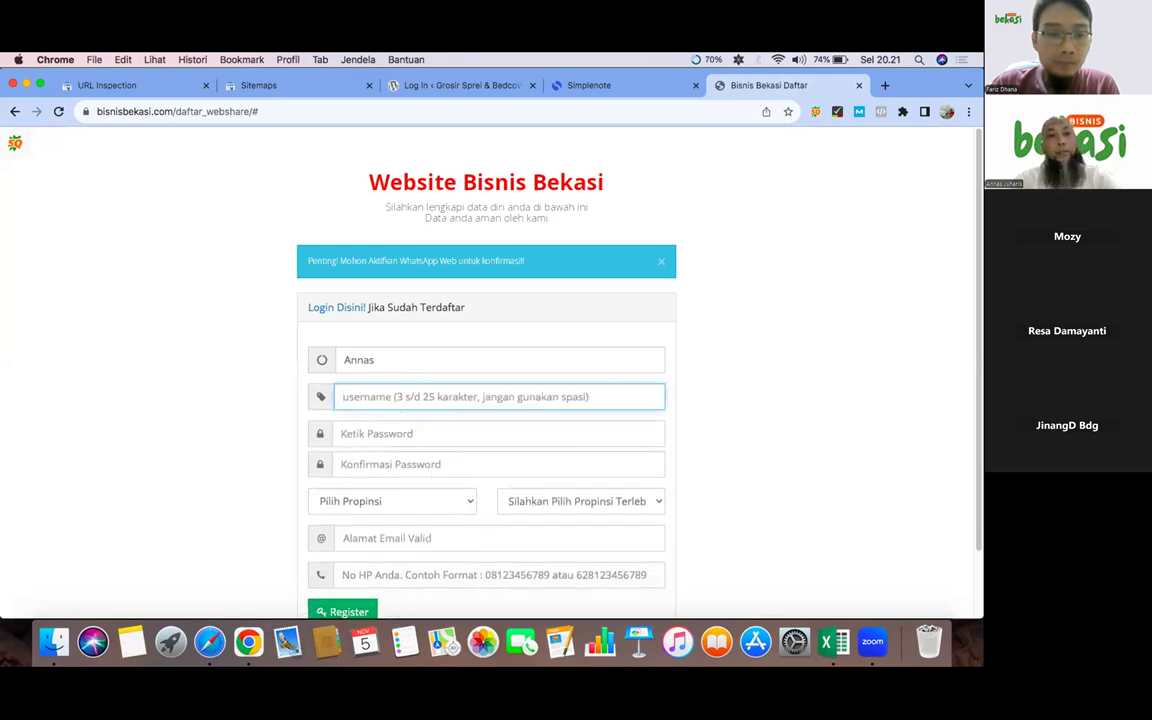
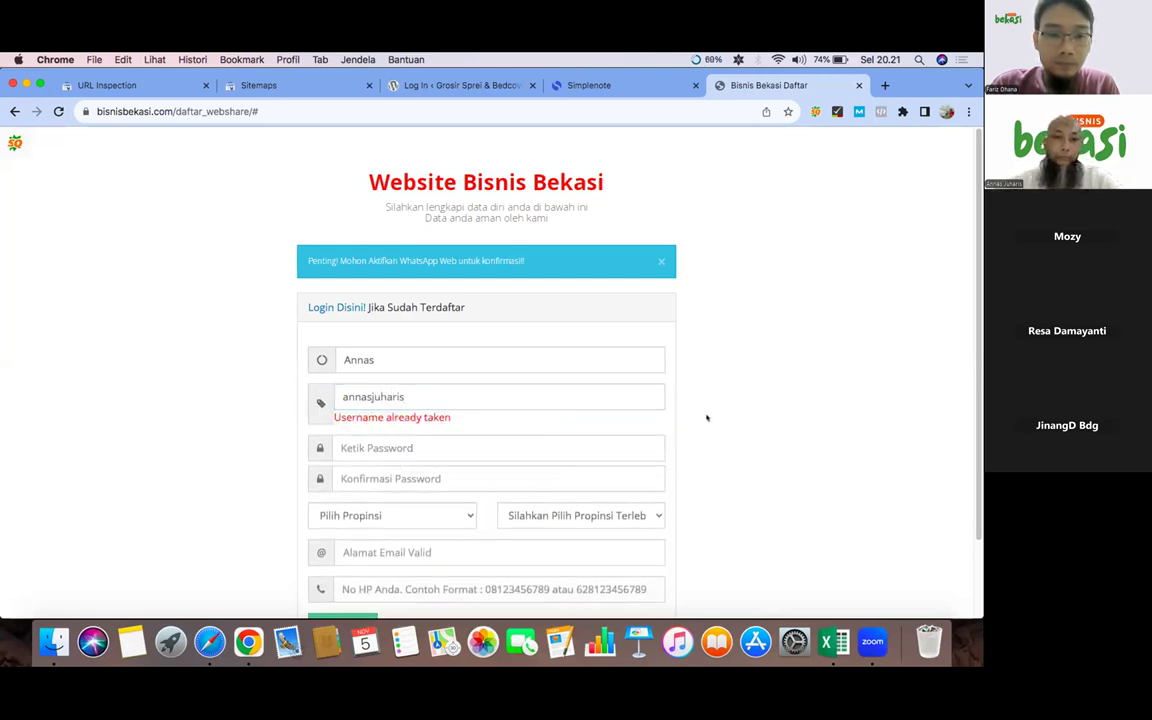
# Enter the account password and repeat it in Konfirmasi Password
pyautogui.click(450, 446)
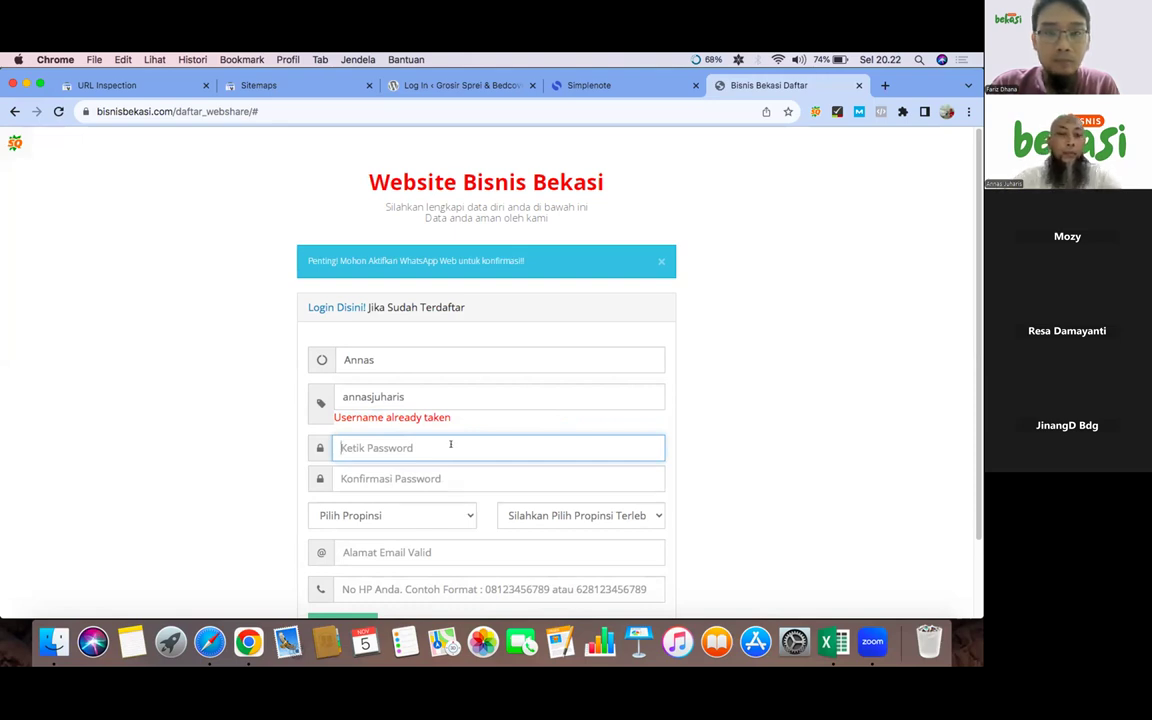
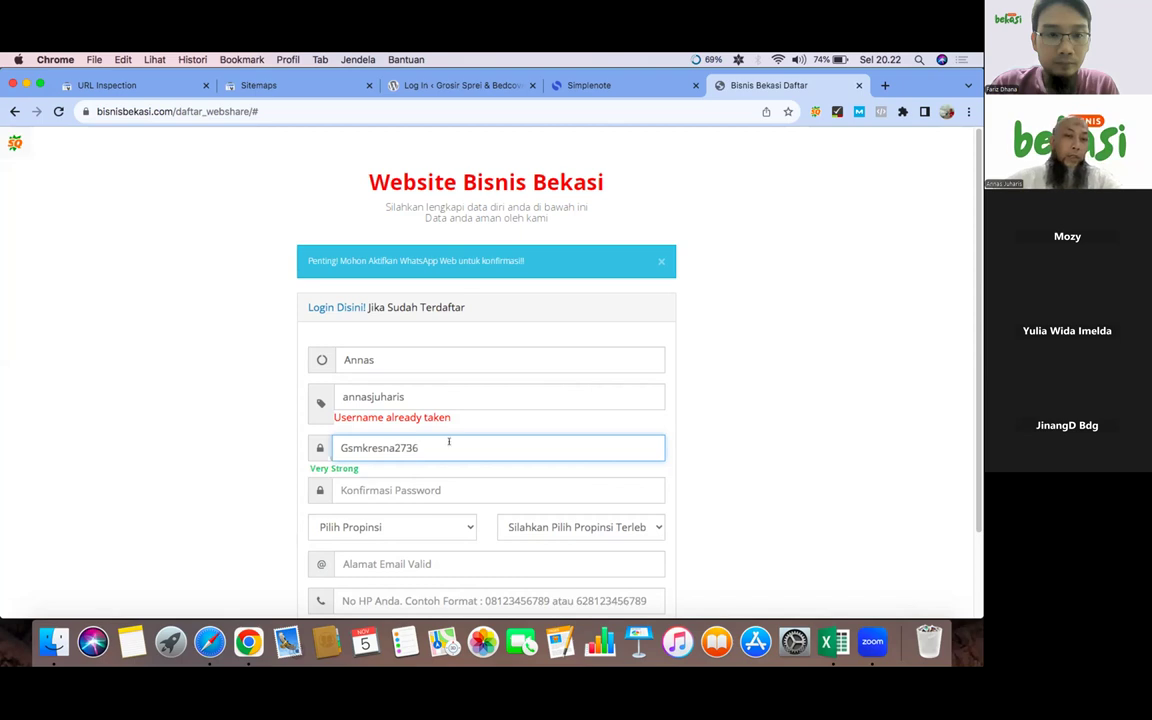
pyautogui.click(410, 488)
pyautogui.scroll(-3, 751, 452)
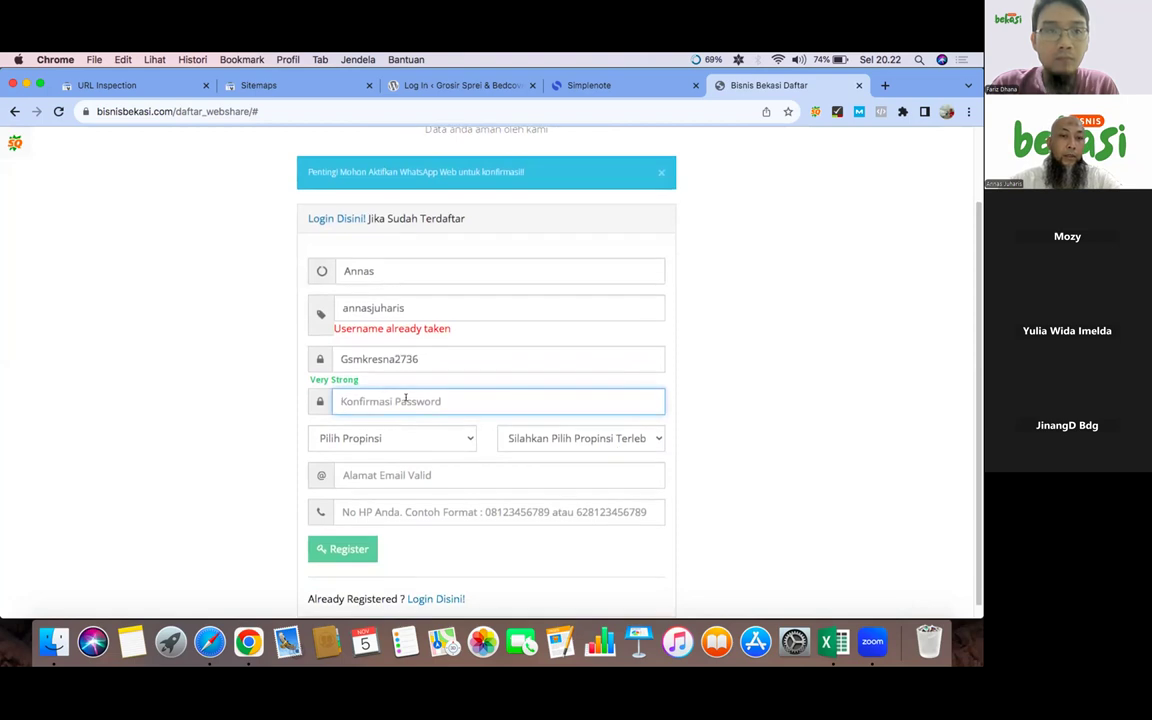
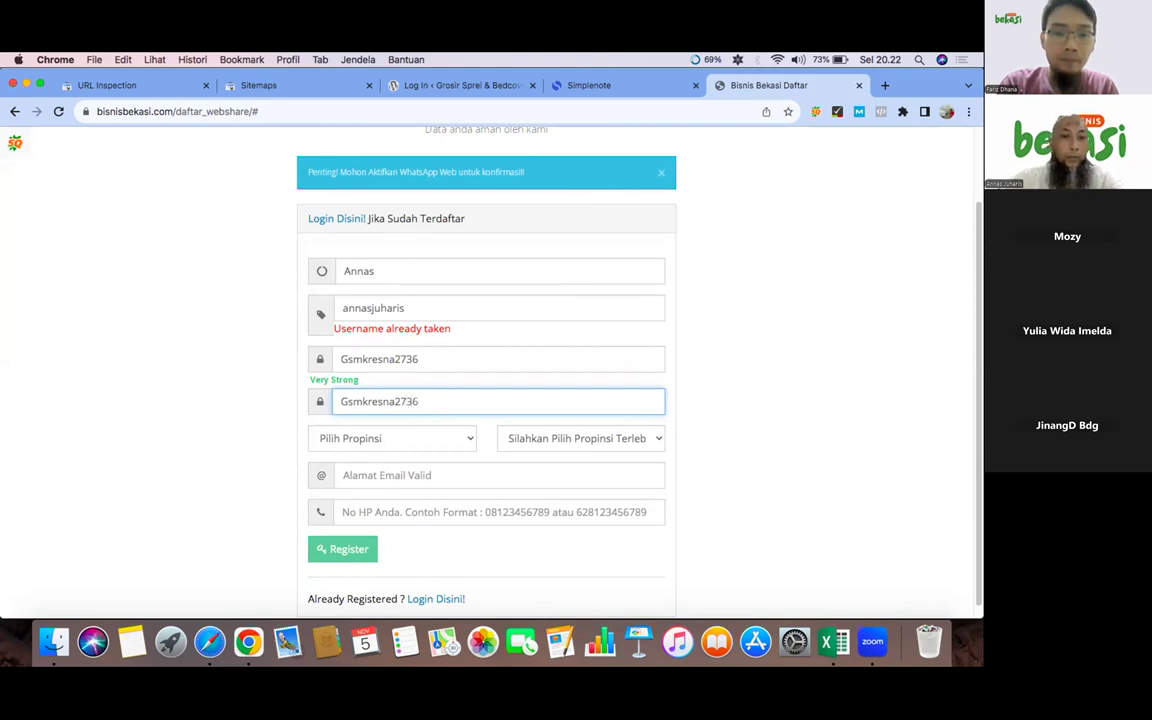
pyautogui.click(430, 439)
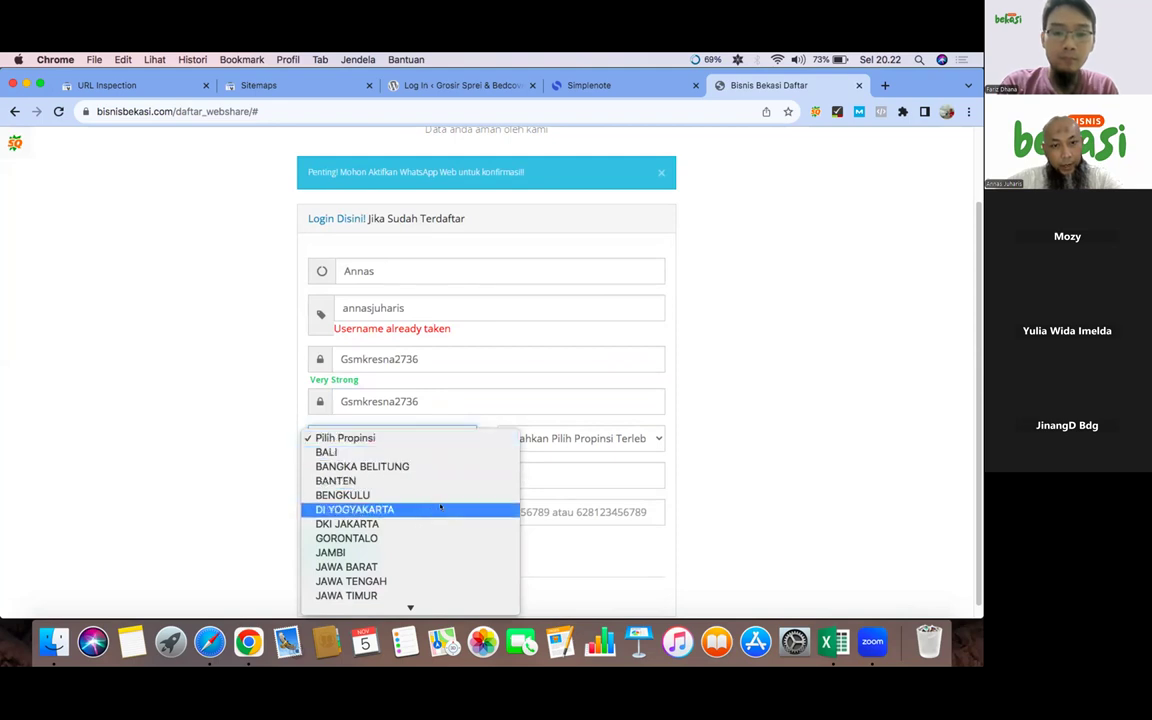
# Set province JAWA BARAT, city BEKASI, and fill in the saved e-mail address
pyautogui.scroll(-2, 440, 508)
pyautogui.click(424, 529)
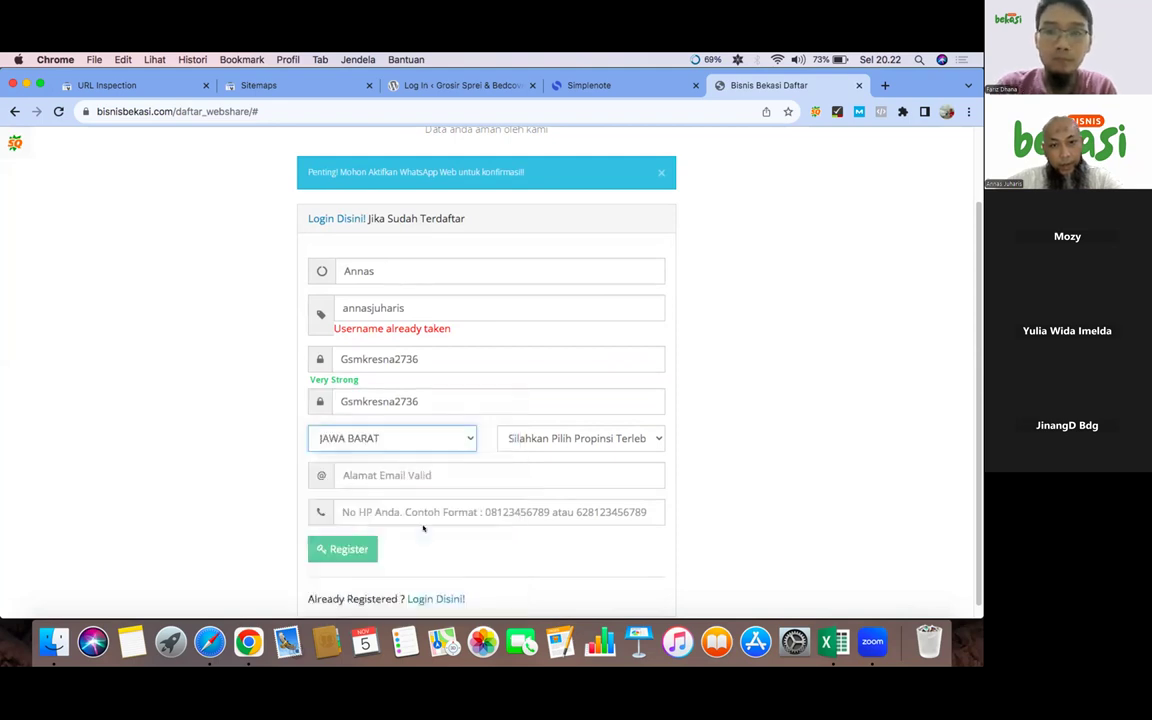
pyautogui.click(607, 437)
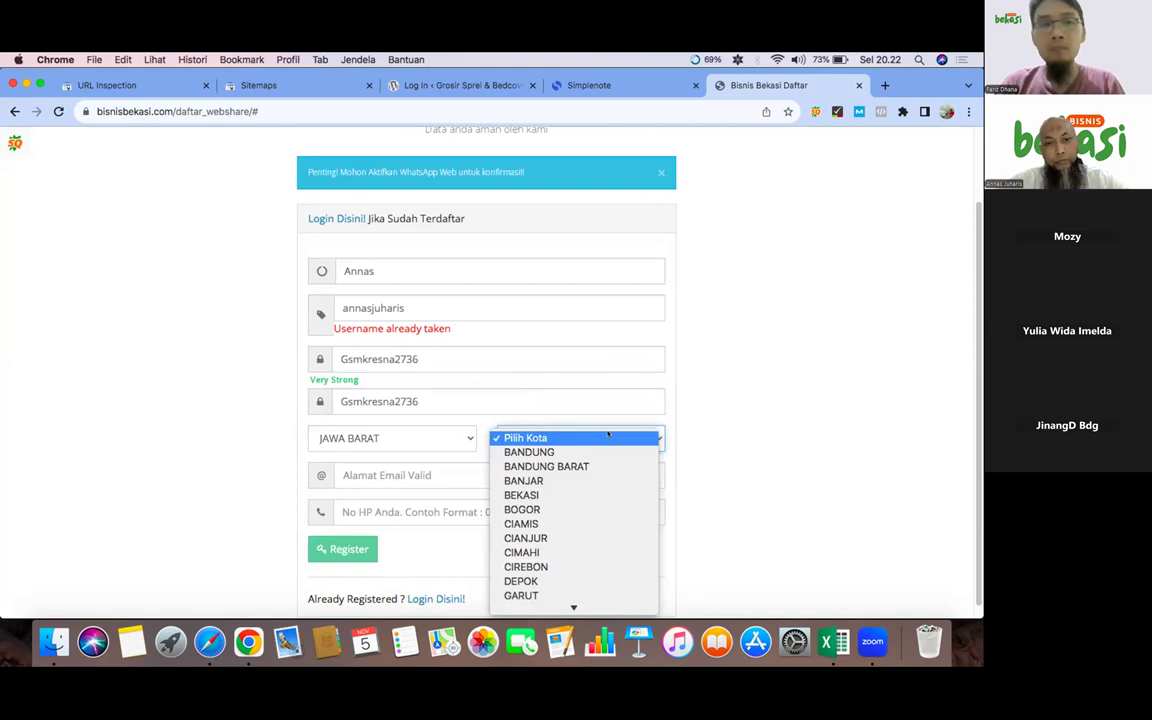
pyautogui.click(580, 494)
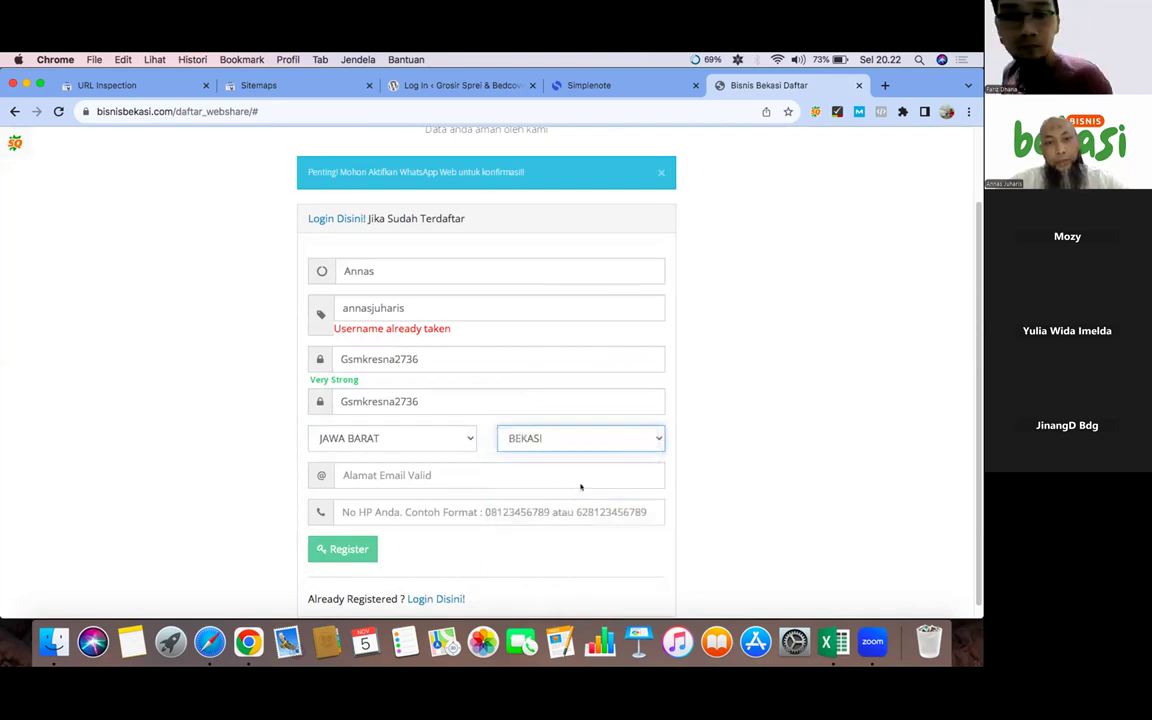
pyautogui.click(591, 472)
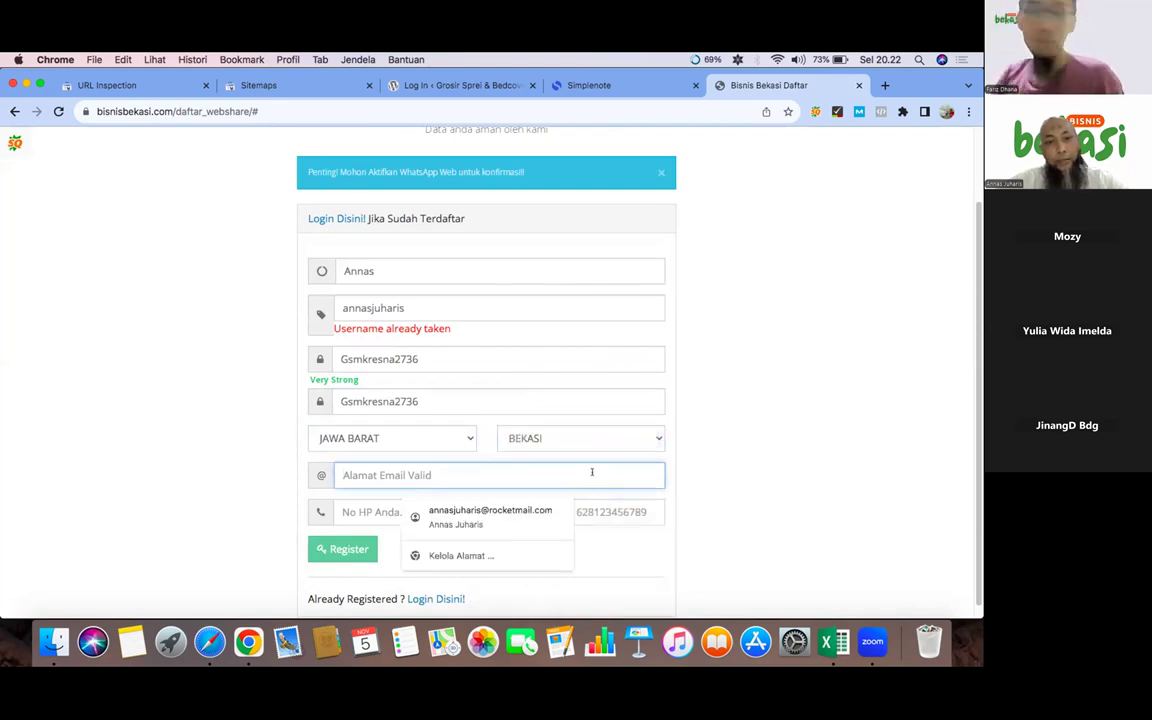
pyautogui.click(517, 510)
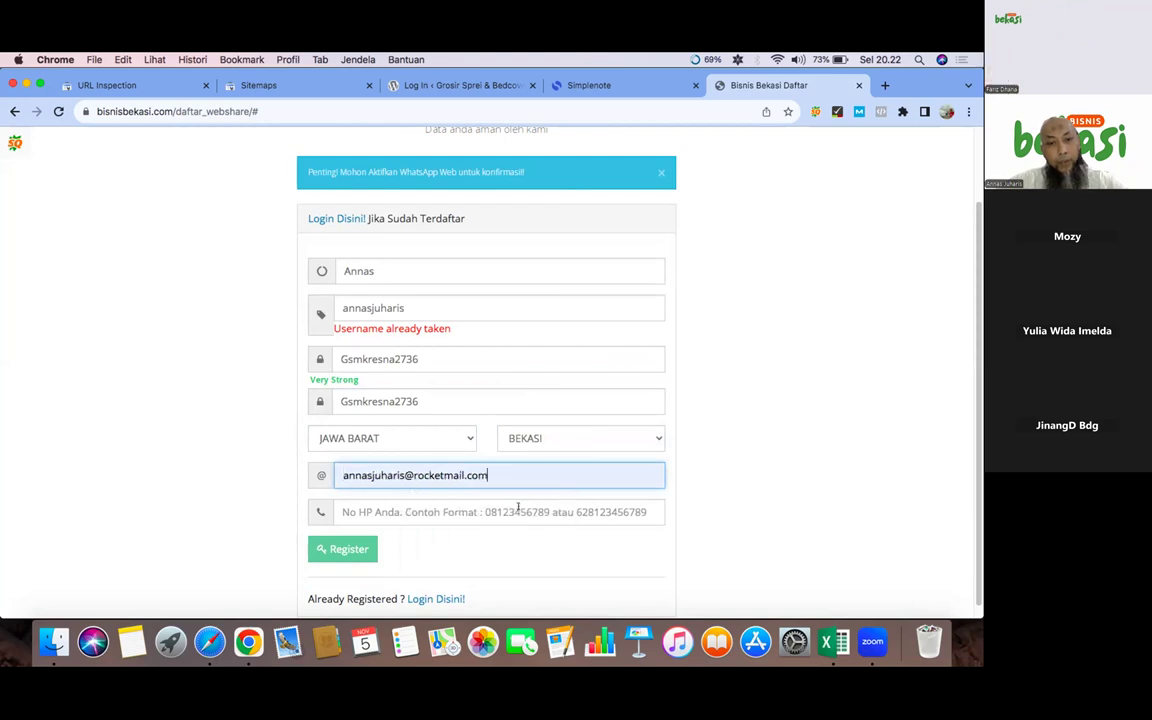
pyautogui.scroll(-1, 537, 493)
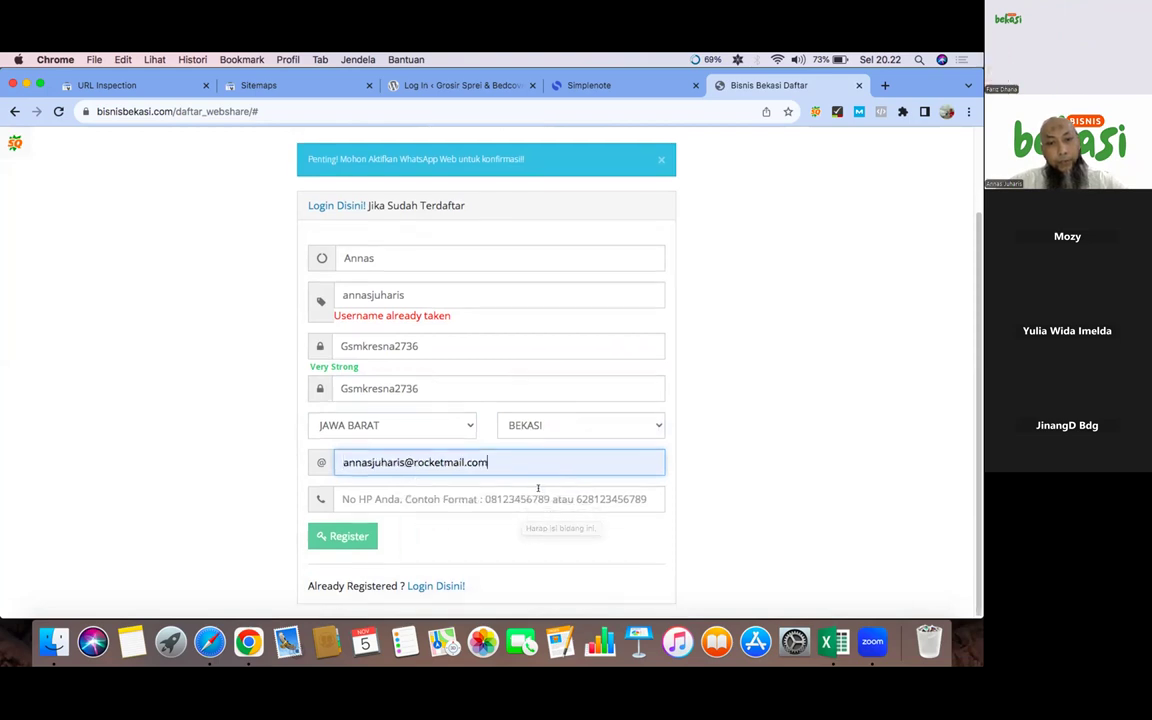
# Type a phone number, then select and delete it, leaving the phone field empty
pyautogui.click(504, 497)
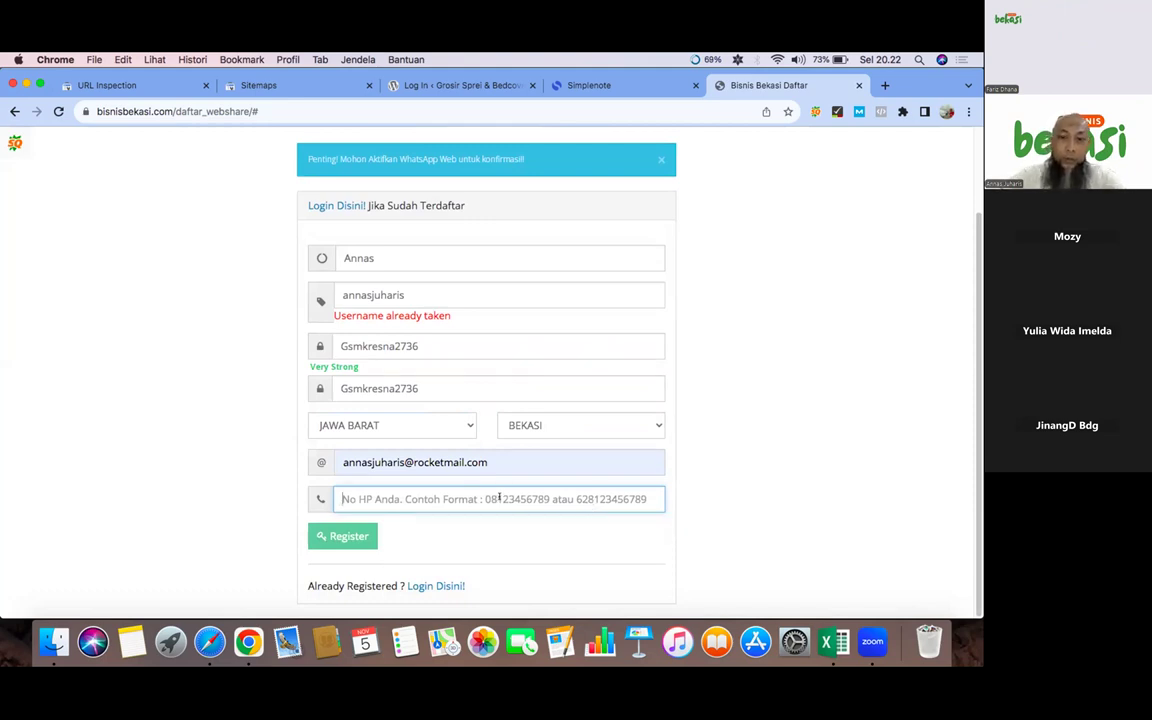
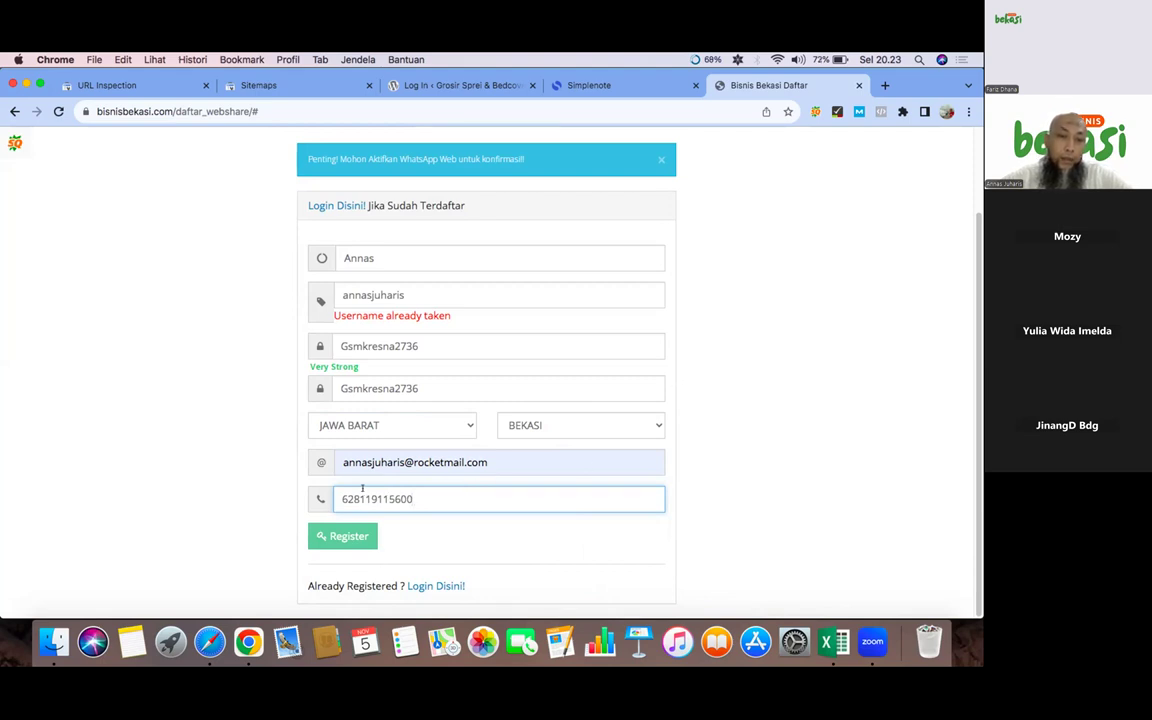
pyautogui.moveTo(440, 499); pyautogui.dragTo(298, 497)
pyautogui.press('BackSpace')
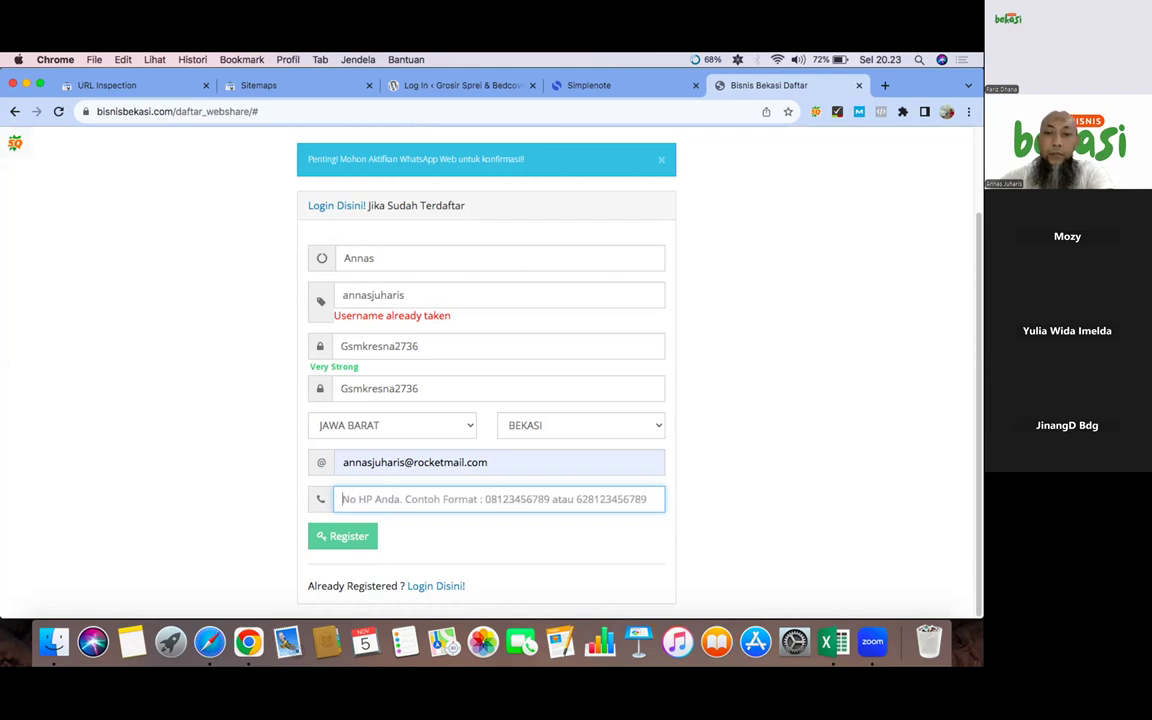
pyautogui.press('Return')
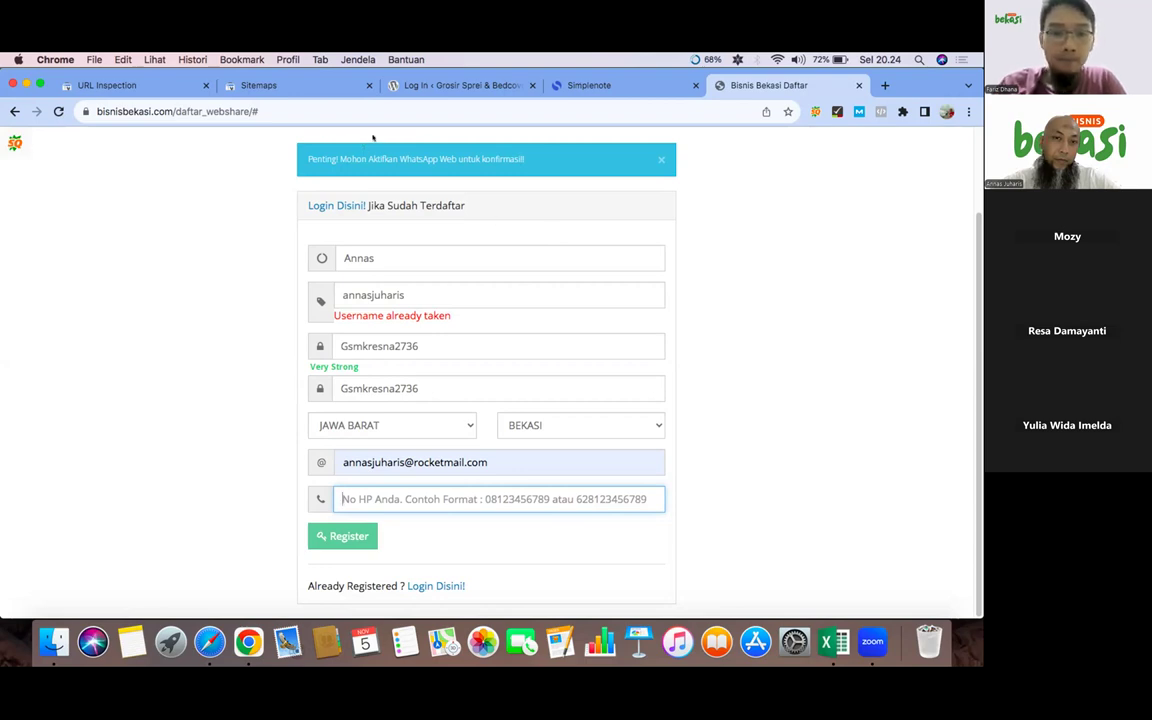
# Replace the entered name with the user's first name and retype the username
pyautogui.click(431, 256)
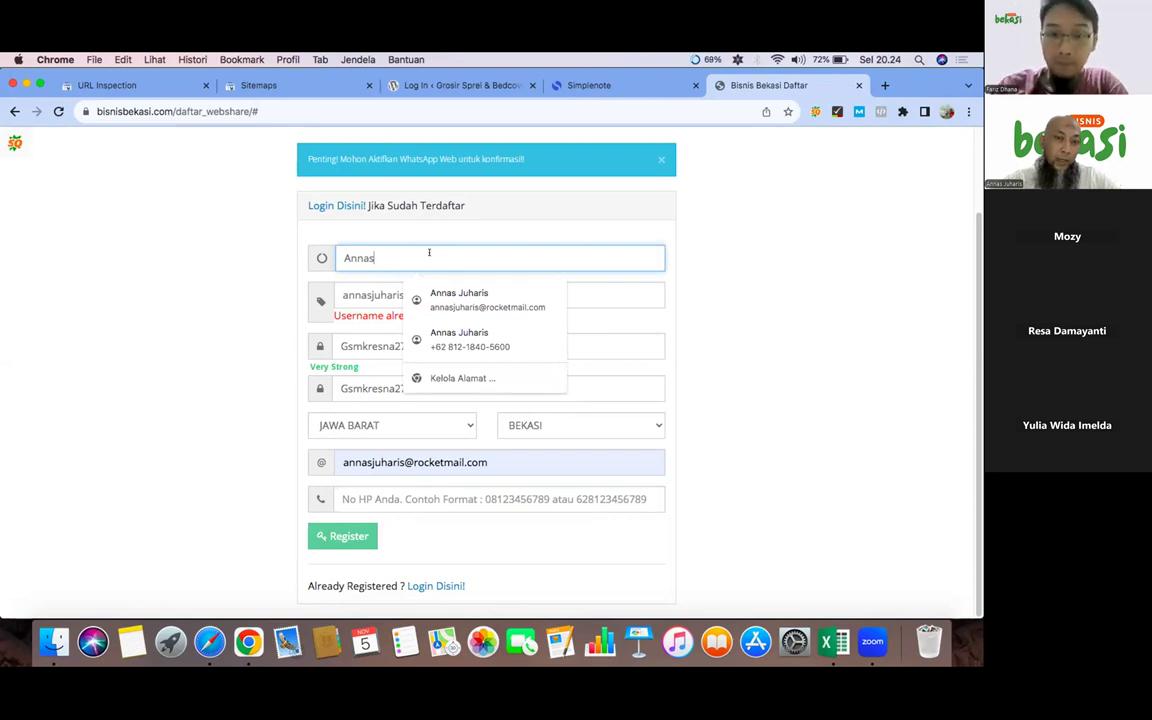
pyautogui.moveTo(424, 249); pyautogui.dragTo(301, 257)
pyautogui.press('BackSpace')
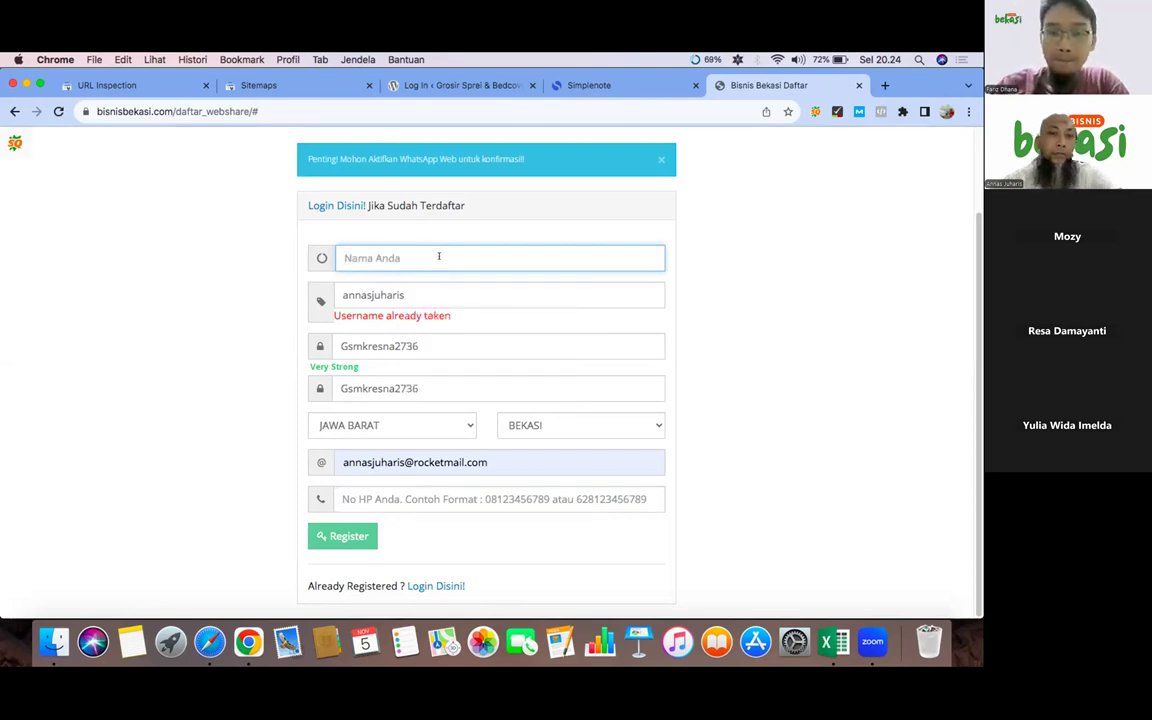
pyautogui.click(438, 256)
pyautogui.write('Annas')
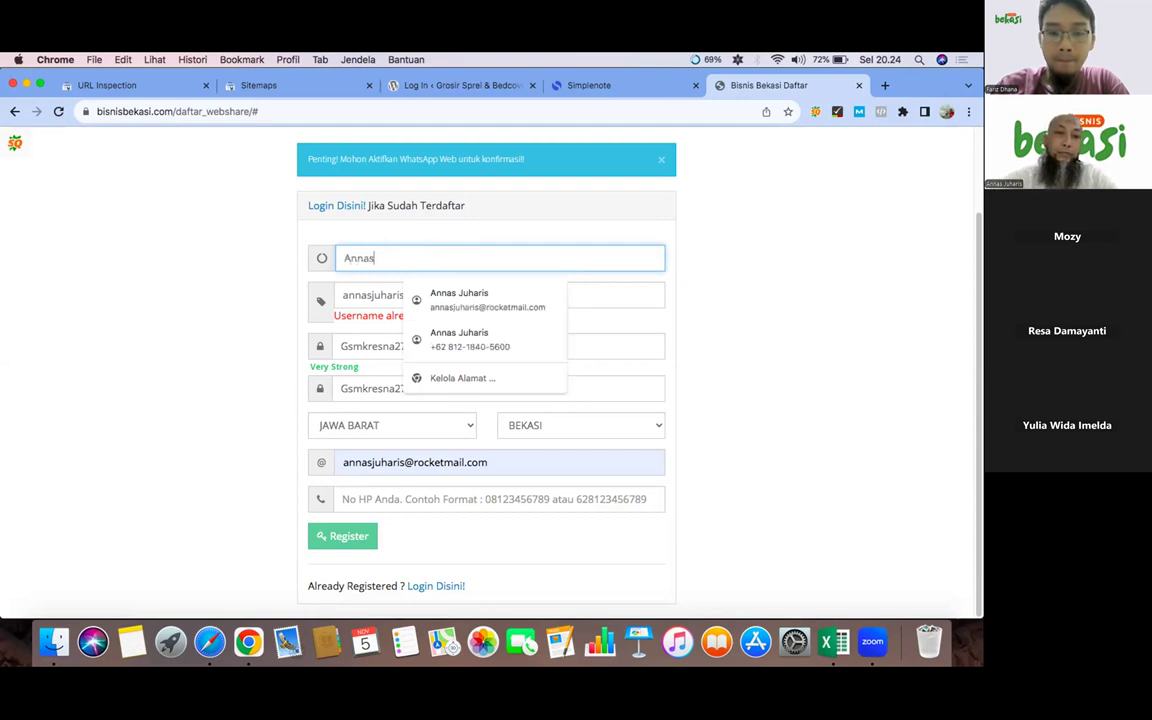
pyautogui.click(612, 290)
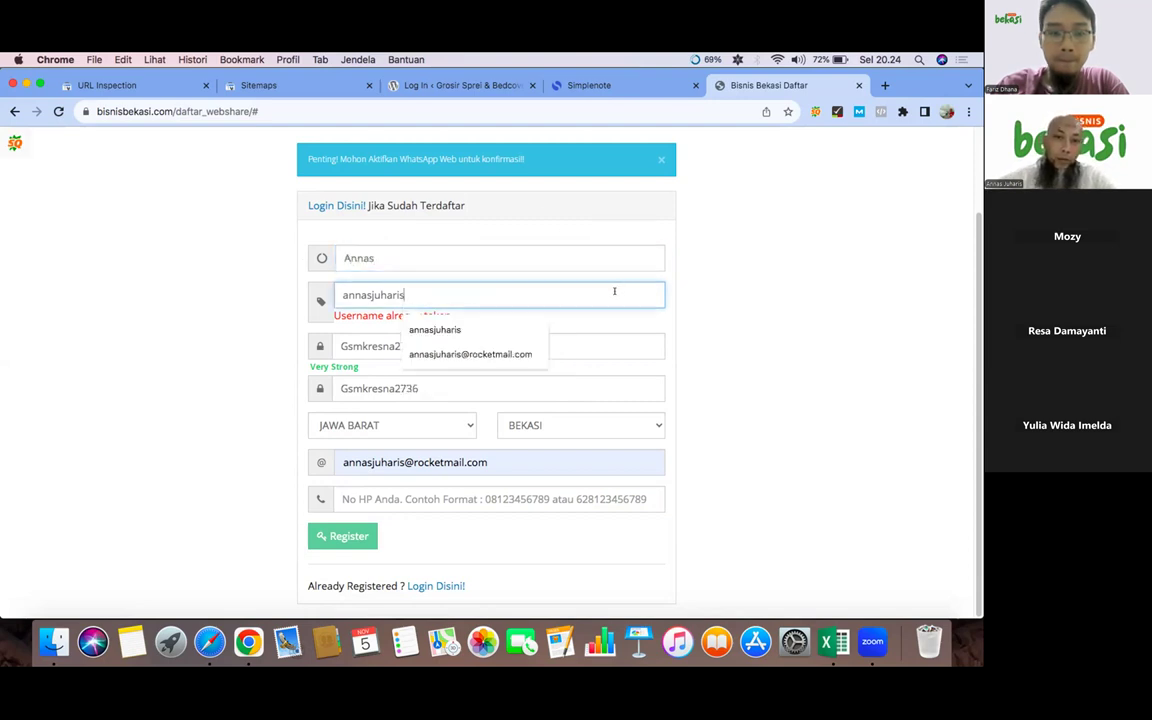
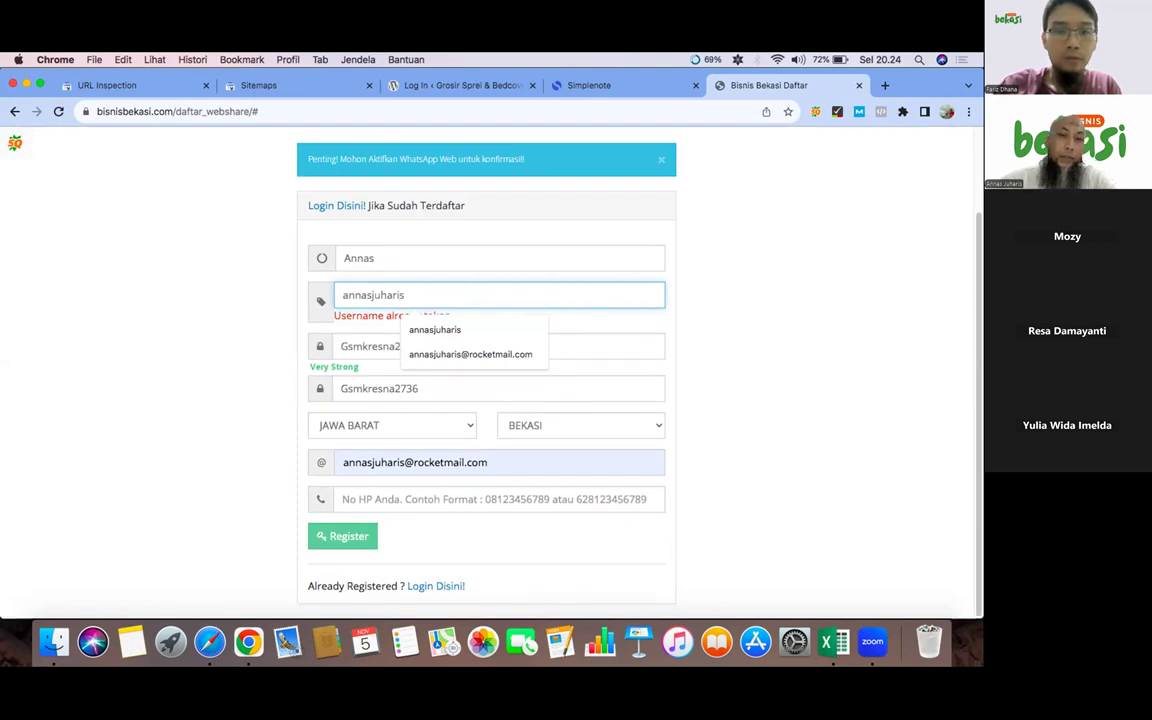
# Dismiss the username suggestions and select the existing password for replacement
pyautogui.click(244, 351)
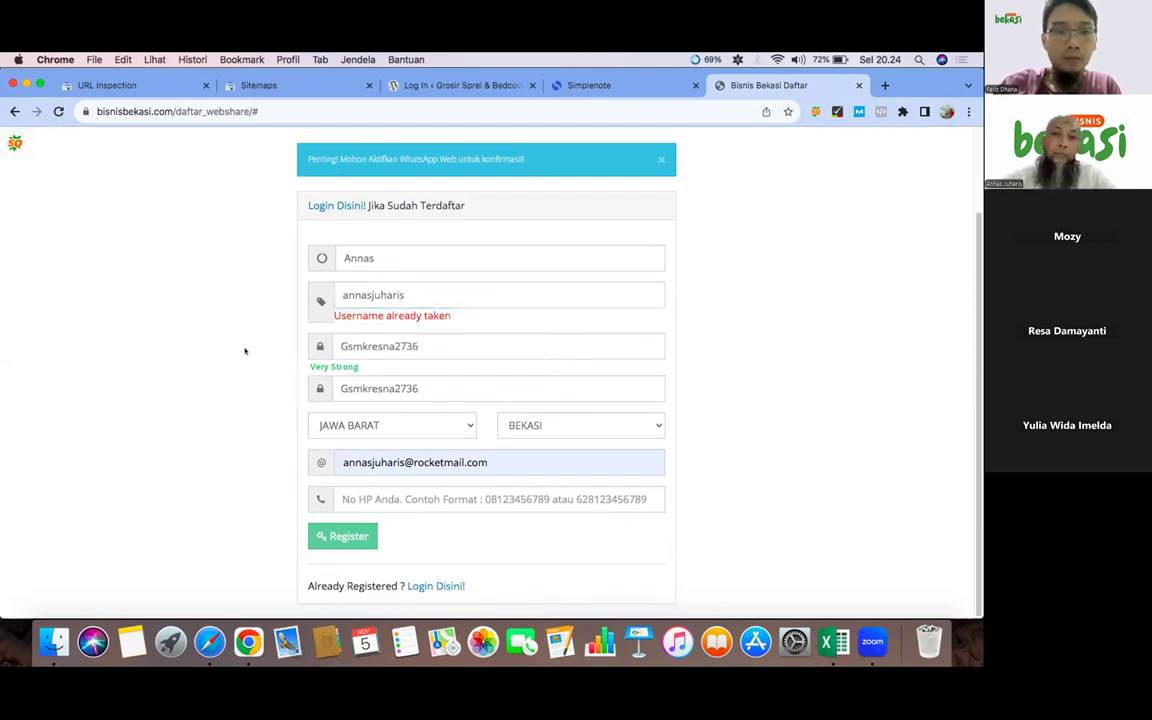
pyautogui.click(443, 346)
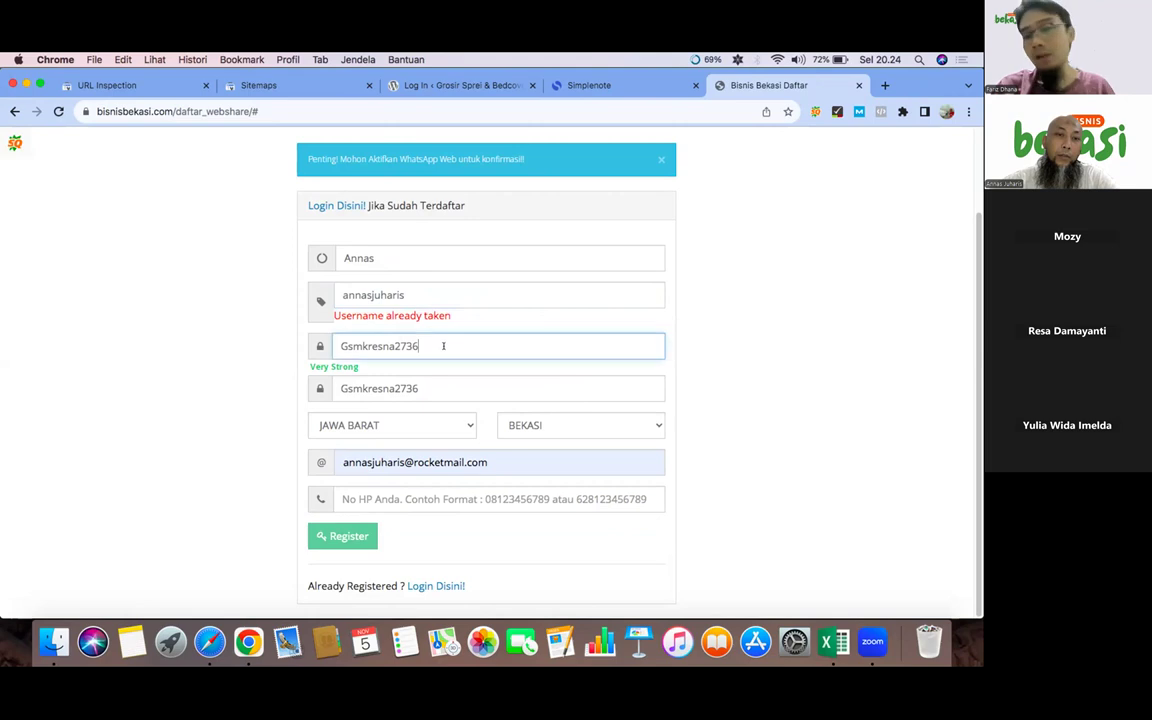
pyautogui.moveTo(444, 346); pyautogui.dragTo(278, 329)
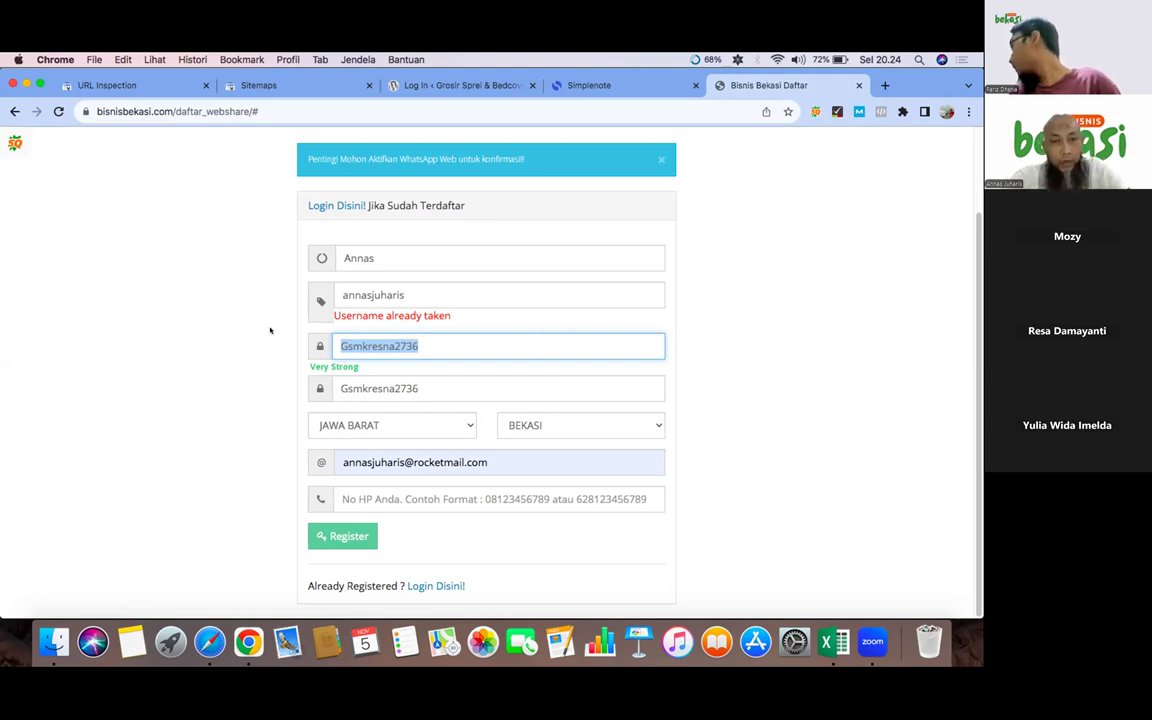
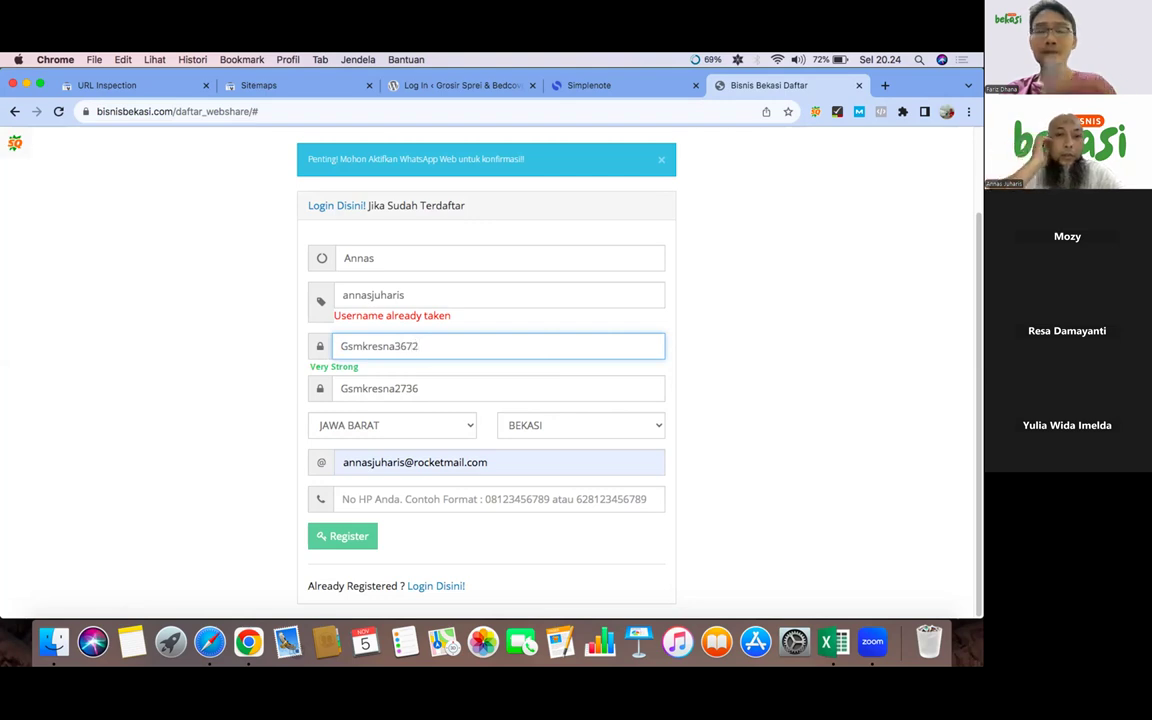
# Type a new account password, correcting its ending, and repeat it in the confirmation field
pyautogui.press('Tab')
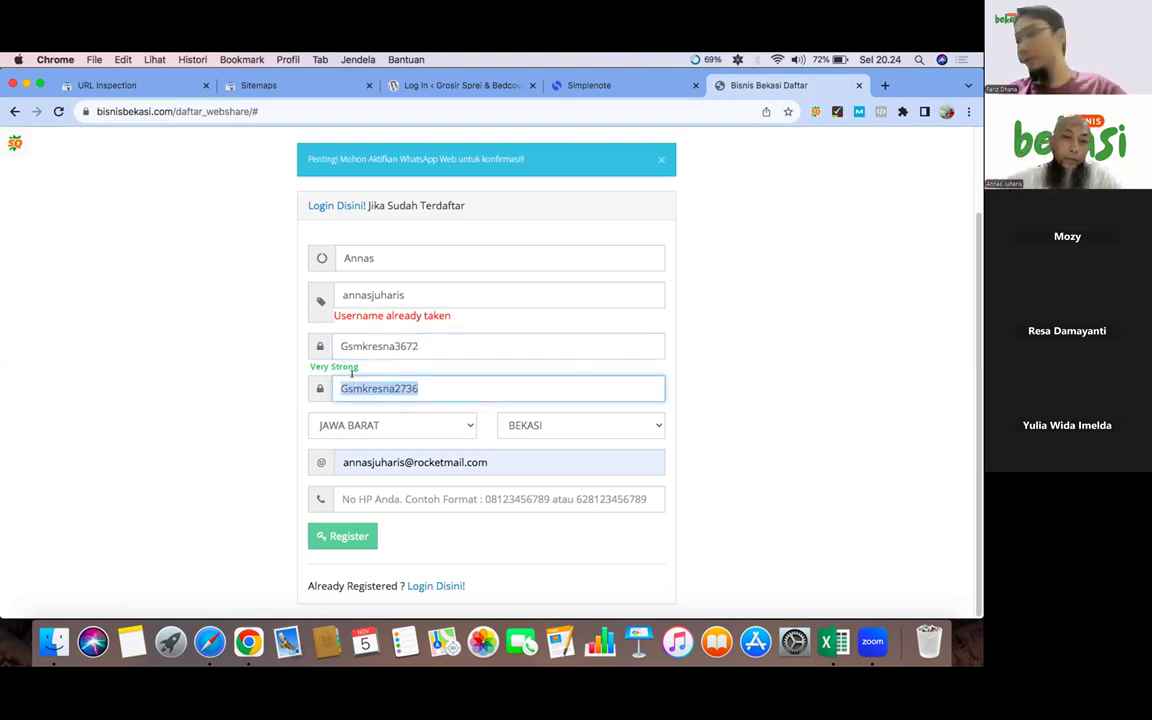
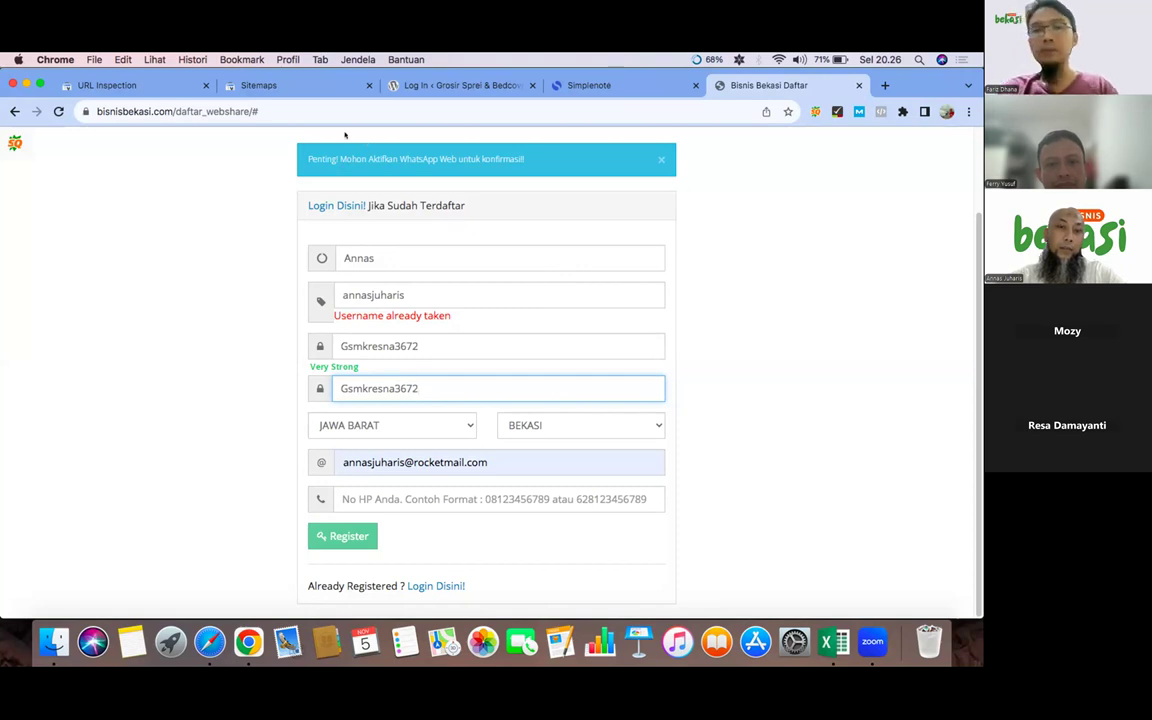
pyautogui.click(309, 106)
# In a new tab, go to the bisnisbekasi.com Admin Panel login page via the 'bisn' suggestion
pyautogui.click(309, 106)
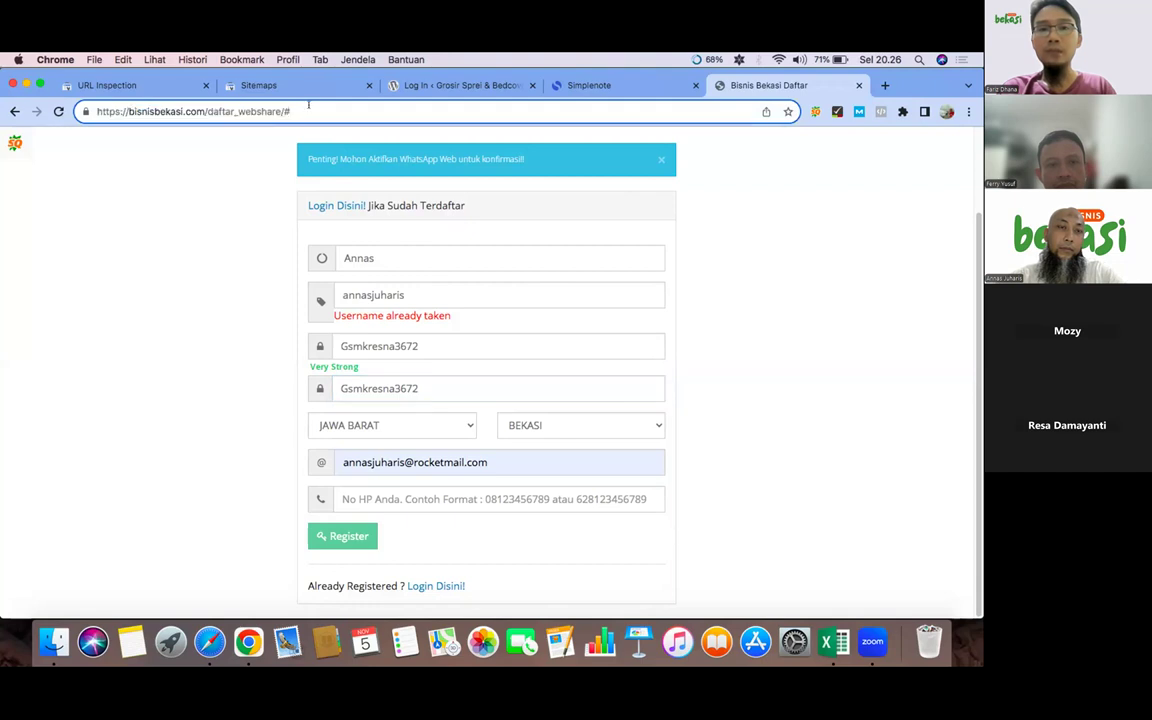
pyautogui.click(885, 85)
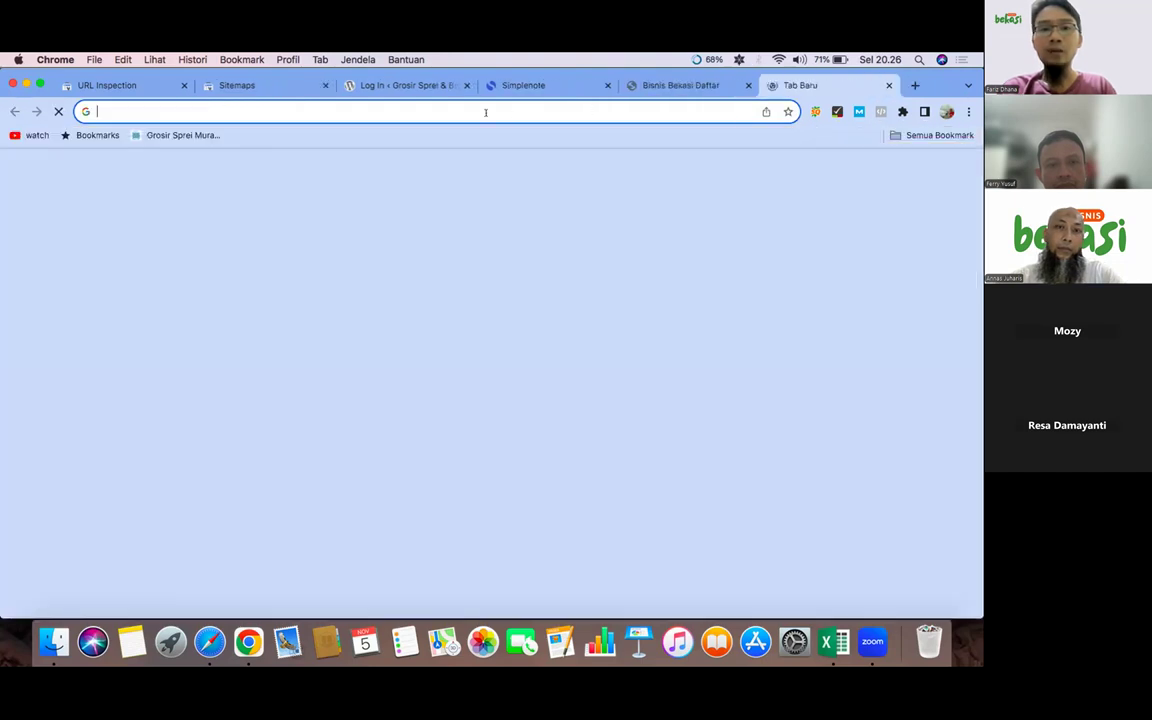
pyautogui.write('bi')
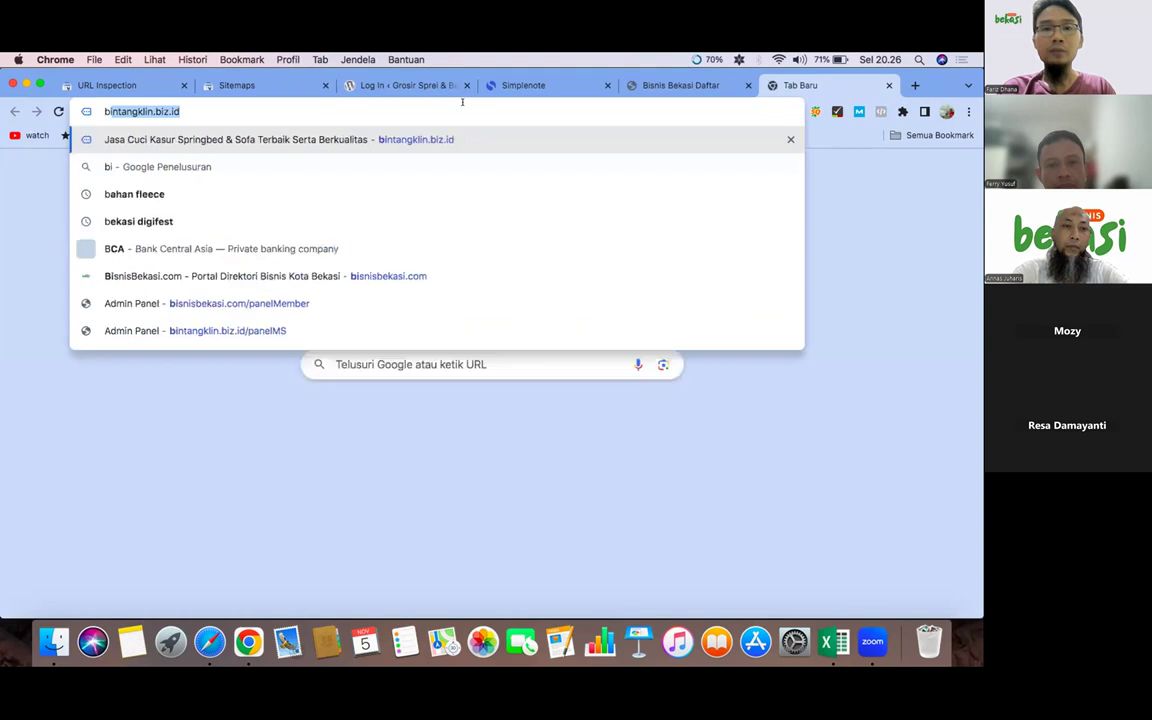
pyautogui.write('sn')
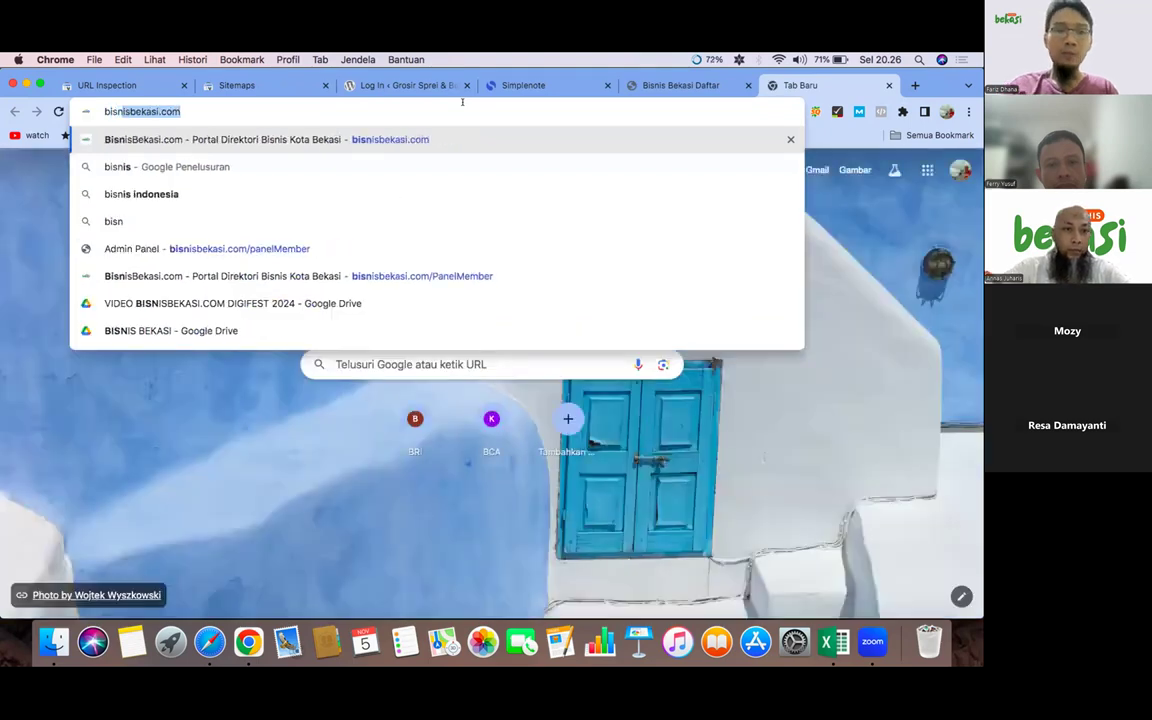
pyautogui.press('Down')
pyautogui.press('Down')
pyautogui.press('Down')
pyautogui.press('Down')
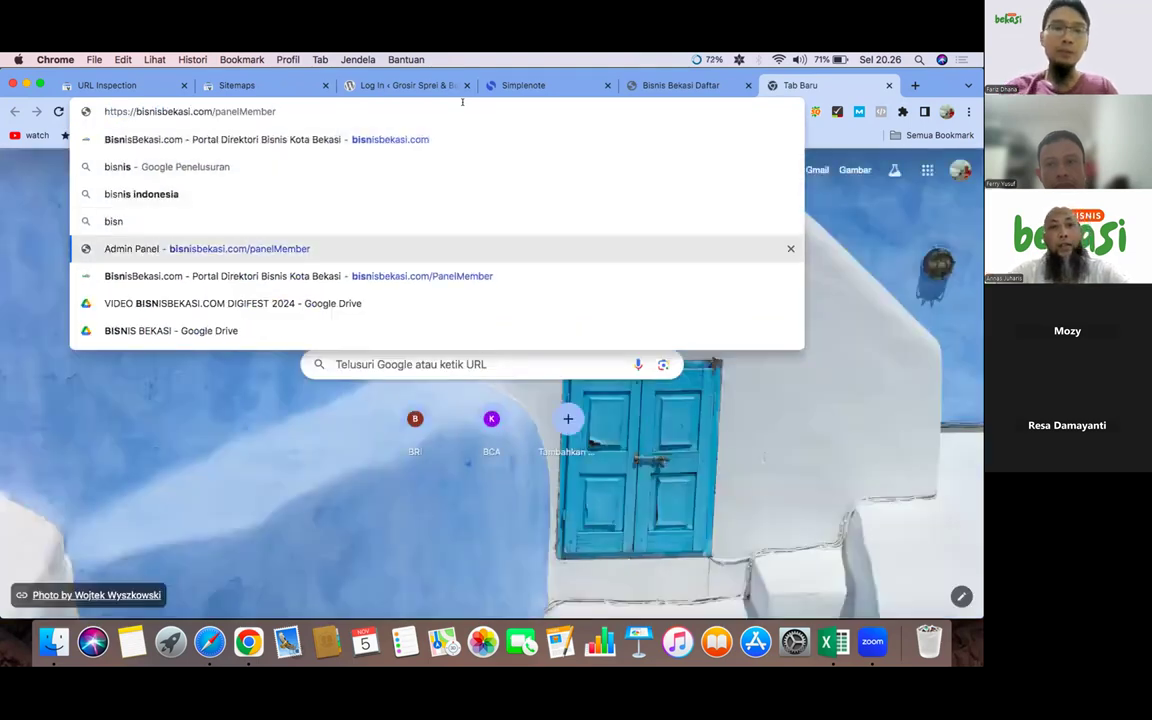
pyautogui.press('Return')
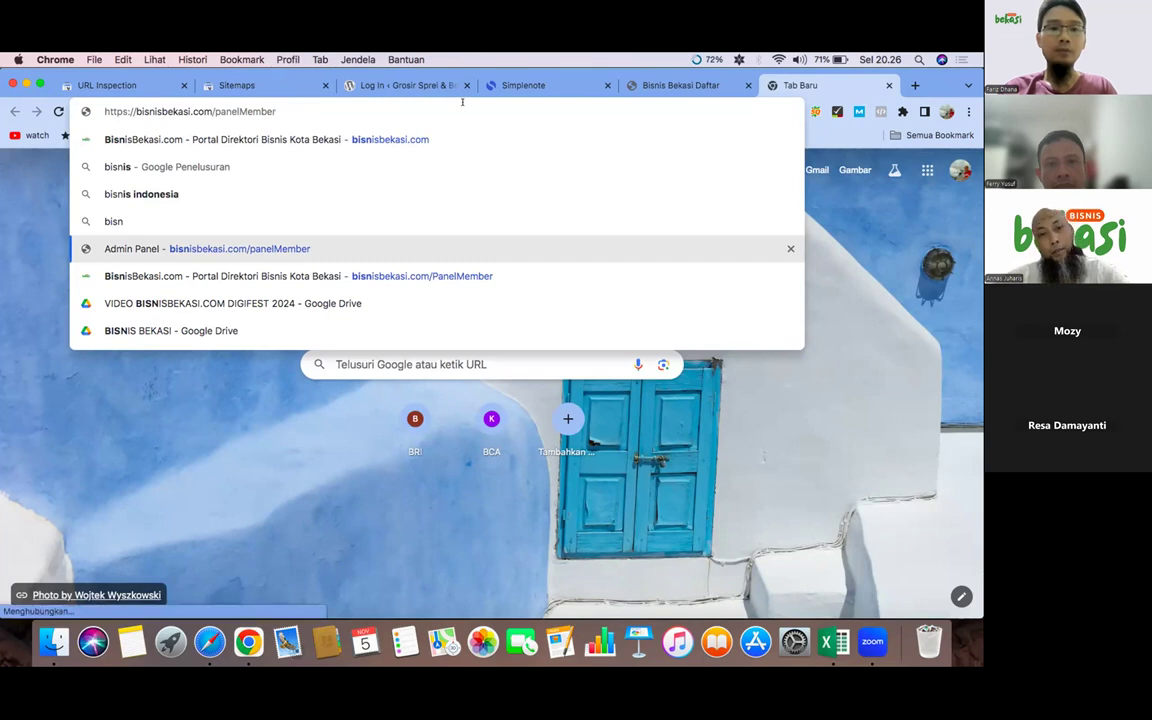
pyautogui.click(280, 248)
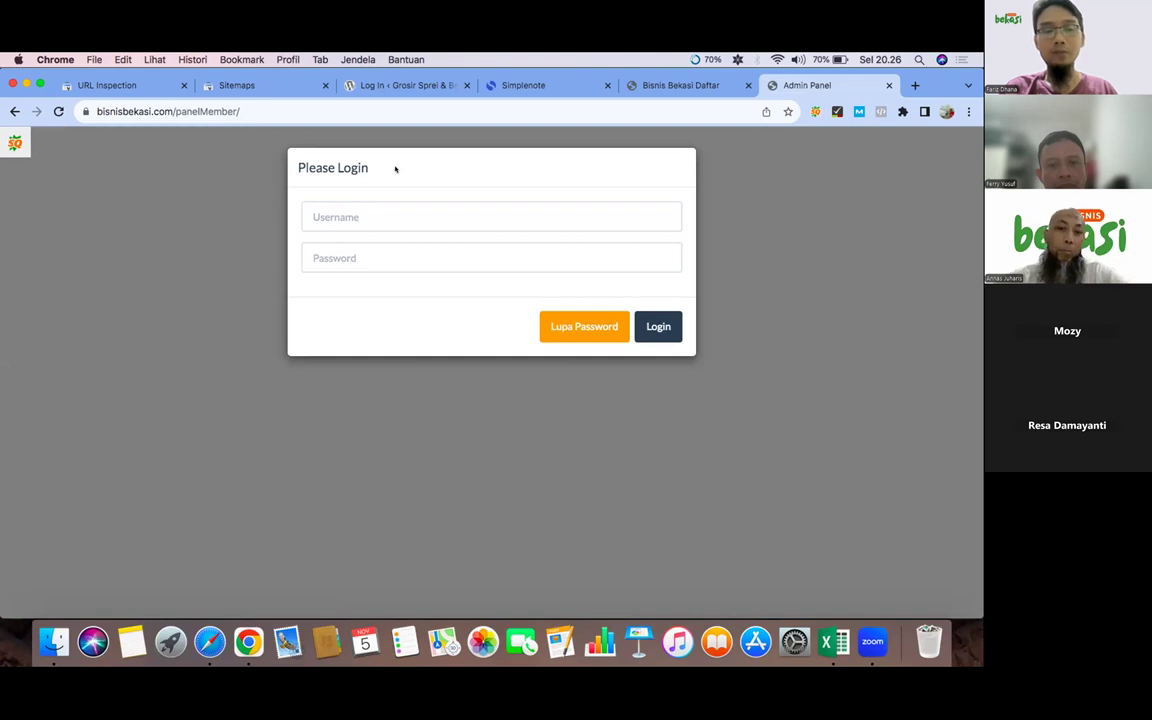
# Log into the Admin Panel with the saved username and the account password
pyautogui.click(406, 212)
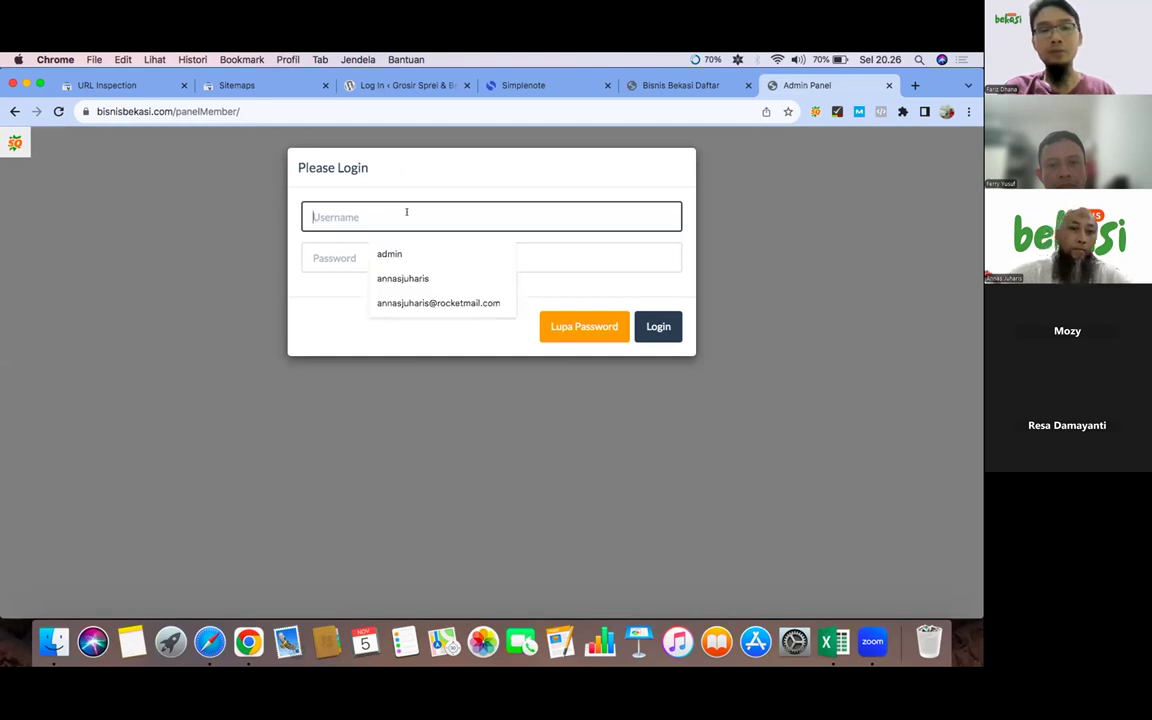
pyautogui.click(463, 278)
pyautogui.click(452, 254)
pyautogui.write('***********************')
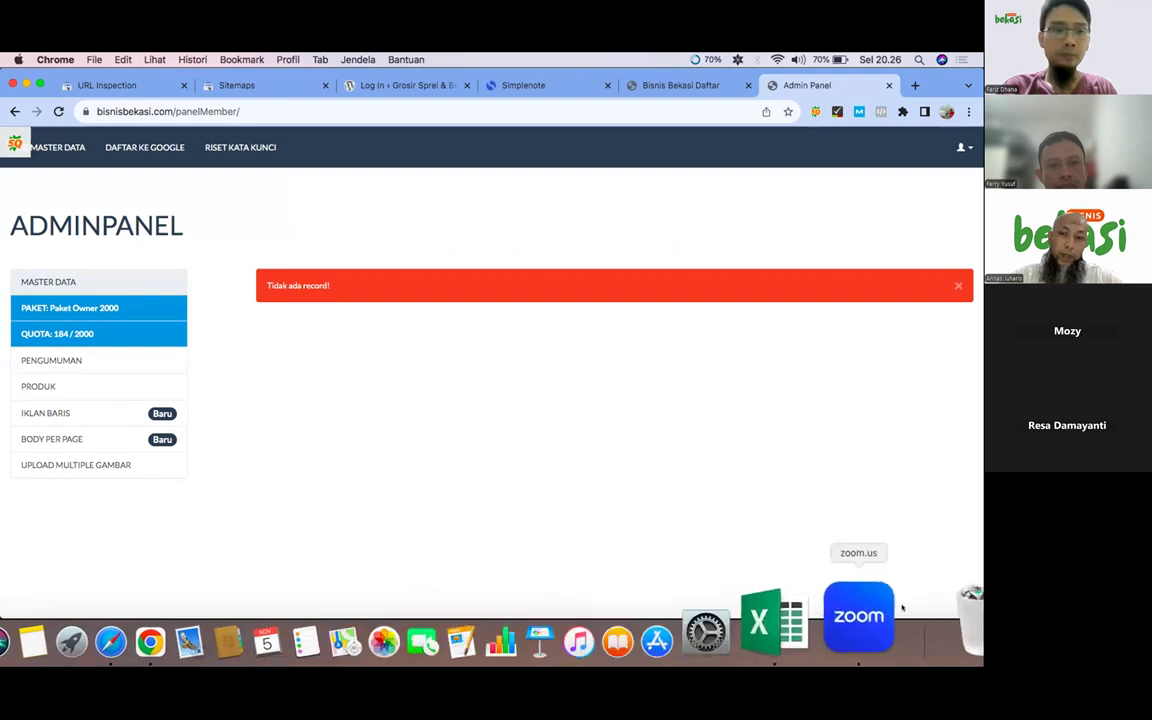
pyautogui.click(866, 616)
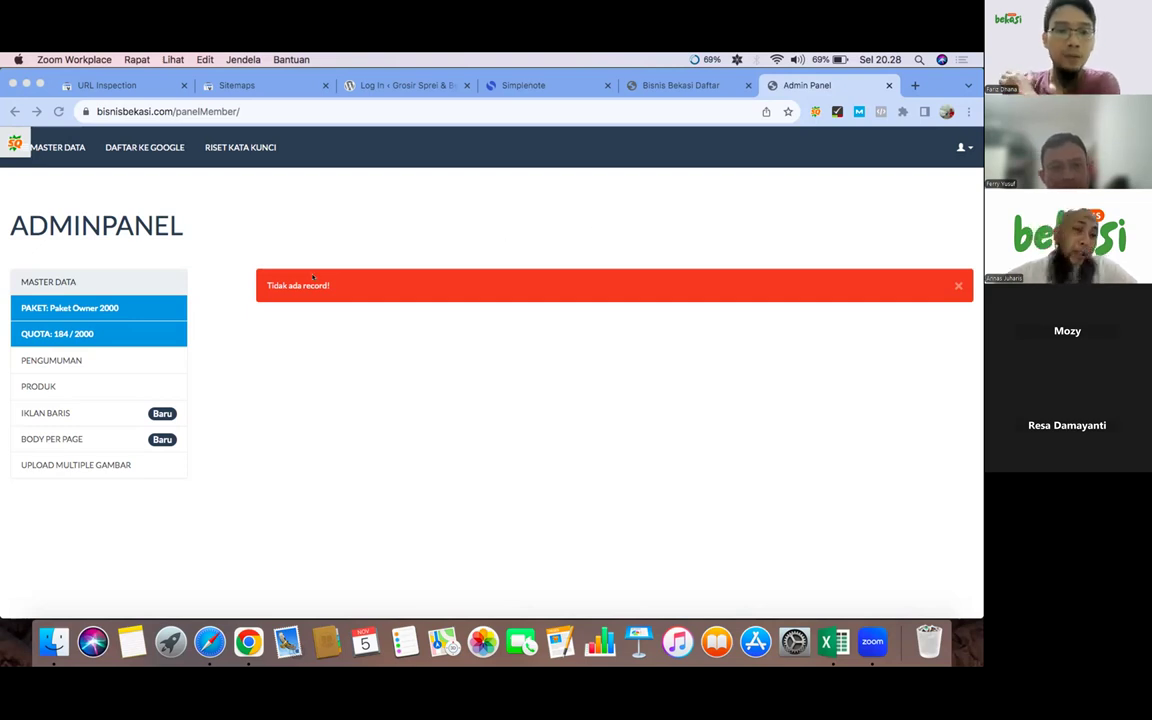
pyautogui.click(45, 386)
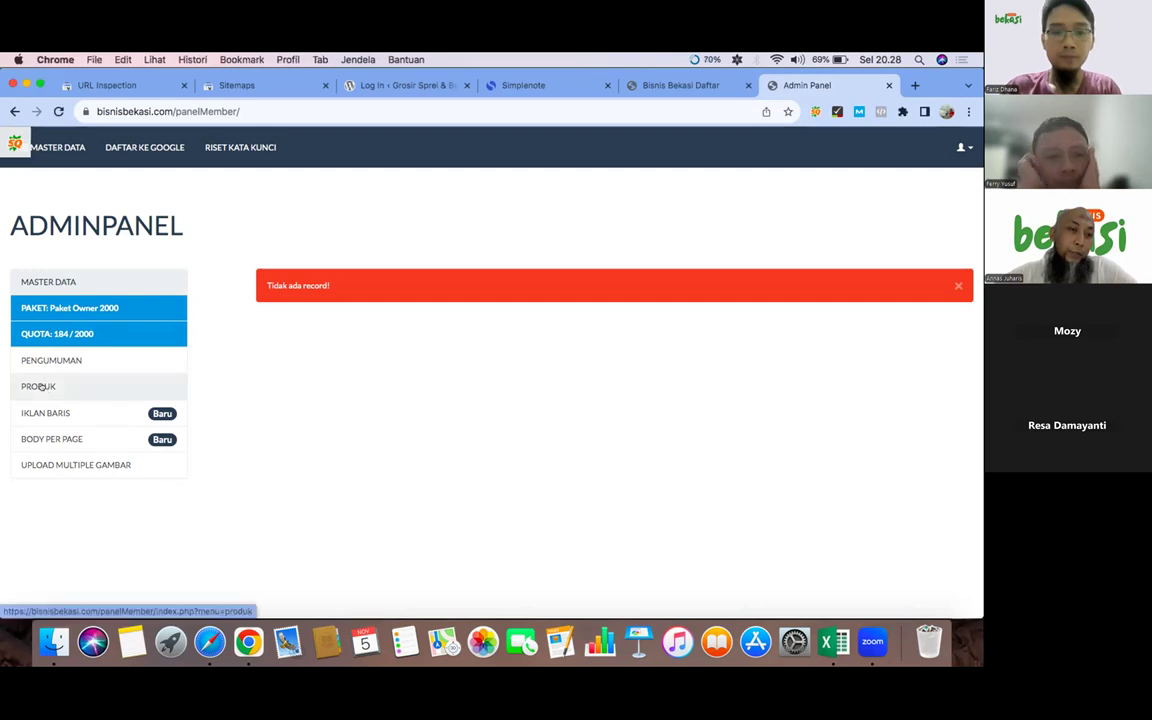
# Go to PRODUK in the sidebar and start a new product with Input Produk
pyautogui.click(41, 387)
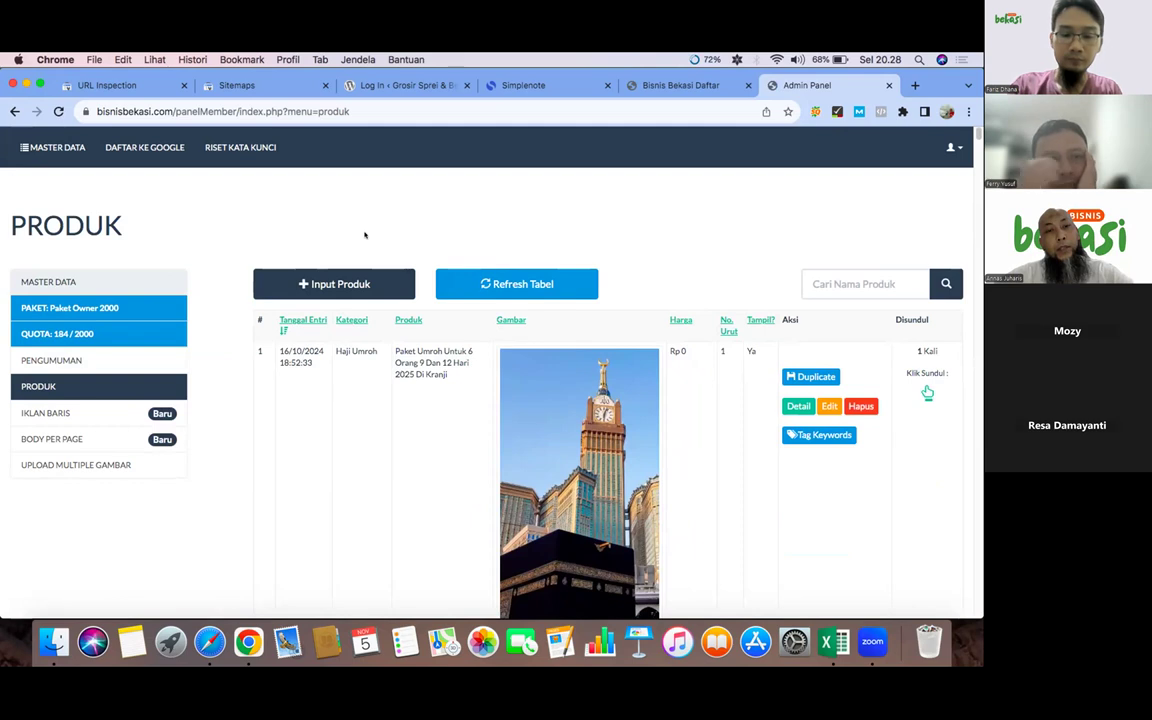
pyautogui.click(339, 284)
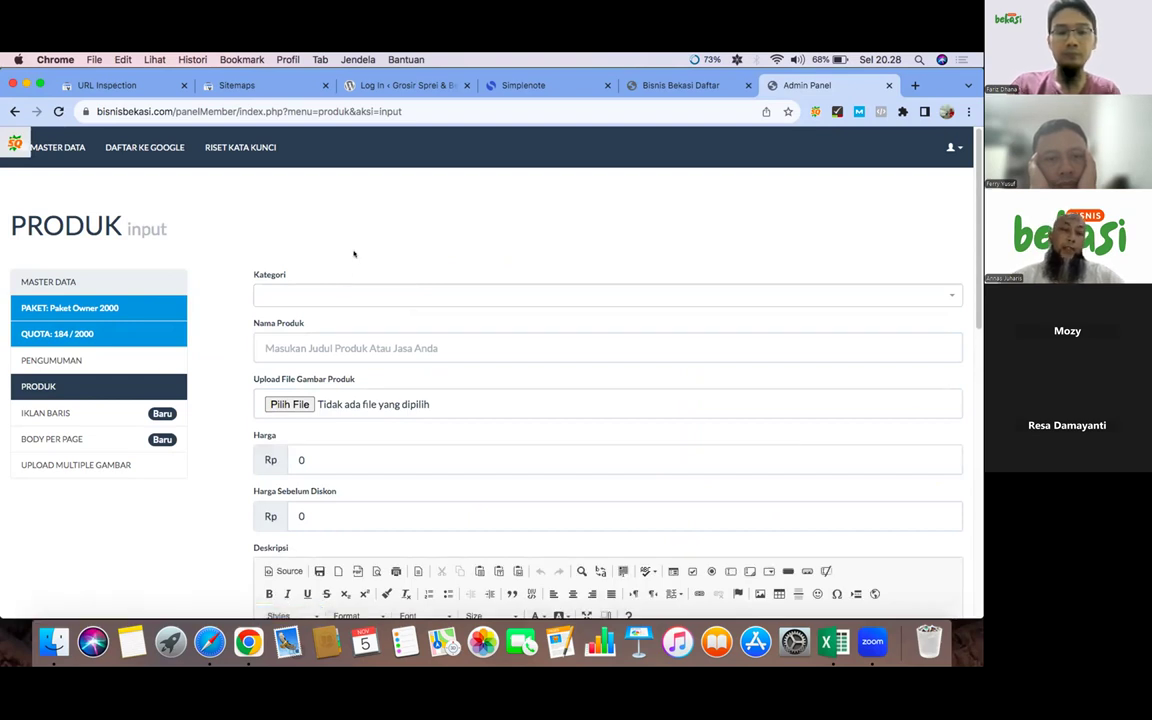
# Browse the product category list without choosing, and dismiss product name suggestions
pyautogui.click(326, 293)
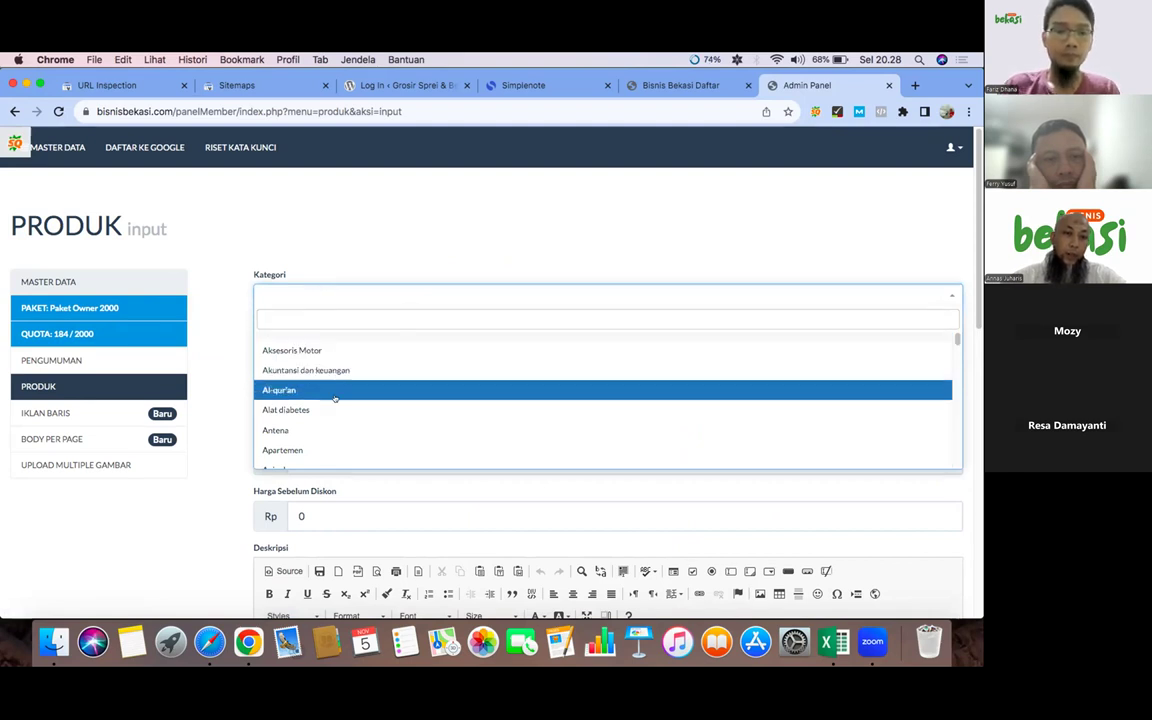
pyautogui.scroll(-1, 326, 415)
pyautogui.scroll(-2, 326, 415)
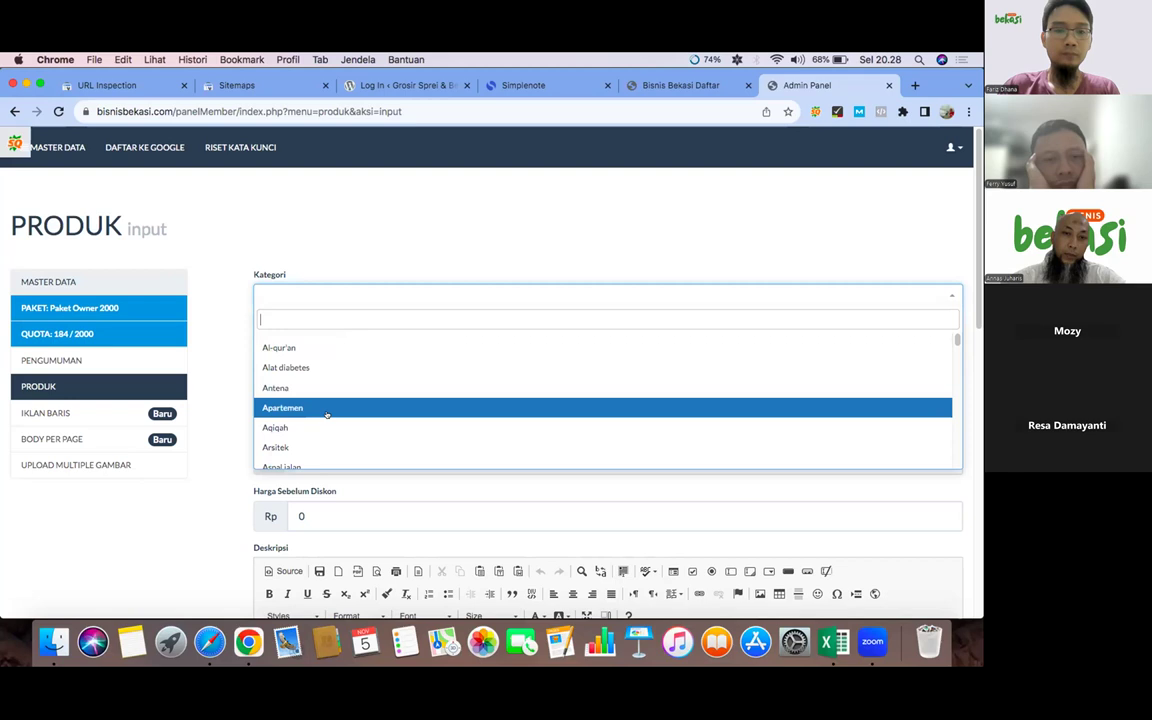
pyautogui.scroll(-3, 326, 415)
pyautogui.scroll(-1, 326, 415)
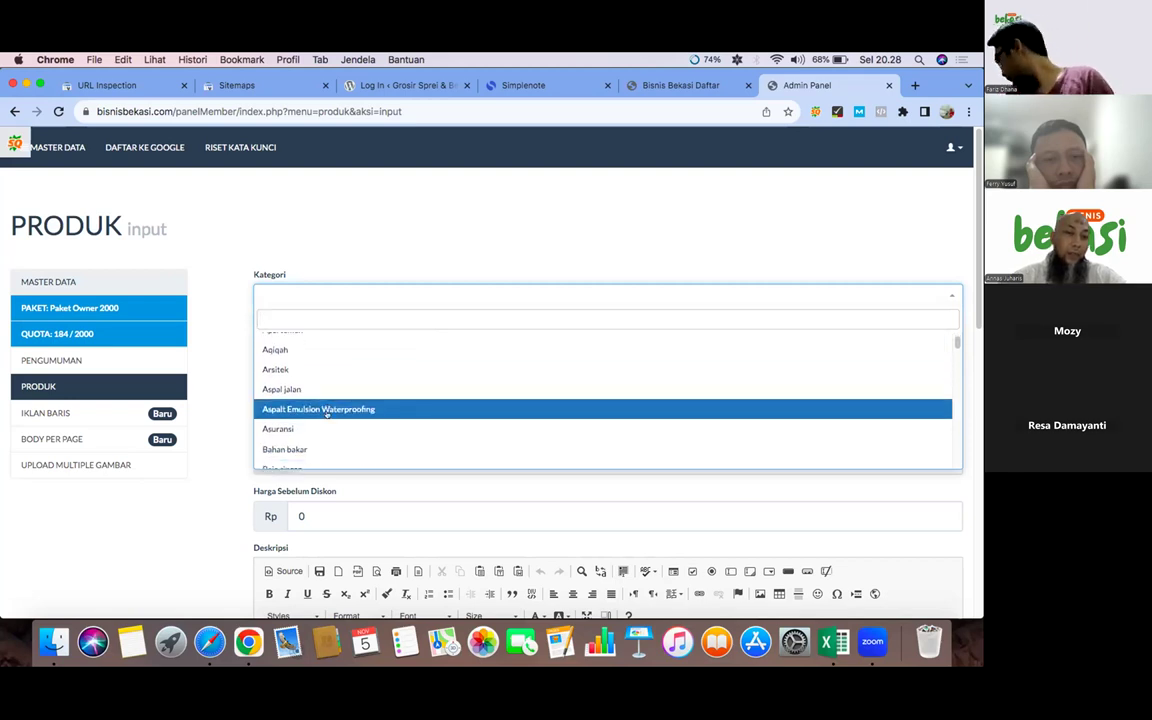
pyautogui.scroll(-5, 326, 414)
pyautogui.scroll(-8, 326, 414)
pyautogui.click(309, 231)
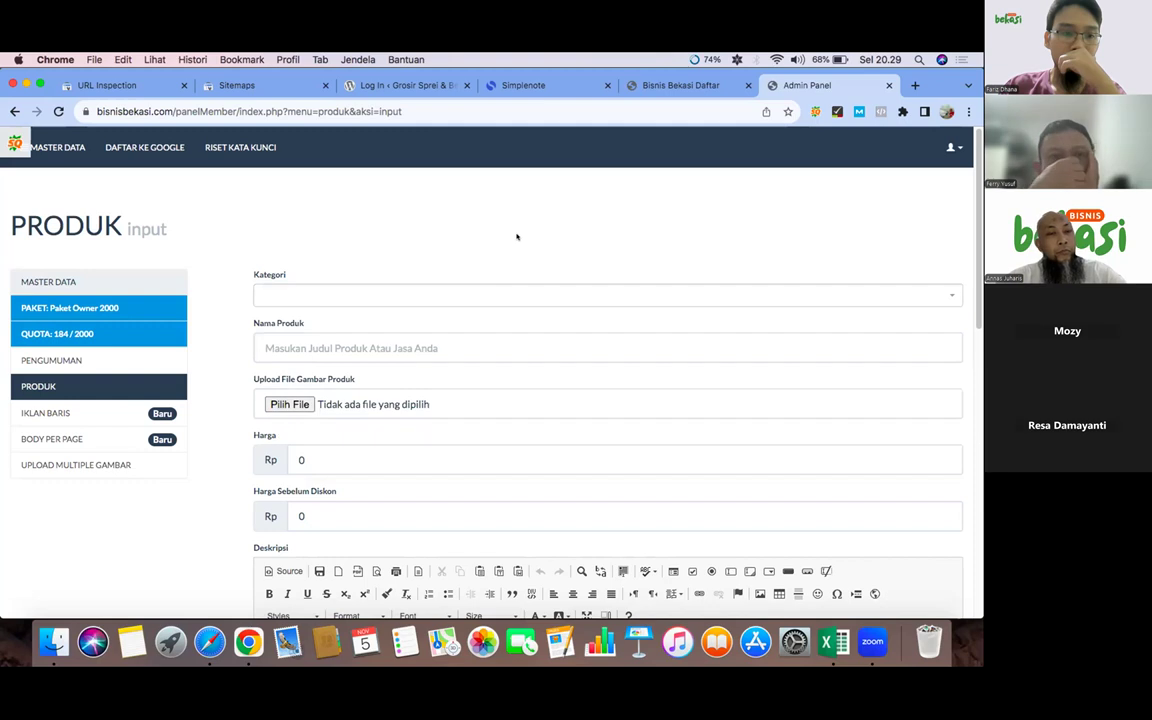
pyautogui.click(399, 343)
pyautogui.press('Escape')
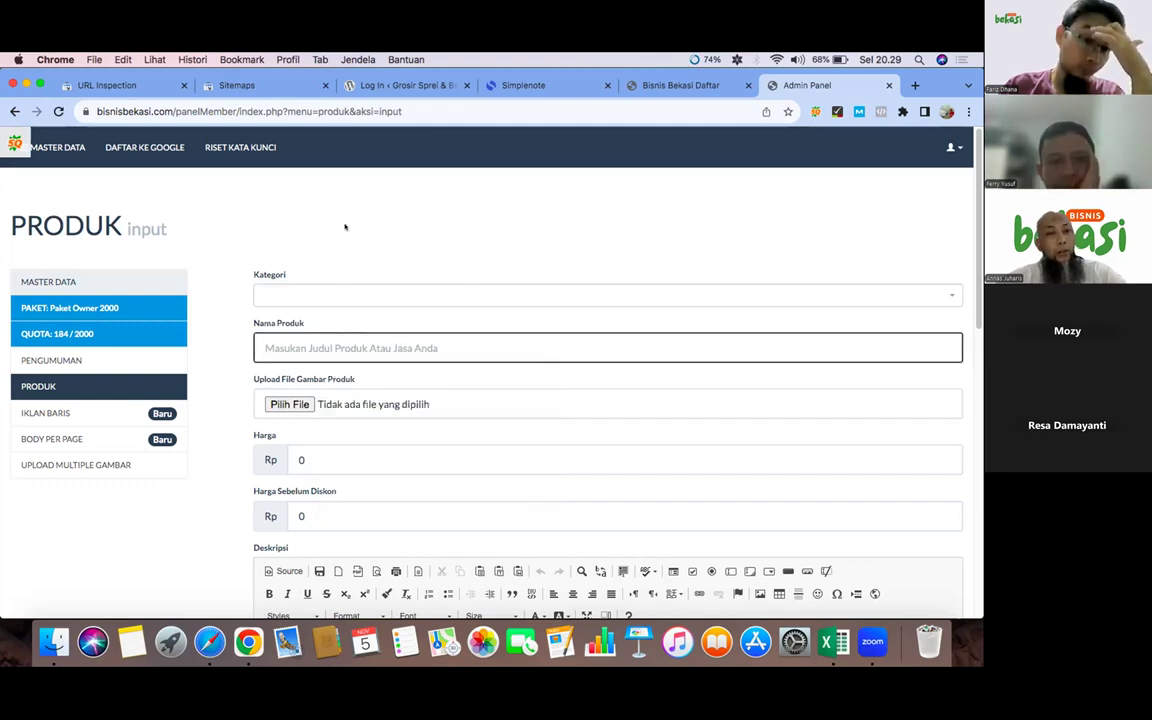
pyautogui.click(373, 212)
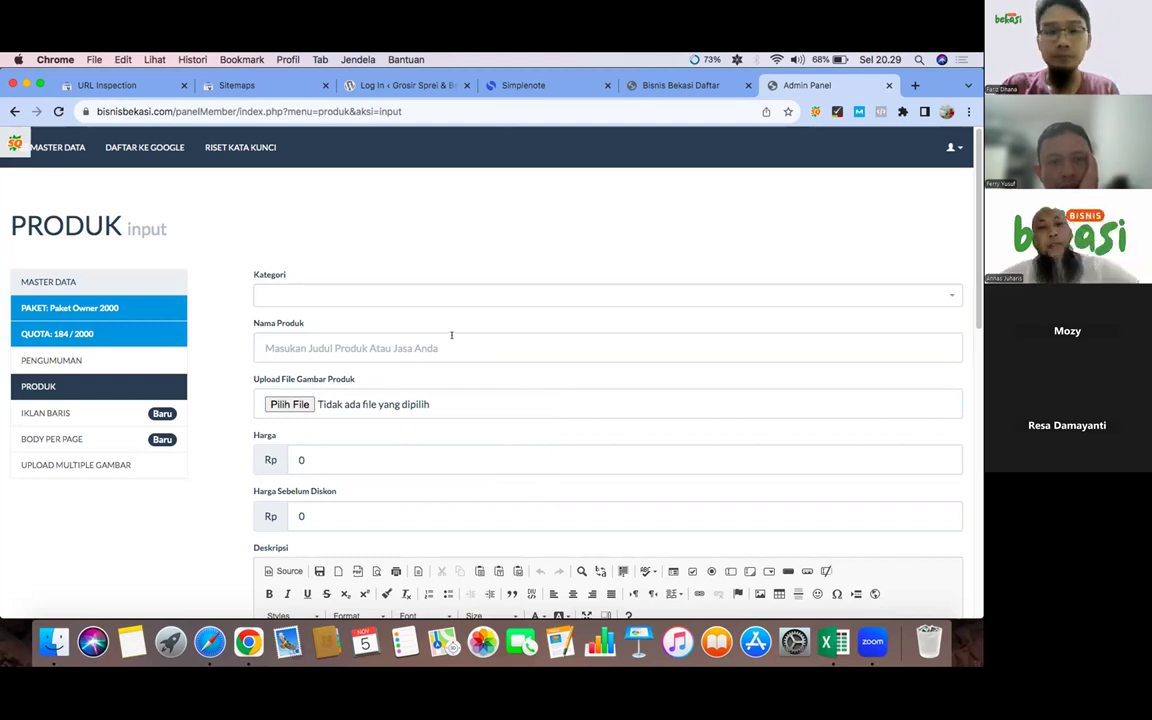
# Filter categories by 'de', set Dealer Mobil as the category, and open a new browser tab
pyautogui.click(466, 289)
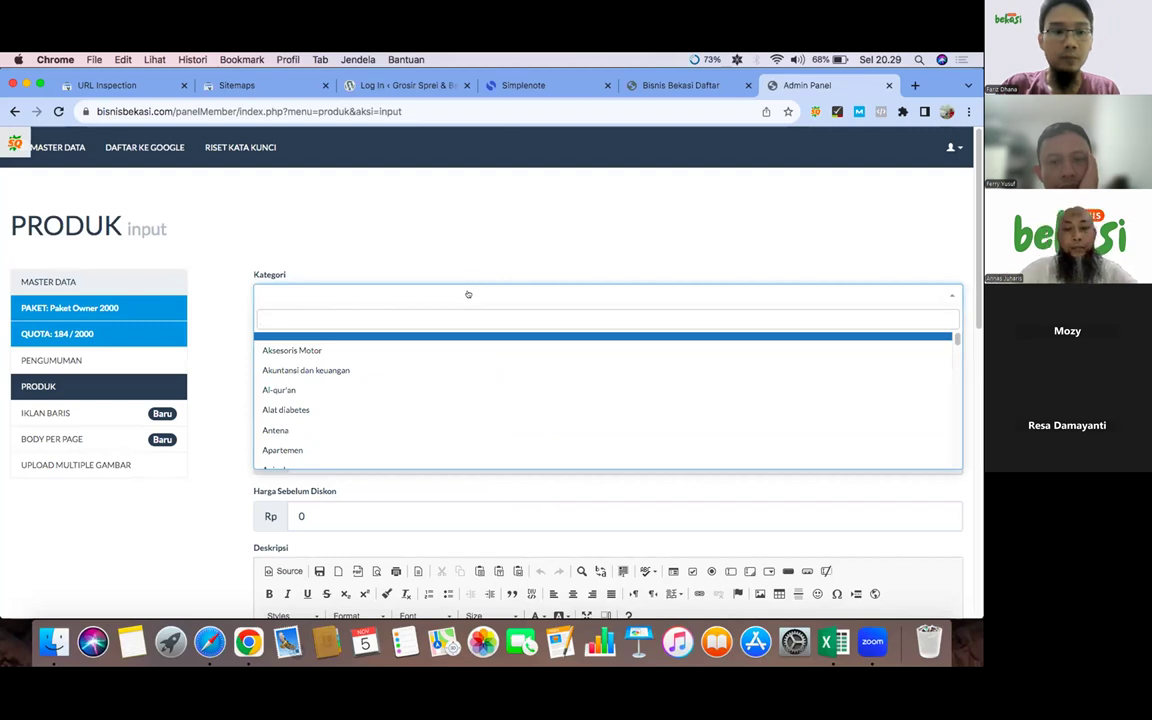
pyautogui.write('de')
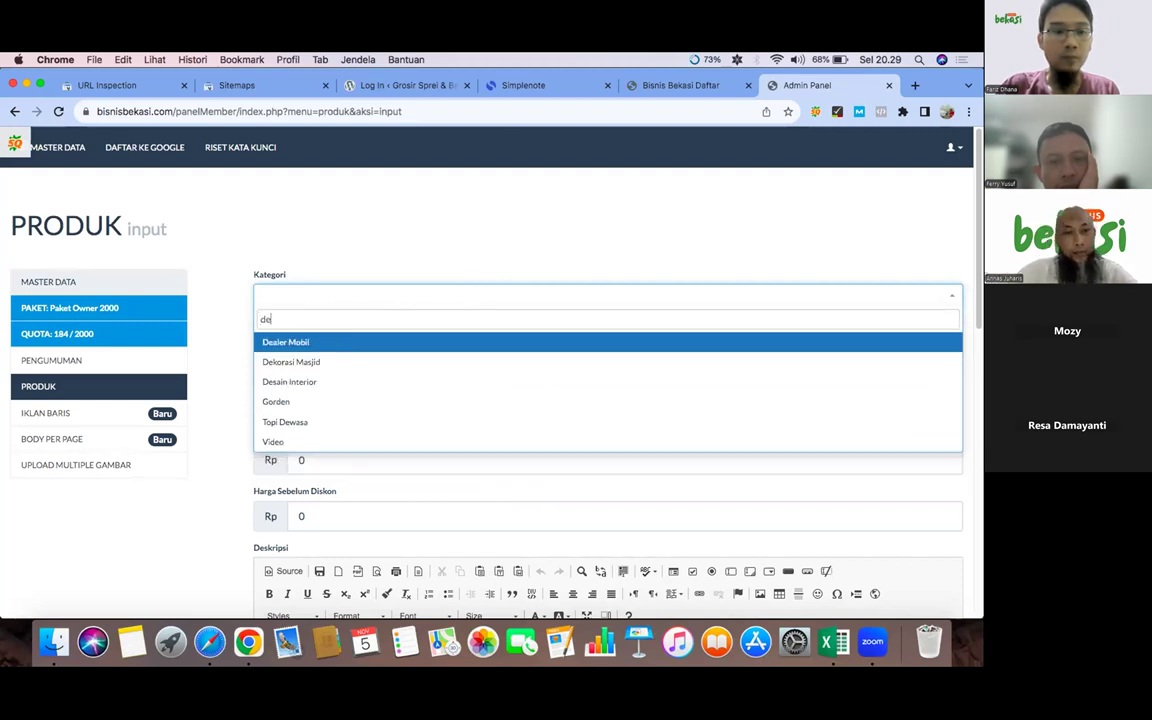
pyautogui.click(368, 341)
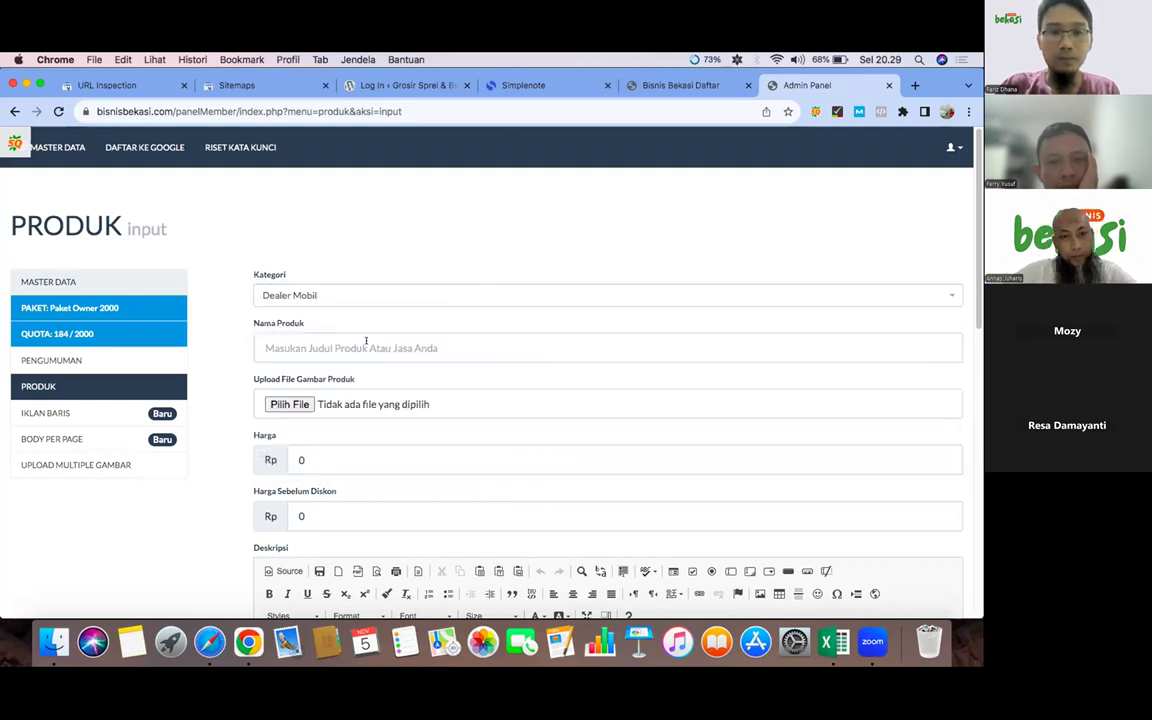
pyautogui.click(417, 342)
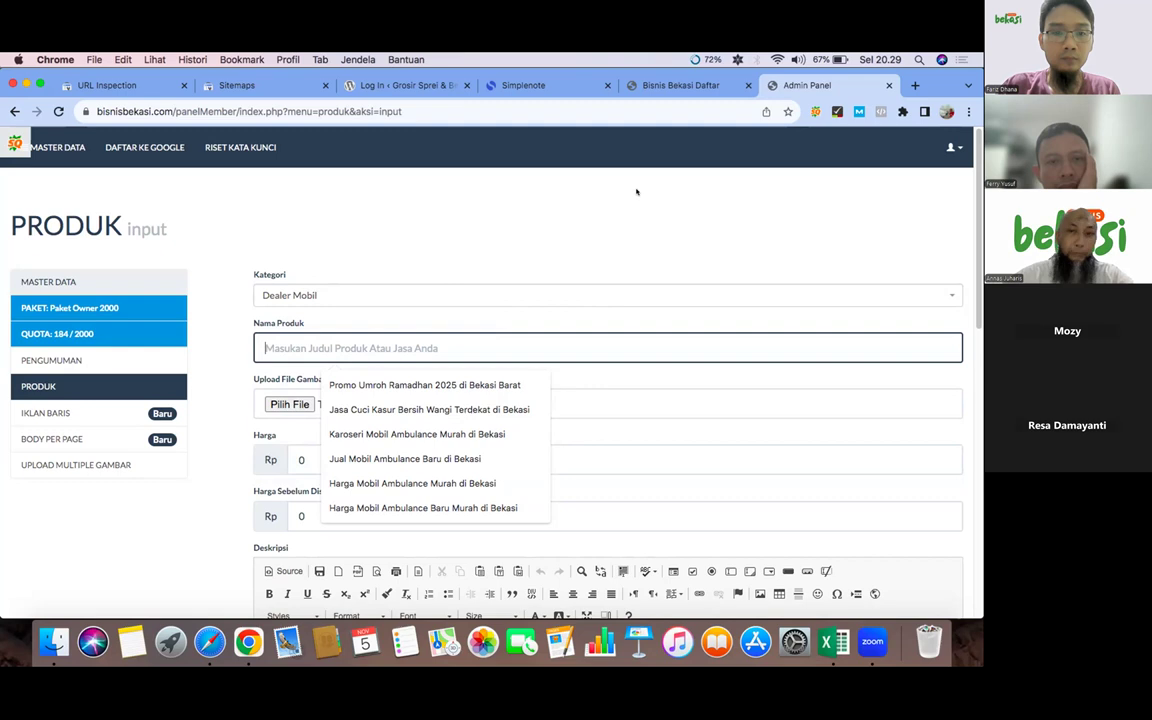
pyautogui.press('super+t')
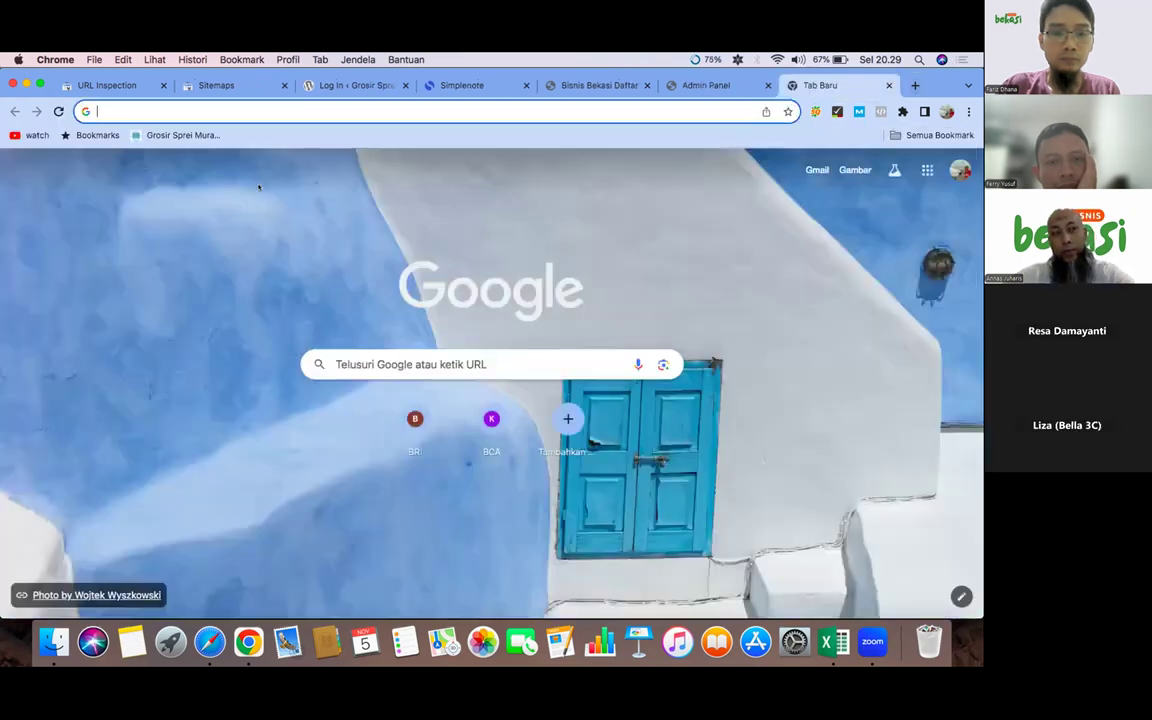
# Search Google for 'karoseri mobil tangki di bekasi'
pyautogui.click(430, 364)
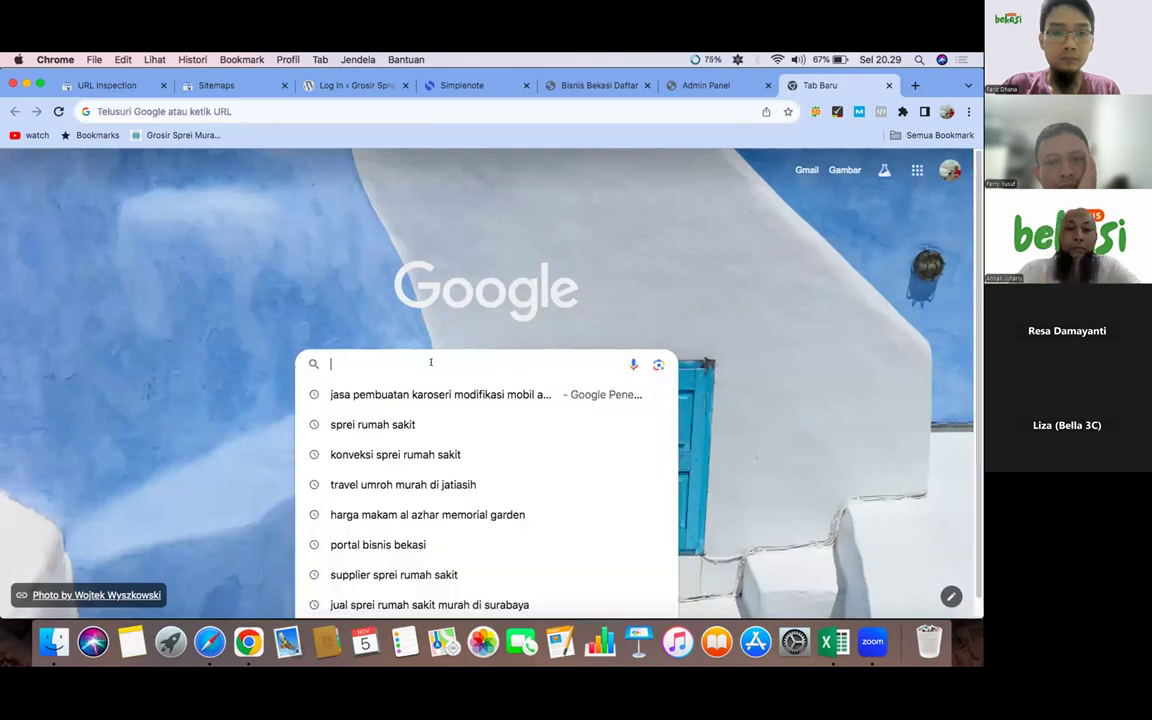
pyautogui.write('kar')
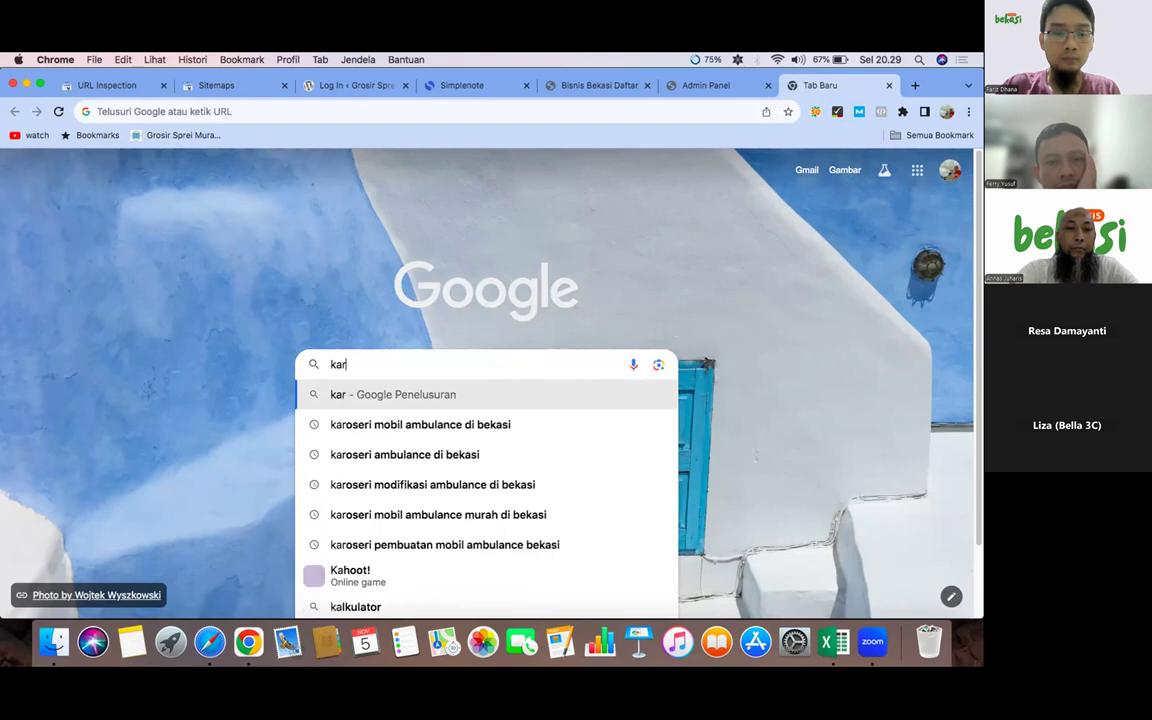
pyautogui.write('os')
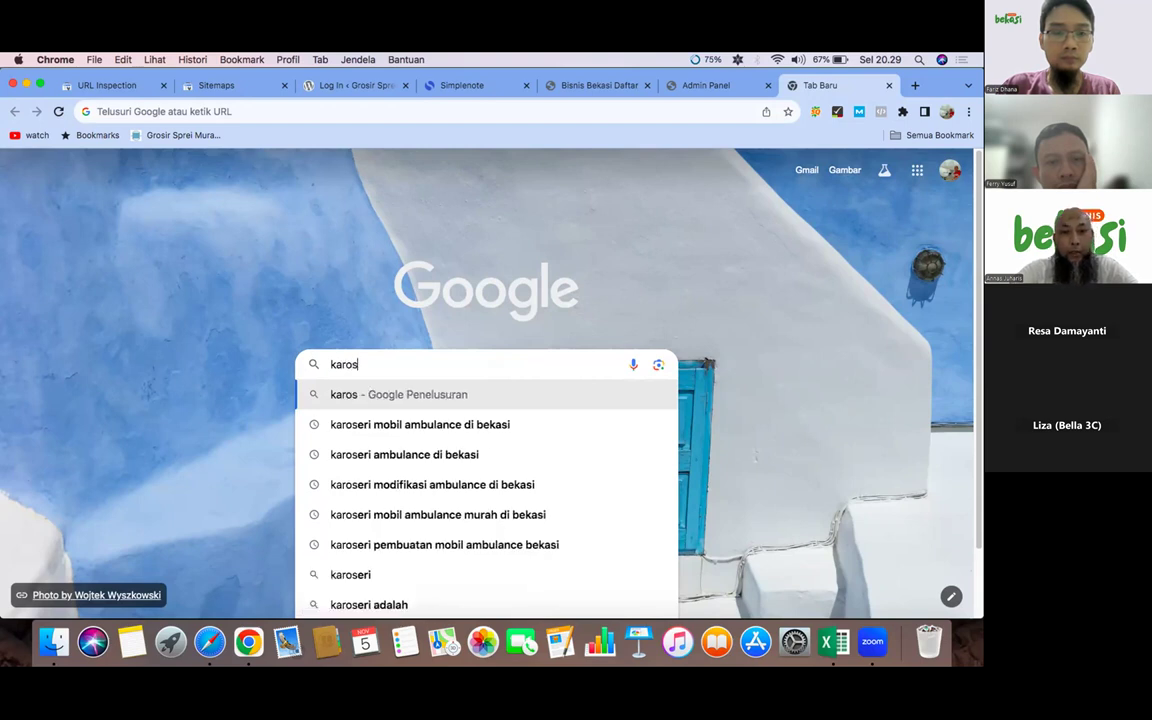
pyautogui.write('eri mobil')
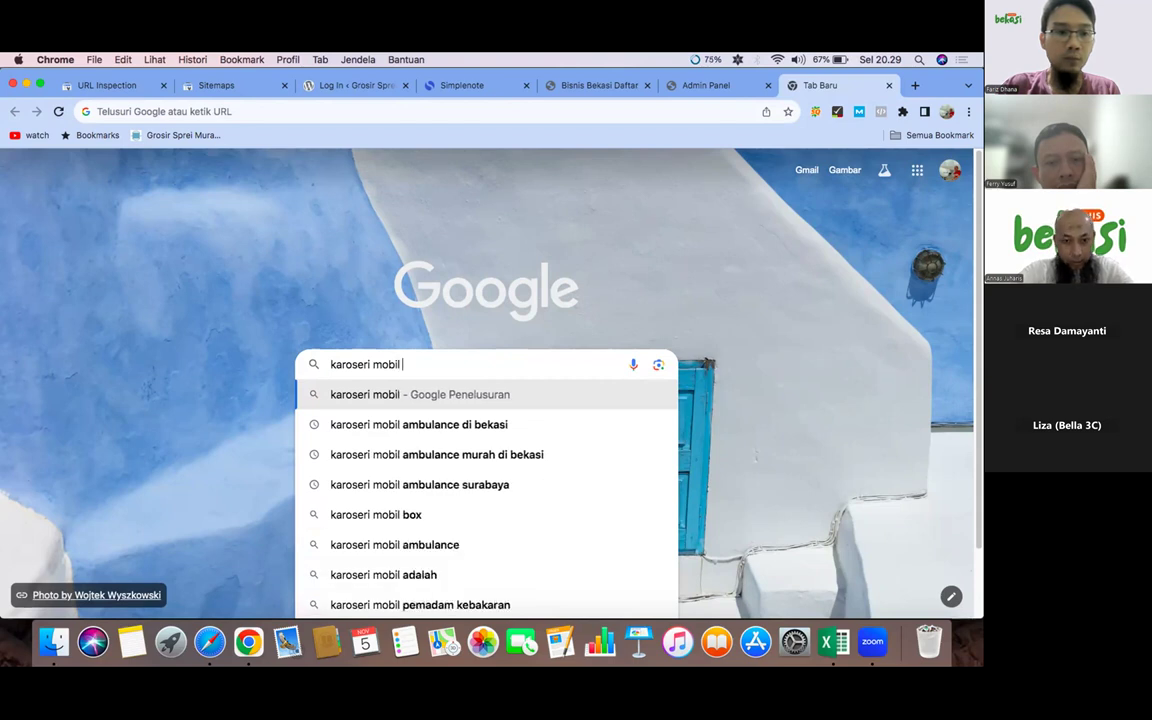
pyautogui.write(' tang')
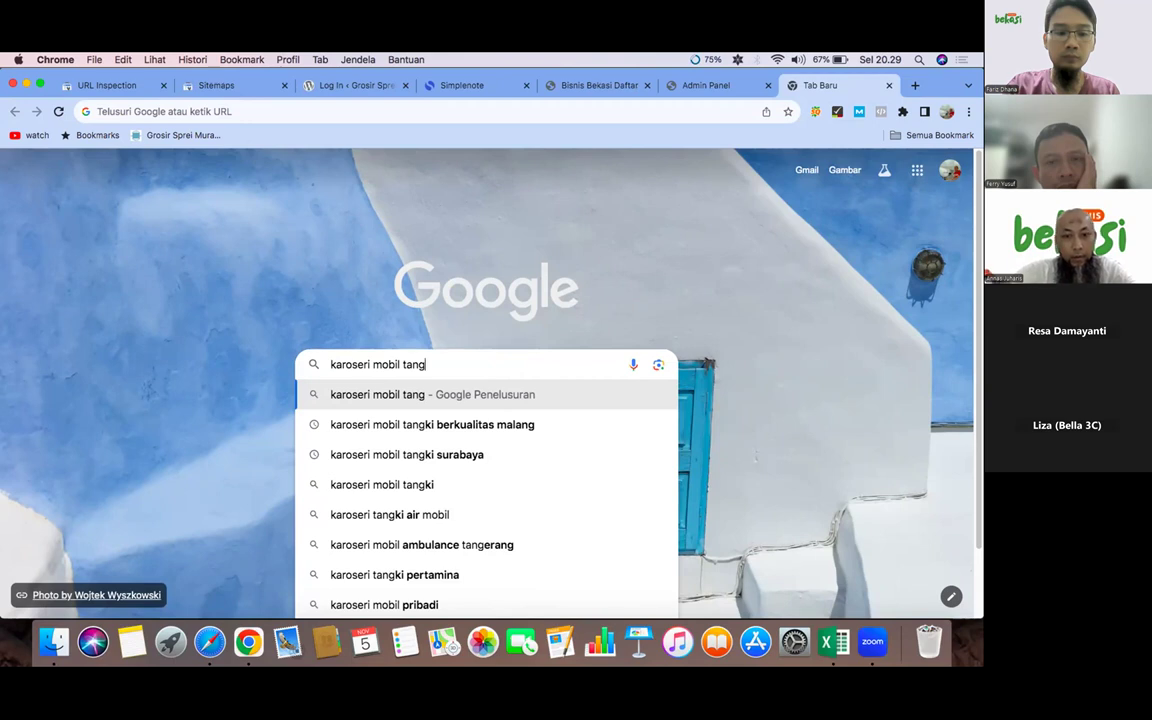
pyautogui.write('ki')
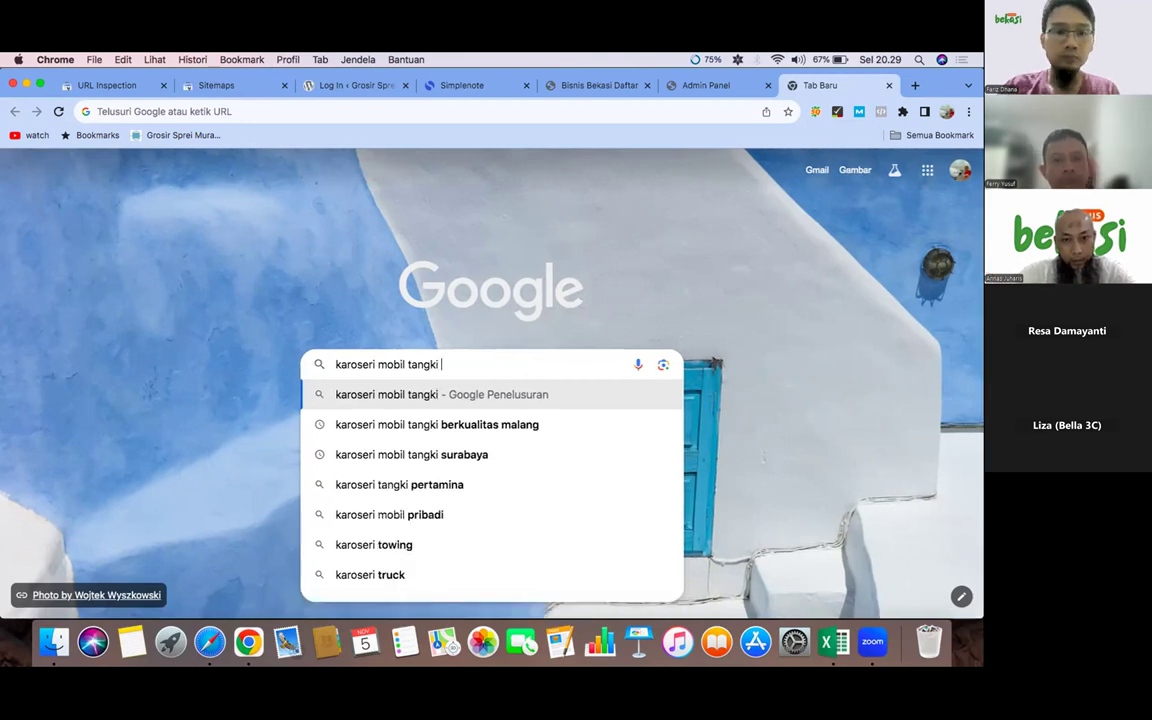
pyautogui.write(' di')
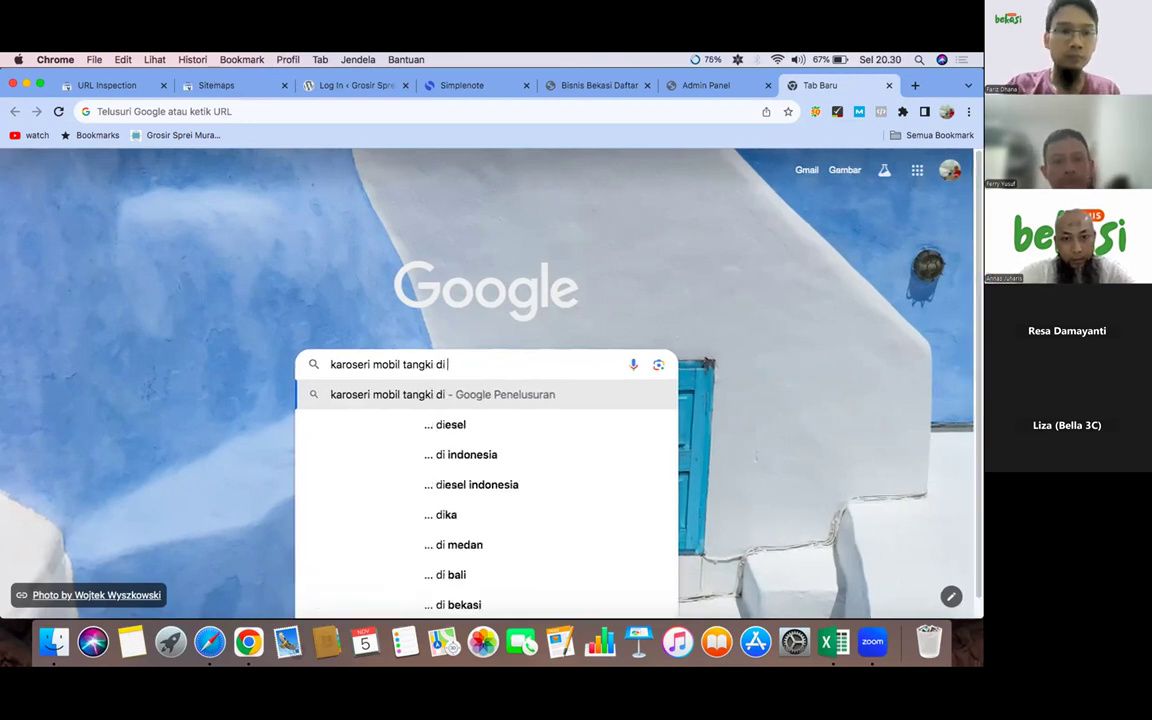
pyautogui.write(' bekasi')
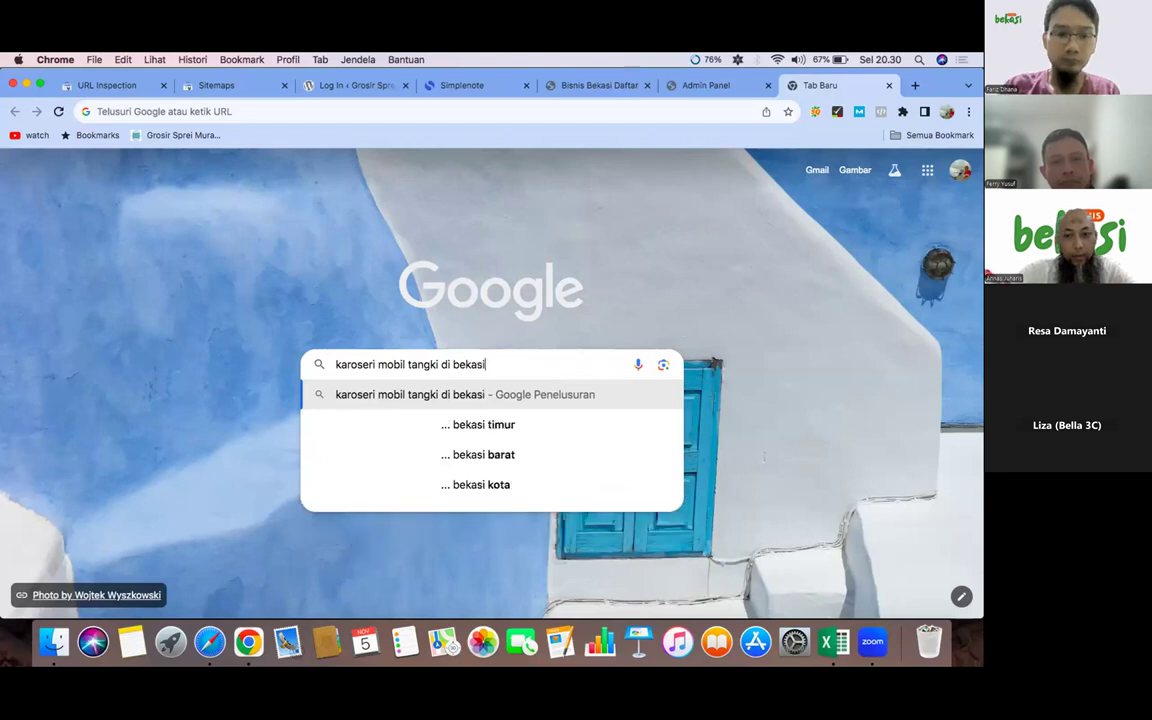
pyautogui.press('Return')
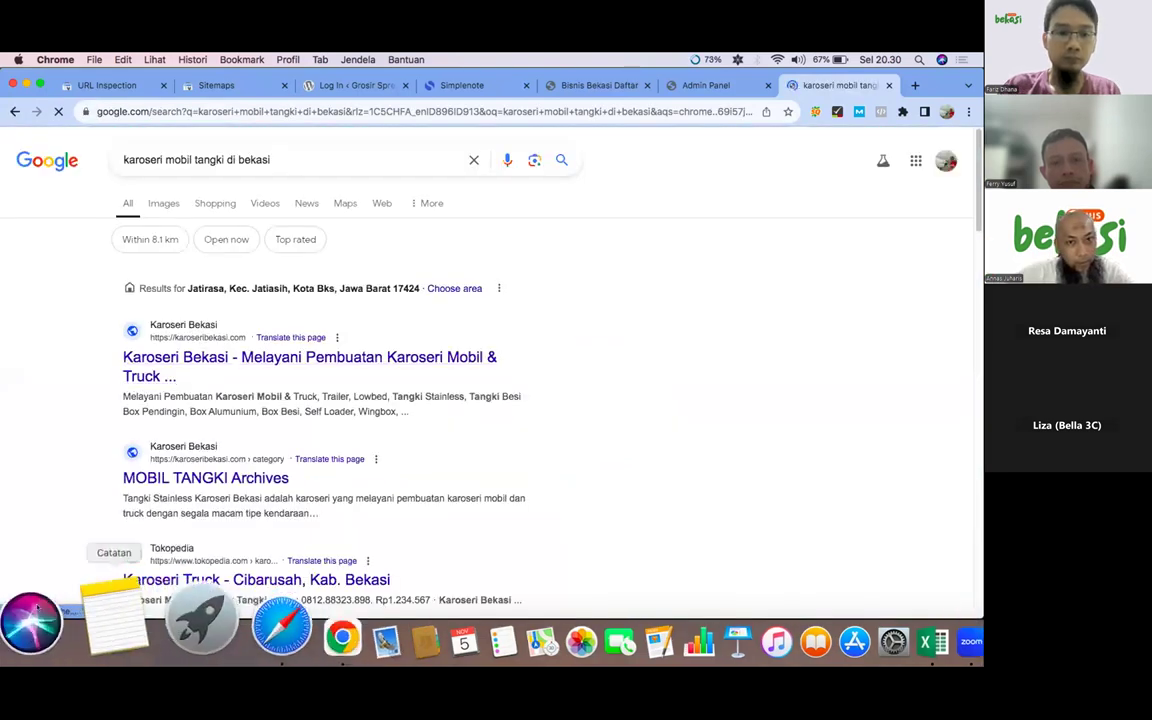
# Prefix 'bengkel' to the search query, close the Bisnis Bekasi registration tab, and open a blank tab
pyautogui.click(123, 158)
pyautogui.write('bengkel')
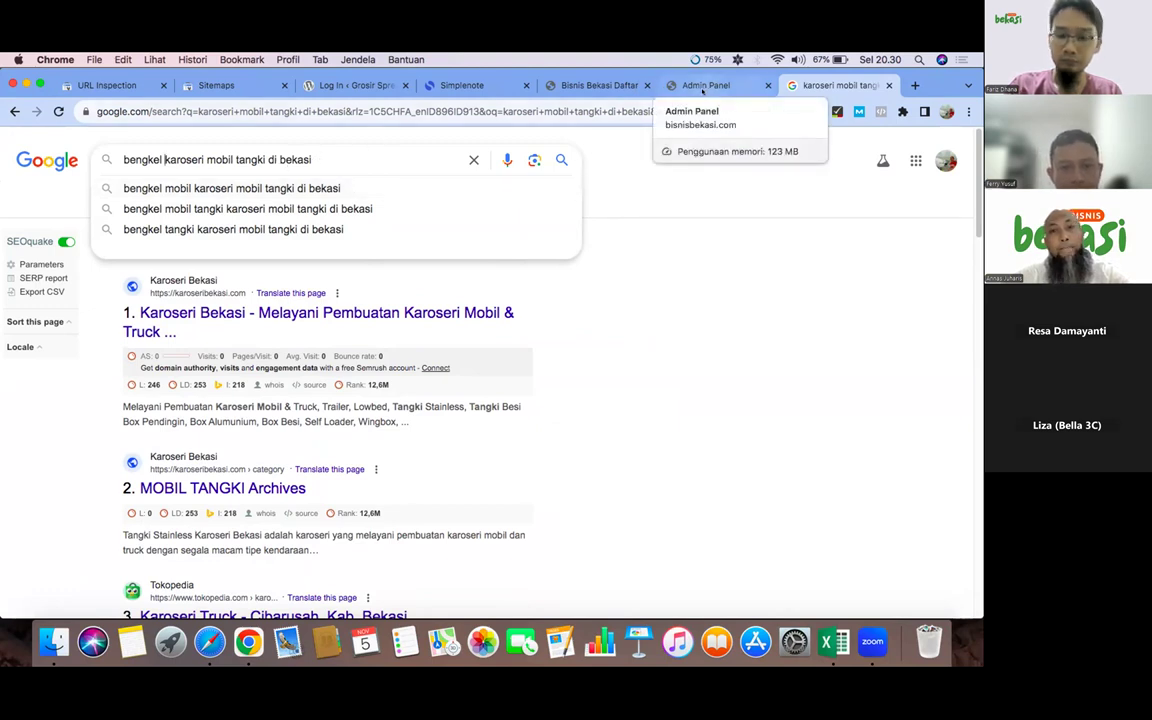
pyautogui.click(596, 84)
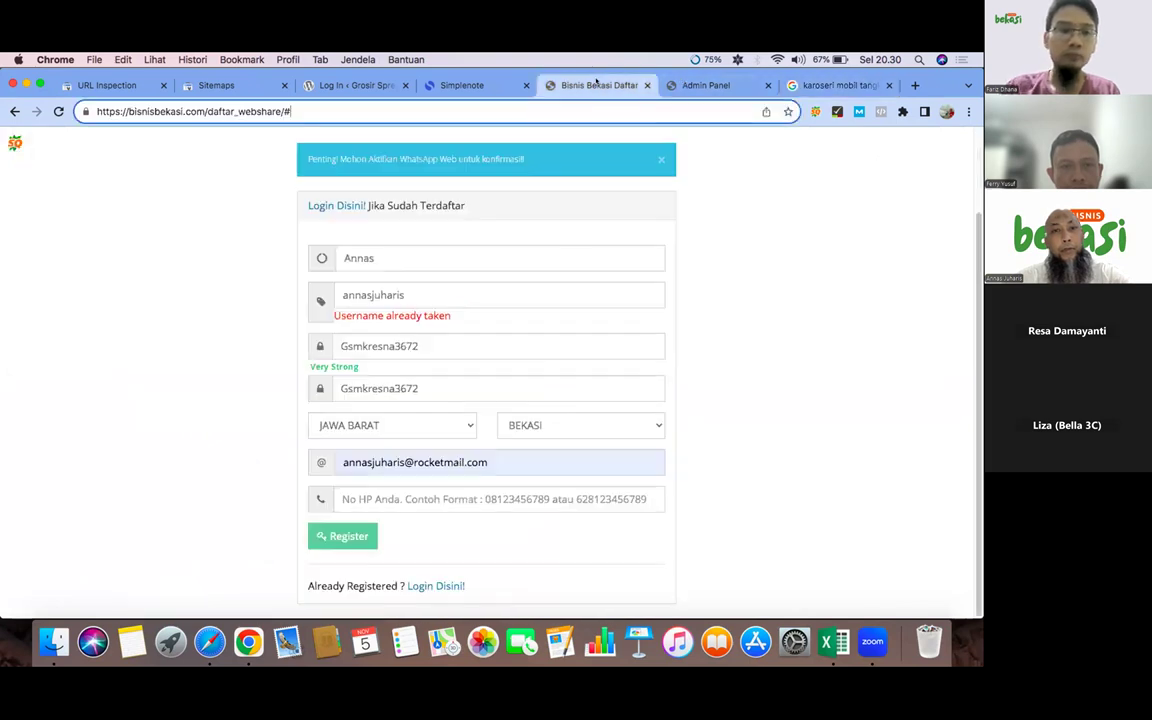
pyautogui.click(647, 85)
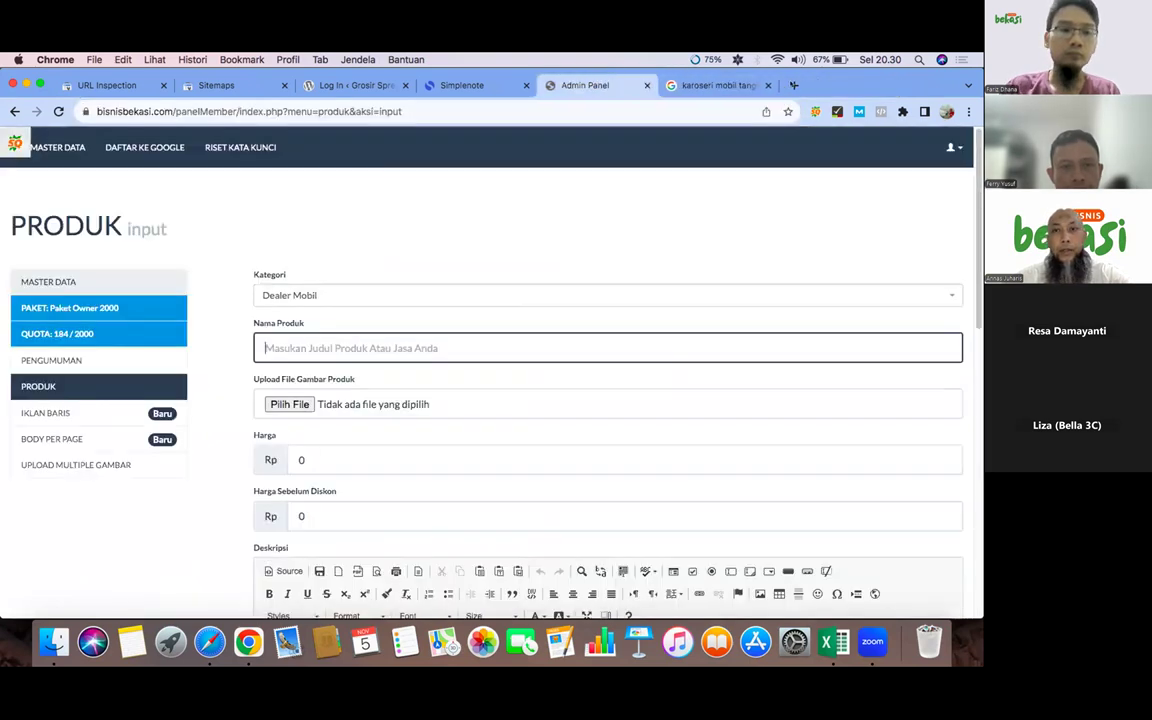
pyautogui.click(785, 87)
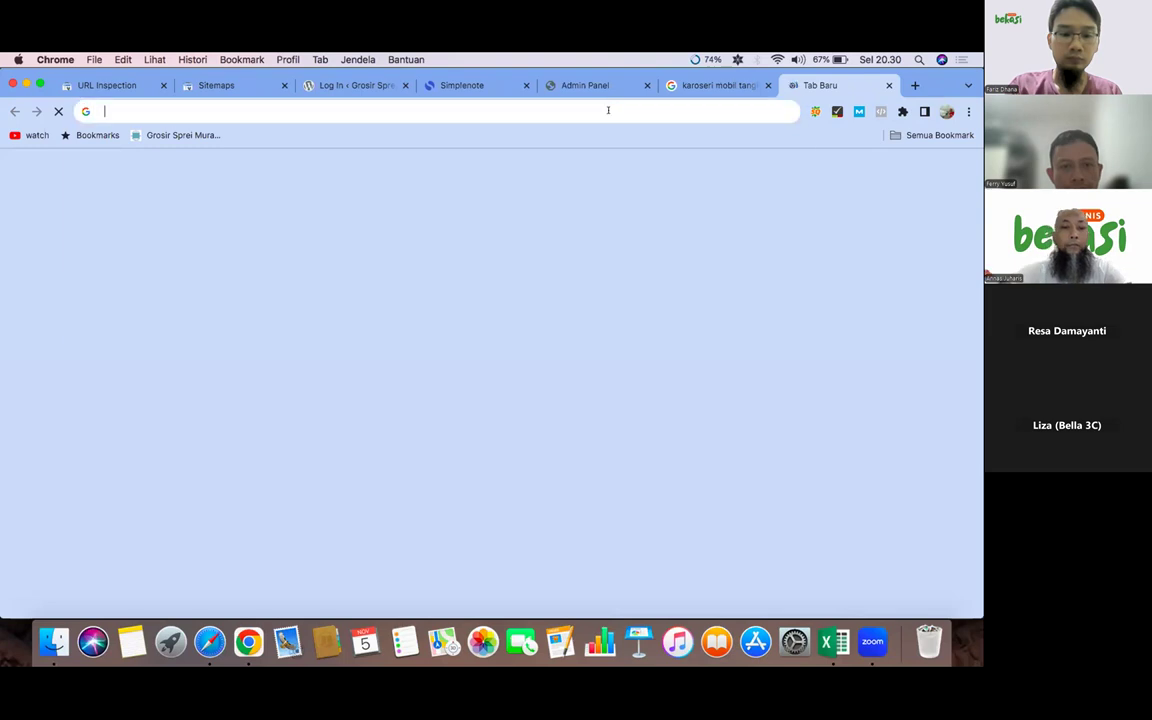
# Open ChatGPT and send the greeting 'Hallo selamat malam'
pyautogui.click(609, 111)
pyautogui.write('chat')
pyautogui.press('Return')
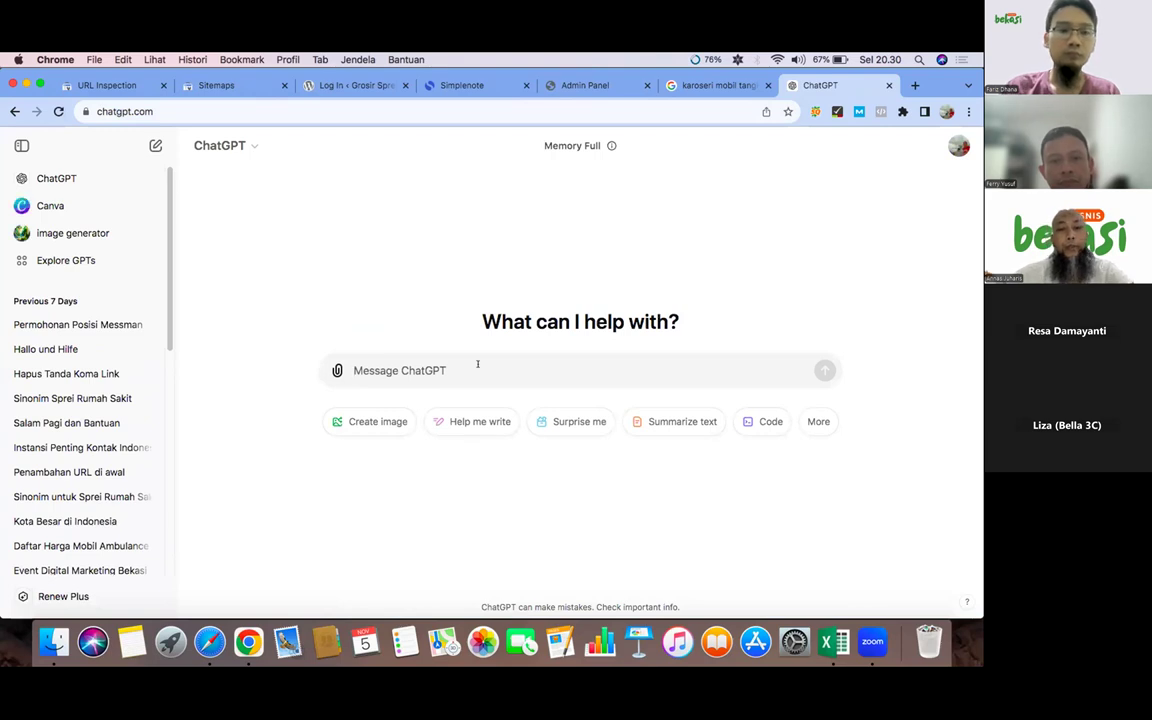
pyautogui.write('Hallo')
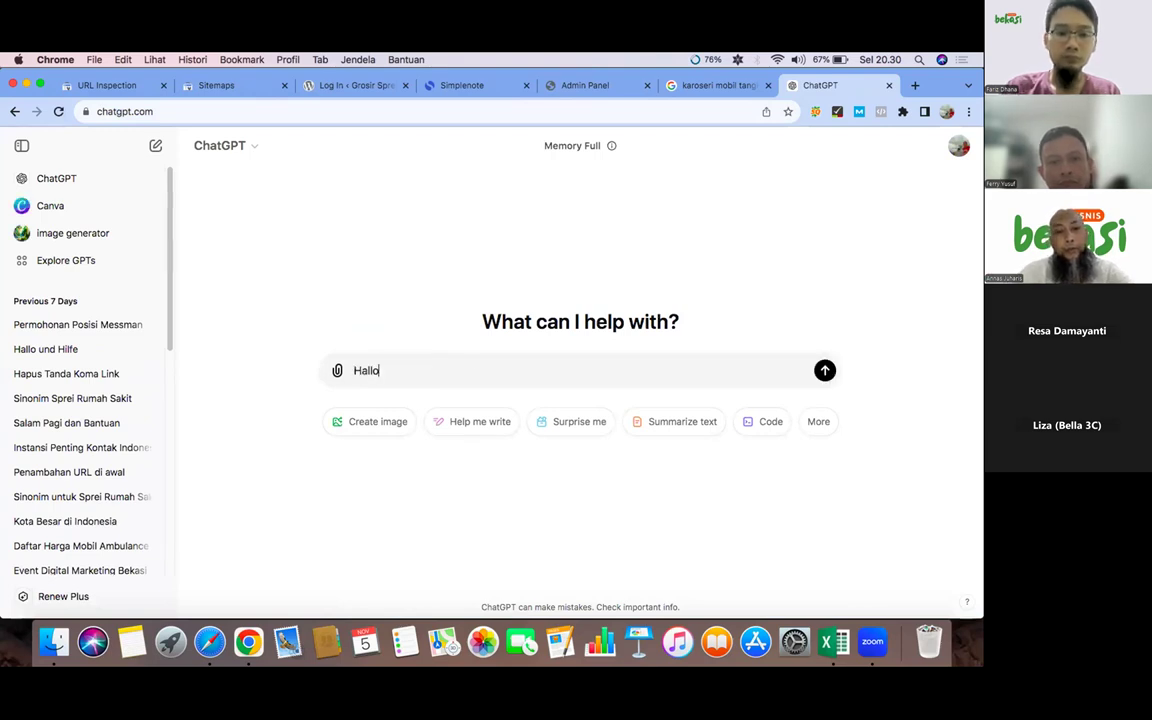
pyautogui.write(' selas')
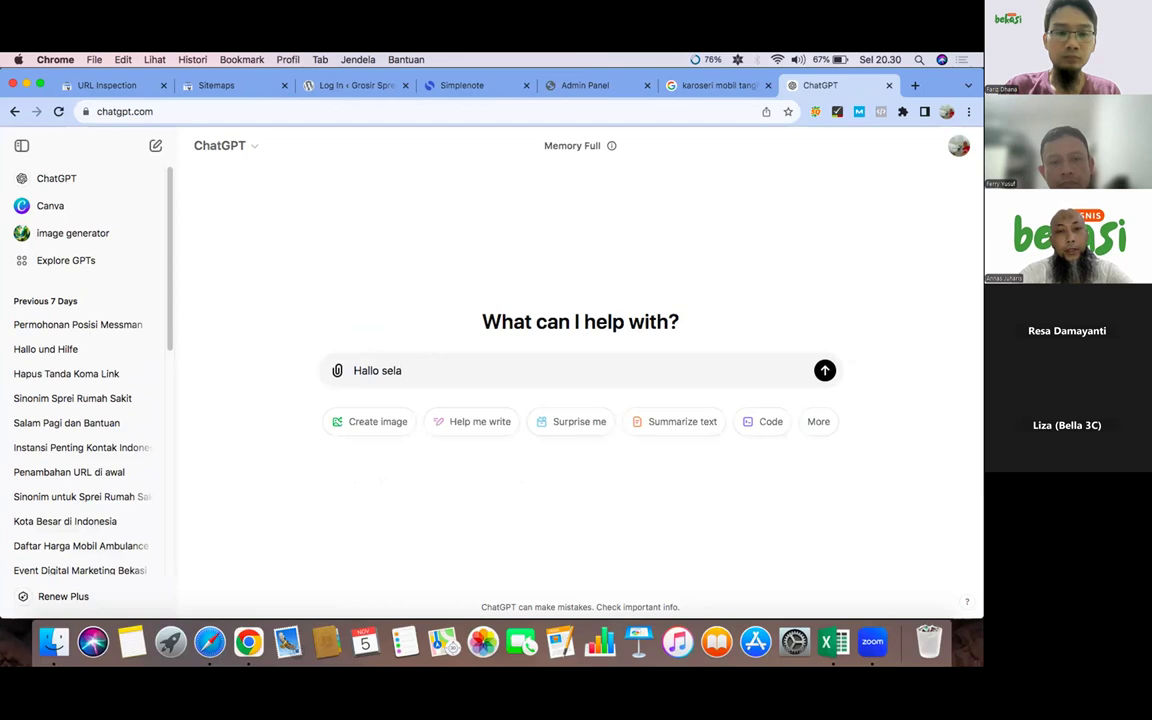
pyautogui.press('BackSpace')
pyautogui.write('mat ')
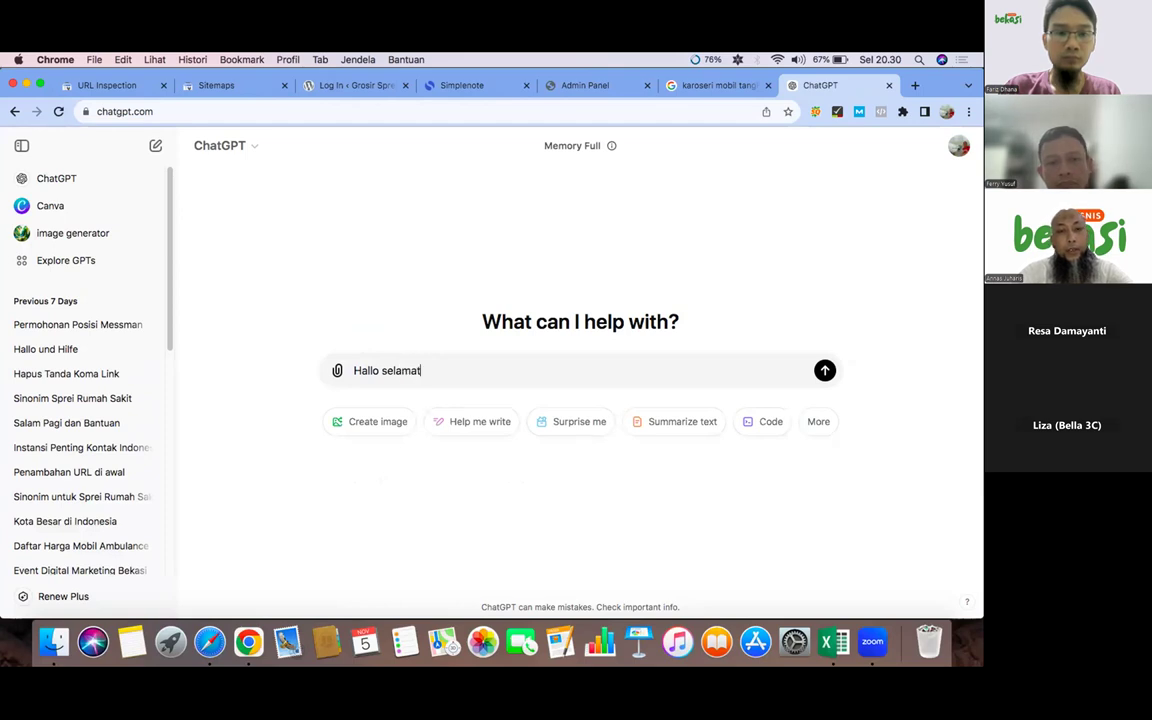
pyautogui.write('malam')
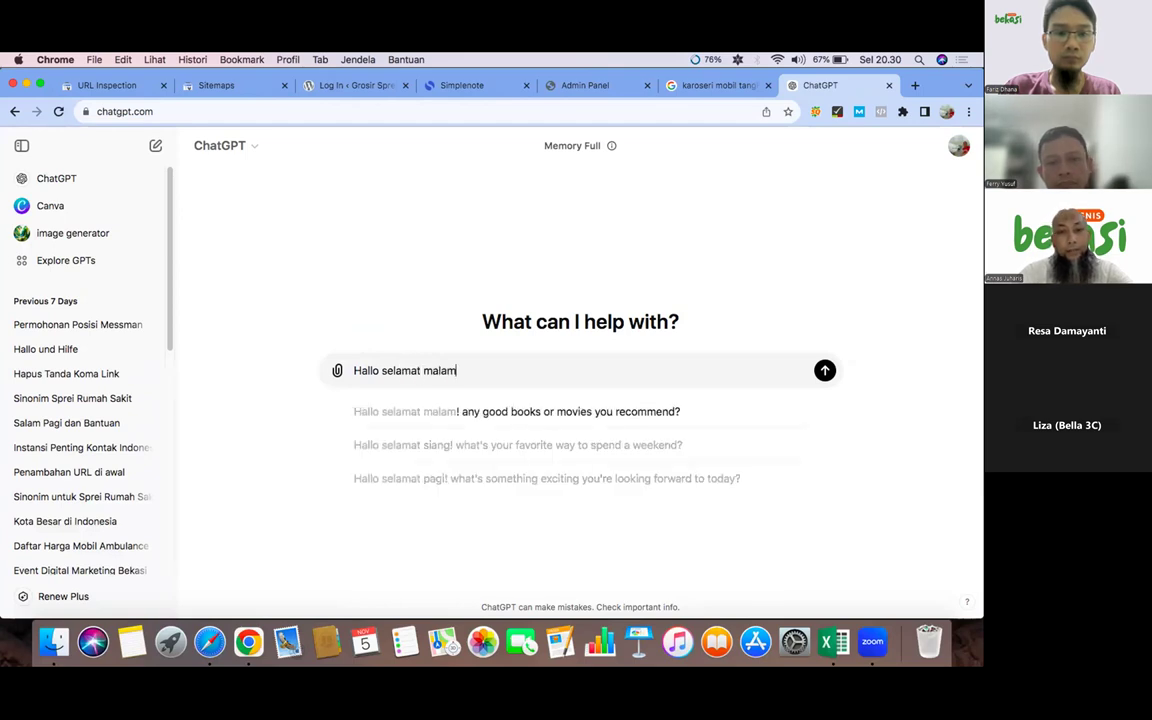
pyautogui.press('Return')
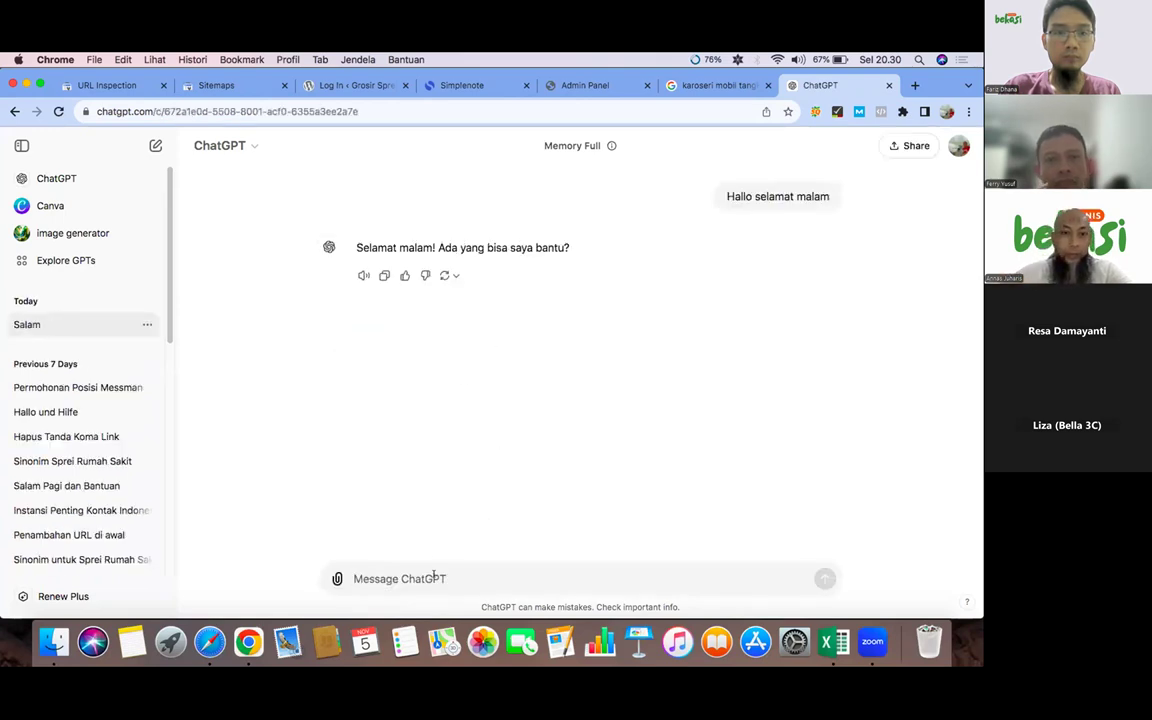
# Draft a request for an 1100-word SEO article with keyword 'Bengkel Karoseri Mobil Tangki di Bekasi'
pyautogui.write('Tolong ')
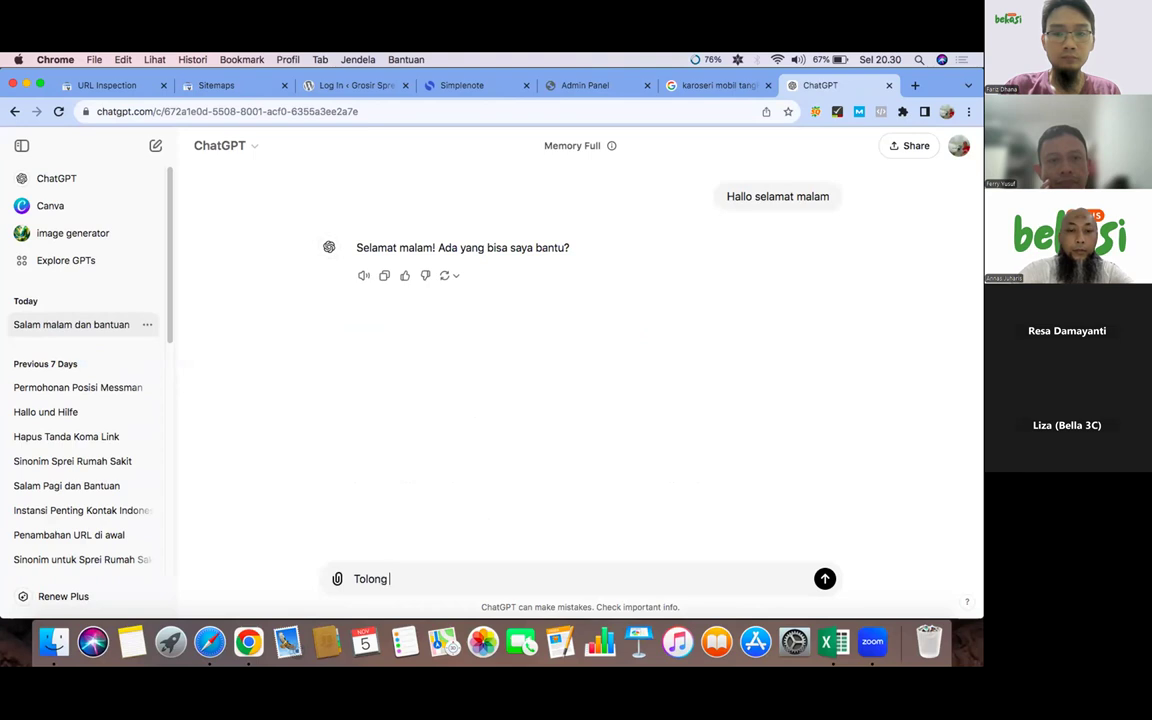
pyautogui.write('Buat')
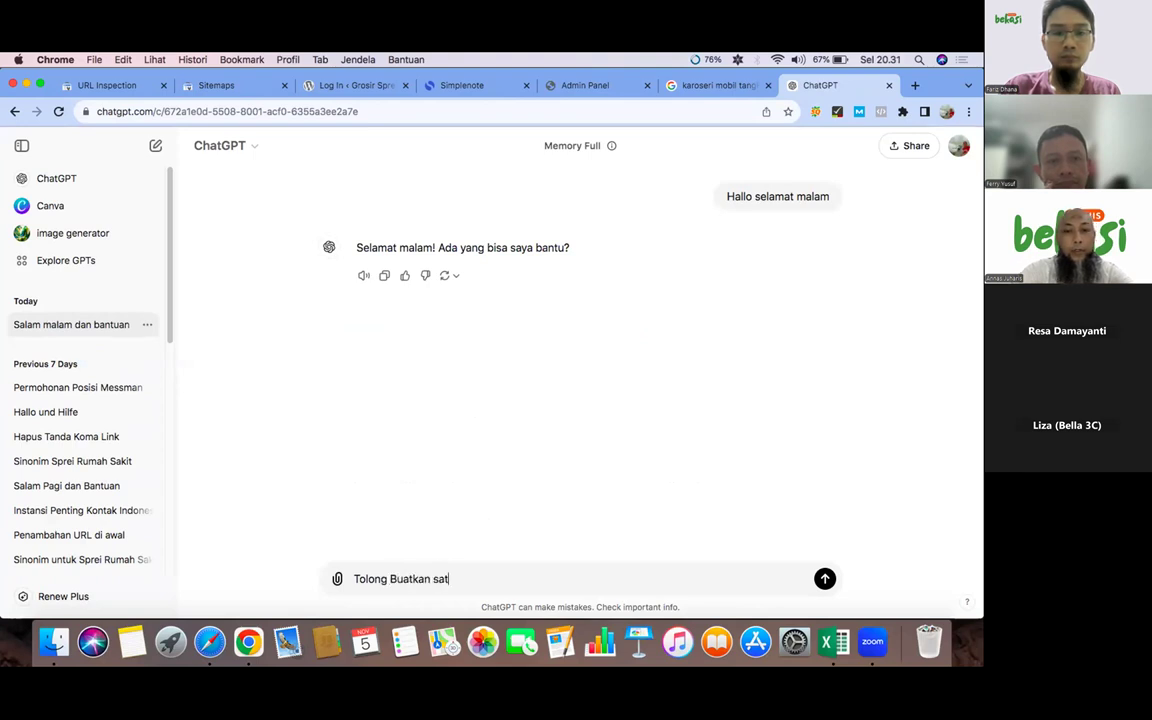
pyautogui.write('kan saya Art')
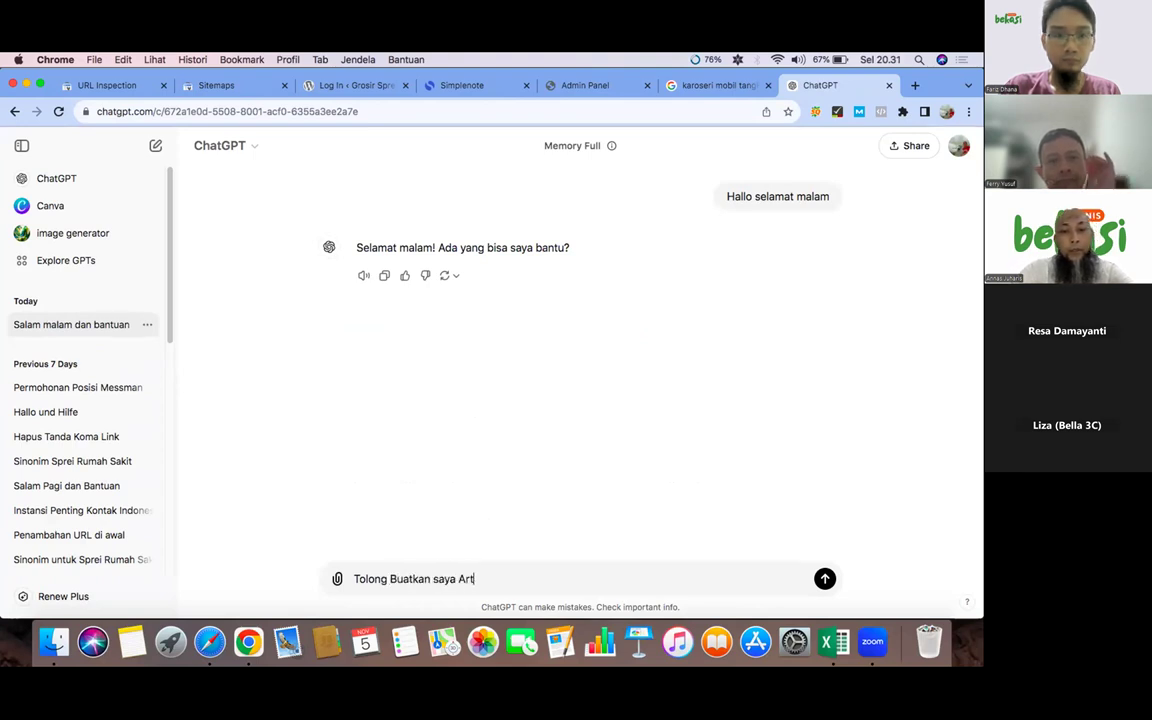
pyautogui.write('ikel SEO')
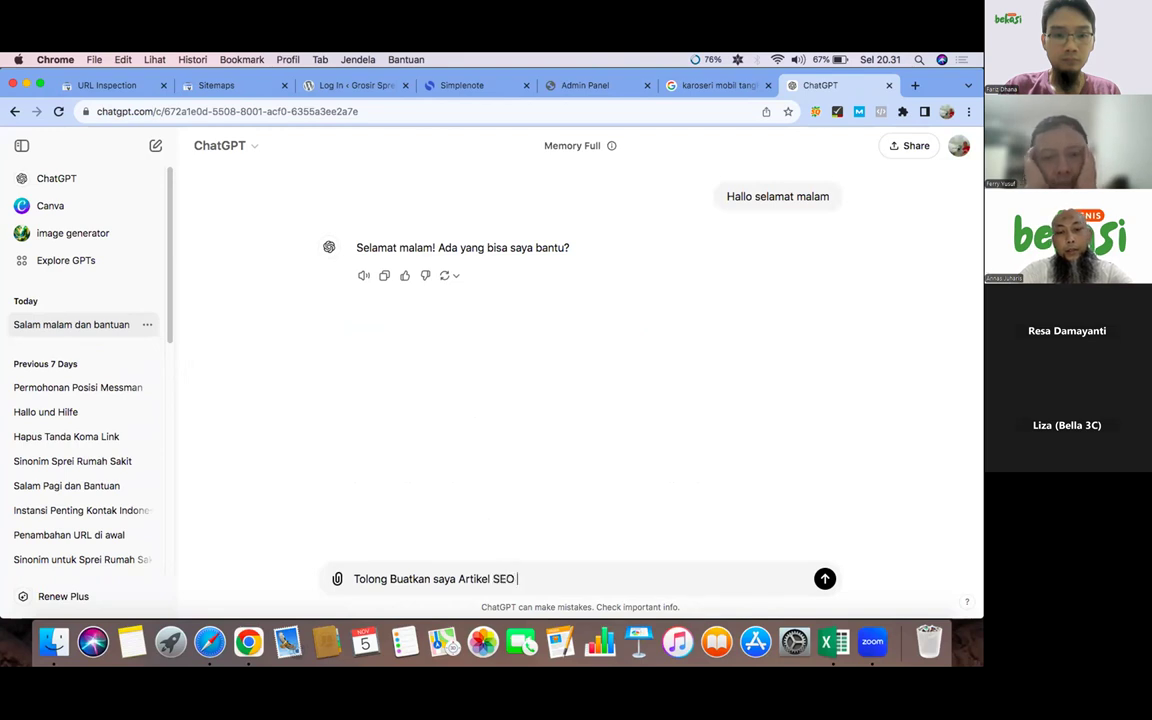
pyautogui.write(' denga')
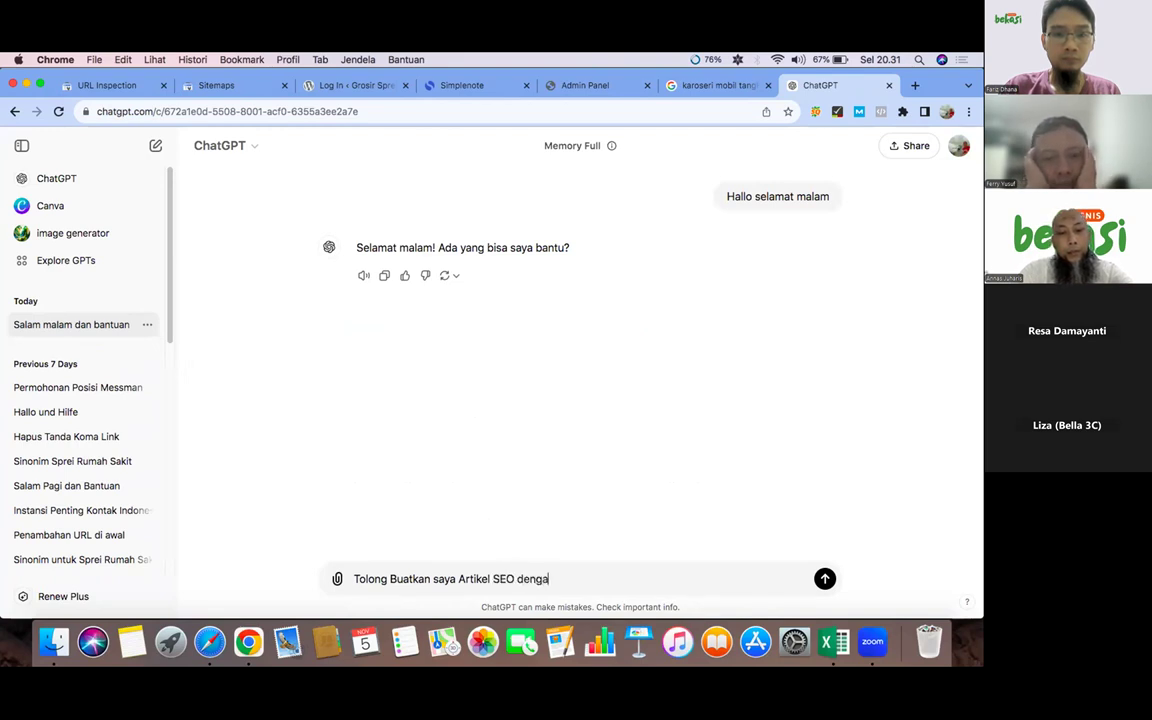
pyautogui.press('BackSpace')
pyautogui.press('BackSpace')
pyautogui.press('BackSpace')
pyautogui.press('BackSpace')
pyautogui.press('BackSpace')
pyautogui.write('100')
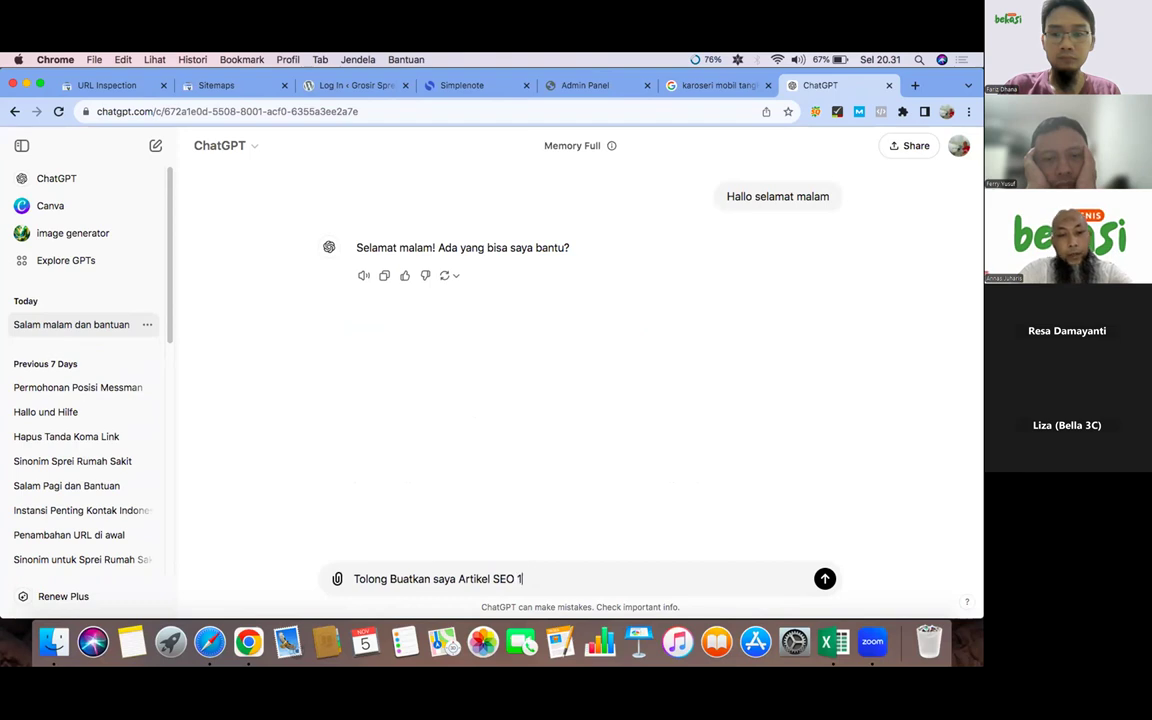
pyautogui.press('BackSpace')
pyautogui.press('BackSpace')
pyautogui.write('100 ')
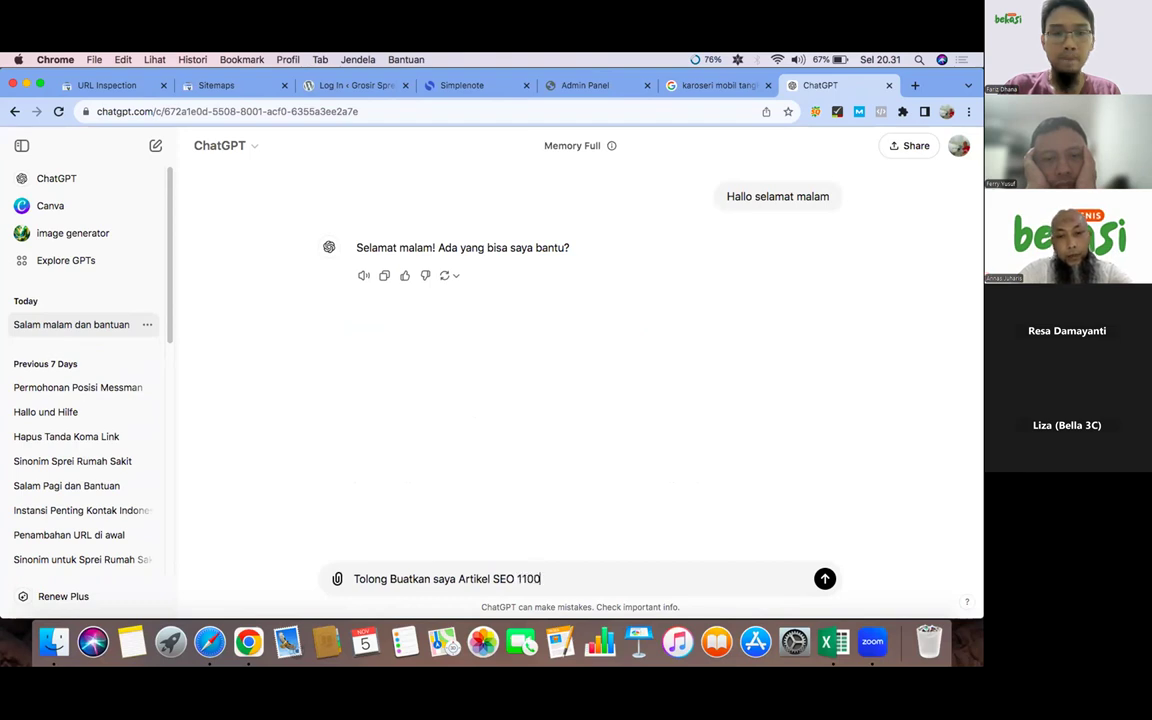
pyautogui.write('kata')
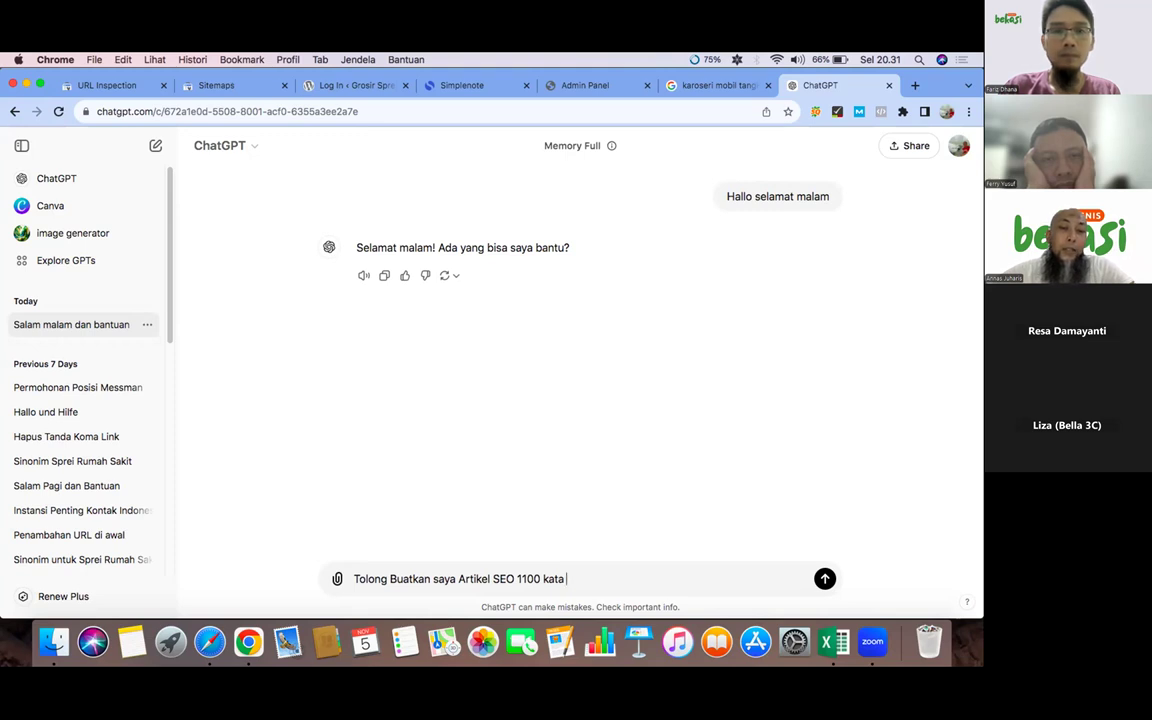
pyautogui.write('de')
pyautogui.press('BackSpace')
pyautogui.press('BackSpace')
pyautogui.press('BackSpace')
pyautogui.press('BackSpace')
pyautogui.press('BackSpace')
pyautogui.write('ta dengan kata kunci')
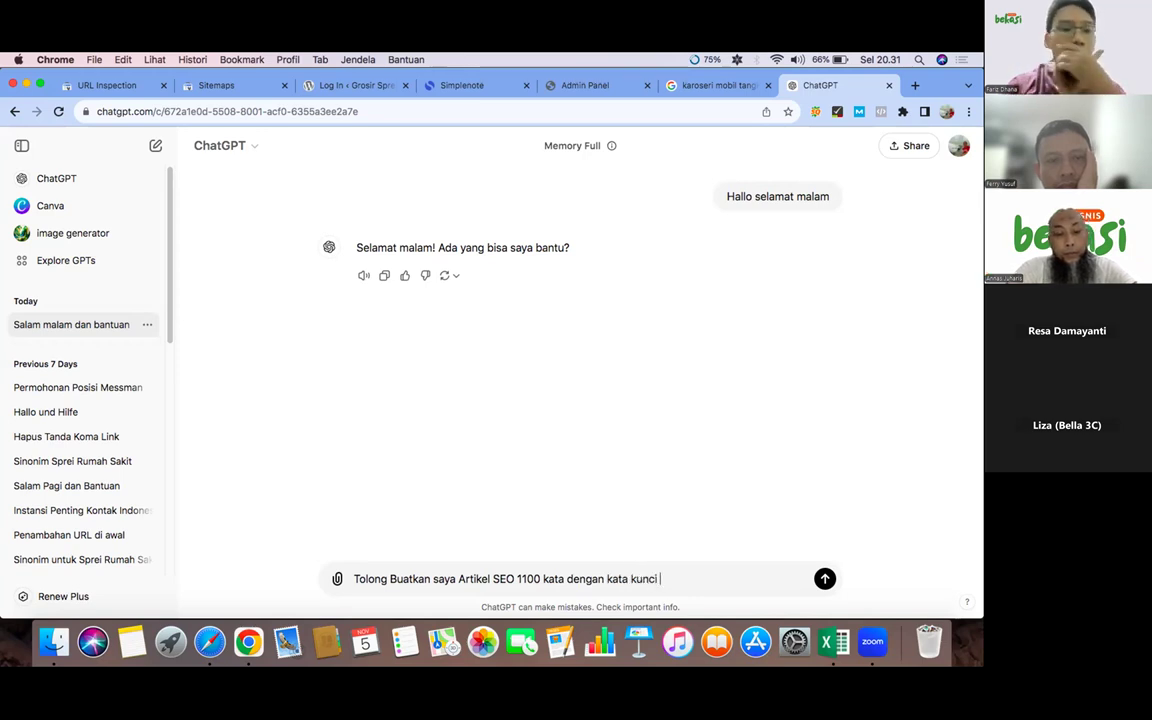
pyautogui.write(' Bengkel Karosero')
pyautogui.press('BackSpace')
pyautogui.write('i Mobil Tangki')
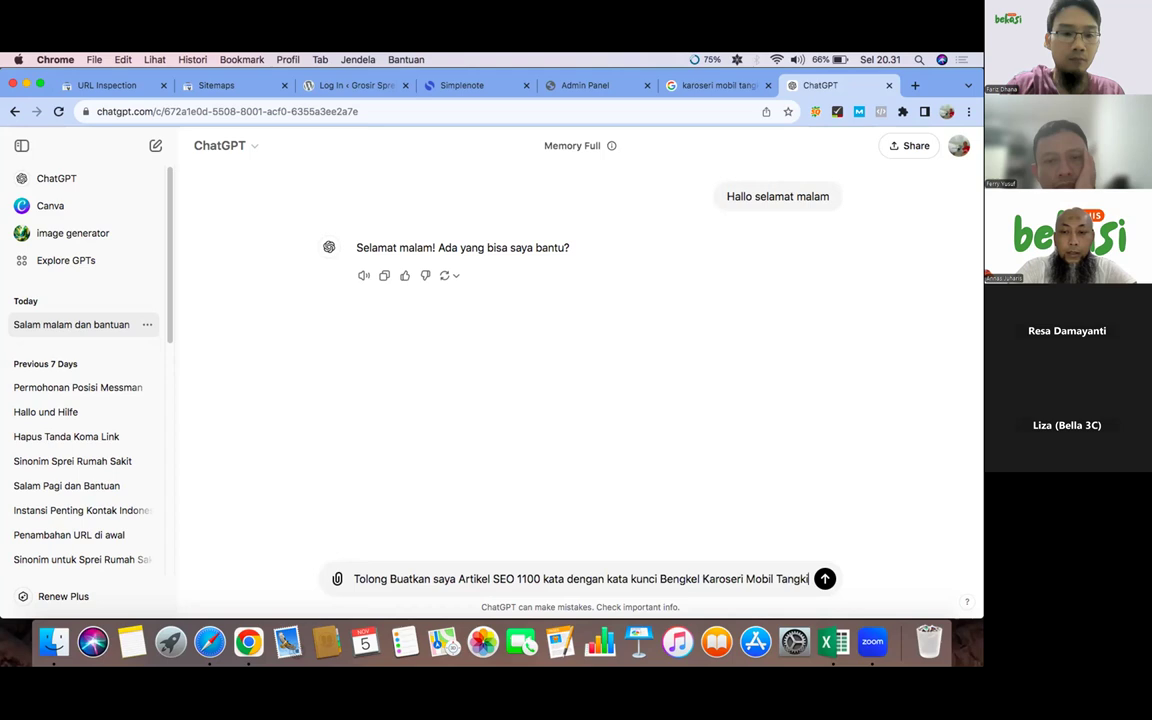
pyautogui.write(' di Bekasi')
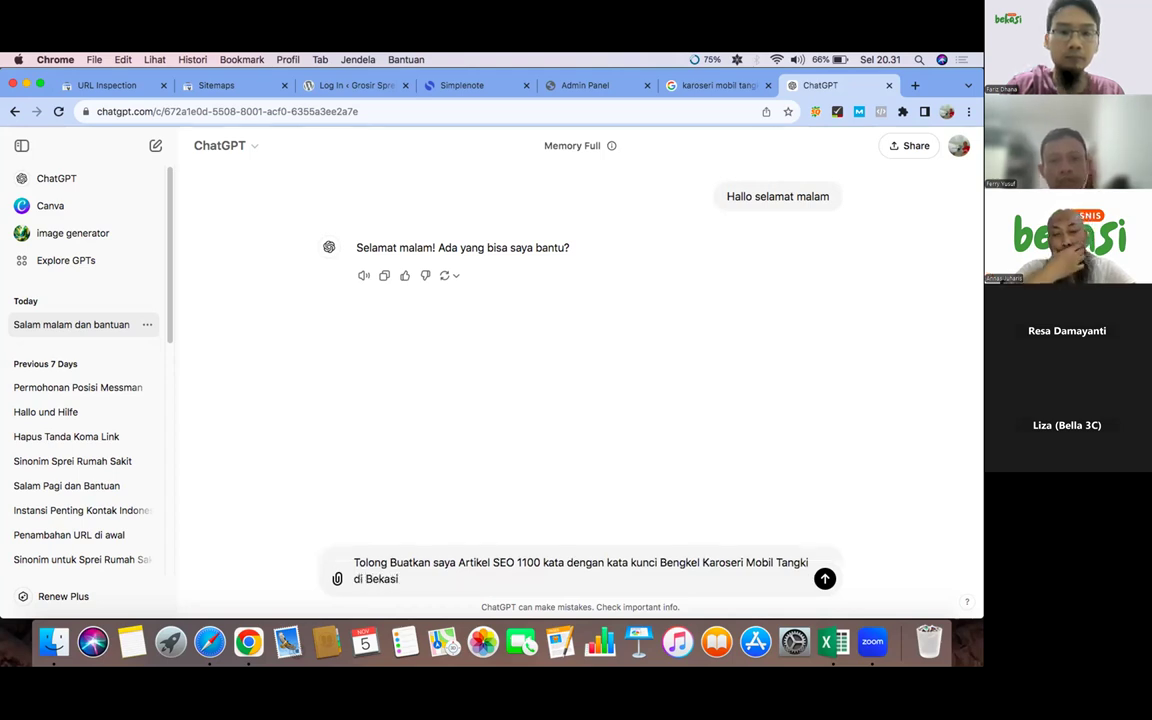
pyautogui.hotkey('shift', 'Return')
pyautogui.hotkey('shift', 'Return')
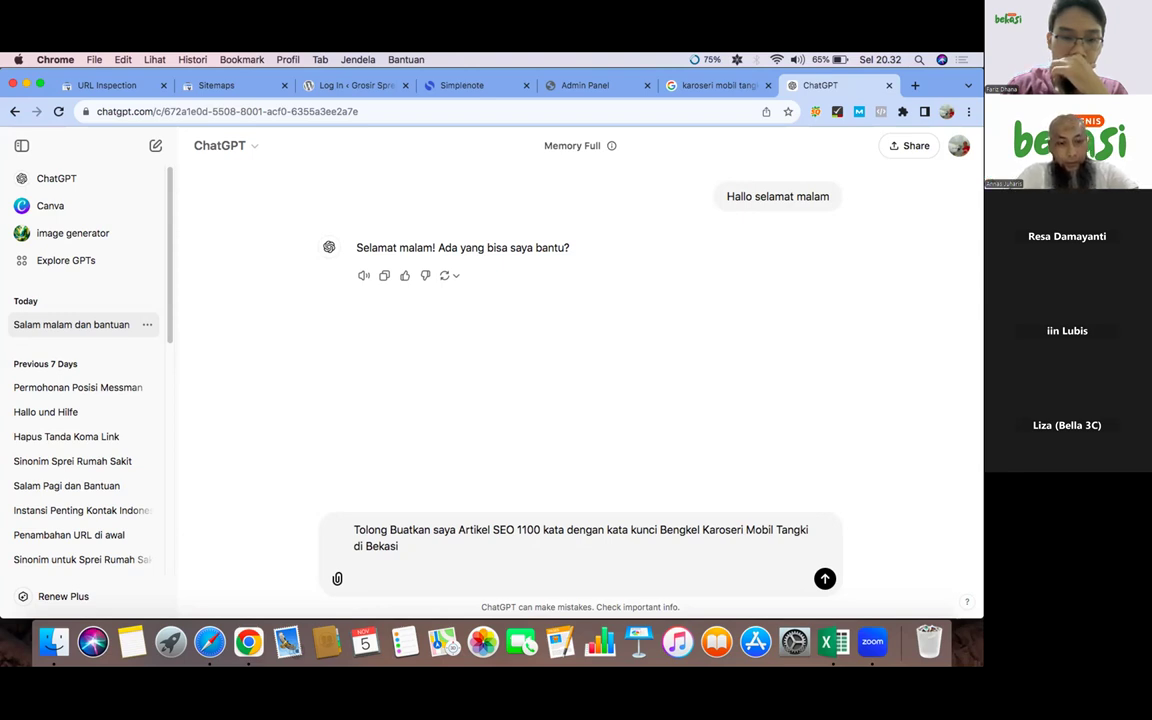
# Add a brief saying the article covers PT. Ambulance Pintar Indonesia, which also accepts tank truck body orders
pyautogui.write('Artikel ')
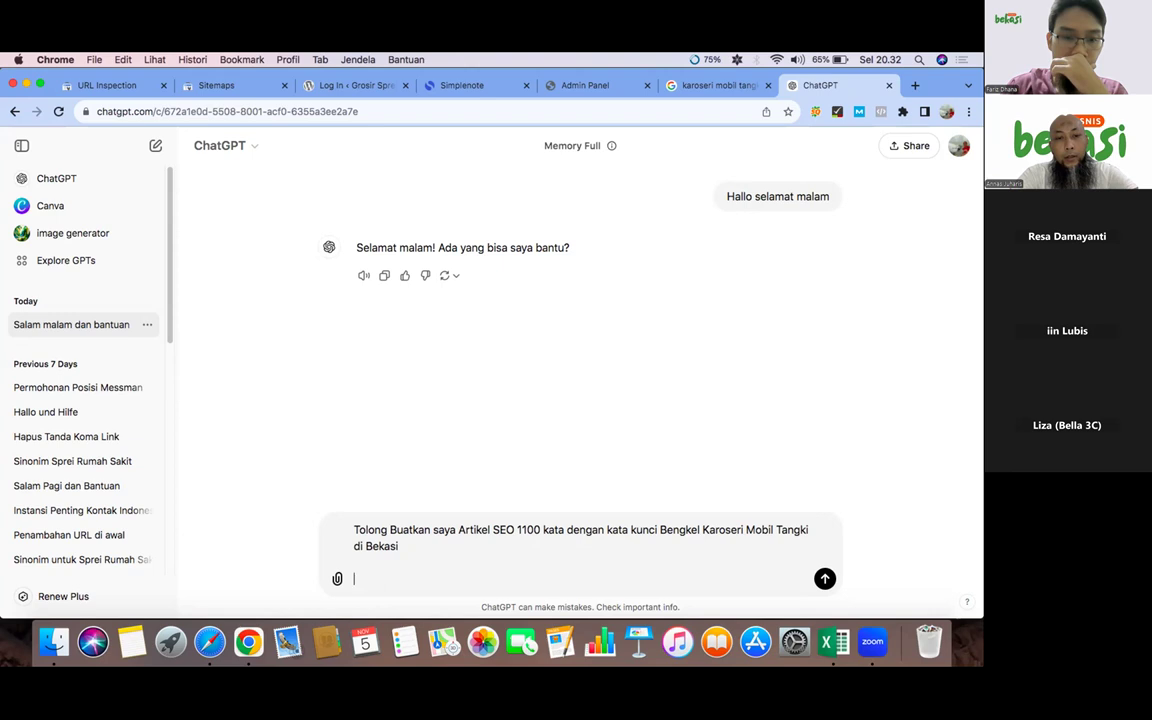
pyautogui.write('Isi Konten artikel menceritakan ')
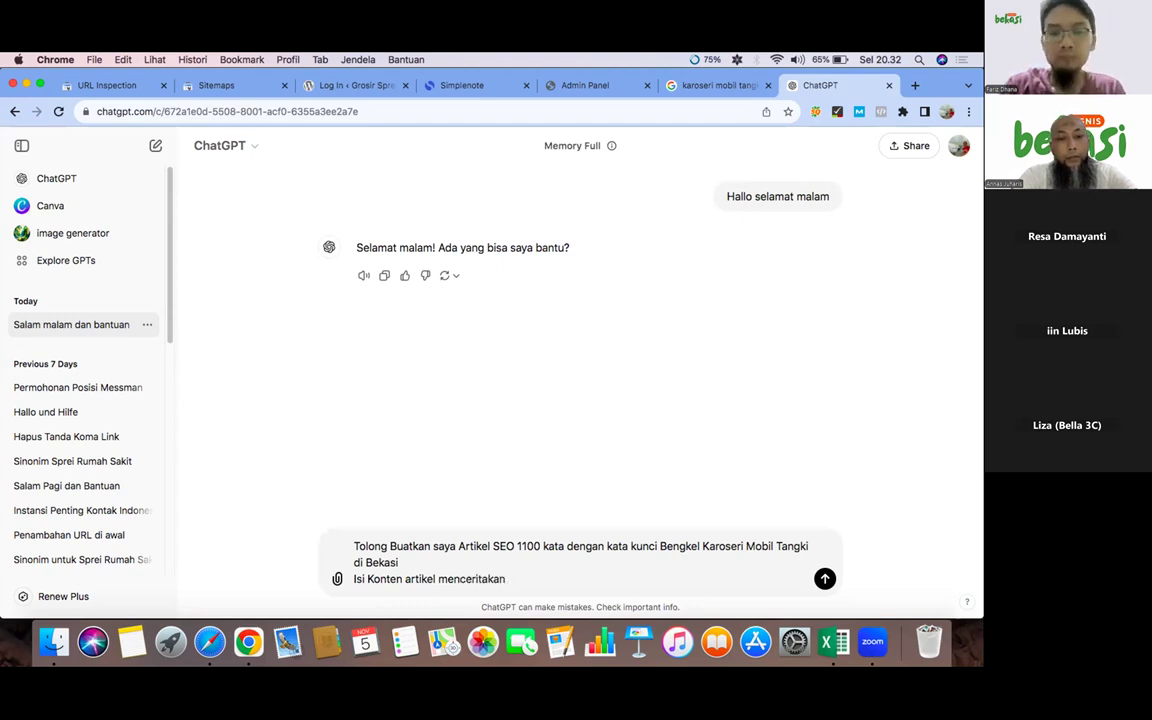
pyautogui.write('tentang PT')
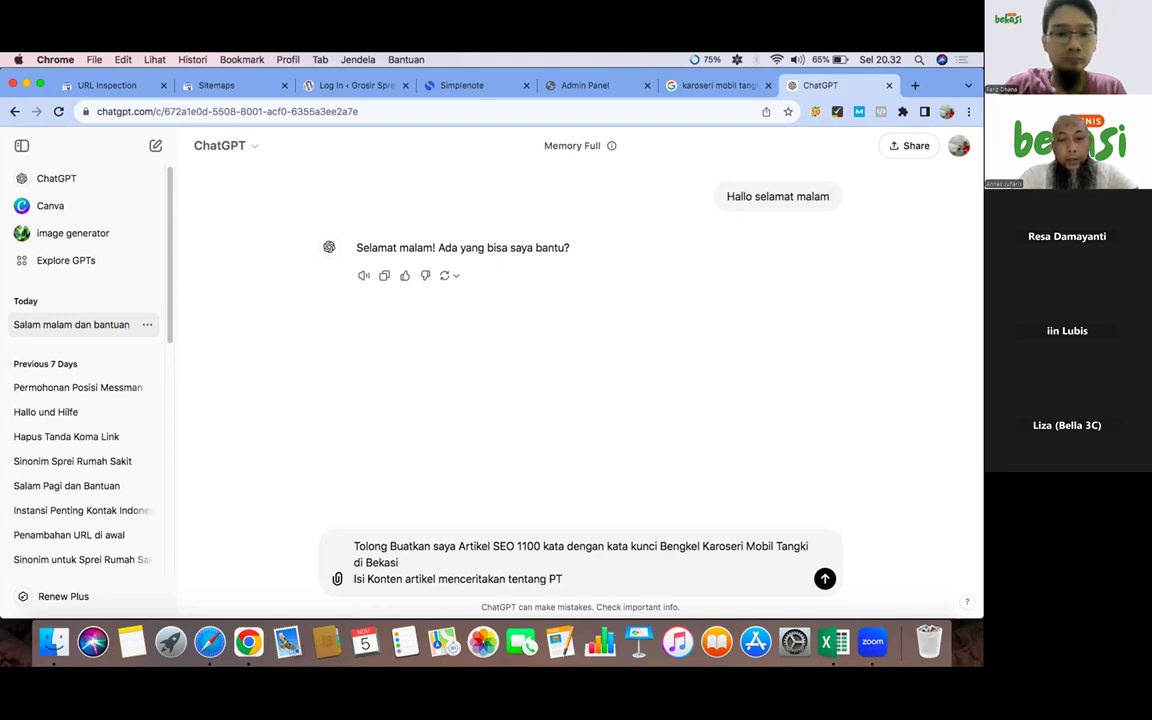
pyautogui.write('. Ambulance')
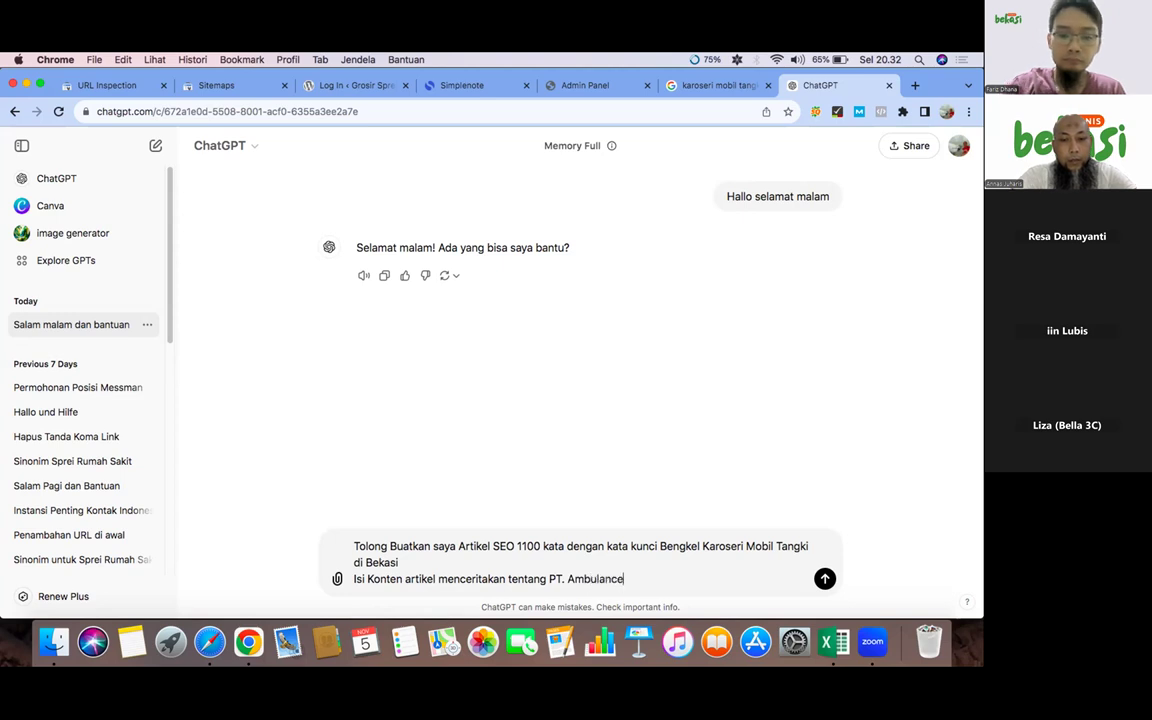
pyautogui.write(' P')
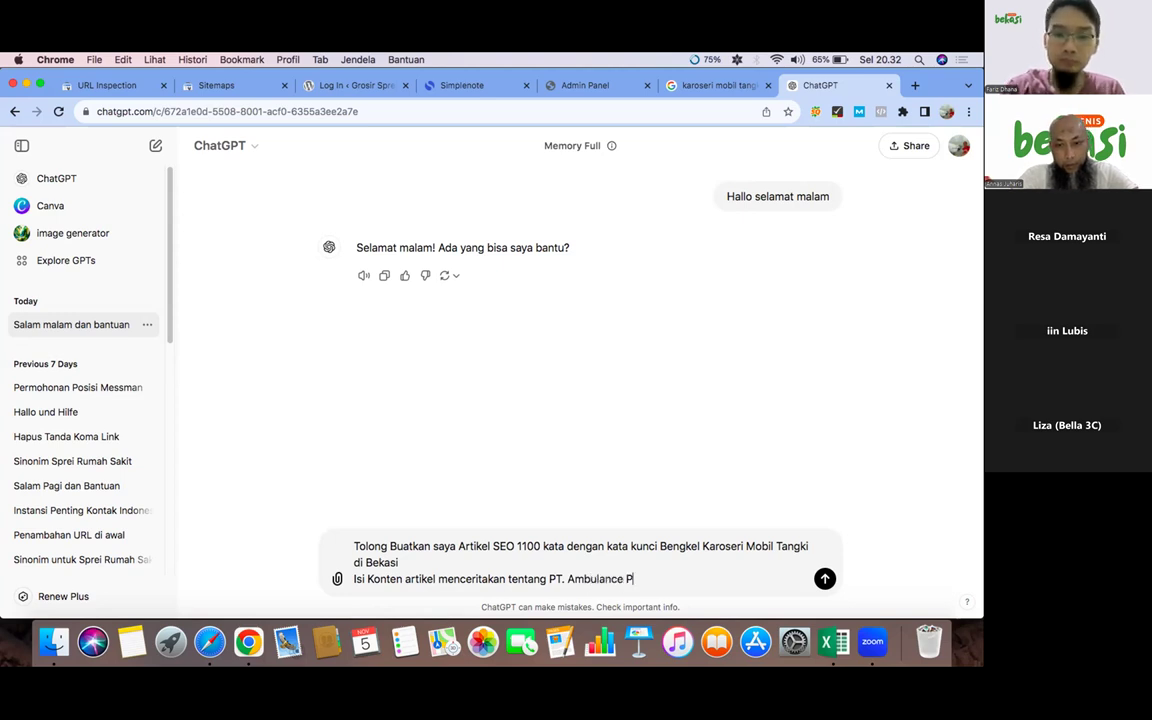
pyautogui.write('intar Indo')
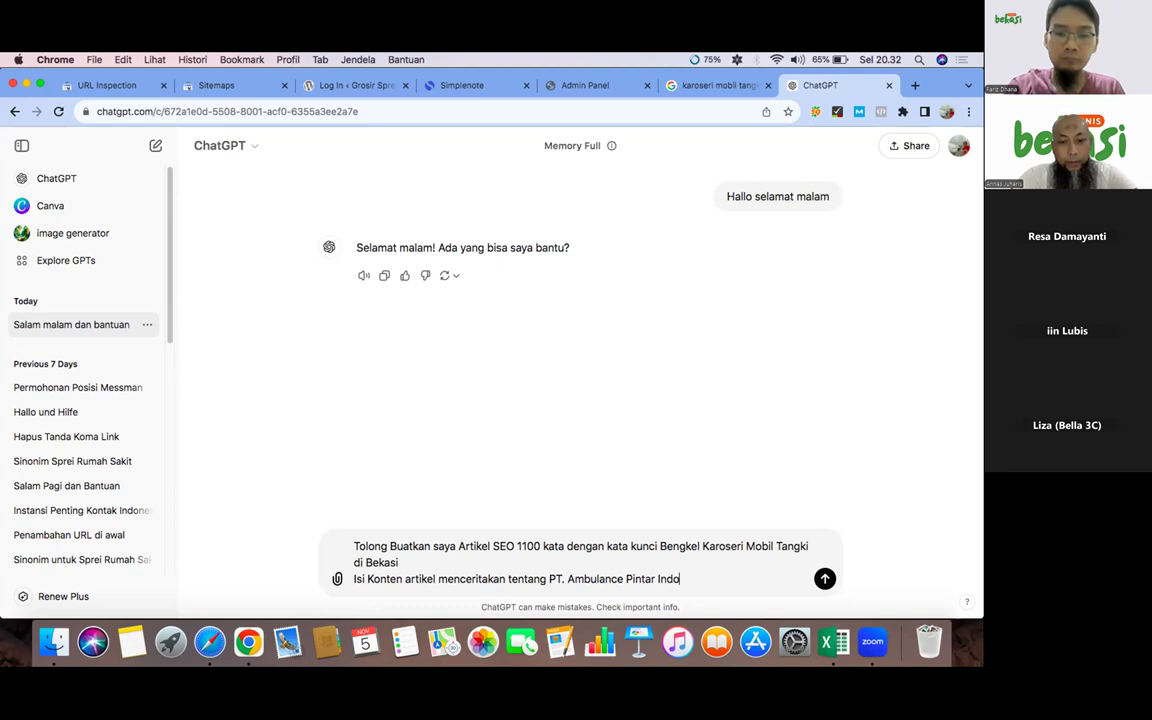
pyautogui.write('nesia yang selain')
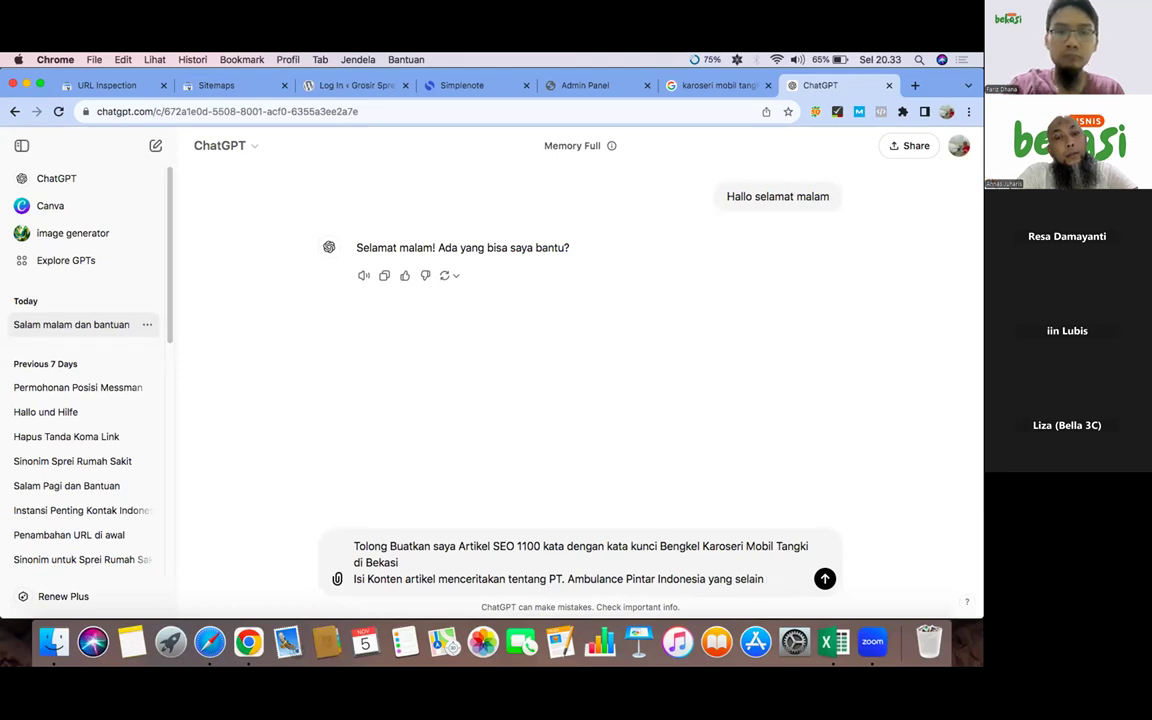
pyautogui.write(' mebmbuat kar')
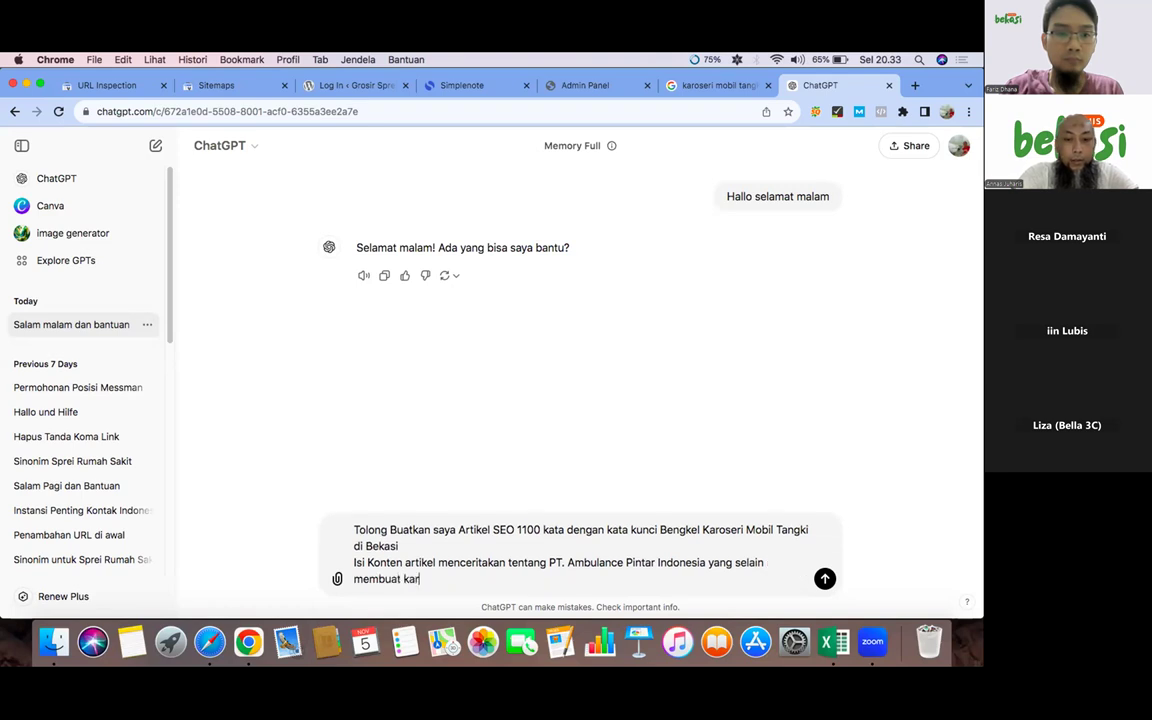
pyautogui.write('oseriambu')
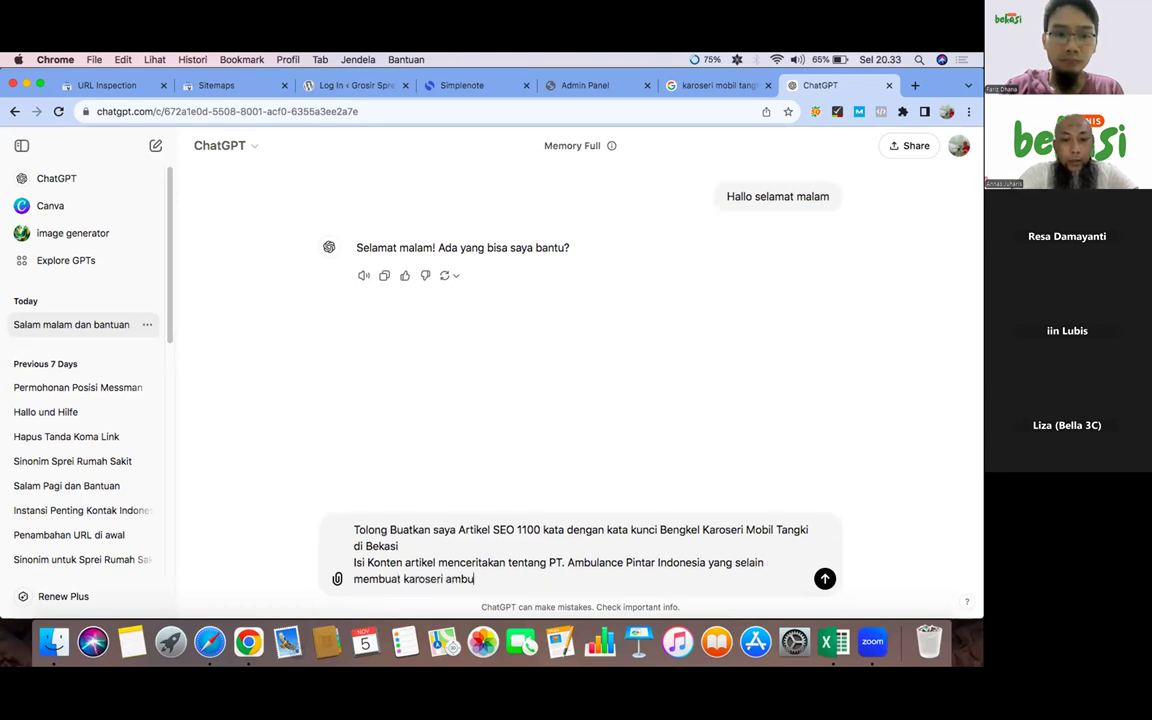
pyautogui.write(';anlance')
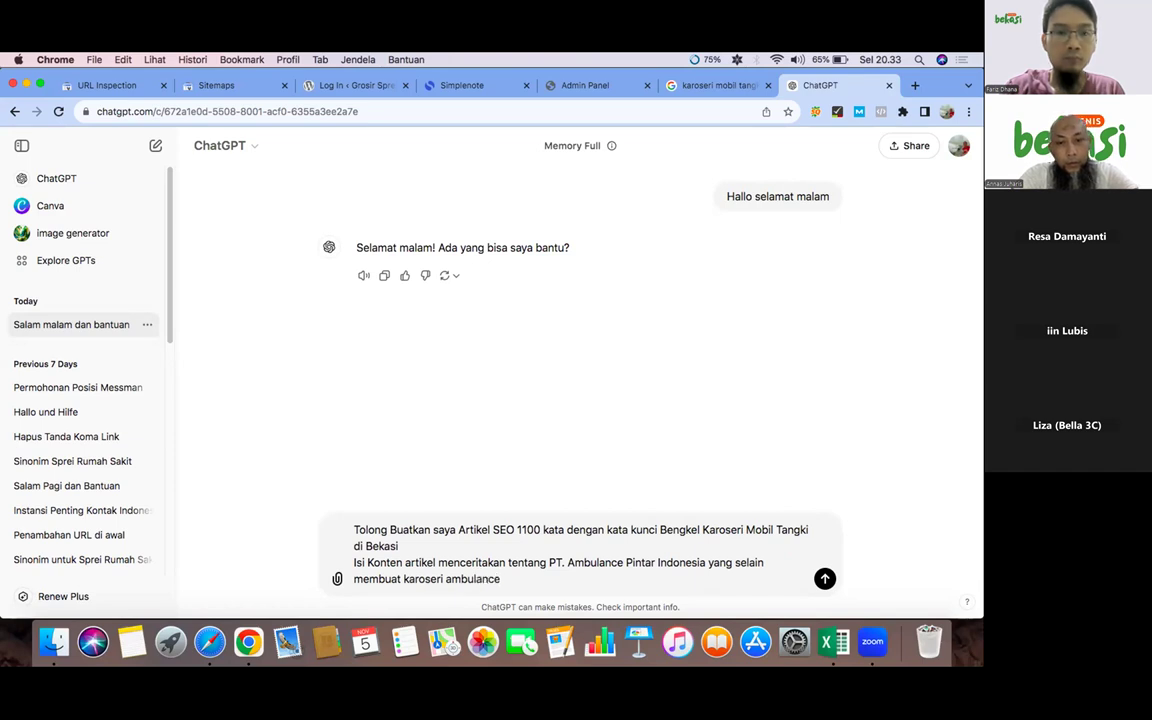
pyautogui.write(', kami juga ')
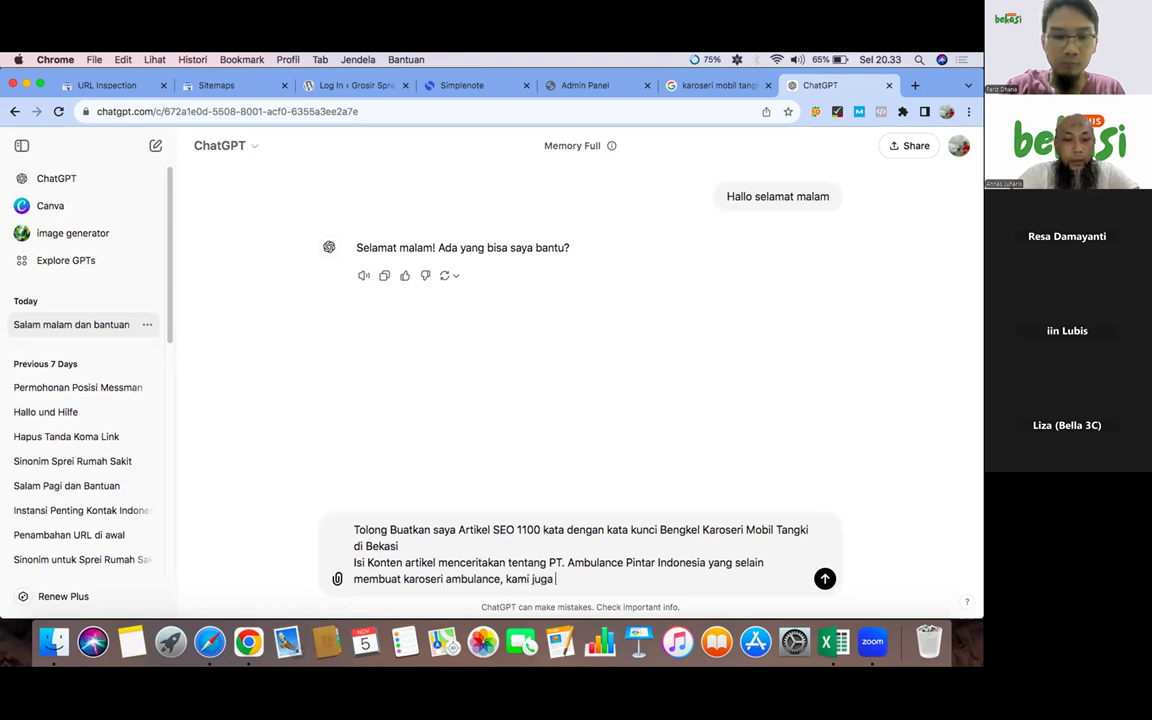
pyautogui.write('men')
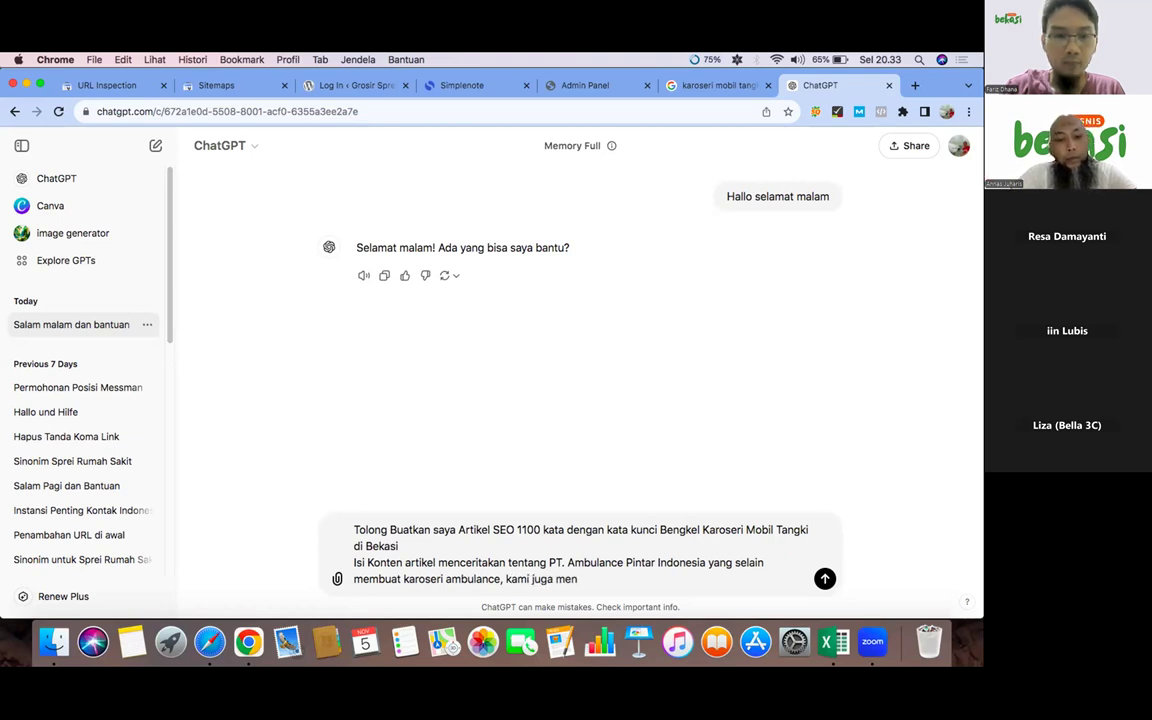
pyautogui.press('BackSpace')
pyautogui.write('mbuat')
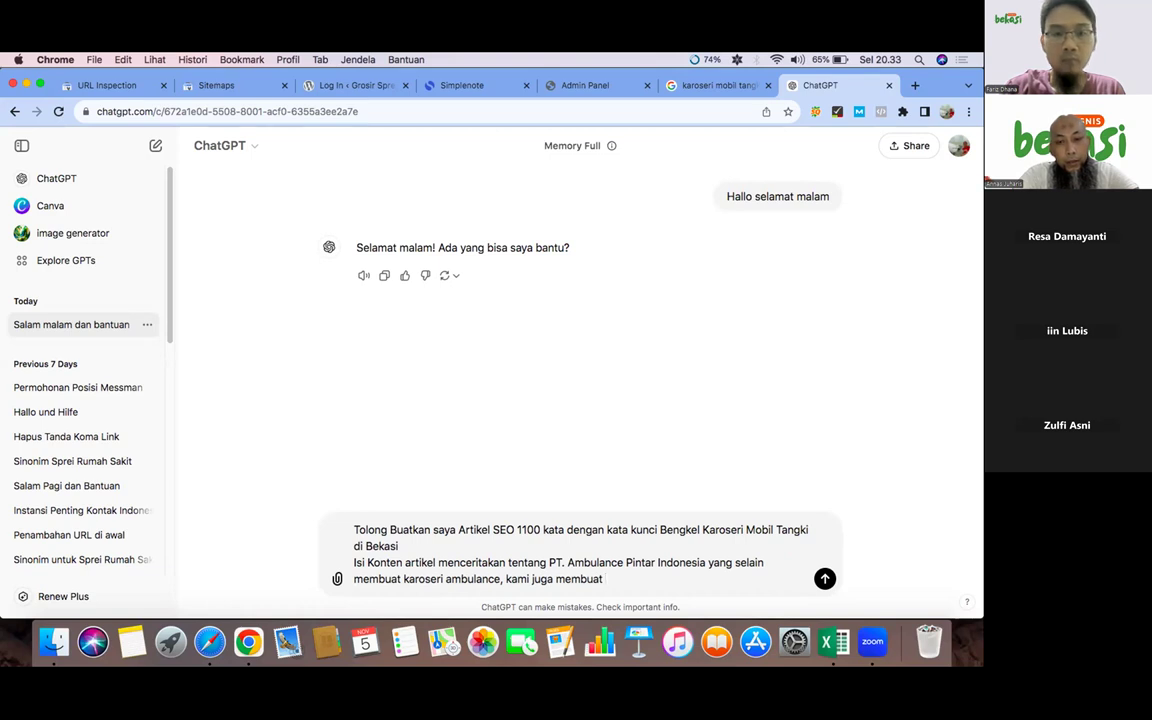
pyautogui.press('BackSpace')
pyautogui.press('BackSpace')
pyautogui.press('BackSpace')
pyautogui.press('BackSpace')
pyautogui.press('BackSpace')
pyautogui.press('BackSpace')
pyautogui.write('menerima pemes')
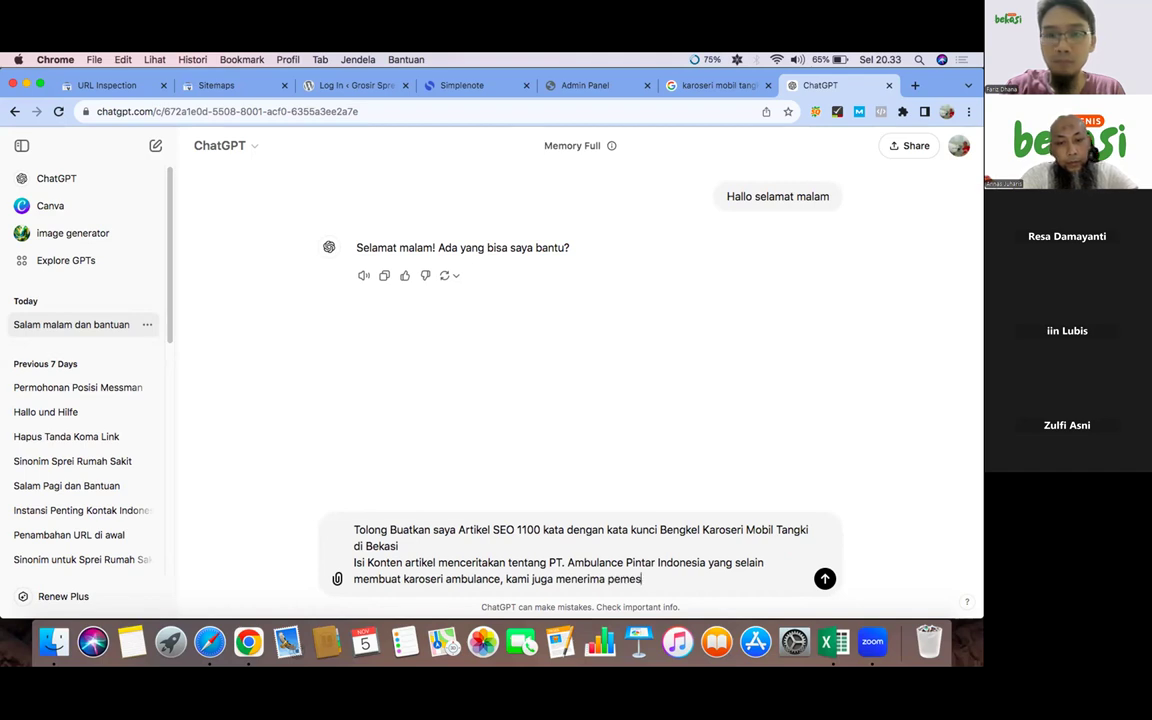
pyautogui.write('anan karoseri mobil tangki')
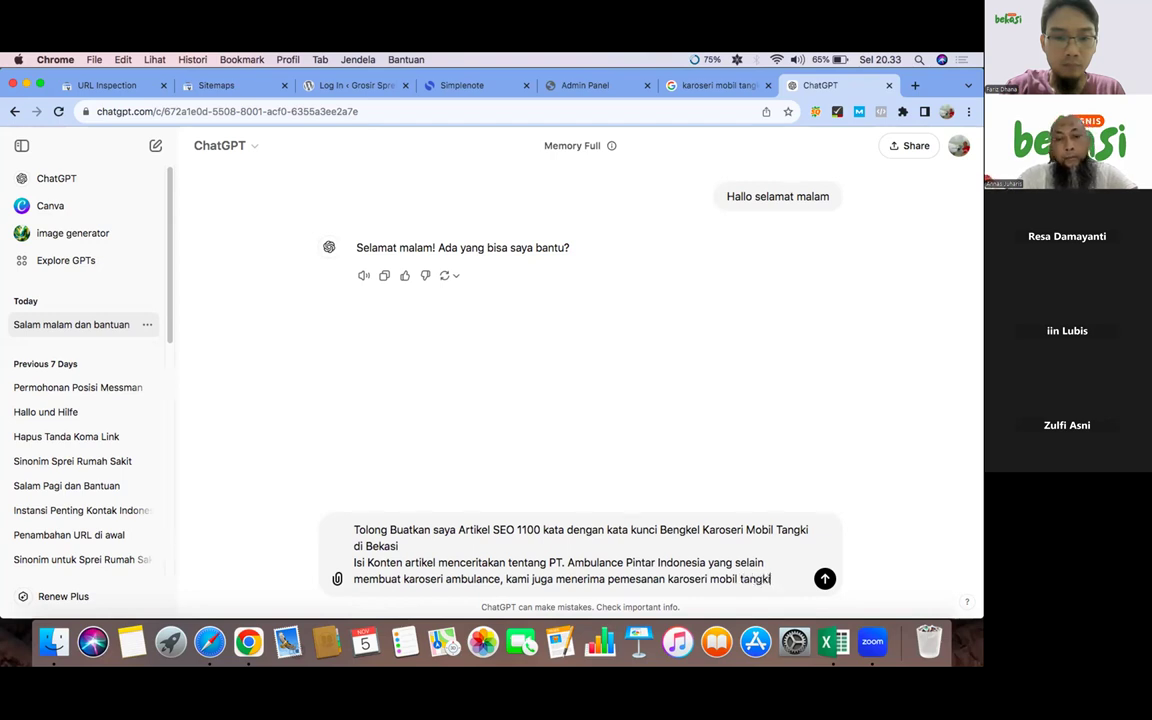
pyautogui.hotkey('shift', 'Return')
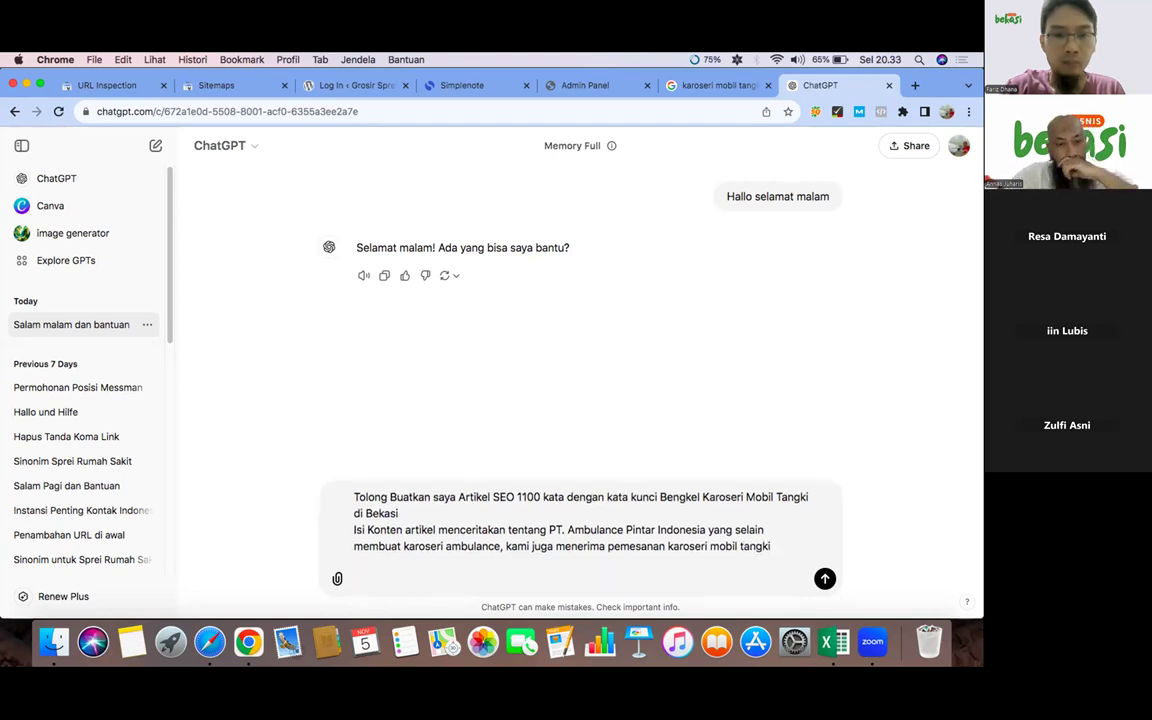
# Add a line asking for top SEO copywriting in a 'santai dan emosional' language style
pyautogui.write('bvu')
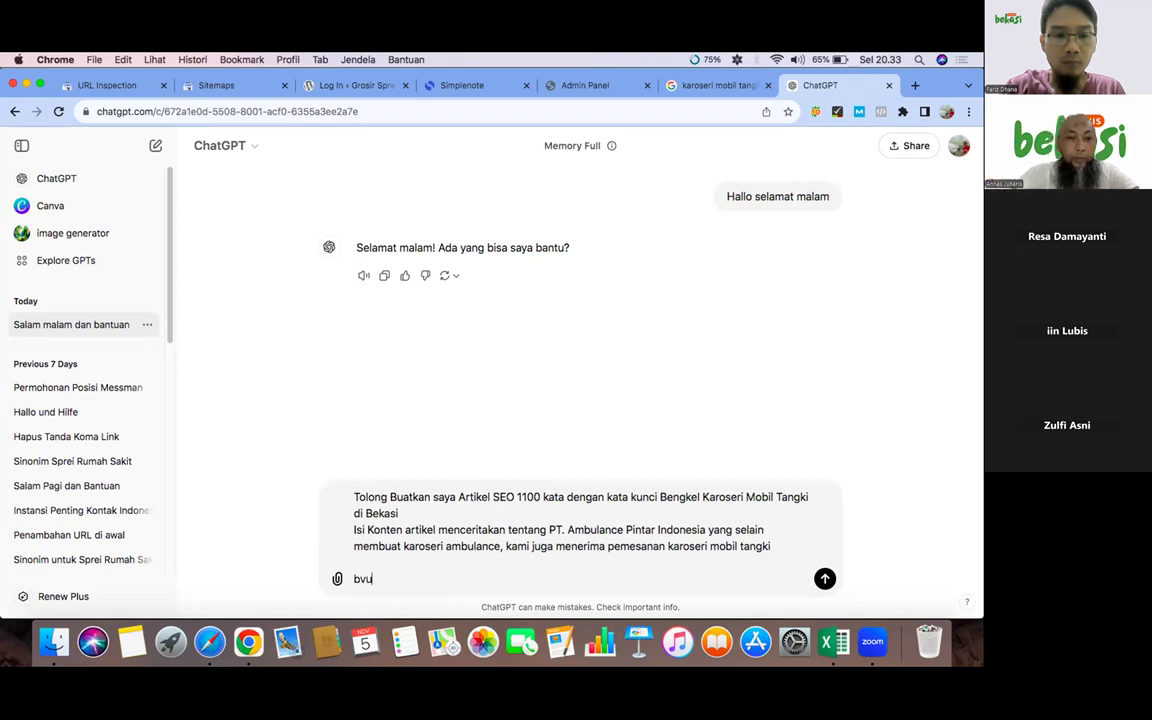
pyautogui.write('uatkan ')
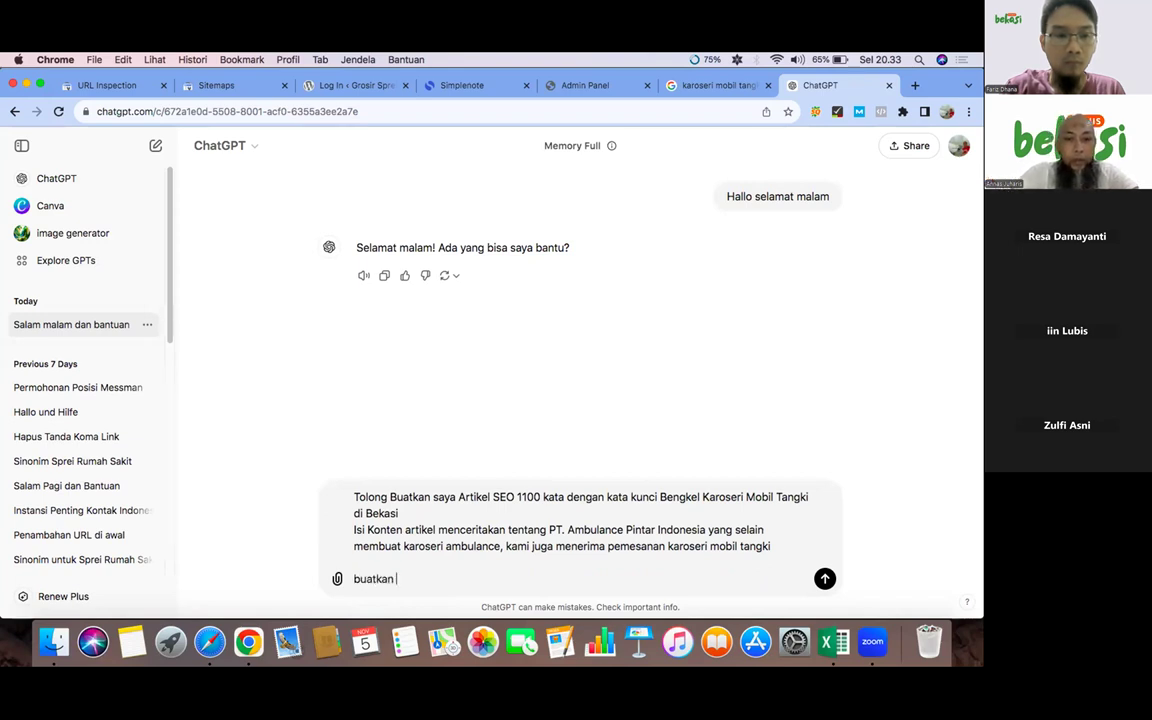
pyautogui.write('artikel dengan seo cop')
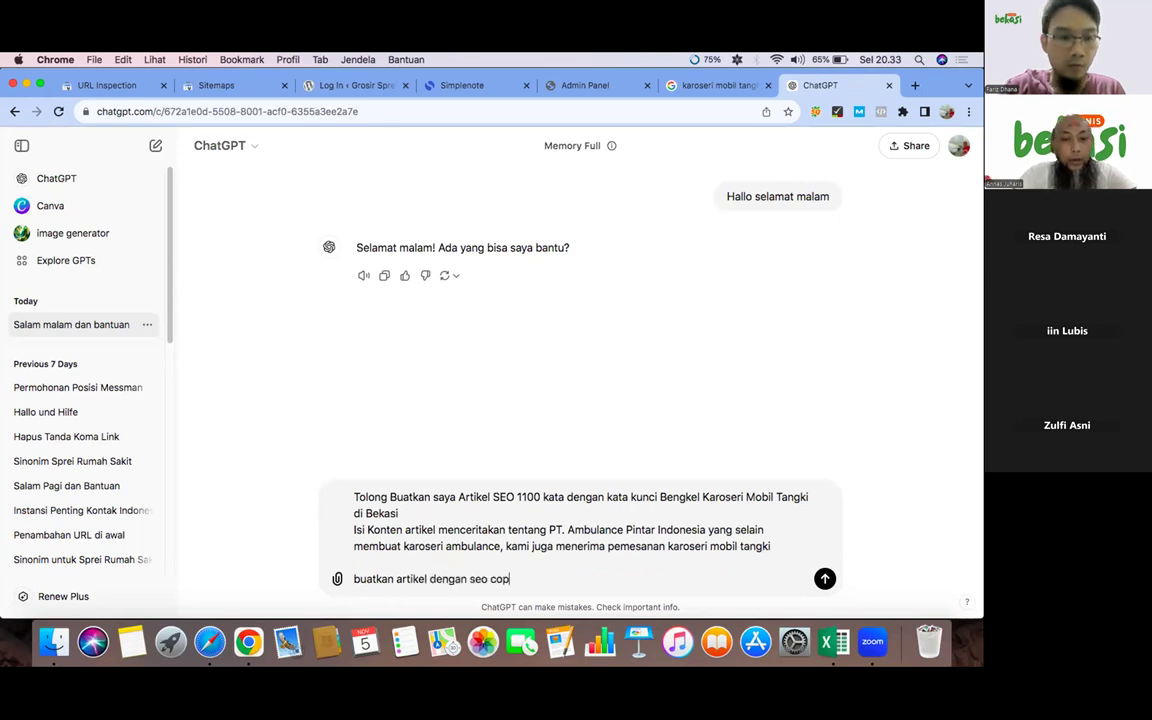
pyautogui.write('ywriting terbaik dengan gaya')
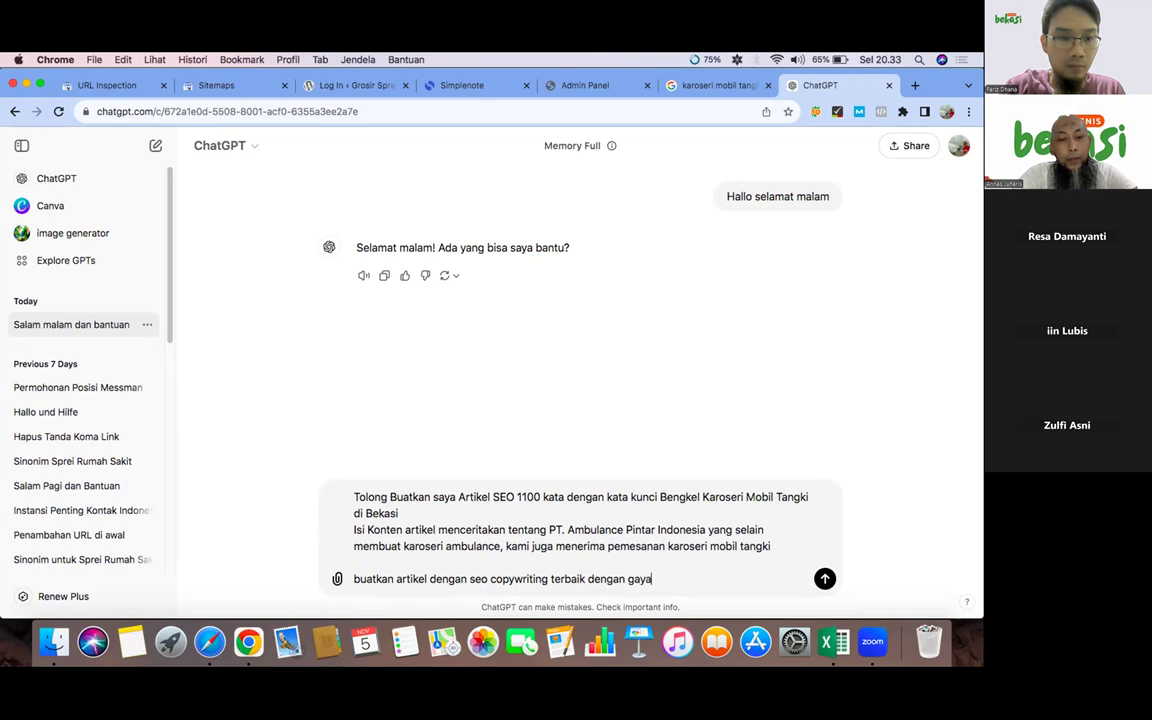
pyautogui.write(' bahasa')
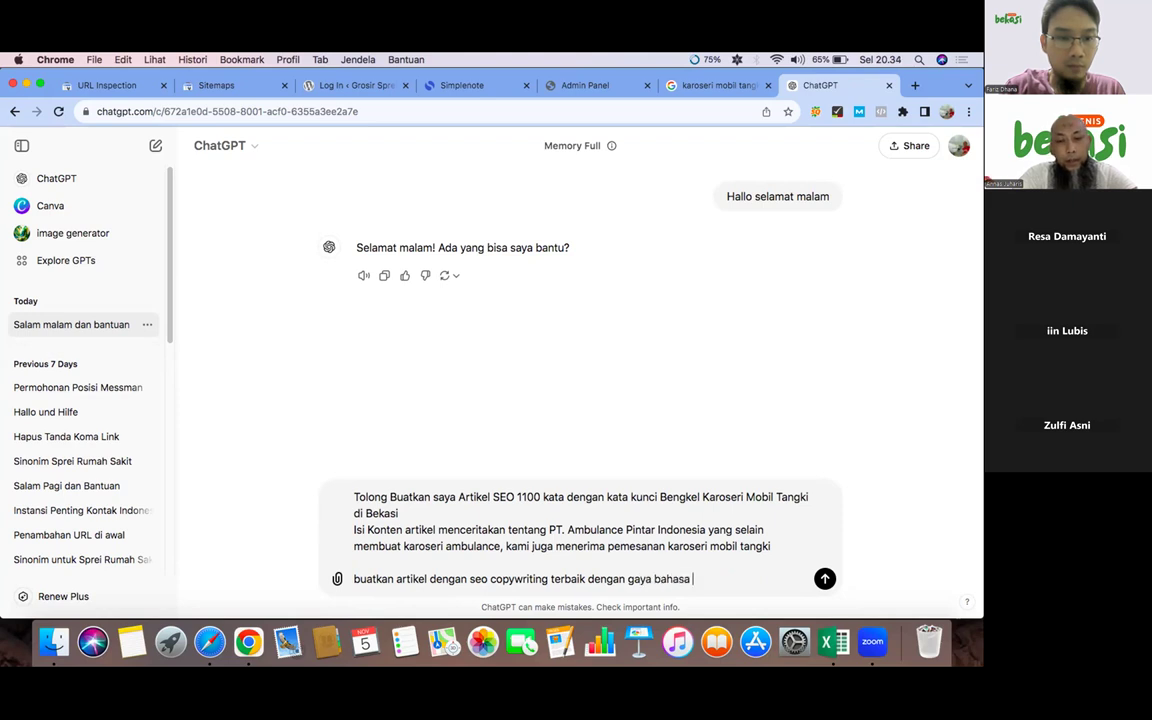
pyautogui.write(' yang santai da')
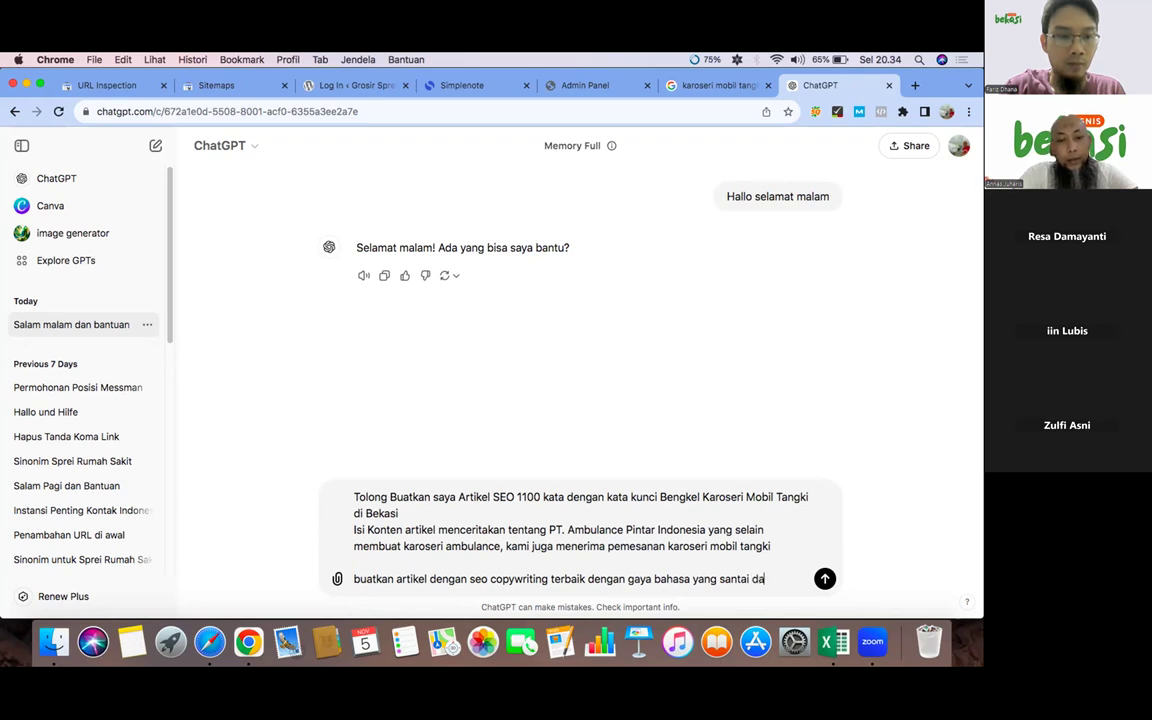
pyautogui.write('n memainka')
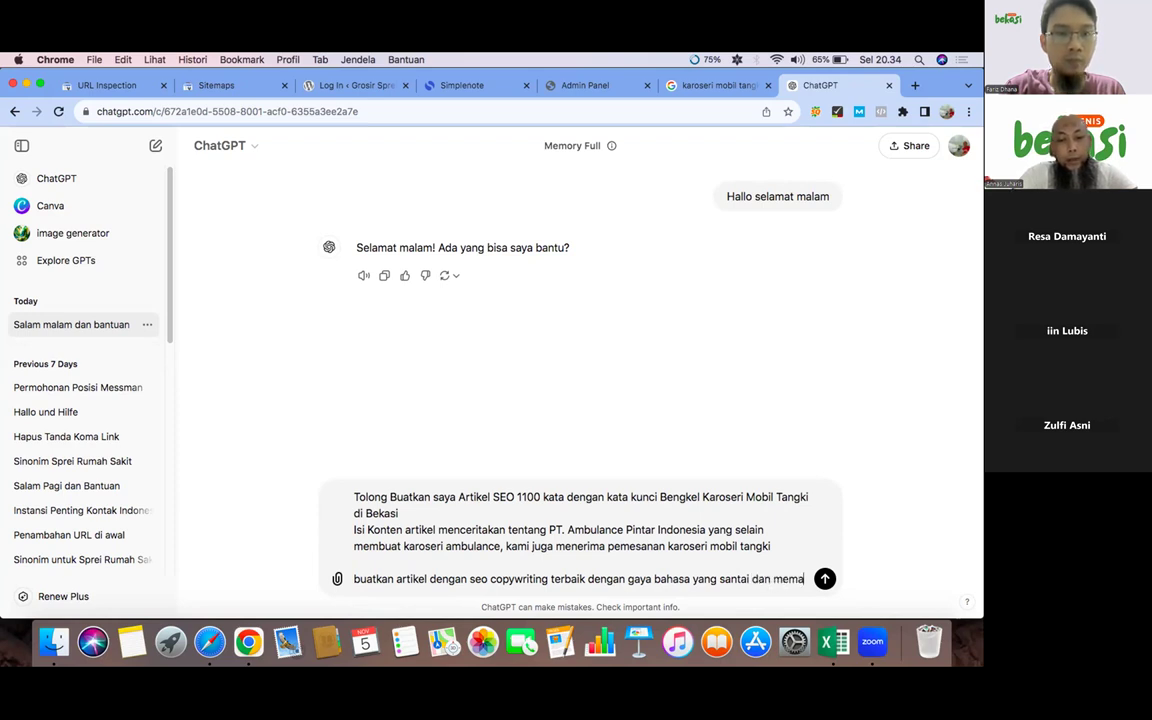
pyautogui.press('BackSpace')
pyautogui.press('BackSpace')
pyautogui.press('BackSpace')
pyautogui.press('BackSpace')
pyautogui.press('BackSpace')
pyautogui.press('BackSpace')
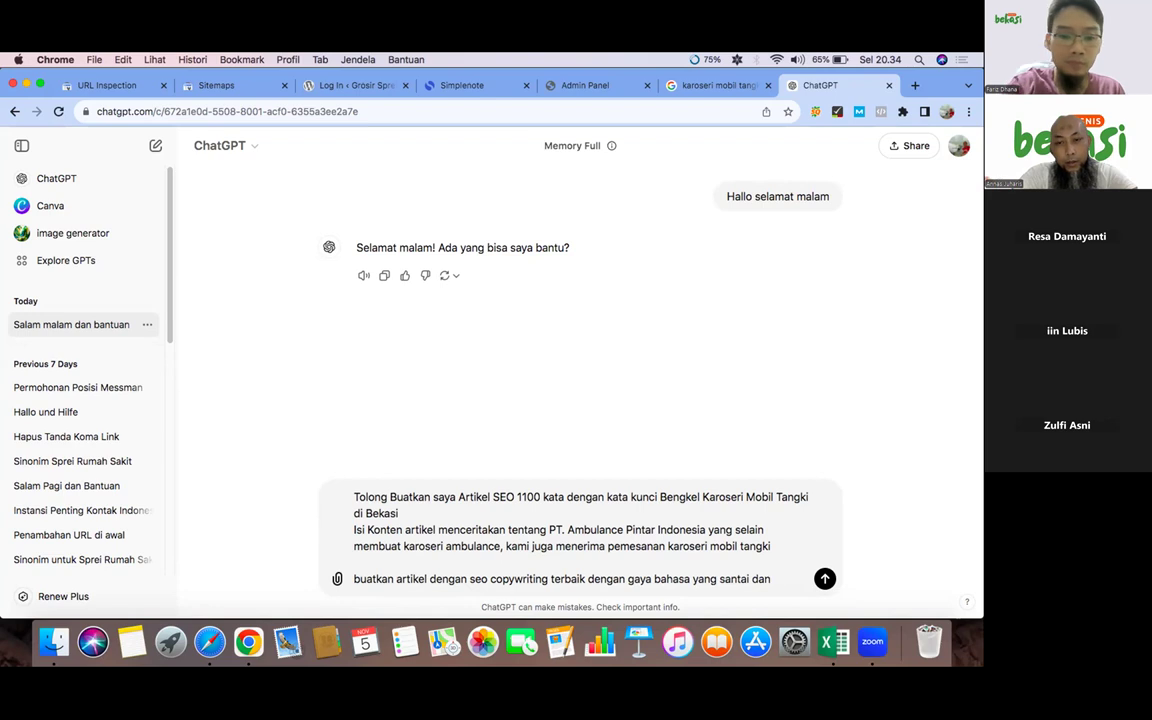
pyautogui.write('emosio')
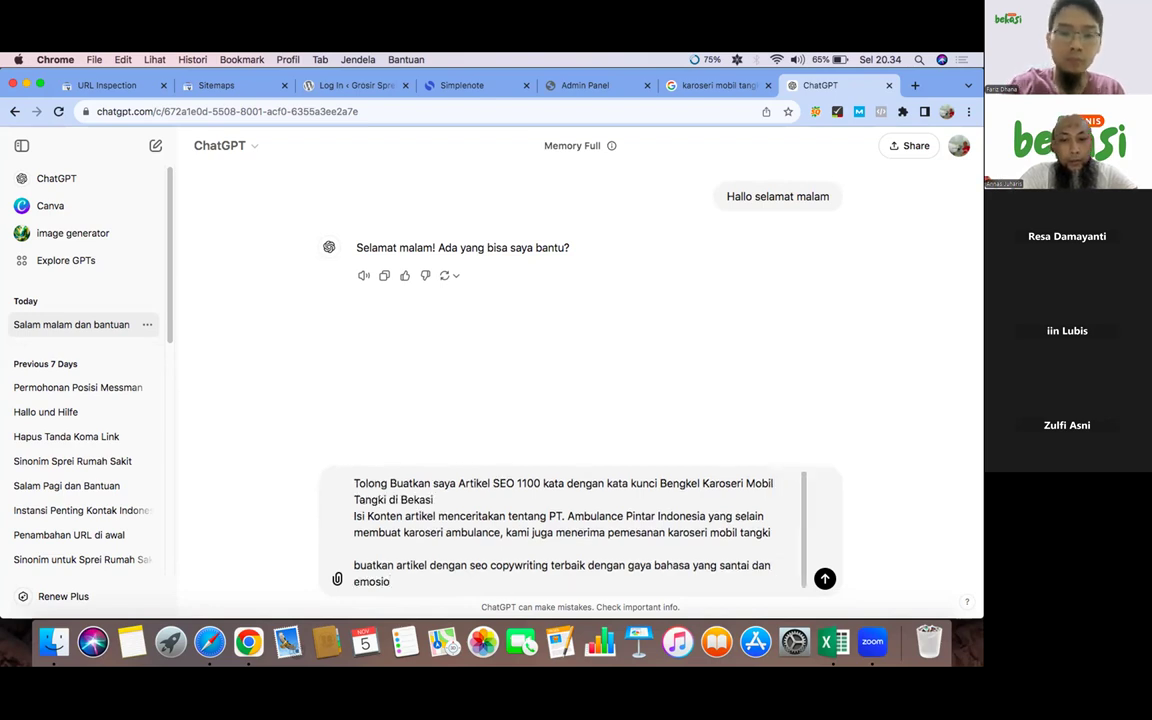
pyautogui.write('nal')
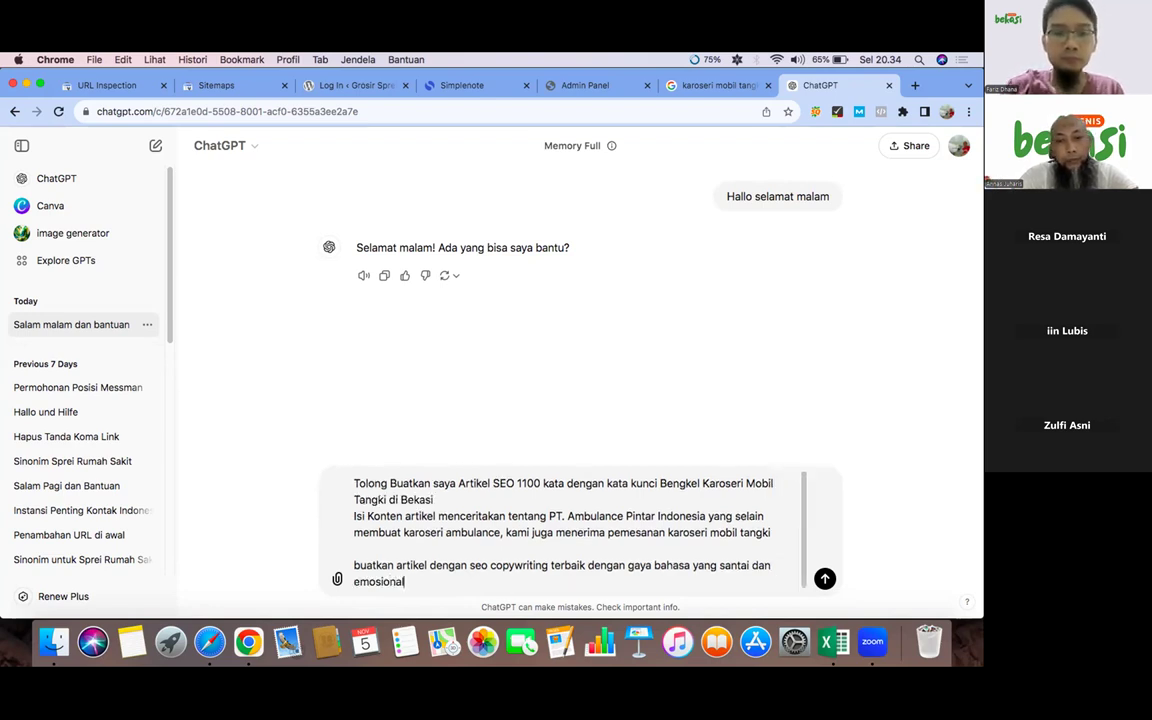
pyautogui.hotkey('shift', 'Return')
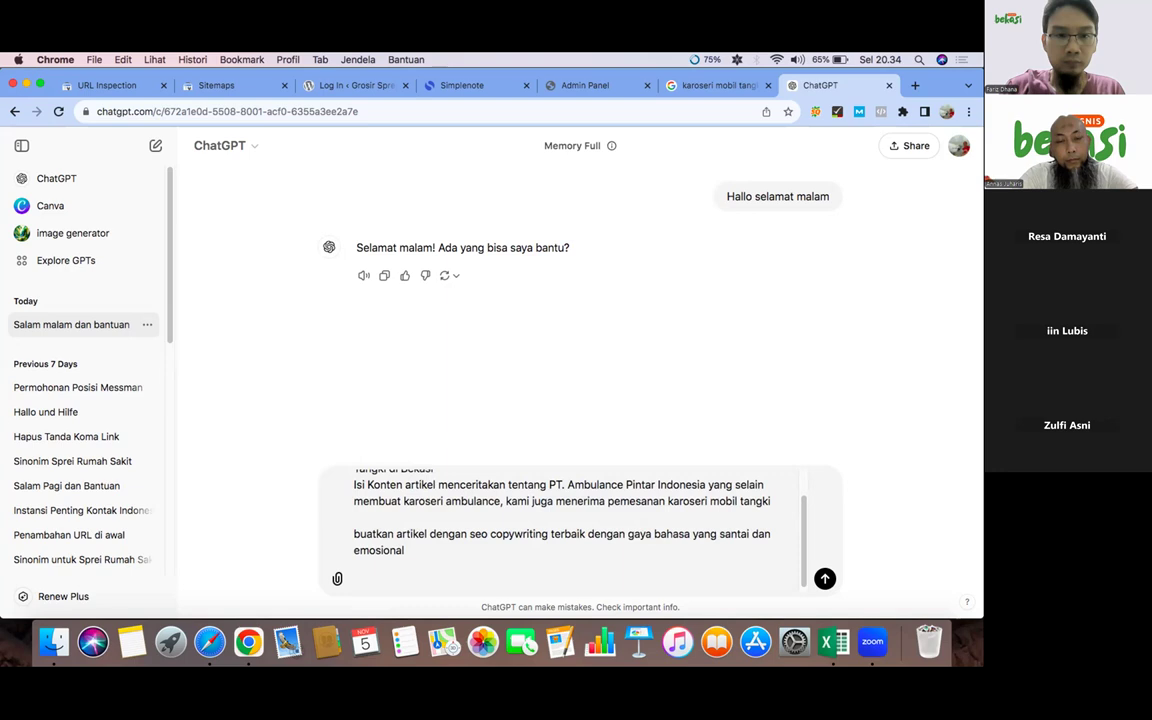
# Add 'Akhir paragraph gunakan Hardselling yang tajam', directing readers to click WhatsApp at the business number
pyautogui.write('Akh')
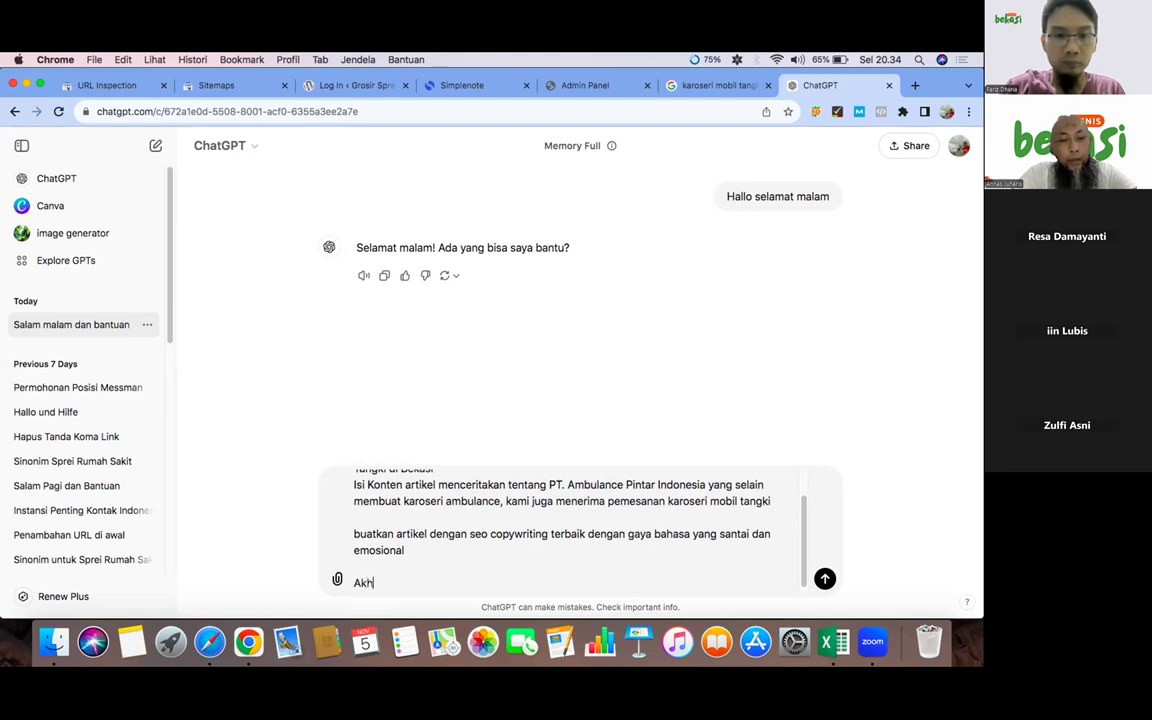
pyautogui.write('ir paragraph gunakan Hardsell')
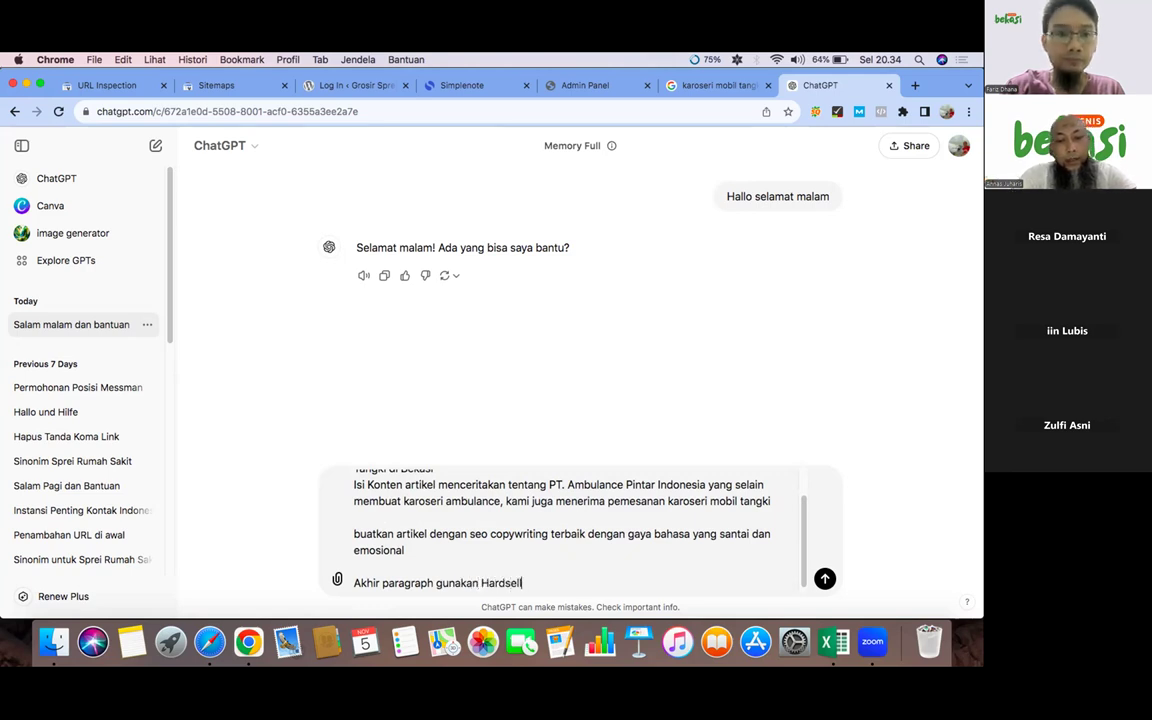
pyautogui.write('ing yang tajam')
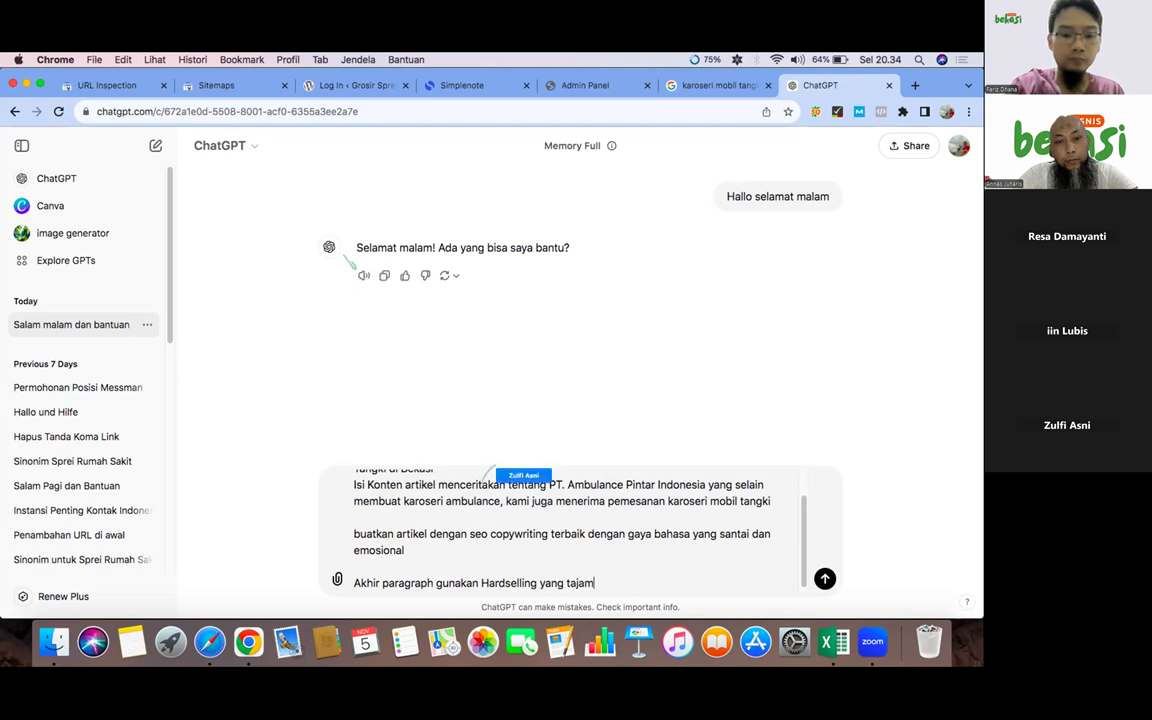
pyautogui.write('dan mengarah')
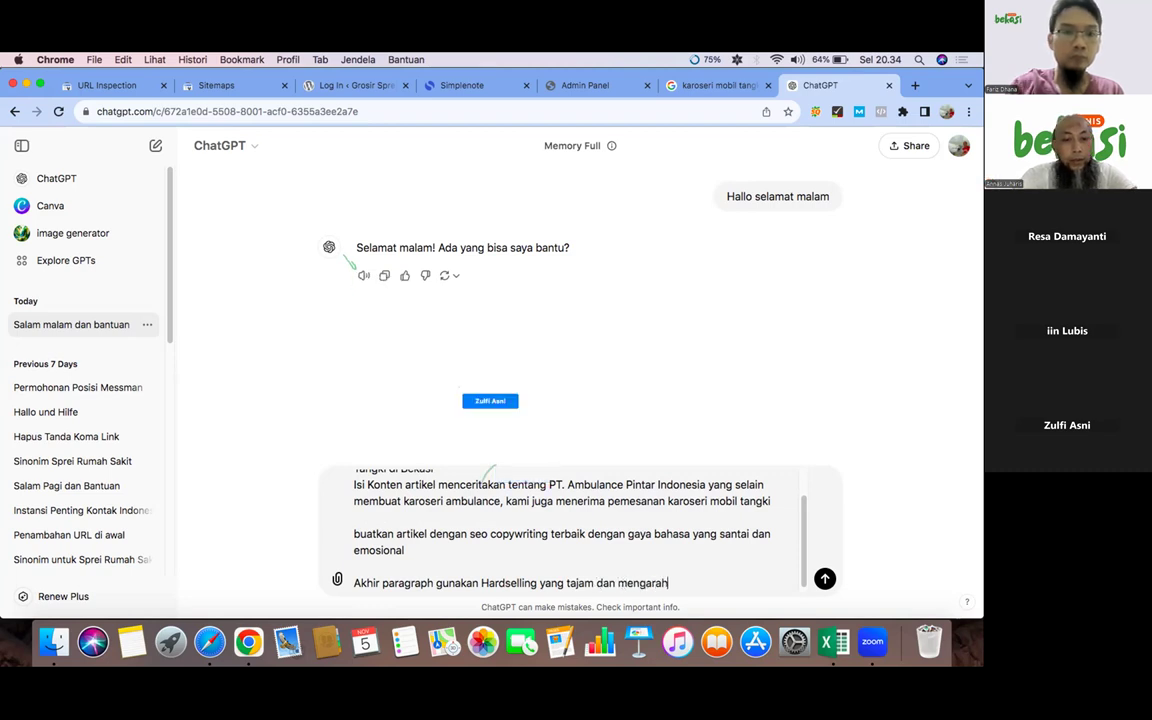
pyautogui.write('an ')
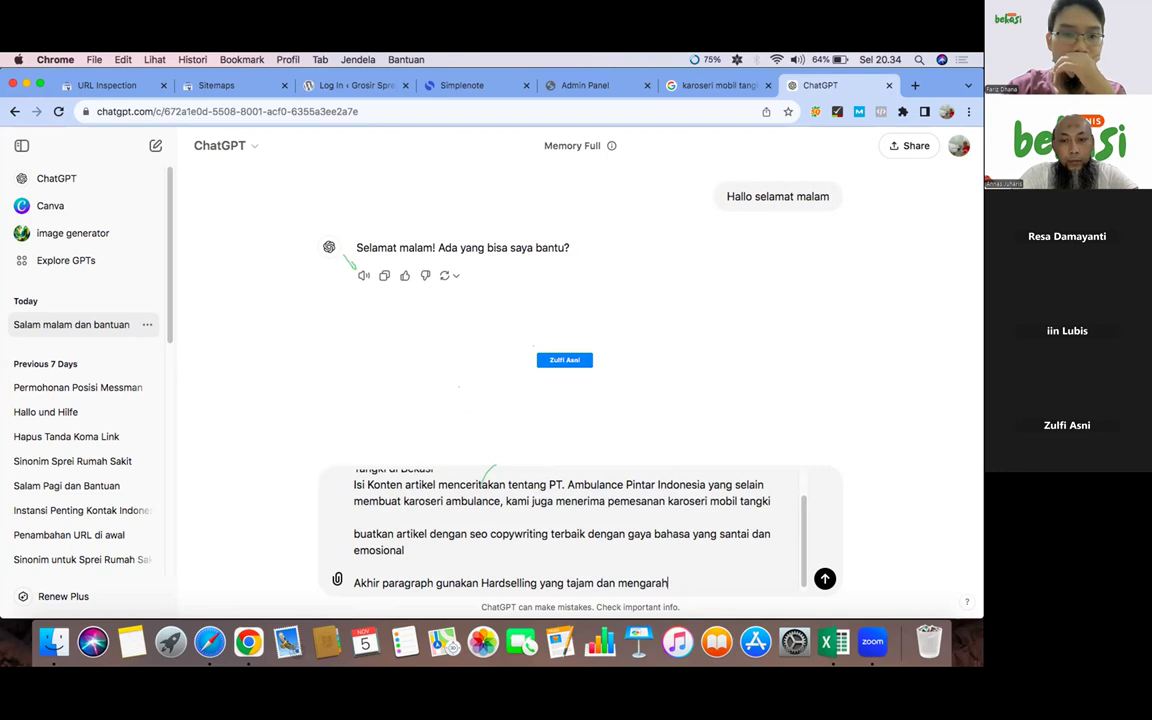
pyautogui.write('an pembac')
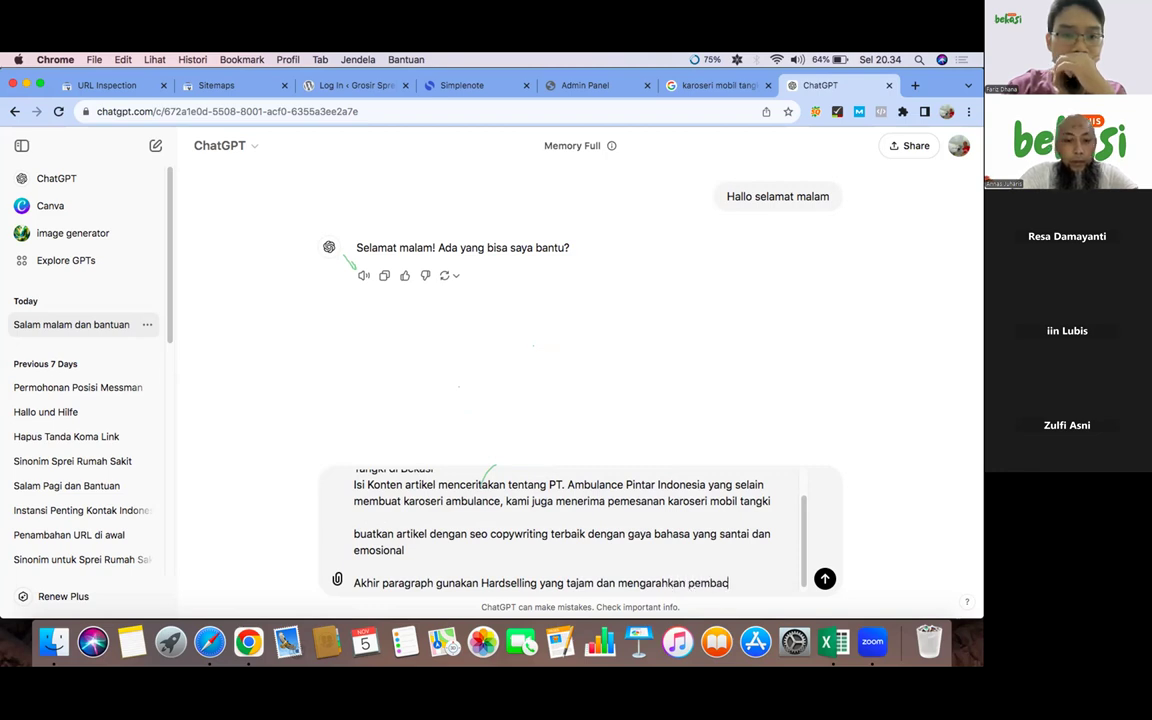
pyautogui.write('a untuk Klik W')
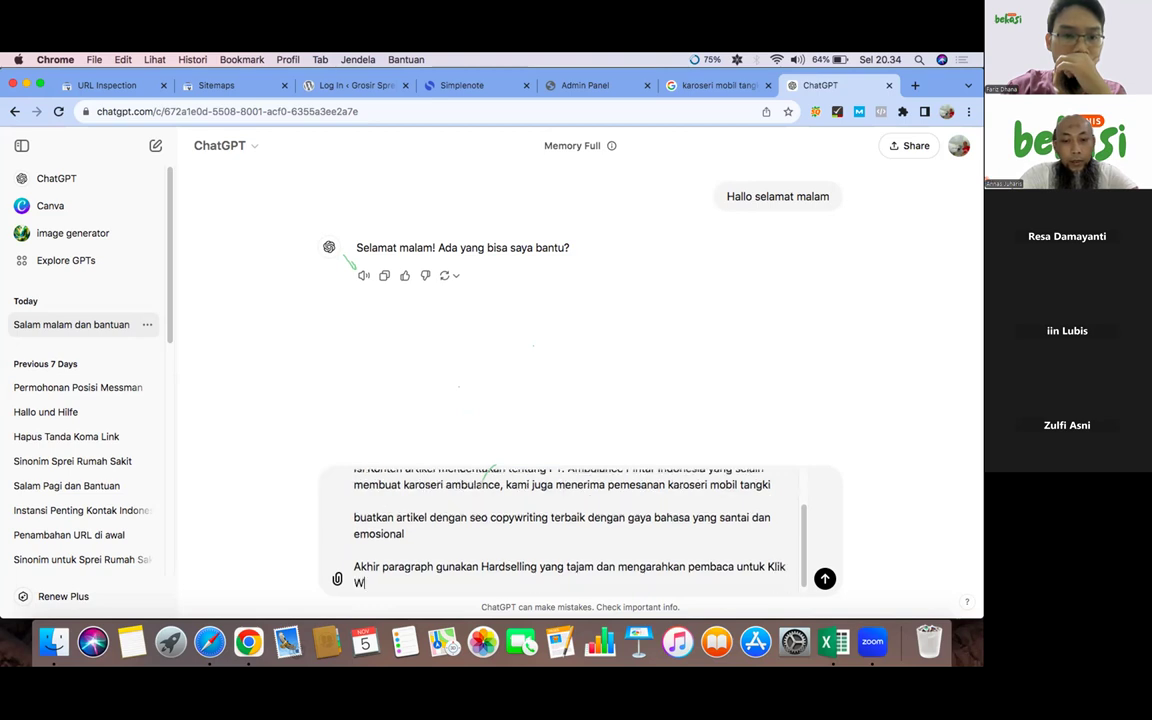
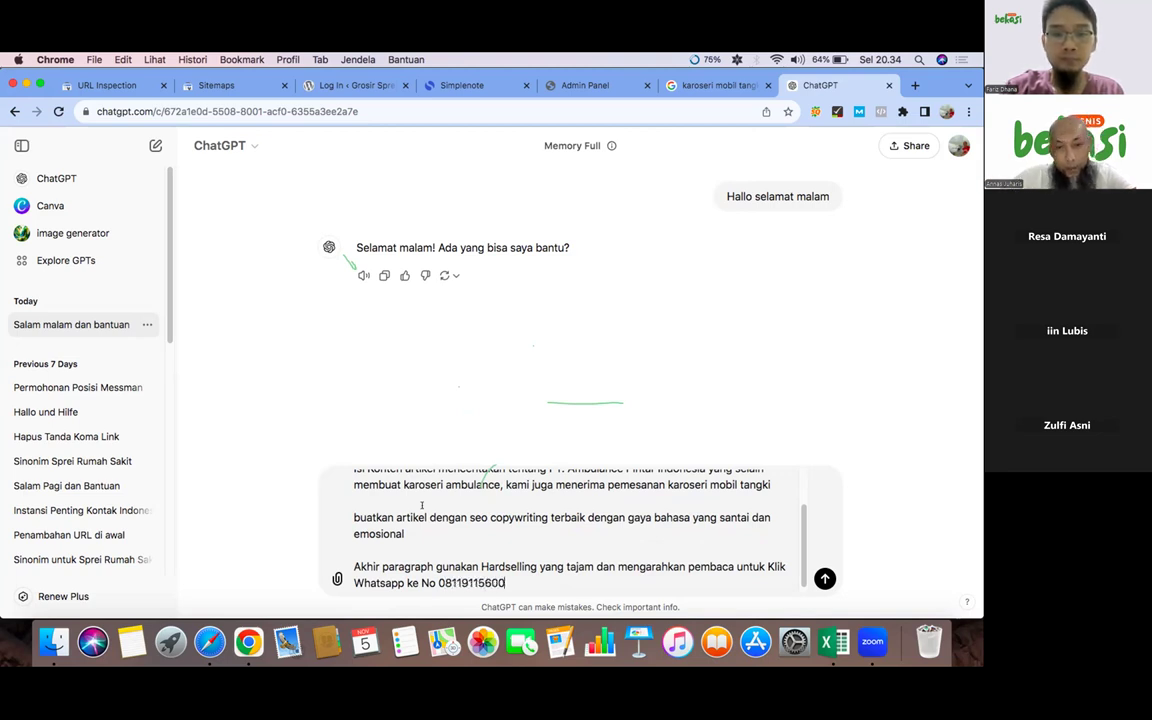
# Insert a line requesting a table of derivative keywords with 10-word descriptions, then send the prompt
pyautogui.scroll(2, 385, 530)
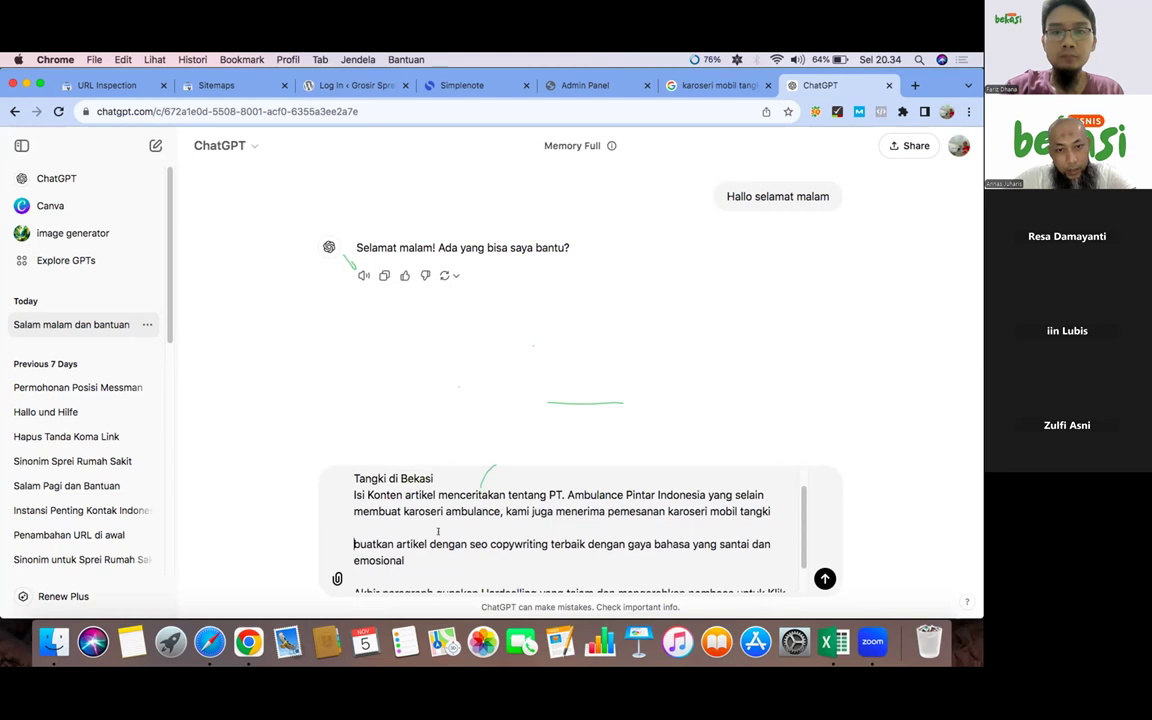
pyautogui.hotkey('shift', 'Return')
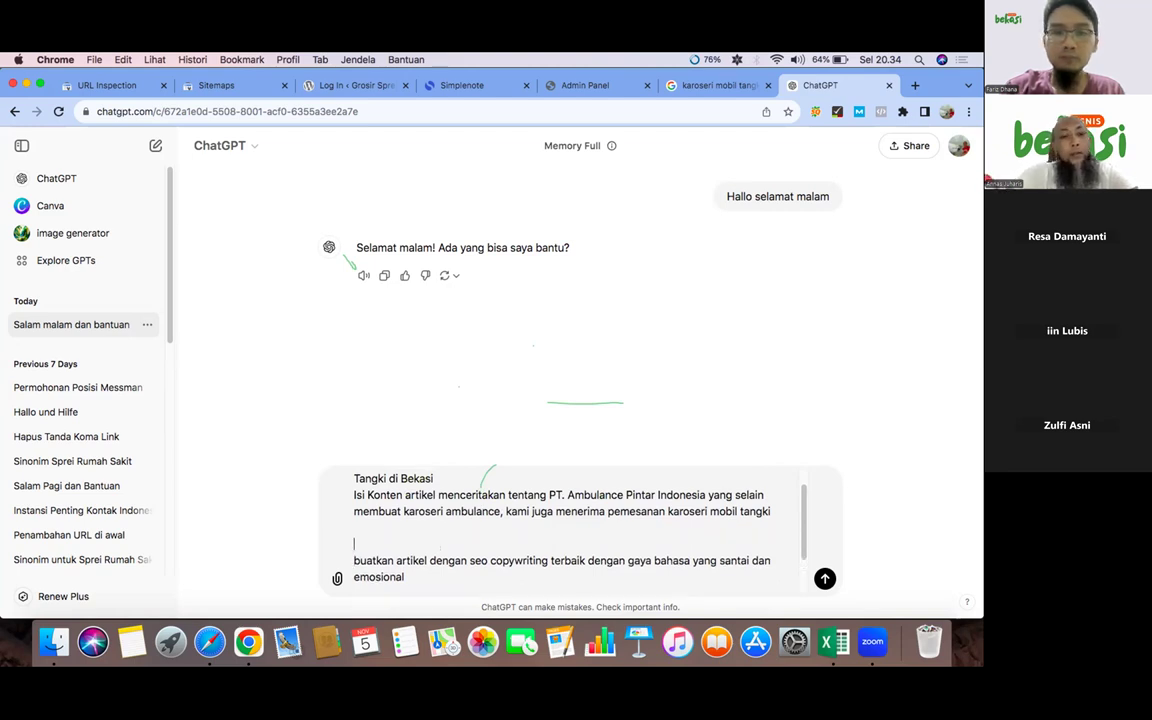
pyautogui.write('Bautak')
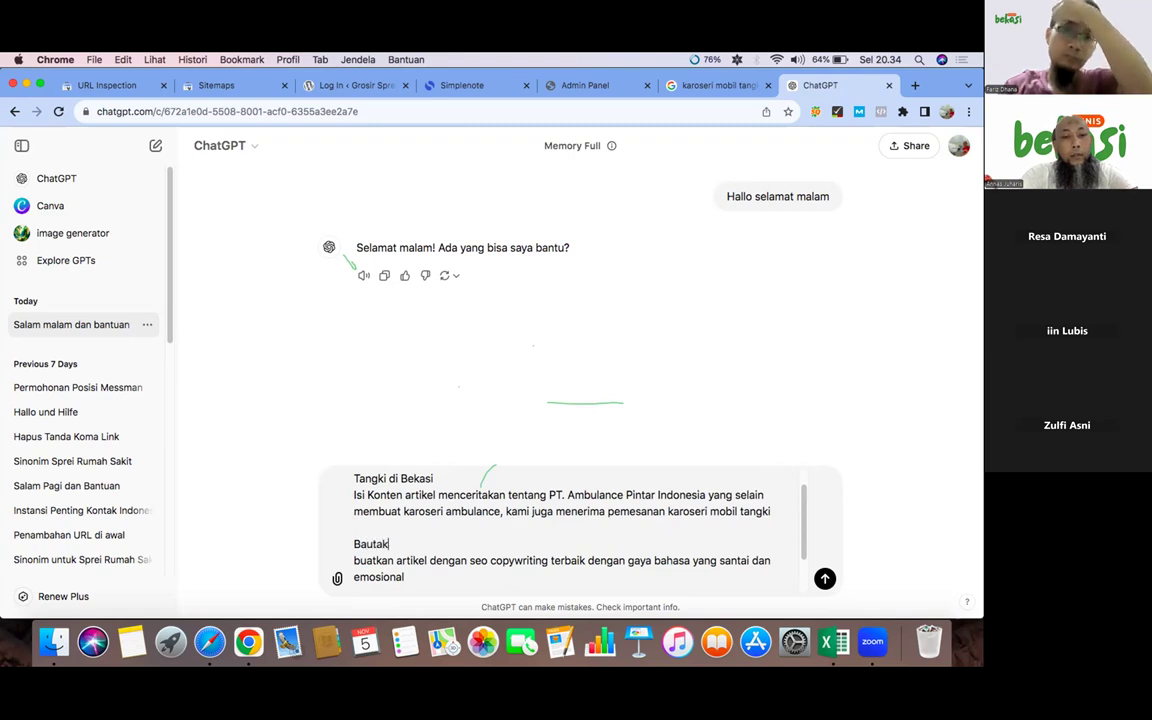
pyautogui.press('BackSpace')
pyautogui.press('BackSpace')
pyautogui.press('BackSpace')
pyautogui.press('BackSpace')
pyautogui.press('BackSpace')
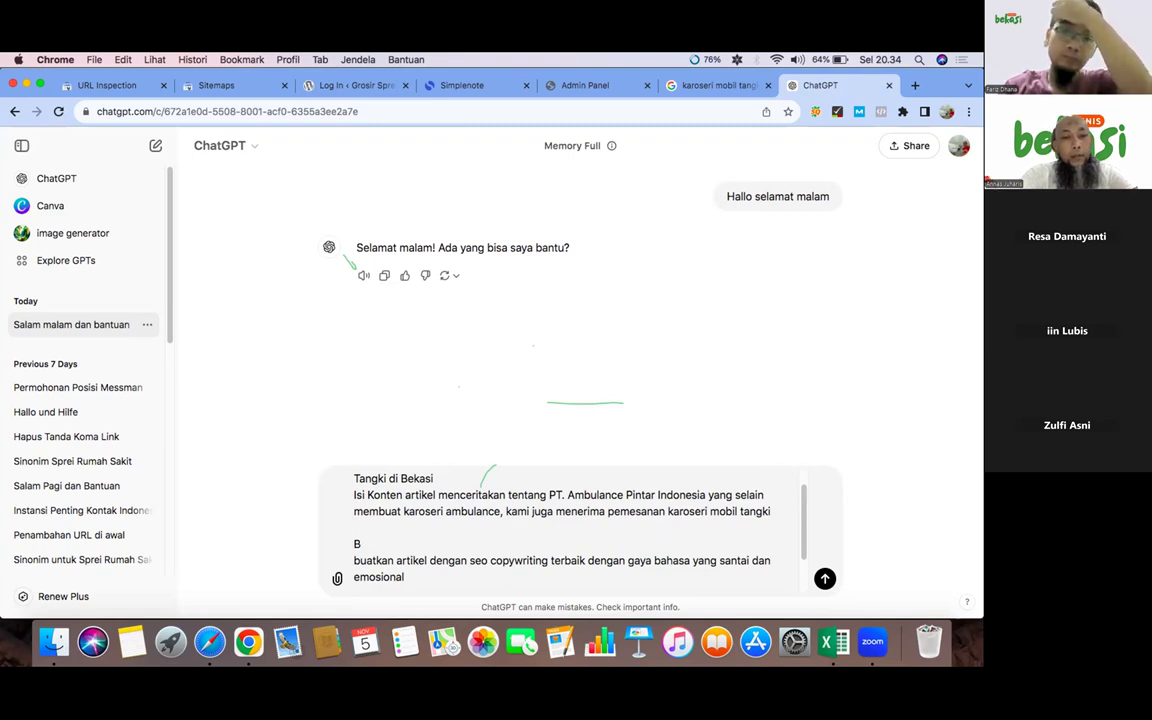
pyautogui.write('uatkan juga ')
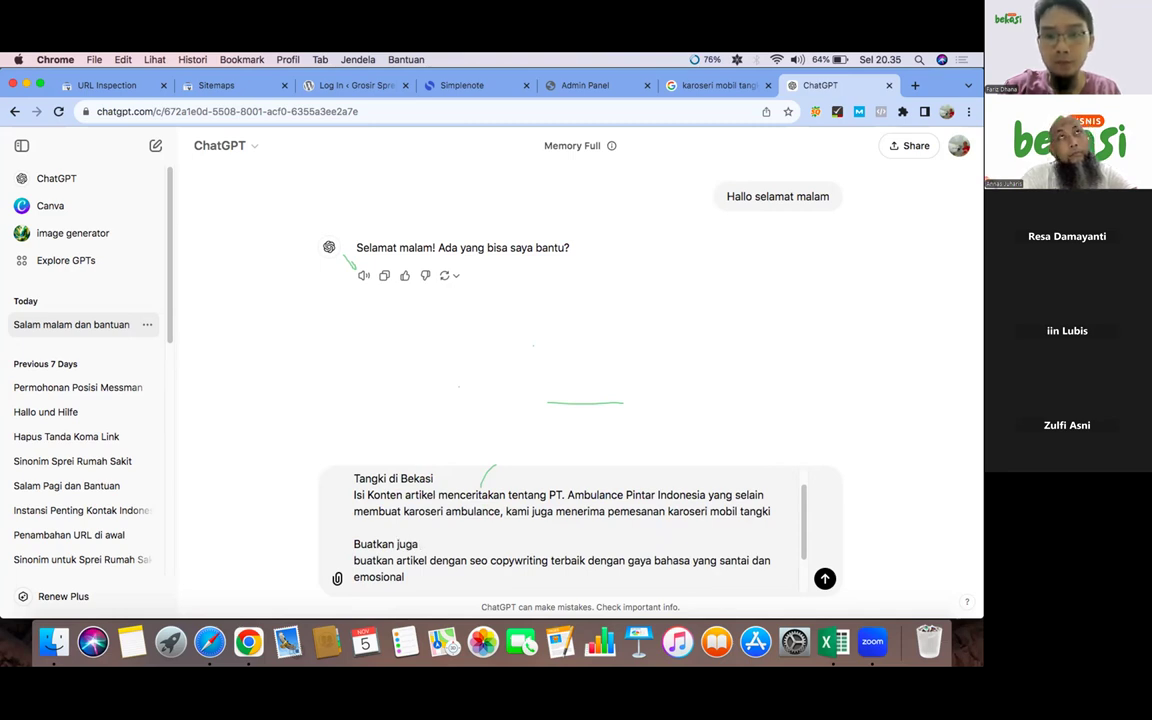
pyautogui.write('tabel')
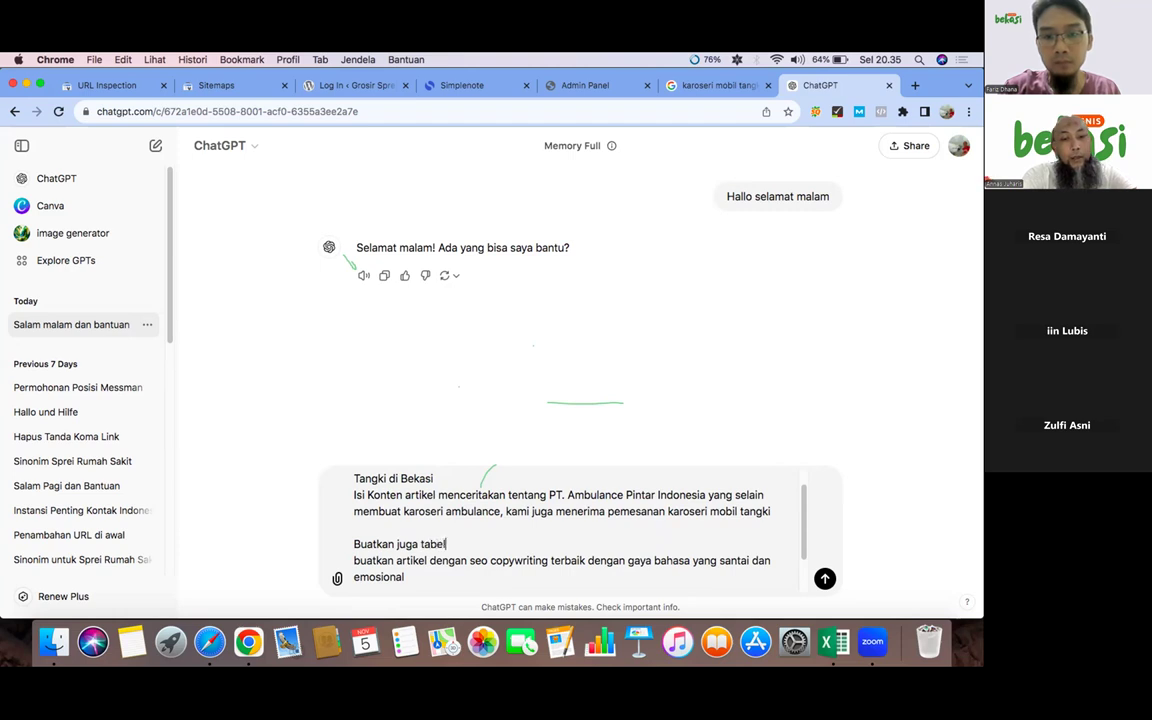
pyautogui.write(' yang be')
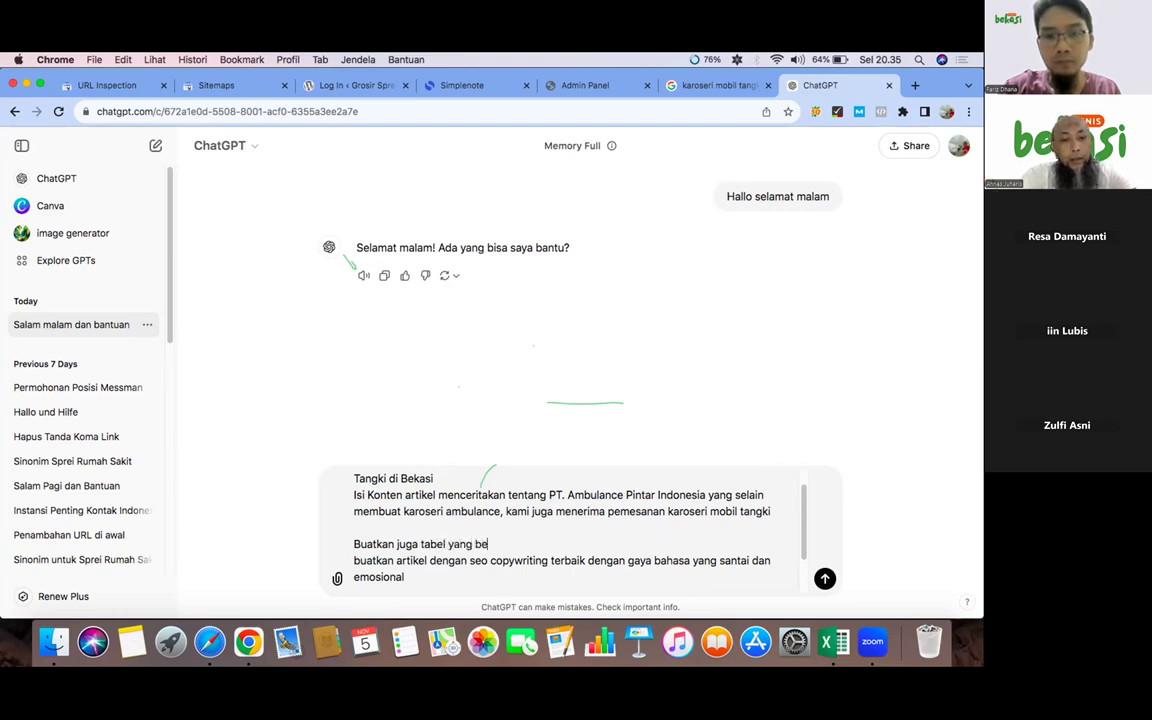
pyautogui.write('risikan')
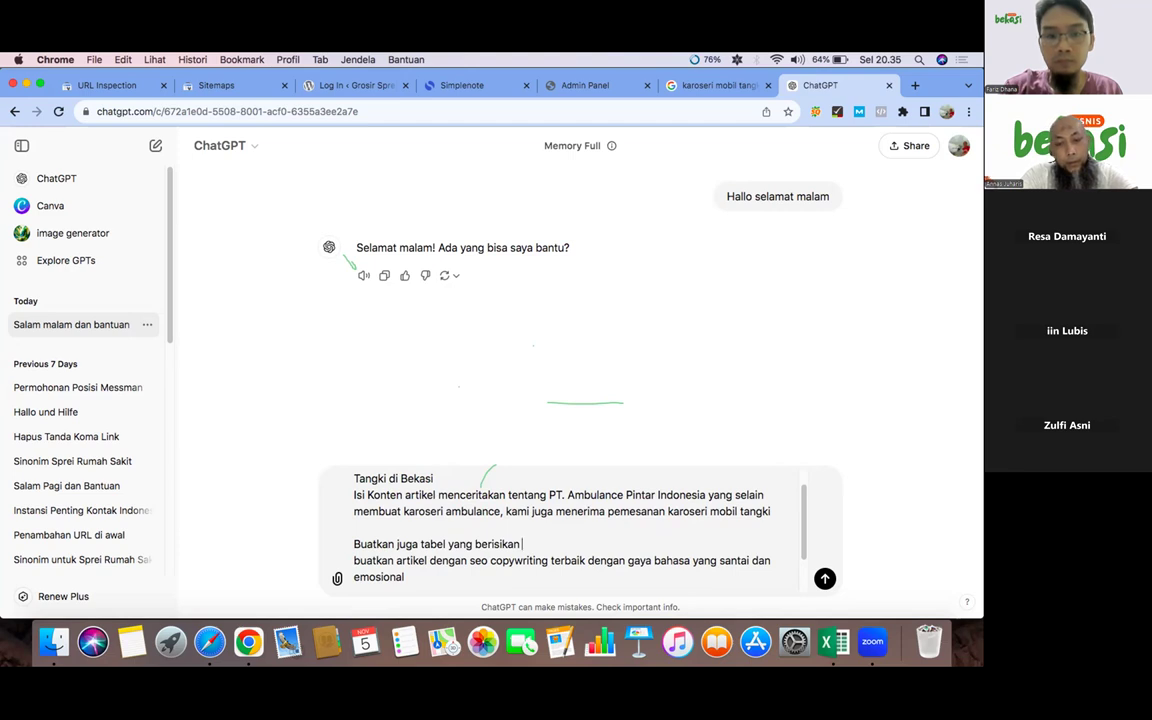
pyautogui.write('kata kunci keturunan')
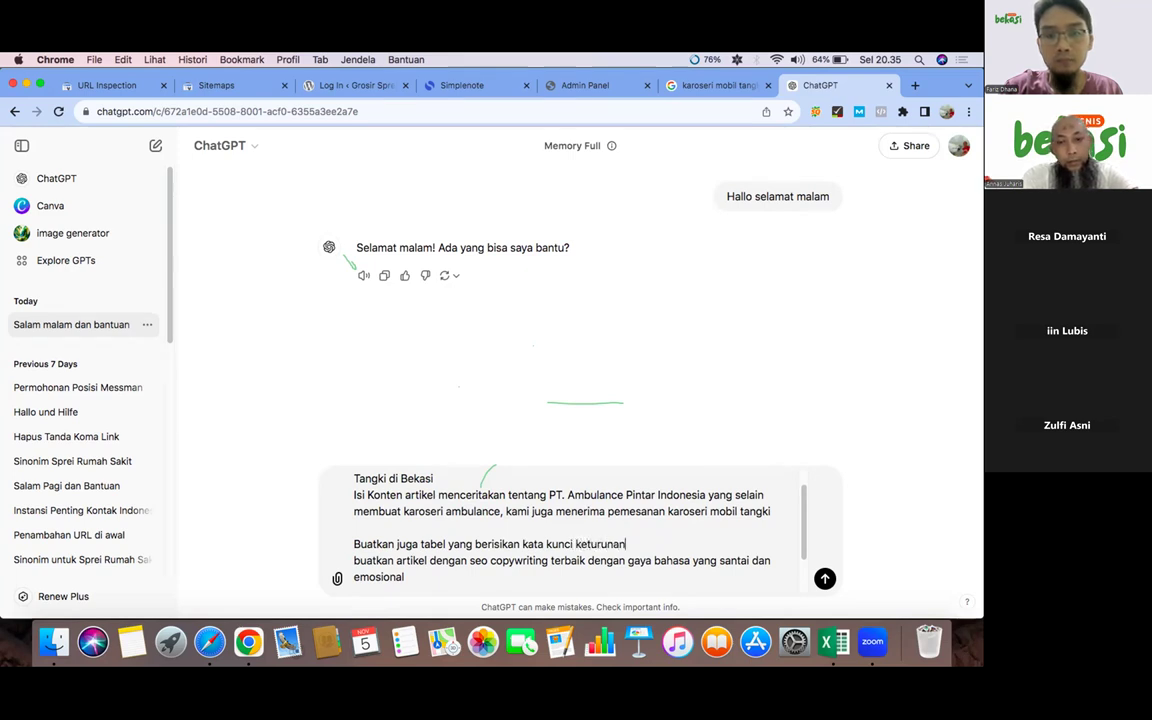
pyautogui.write(' beserta deskripsi ')
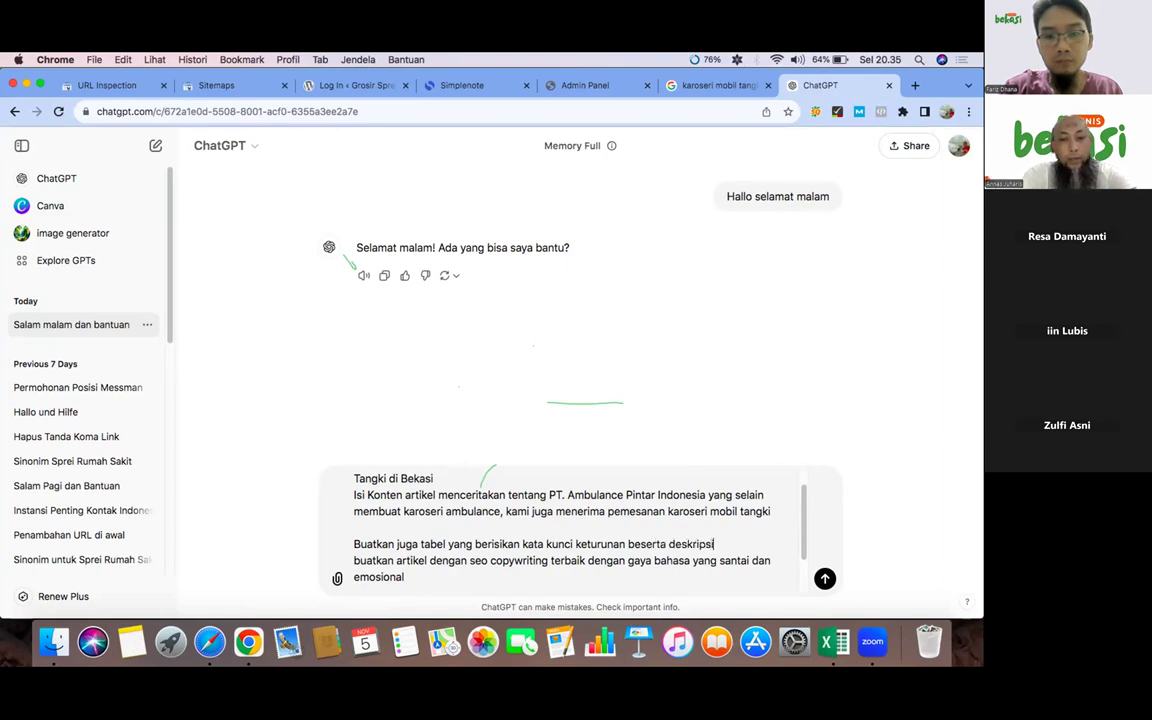
pyautogui.write('singkat')
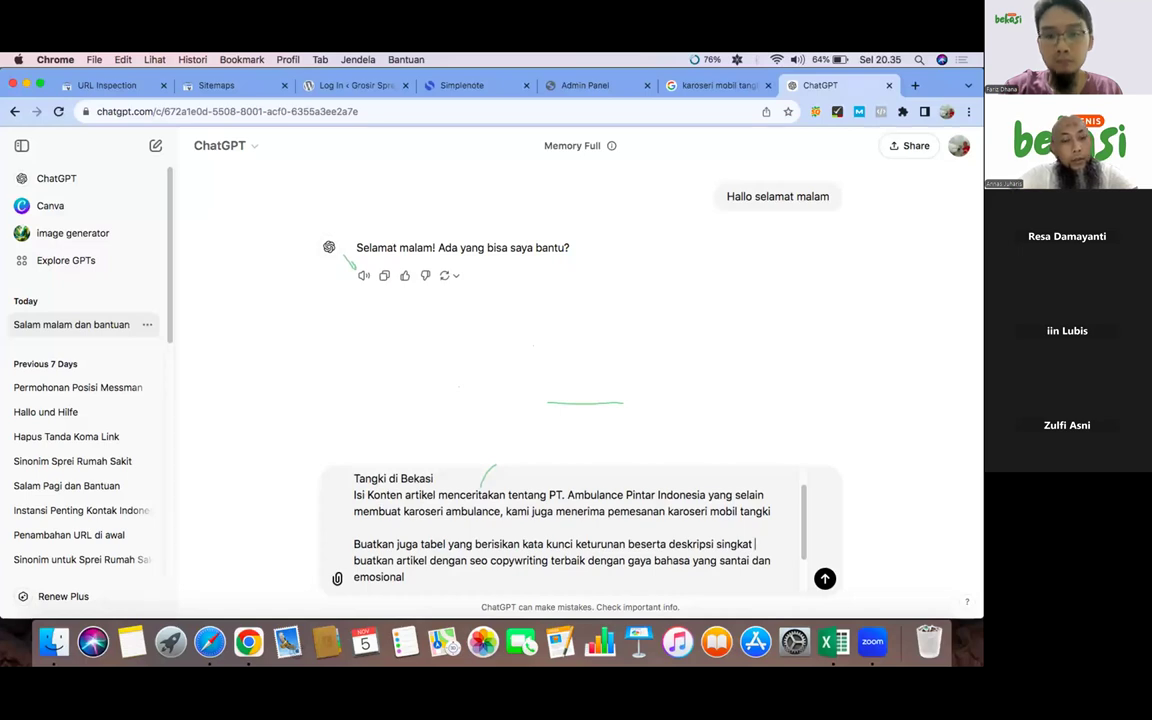
pyautogui.write('10 kata')
pyautogui.hotkey('shift', 'Return')
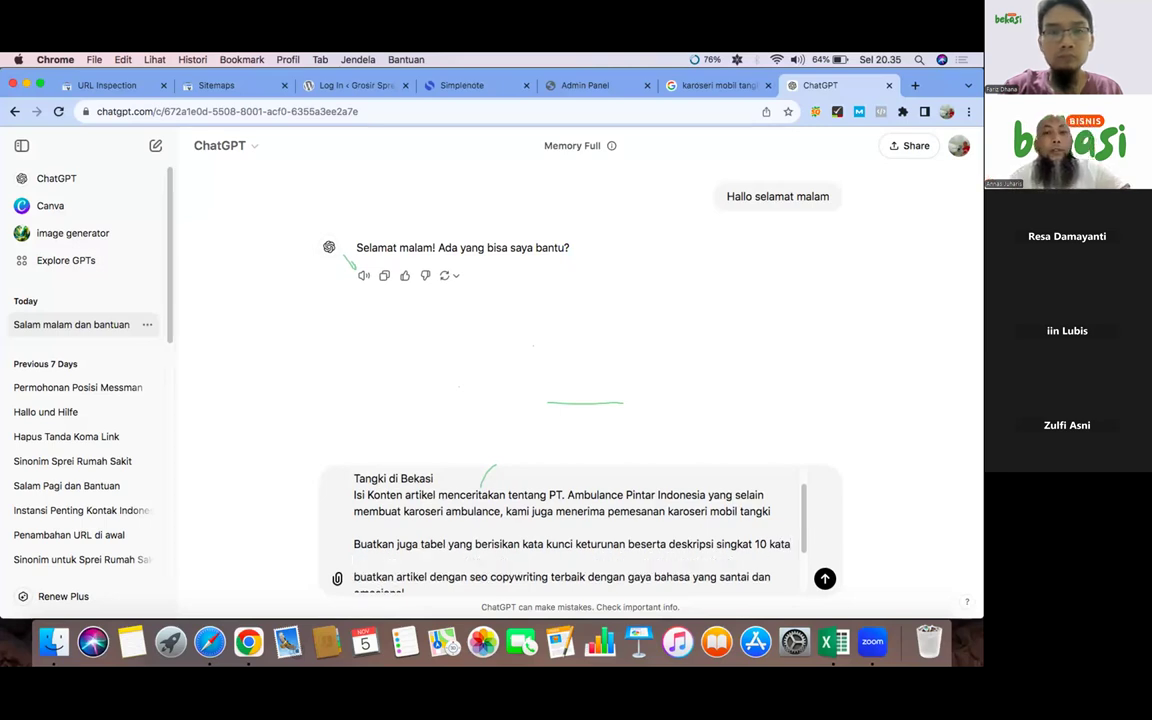
pyautogui.press('Return')
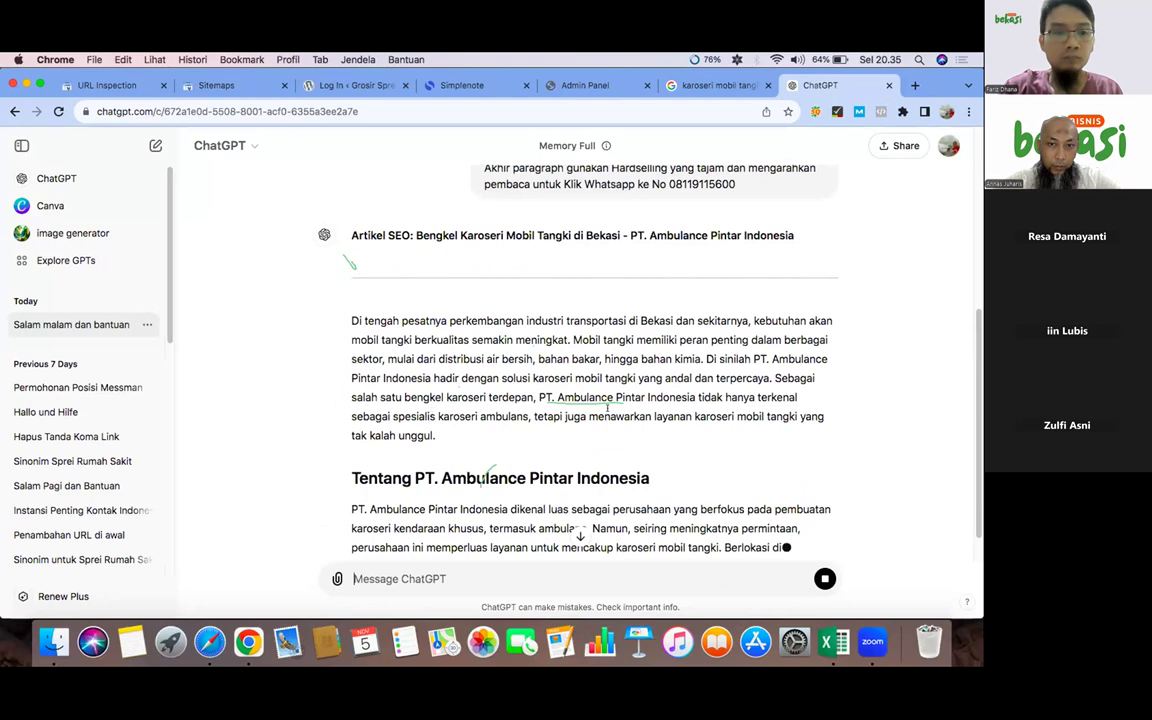
# Follow the generated article down to its keyword table and WhatsApp closing section
pyautogui.scroll(-3, 745, 398)
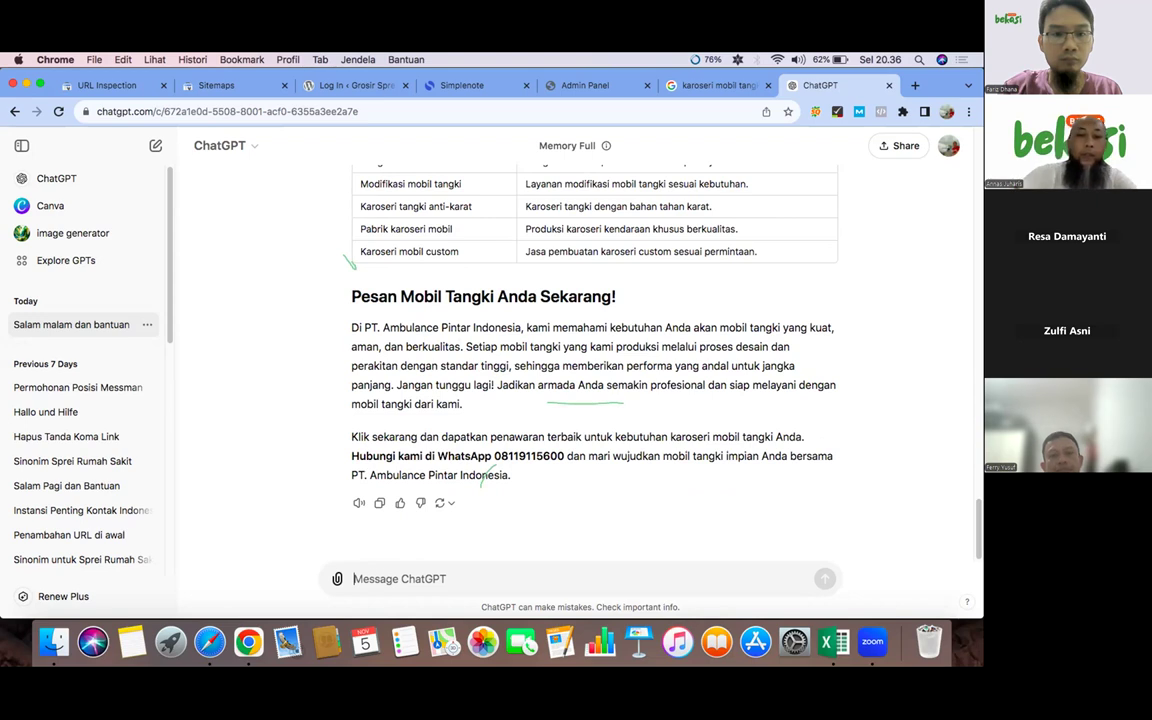
# Request an appealing 150-character offer meta description, then draft 'buatkan juga ilustrasi gambar nya'
pyautogui.write('buatkan meta deskri')
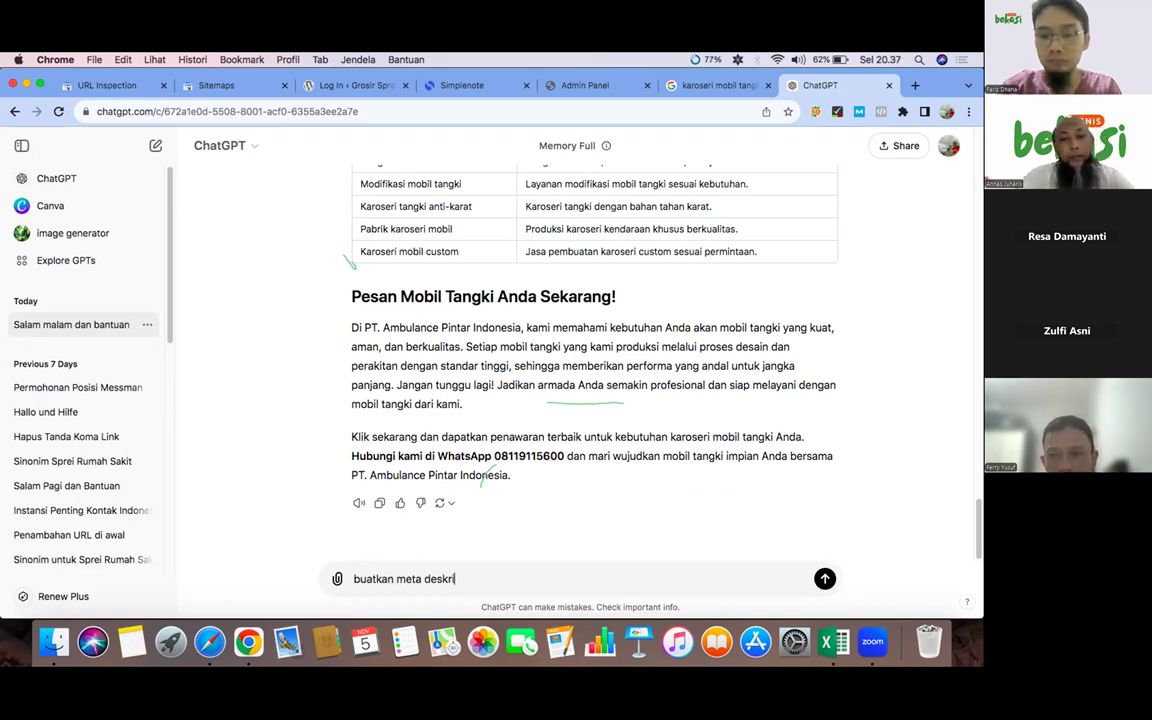
pyautogui.write('psi ')
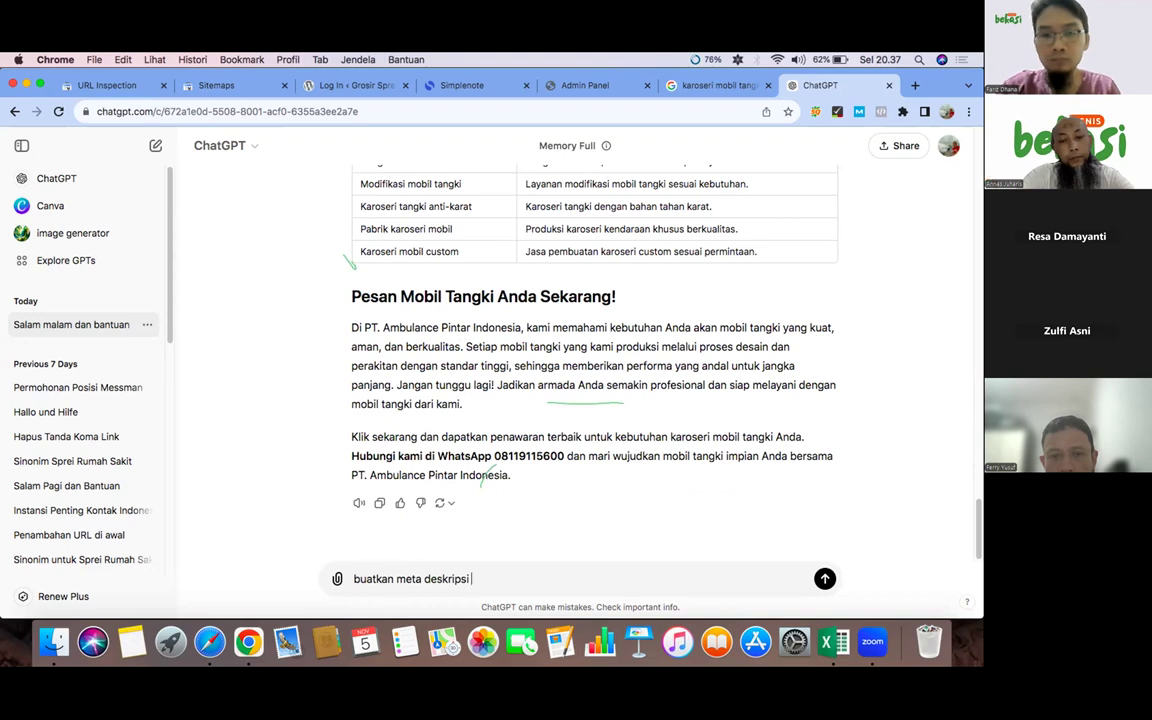
pyautogui.write('penawaran nya')
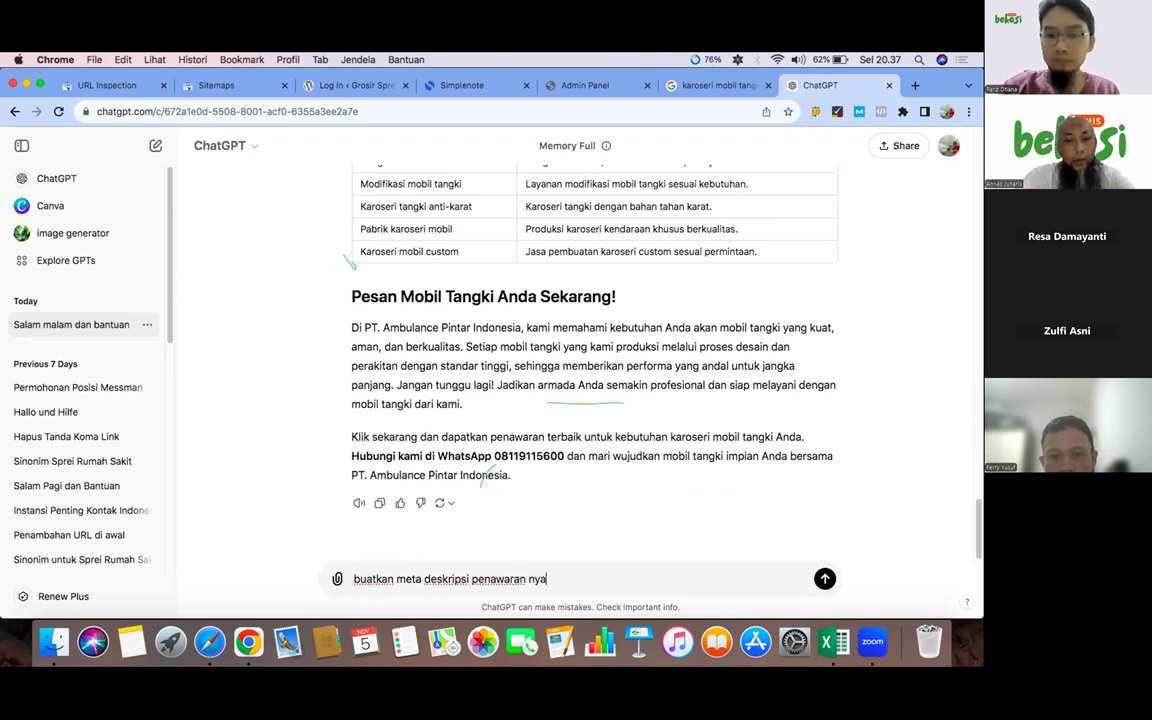
pyautogui.write(' yang menarik 150 karakter')
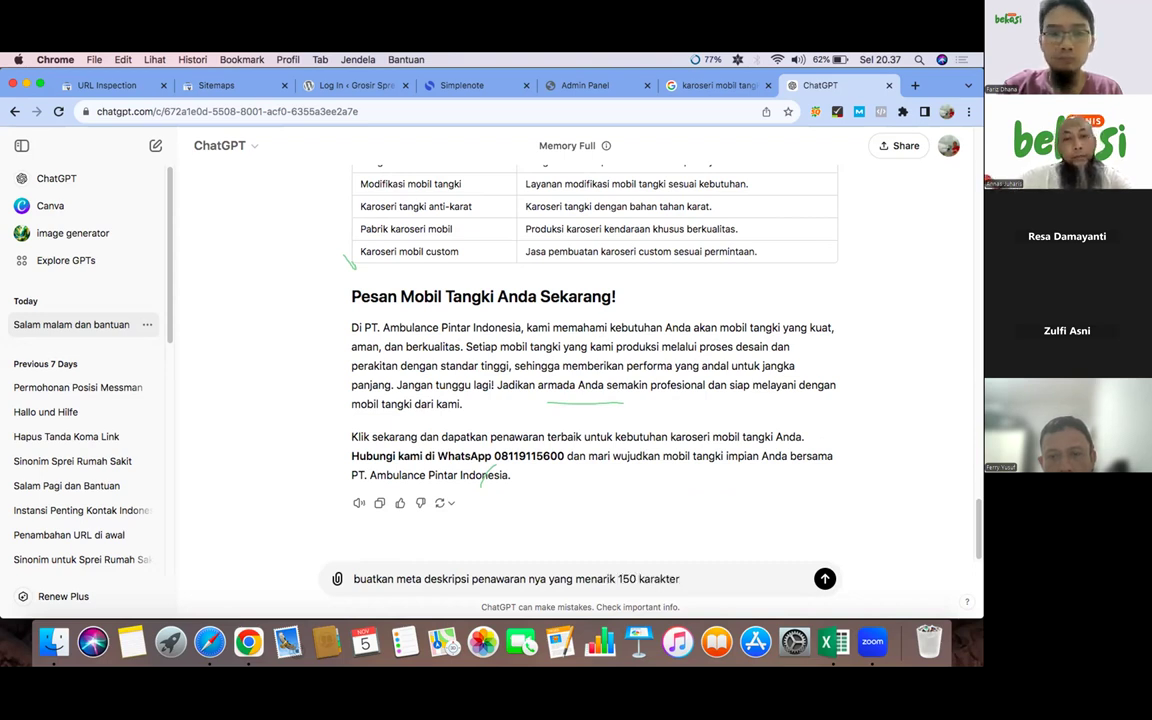
pyautogui.press('Return')
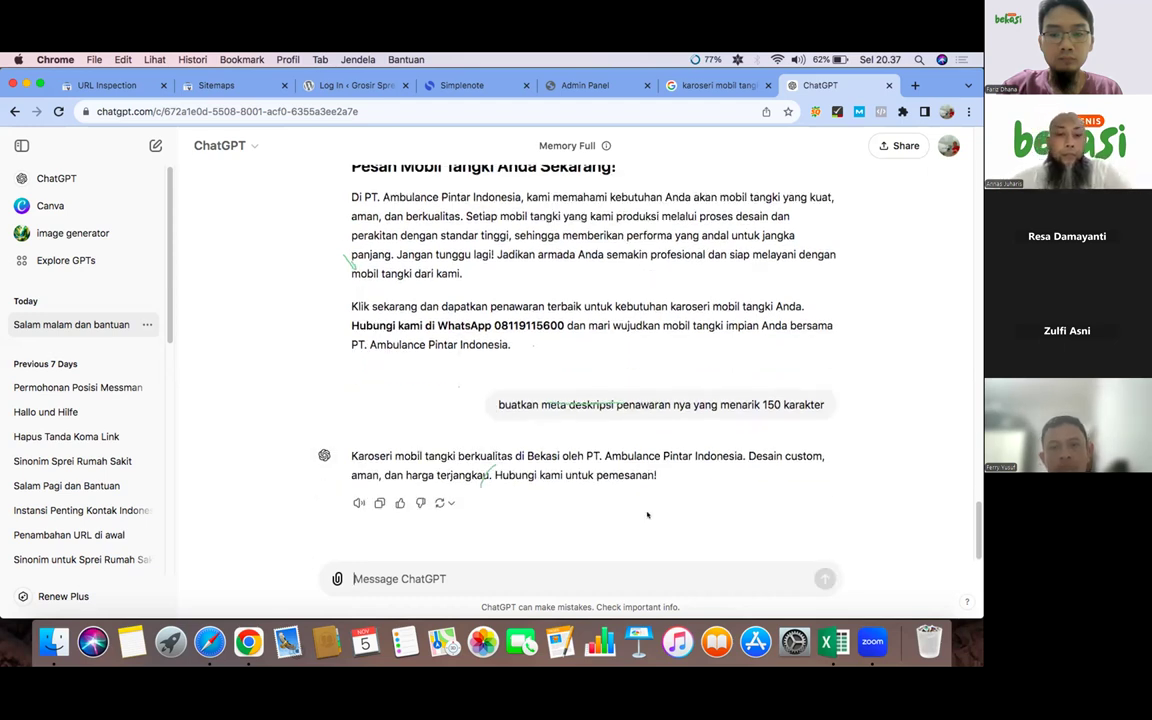
pyautogui.write('buatka')
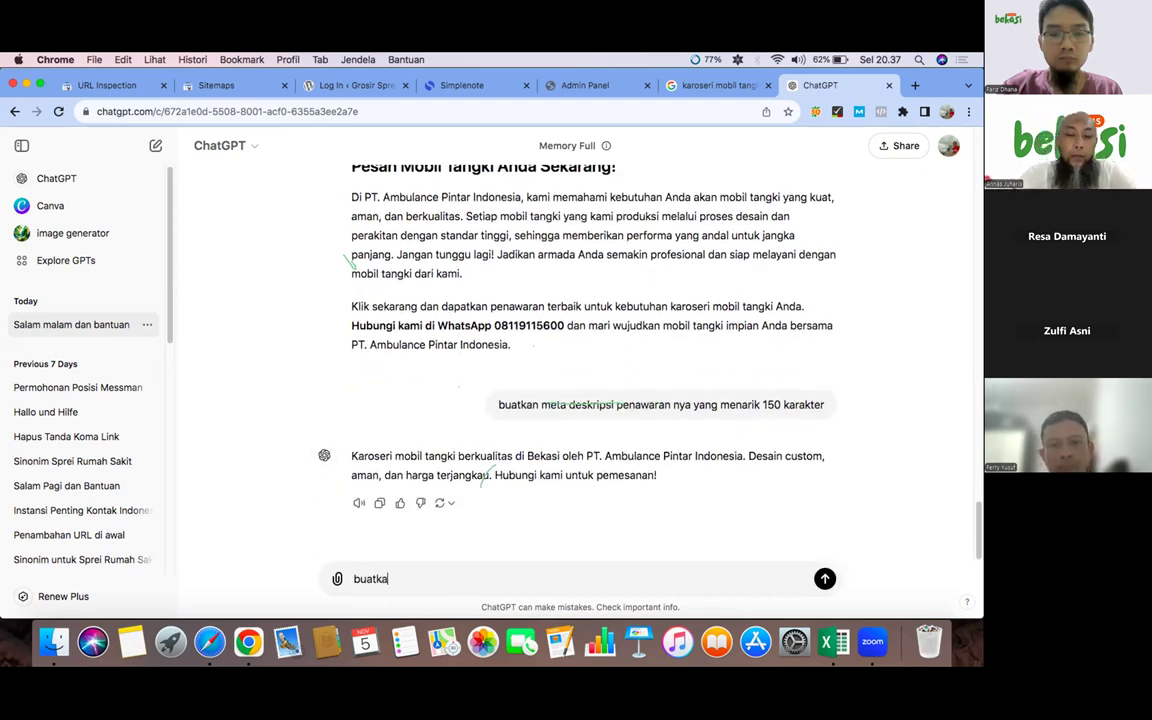
pyautogui.write('n juga ilustrasi gambar nya')
# Send the illustration image request and scroll back toward the article
pyautogui.press('Return')
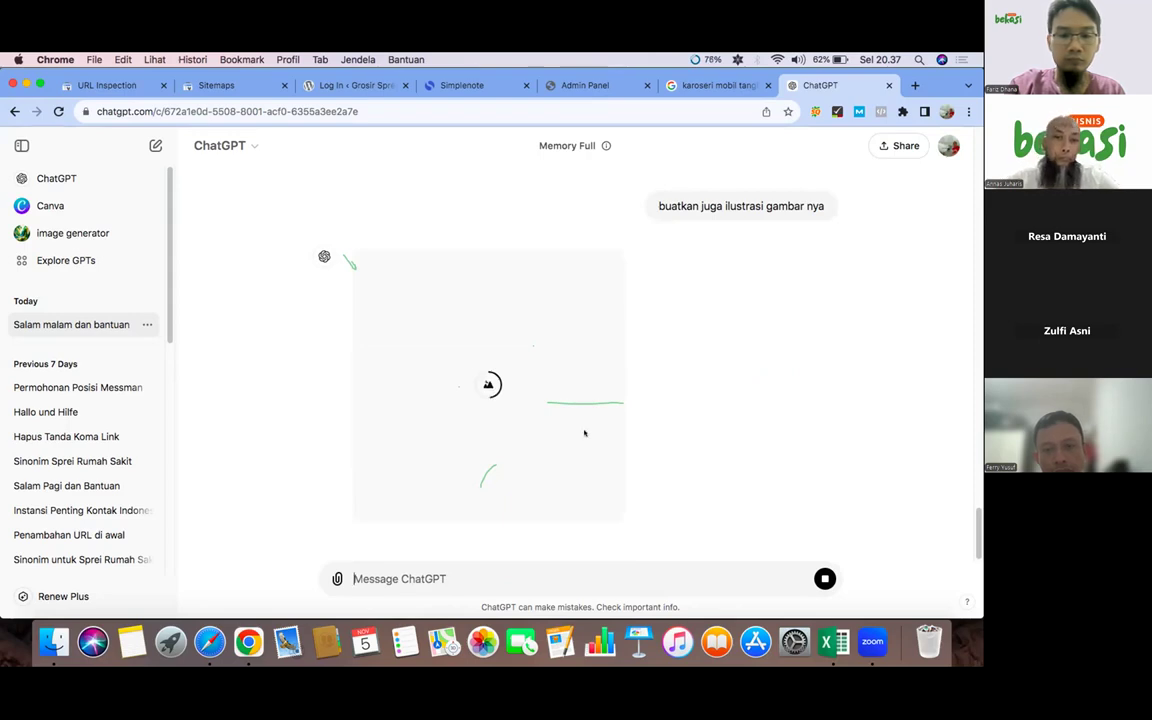
pyautogui.scroll(20, 585, 433)
pyautogui.scroll(-8, 598, 416)
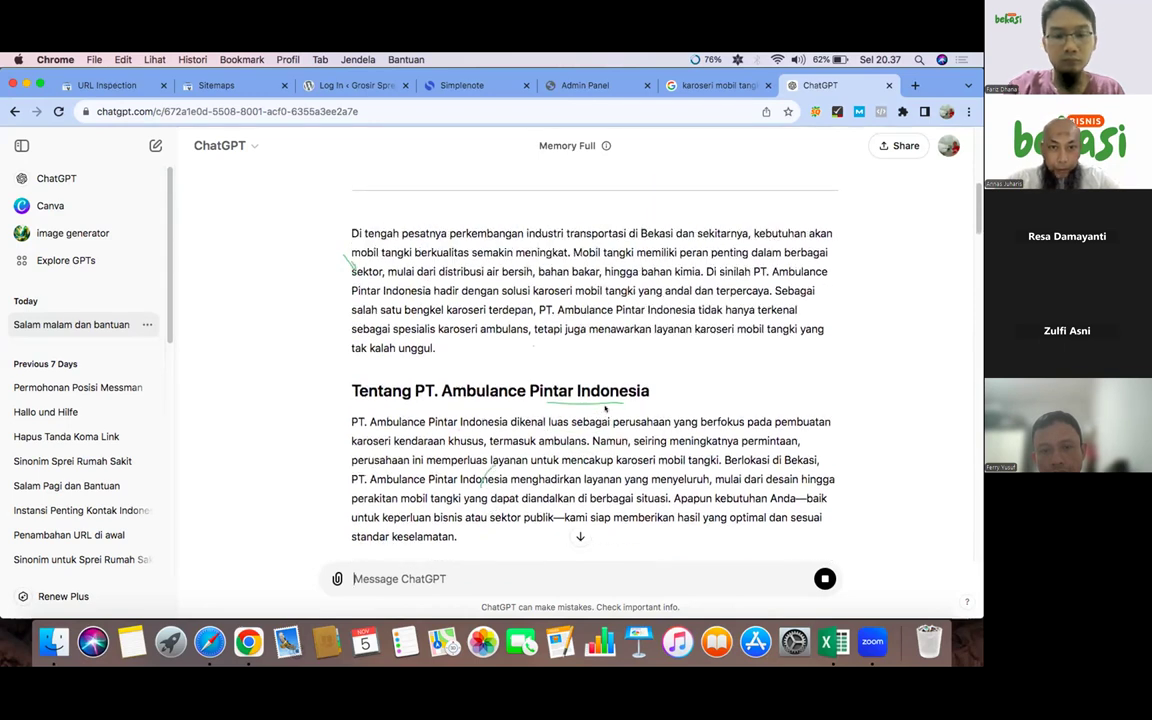
pyautogui.scroll(3, 480, 352)
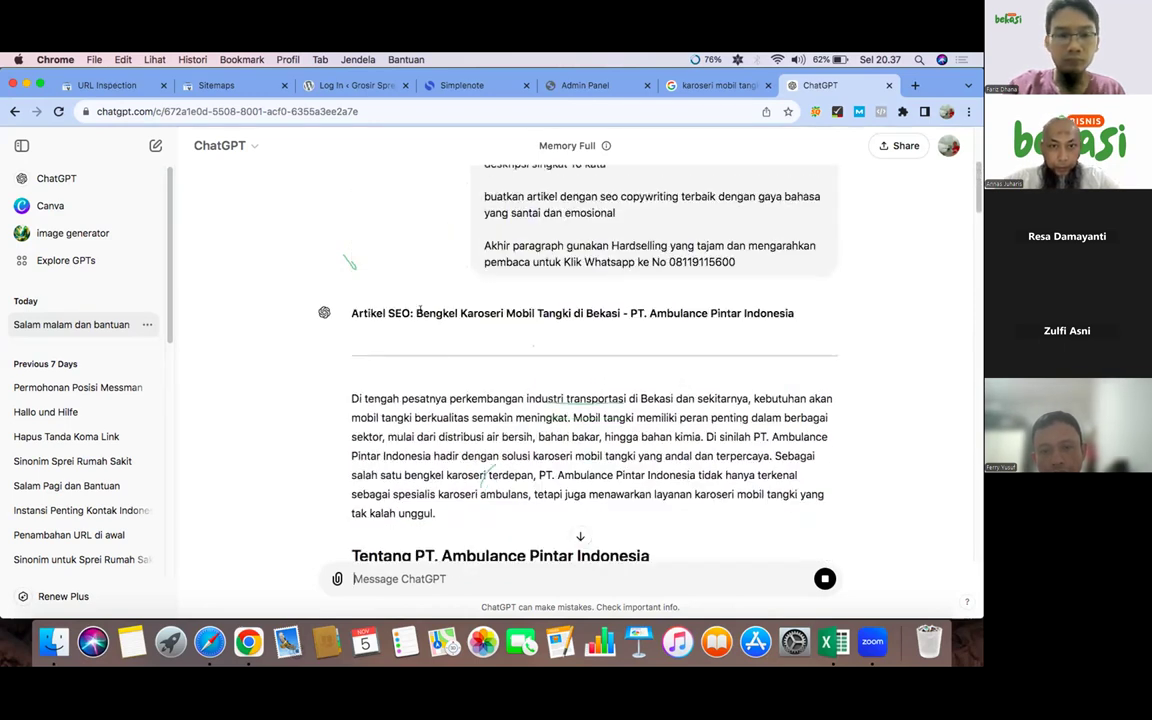
# Select and copy the article body text
pyautogui.moveTo(352, 398); pyautogui.dragTo(593, 572)
pyautogui.scroll(-7, 594, 457)
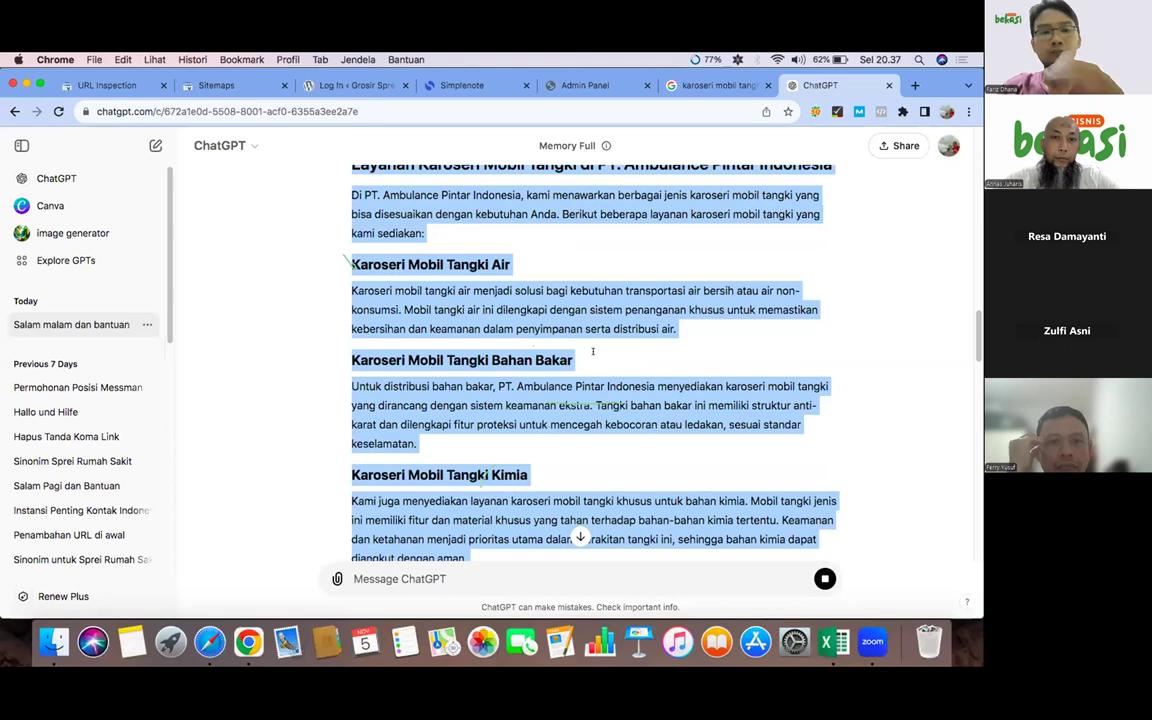
pyautogui.scroll(-12, 575, 200)
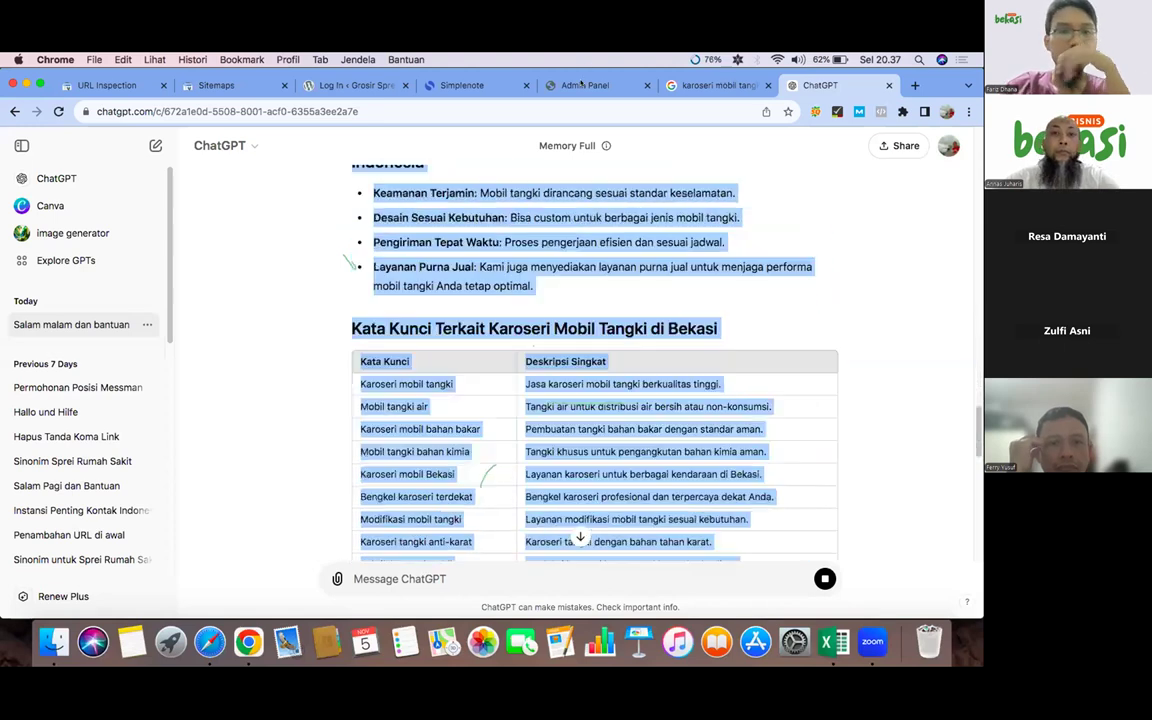
pyautogui.hotkey('shift', 'Down')
pyautogui.press('super+c')
# Select 'Karoseri Mobil Tangki di Bekasi' in the article title and take it to the product form
pyautogui.click(582, 86)
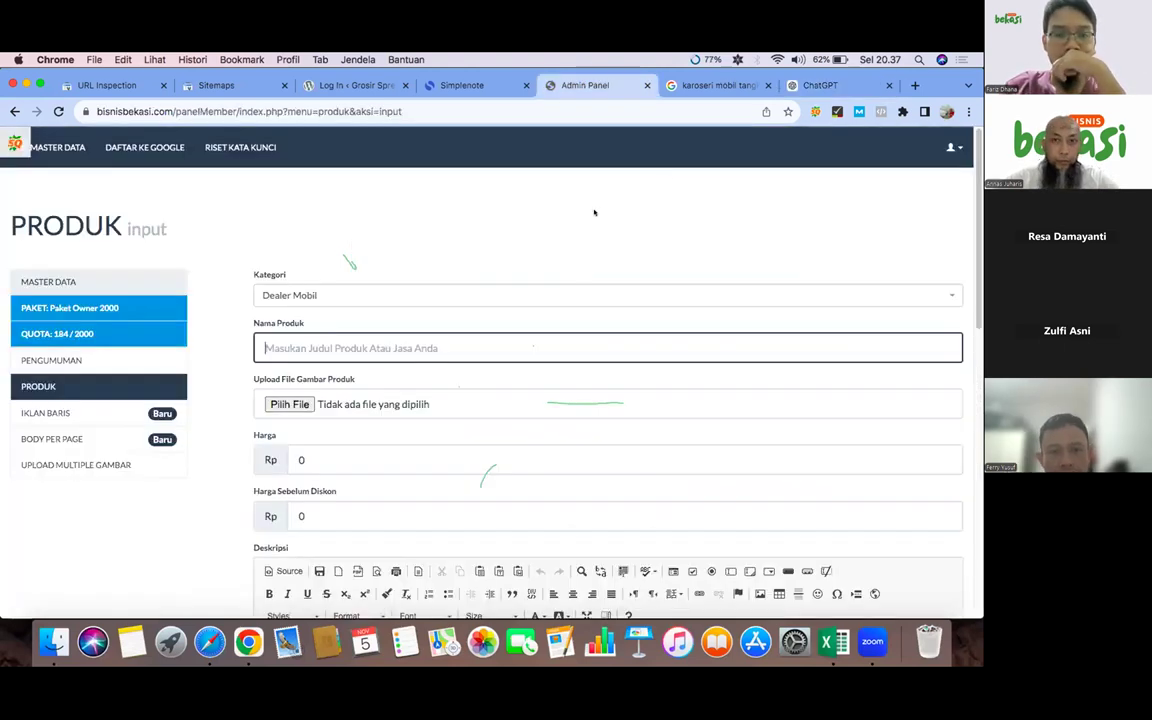
pyautogui.click(794, 92)
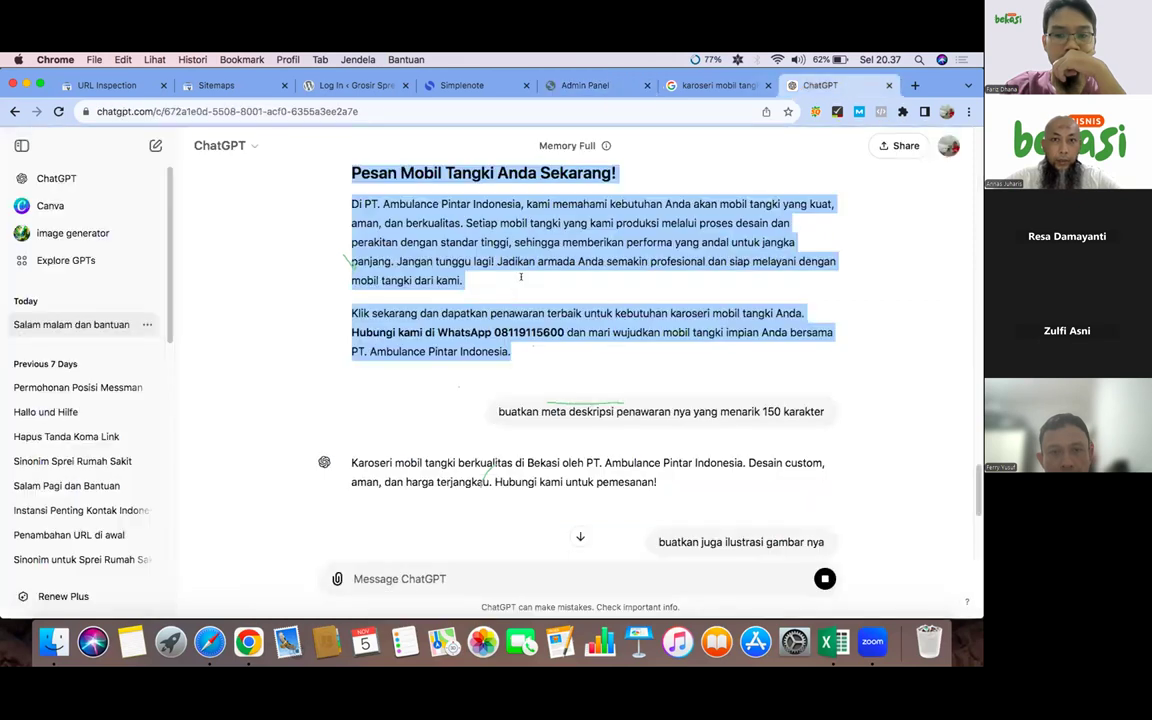
pyautogui.scroll(10, 522, 277)
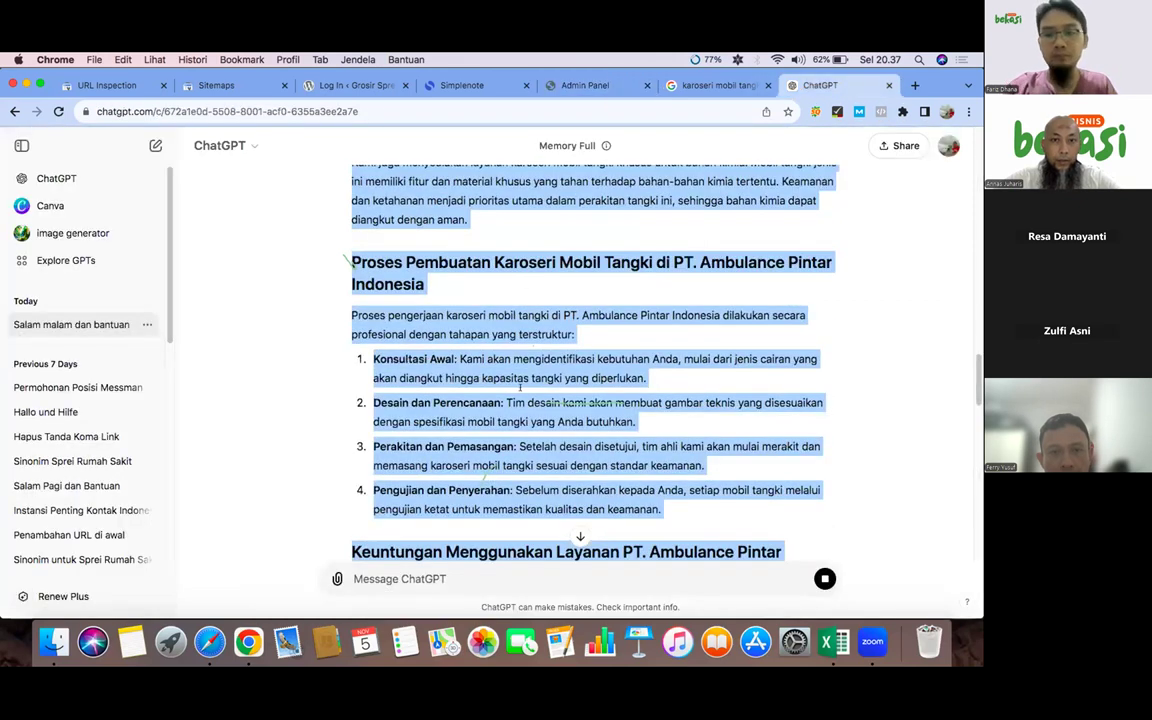
pyautogui.scroll(5, 520, 387)
pyautogui.scroll(5, 510, 439)
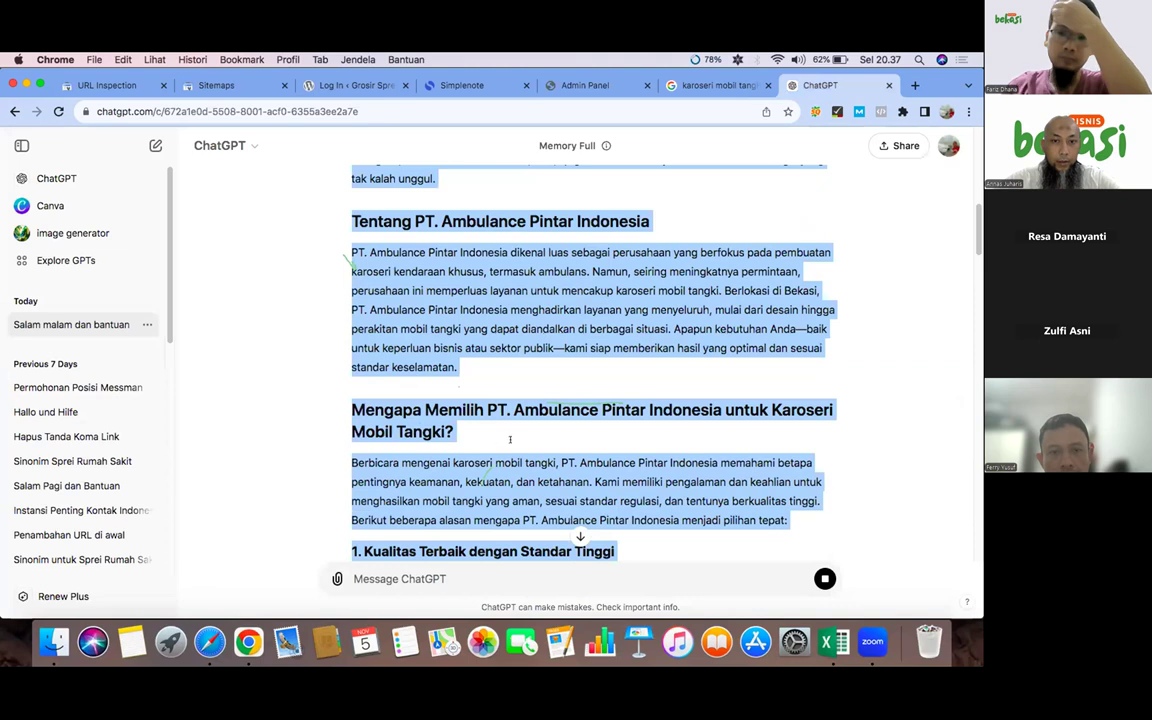
pyautogui.scroll(5, 510, 439)
pyautogui.moveTo(461, 444); pyautogui.dragTo(620, 444)
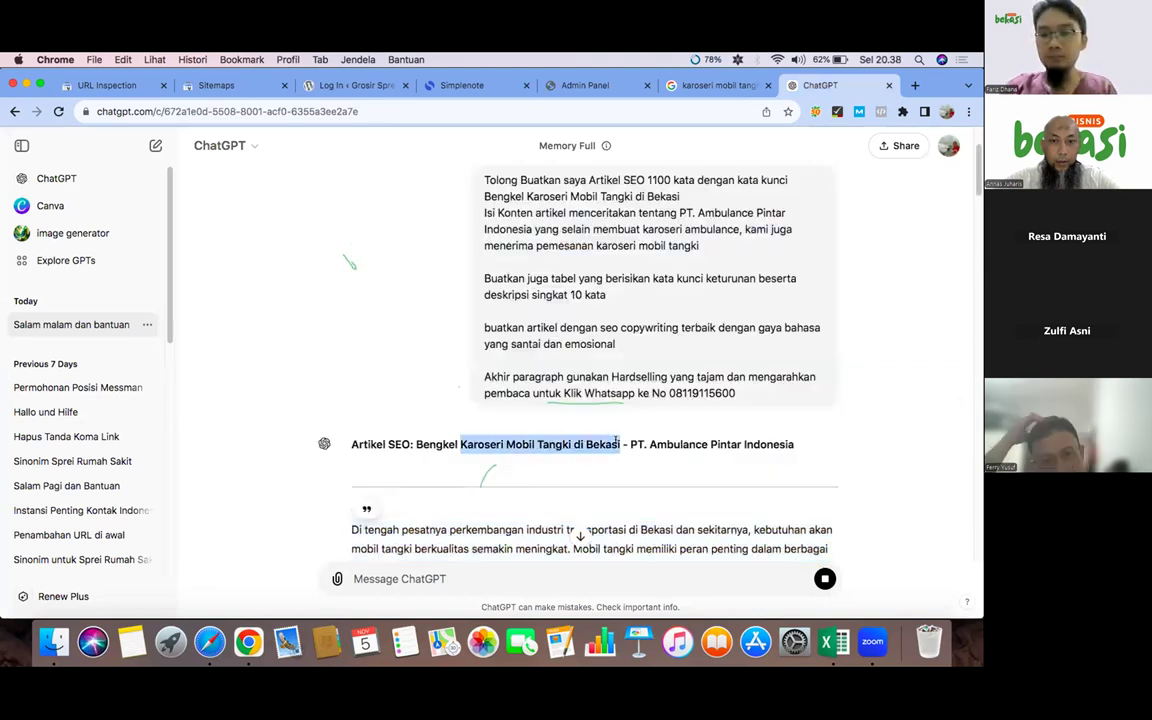
pyautogui.click(560, 85)
# Enter product name 'Karoseri Mobil Tangki di Bekasi', price Rp 78910 and pre-discount price Rp 128910
pyautogui.click(482, 348)
pyautogui.hotkey('ctrl', 'v')
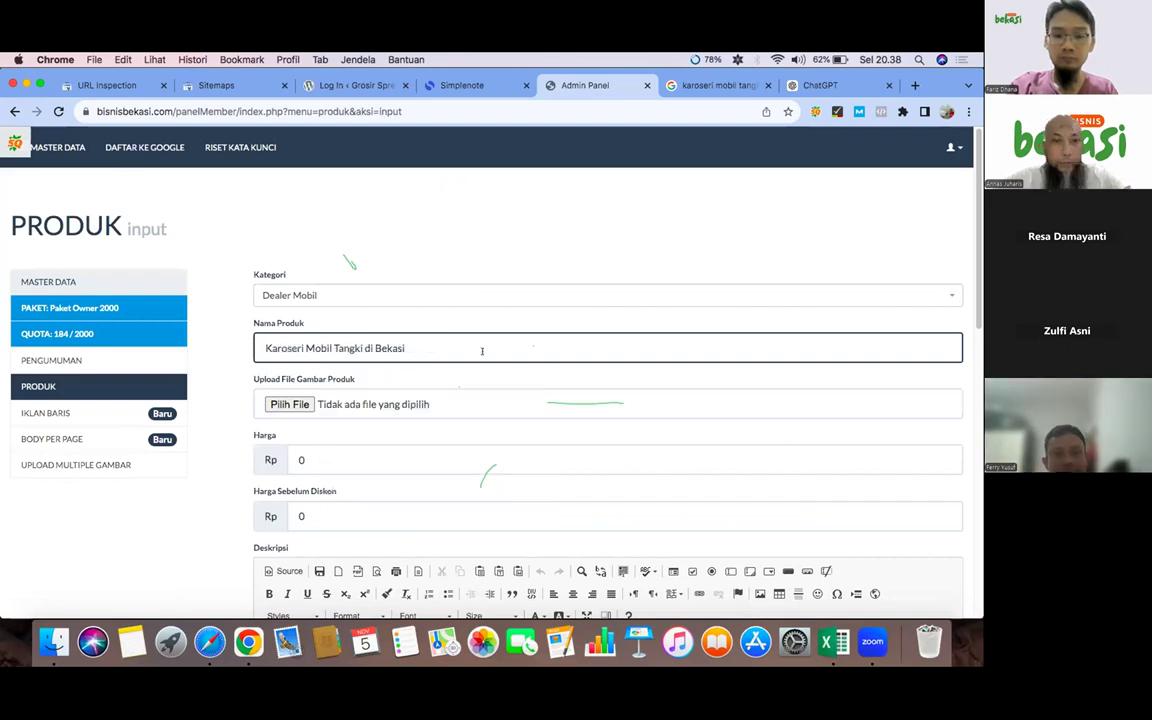
pyautogui.click(342, 455)
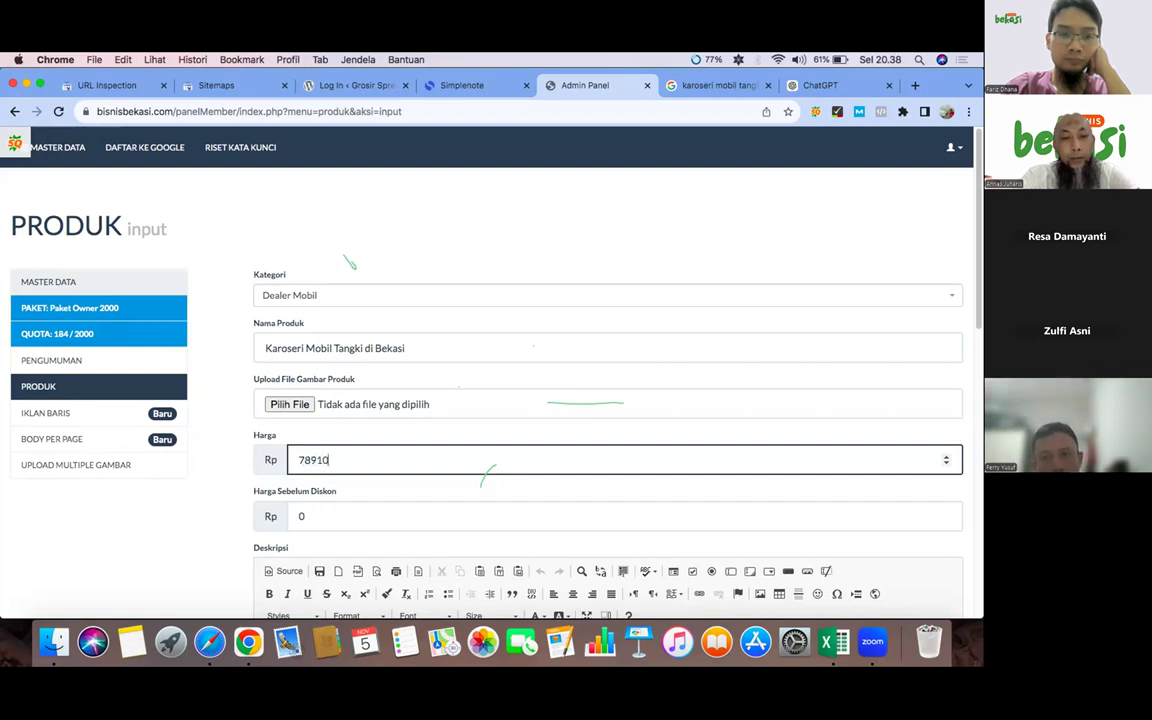
pyautogui.click(333, 515)
pyautogui.write('128910')
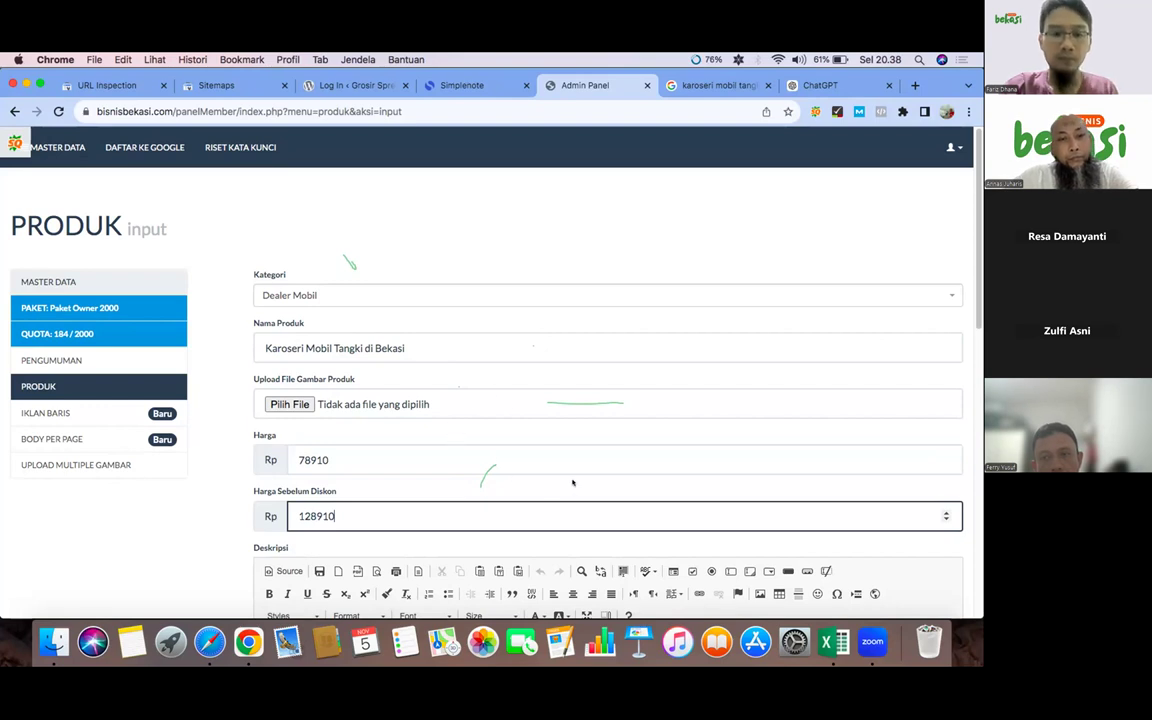
pyautogui.scroll(-4, 540, 354)
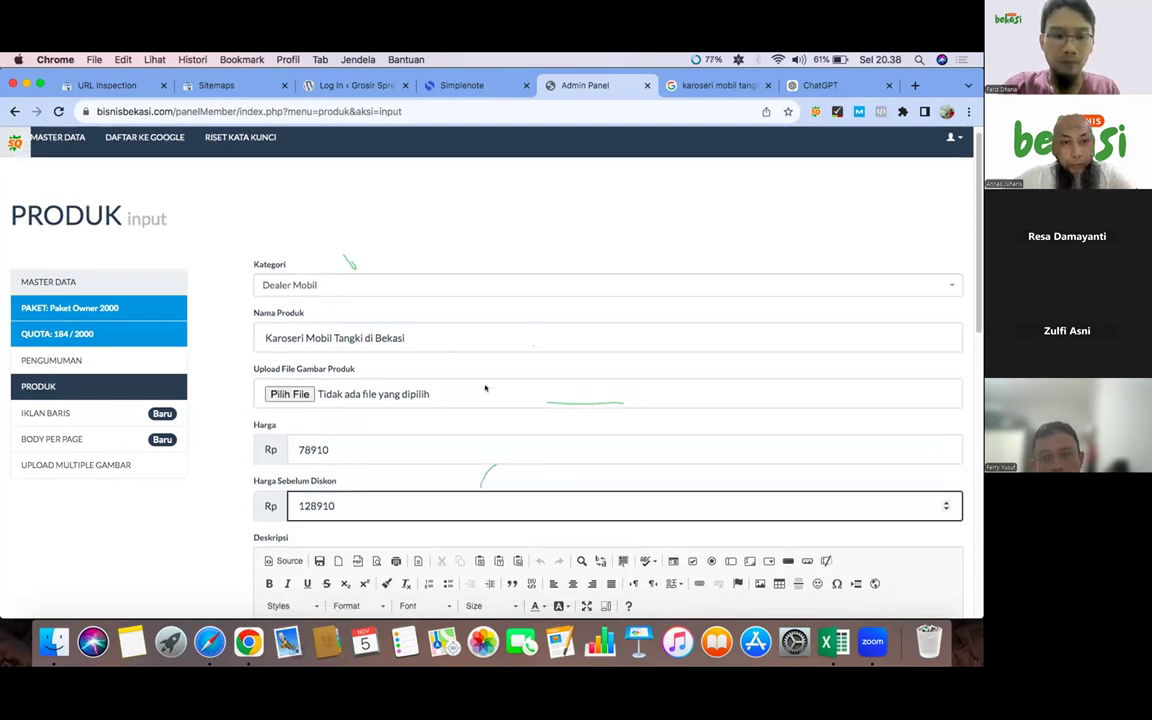
# Copy the whole ChatGPT tank truck body article, keyword table included, into the maximized Deskripsi editor
pyautogui.click(586, 433)
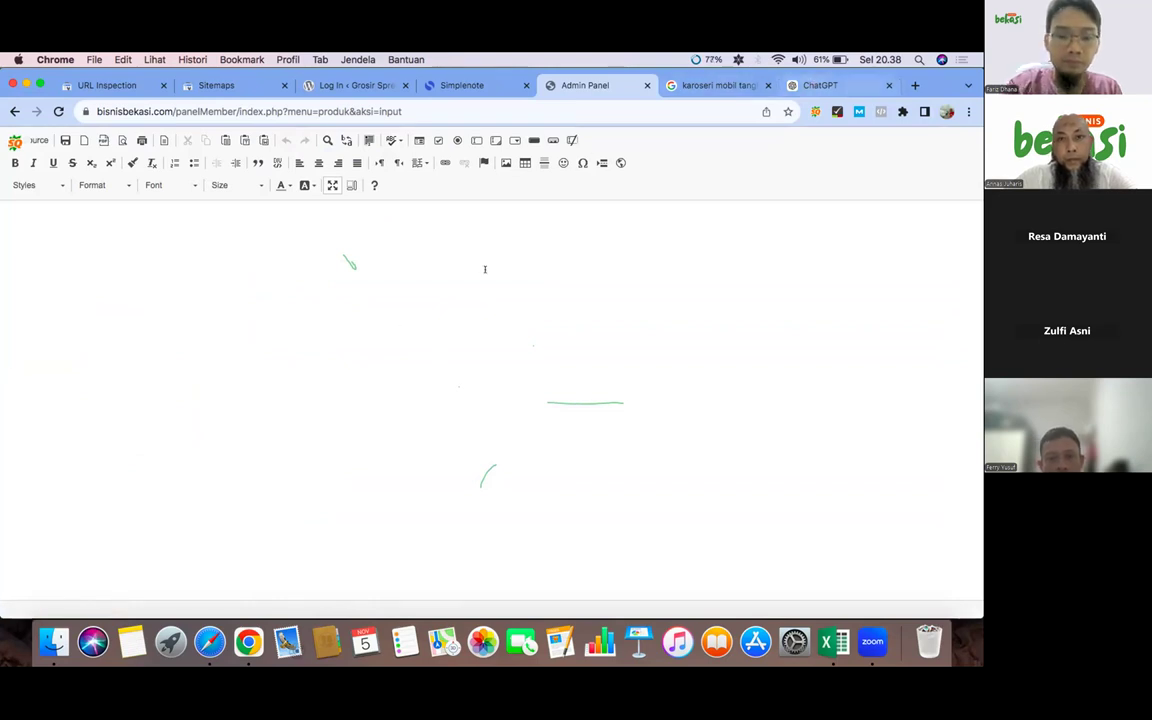
pyautogui.click(820, 86)
pyautogui.scroll(3, 411, 301)
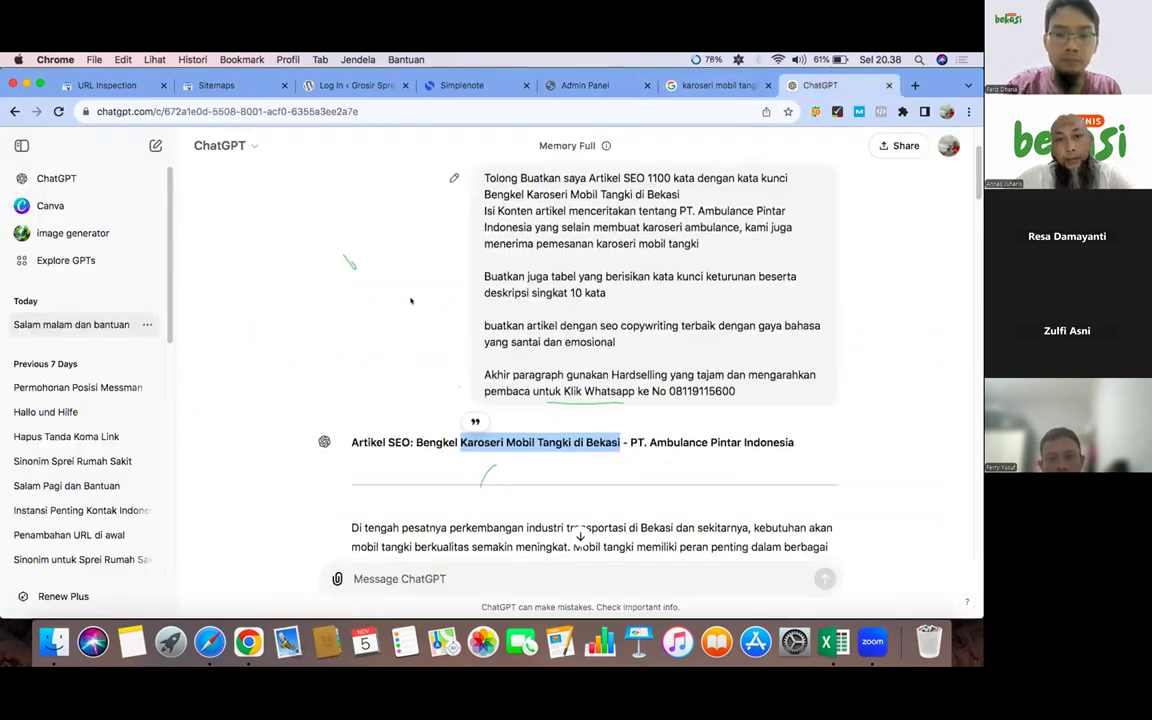
pyautogui.scroll(-5, 410, 263)
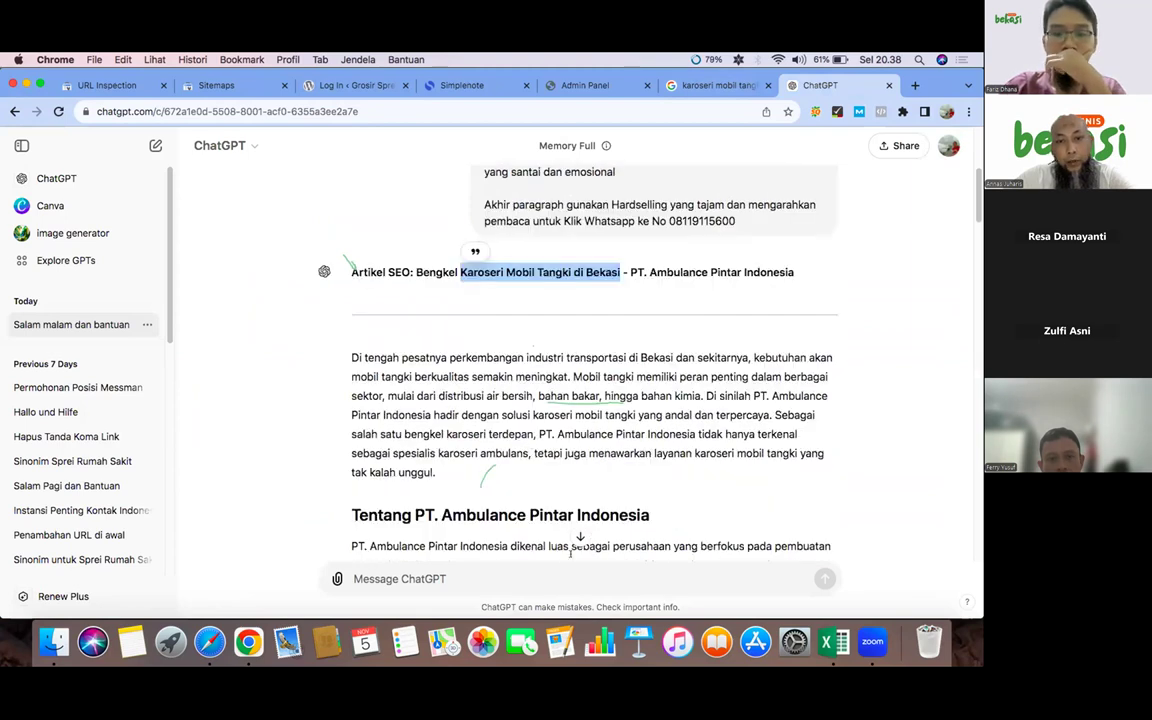
pyautogui.moveTo(416, 272); pyautogui.dragTo(604, 309)
pyautogui.scroll(-10, 604, 309)
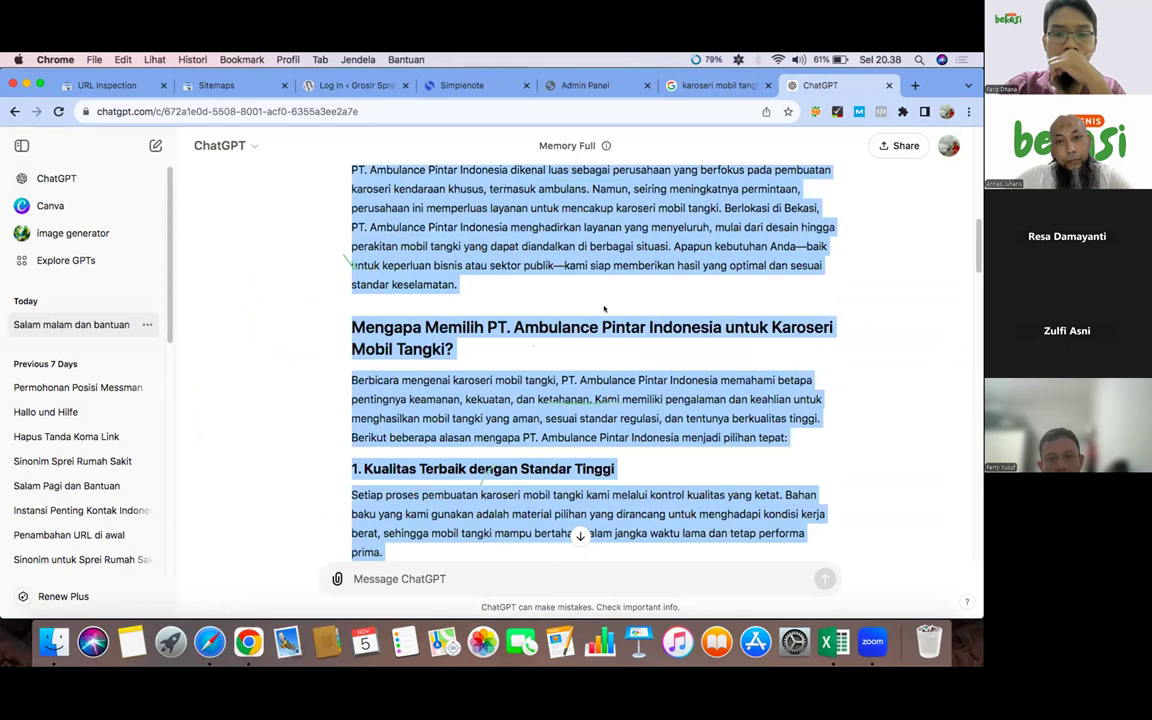
pyautogui.scroll(-10, 604, 310)
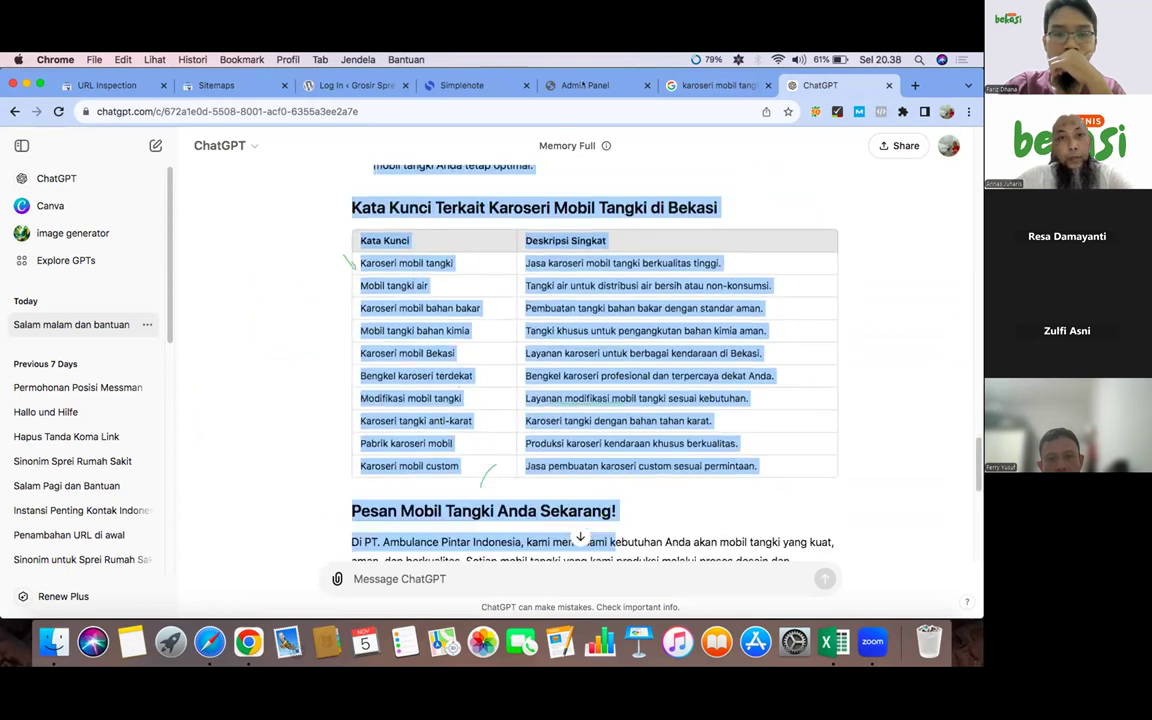
pyautogui.press('super+alt+Left')
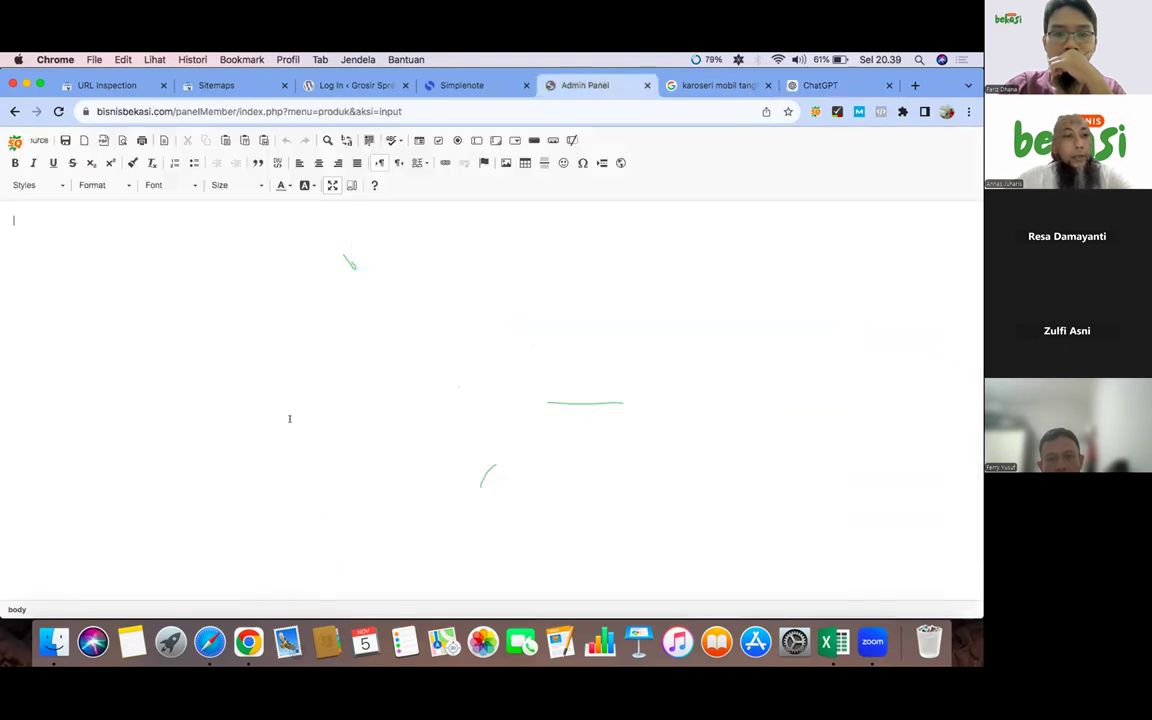
pyautogui.press('super+v')
pyautogui.scroll(15, 136, 234)
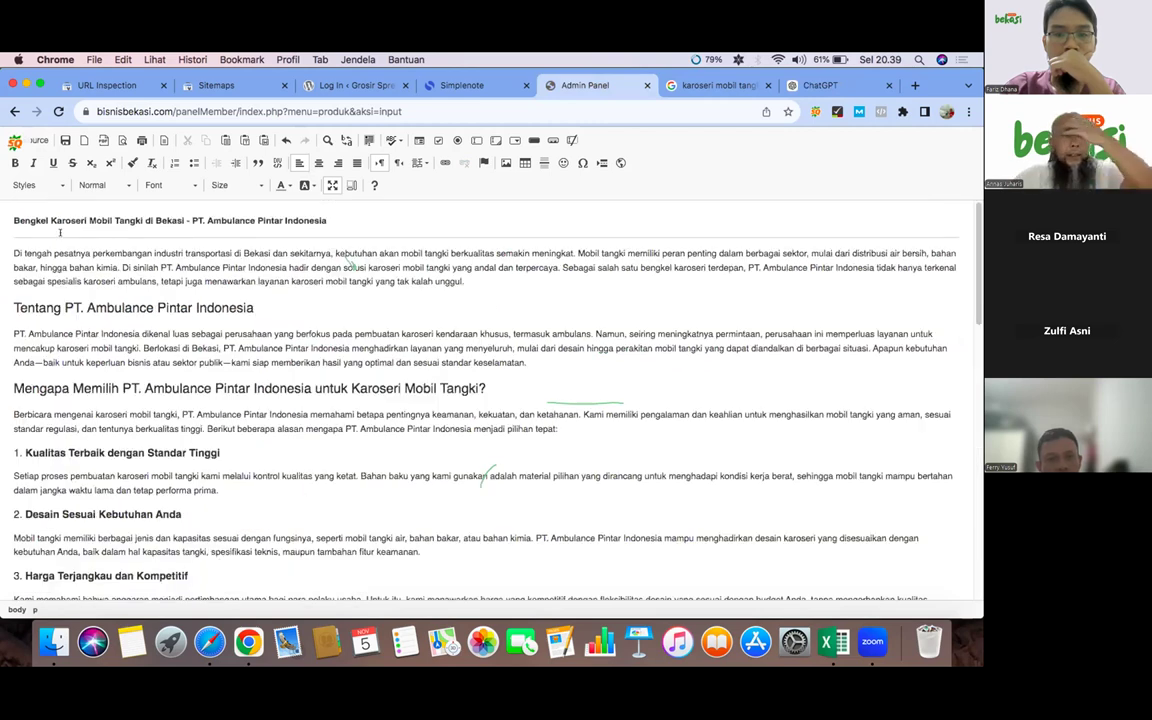
# Remove the horizontal rule below the article title and make the title a Heading 2
pyautogui.click(14, 251)
pyautogui.press('BackSpace')
pyautogui.click(346, 221)
pyautogui.tripleClick(301, 221)
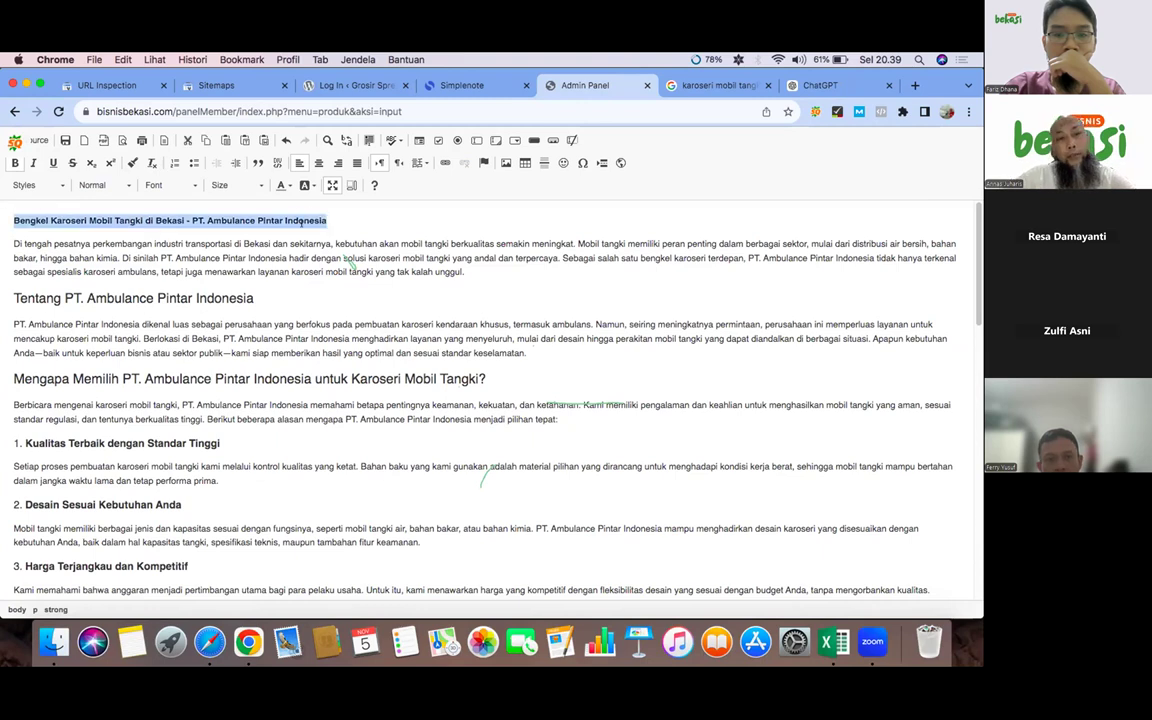
pyautogui.click(95, 182)
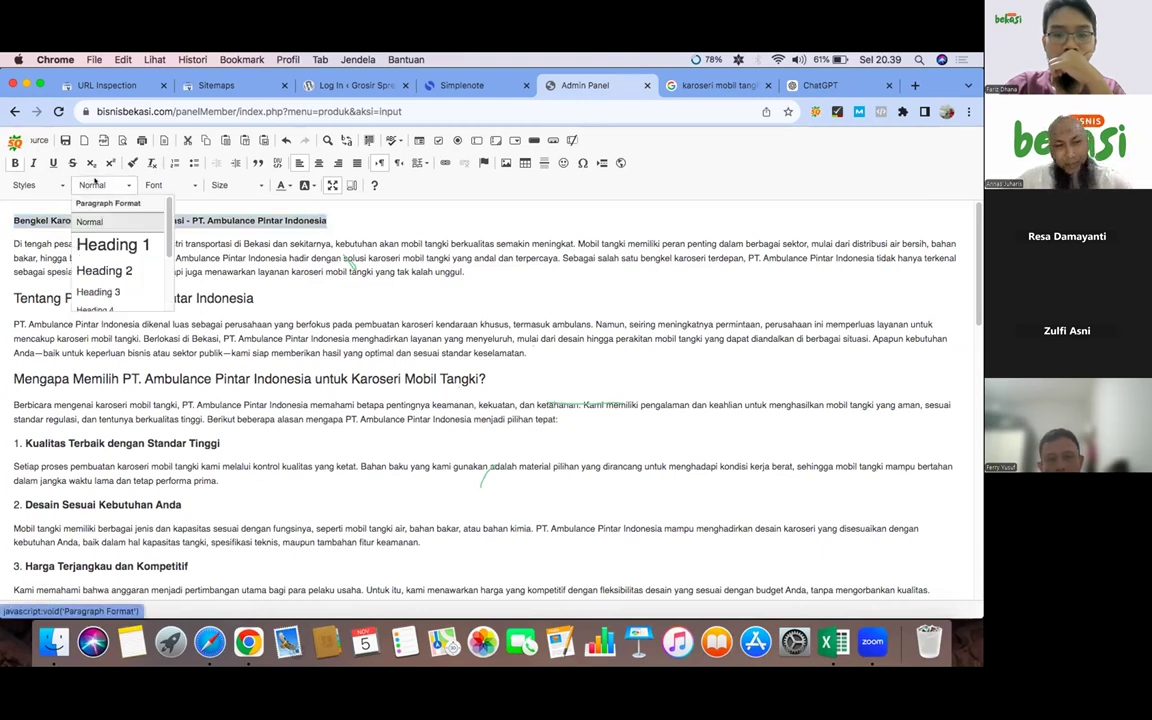
pyautogui.click(108, 270)
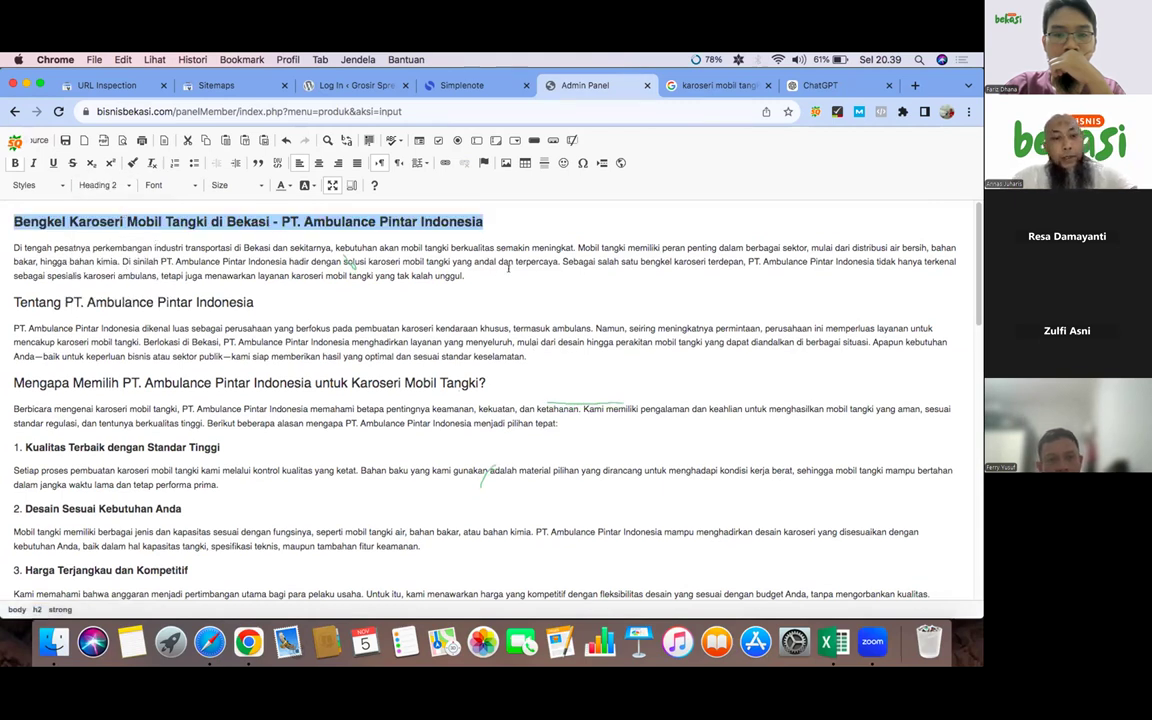
# Justify the entire article and start a new paragraph after the intro ending in 'unggul.'
pyautogui.press('super+a')
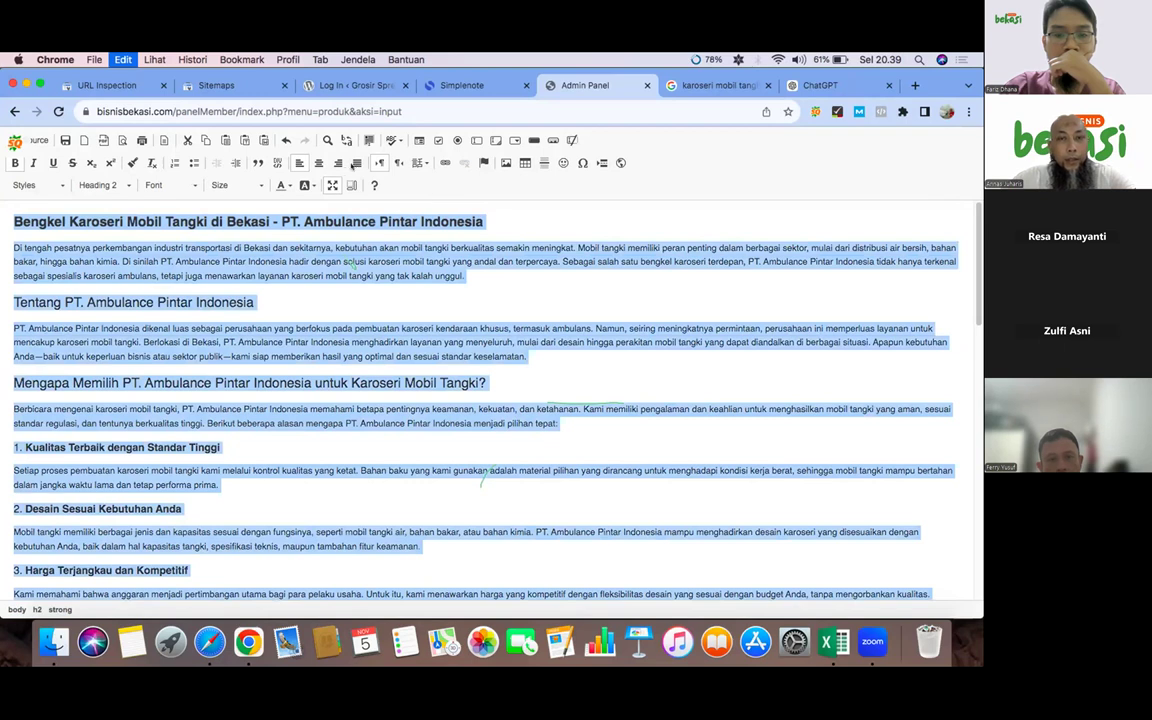
pyautogui.click(356, 163)
pyautogui.click(551, 286)
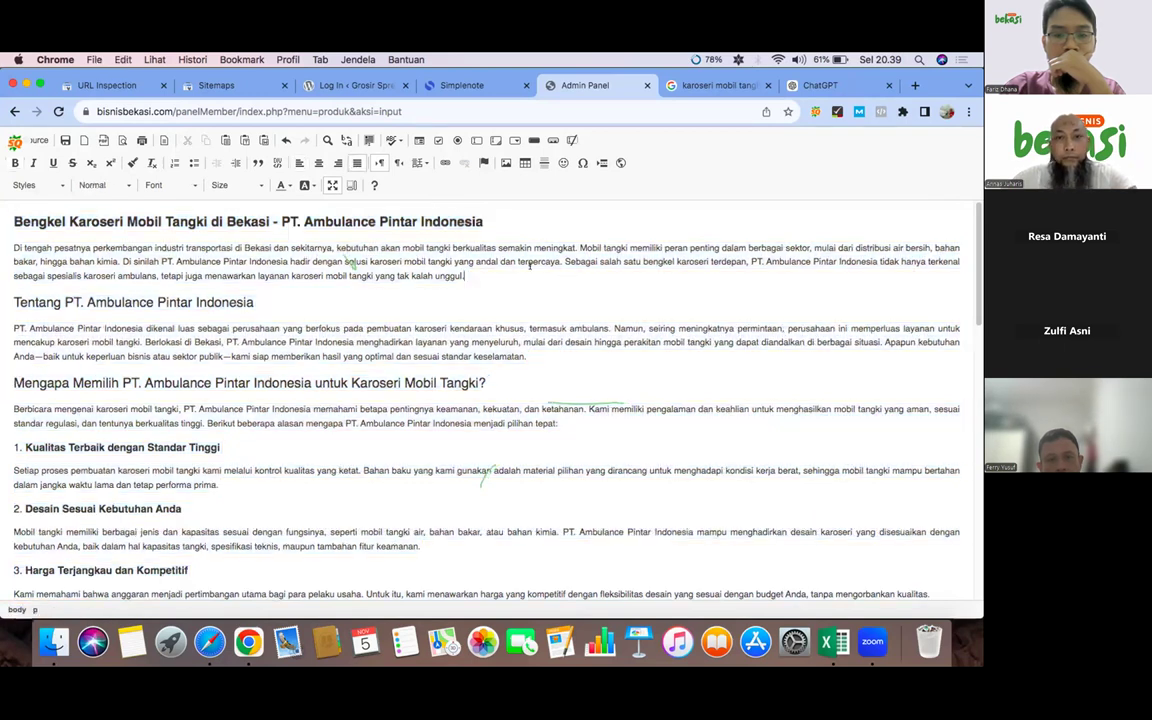
pyautogui.press('Return')
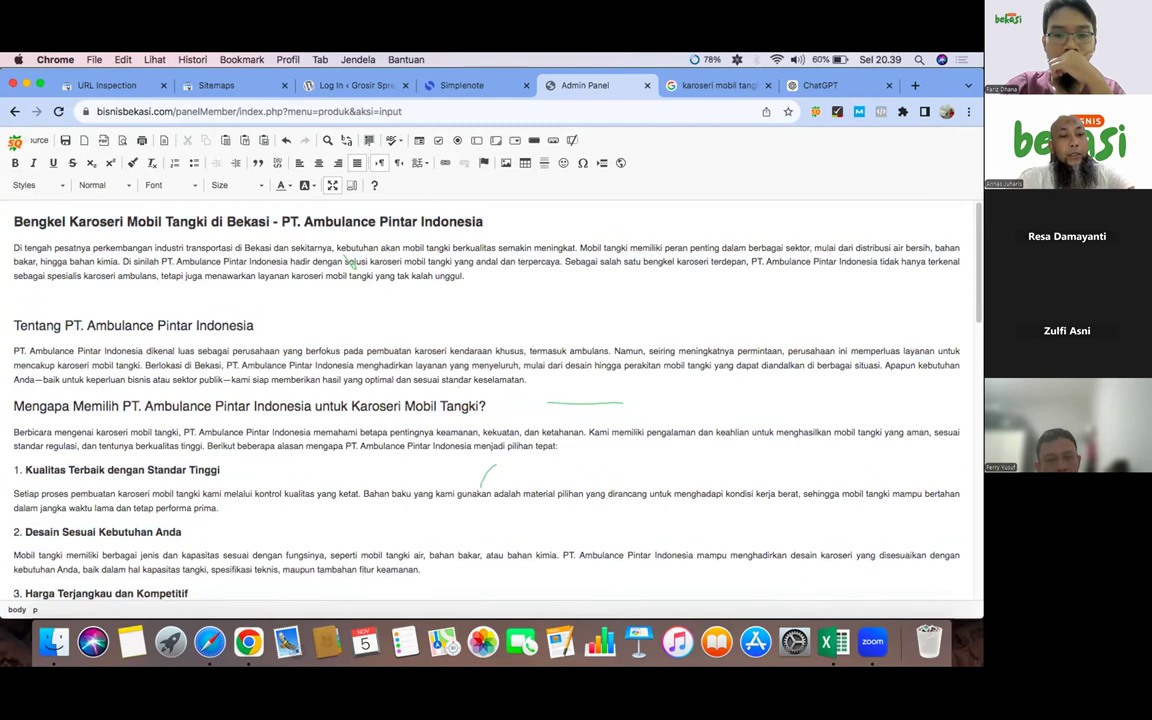
pyautogui.write('seowa')
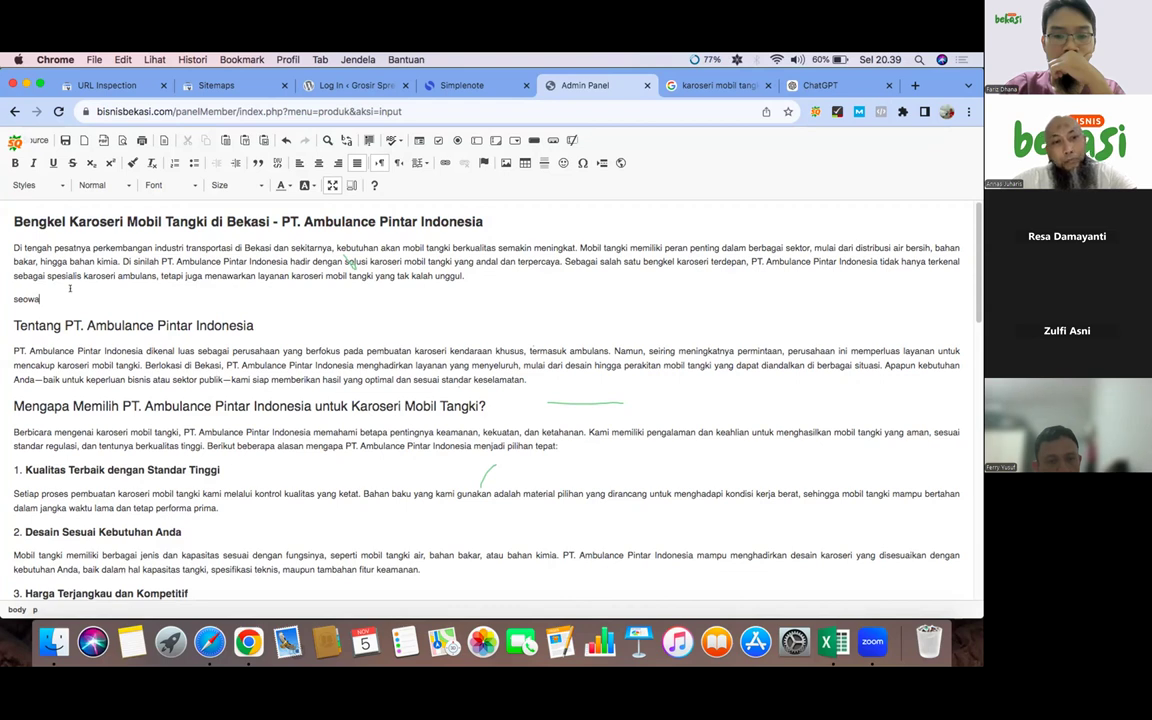
# Make the 'Tentang PT. Ambulance Pintar Indonesia' and 'Mengapa Memilih' headings bold Heading 3
pyautogui.click(113, 219)
pyautogui.moveTo(322, 342); pyautogui.dragTo(20, 293)
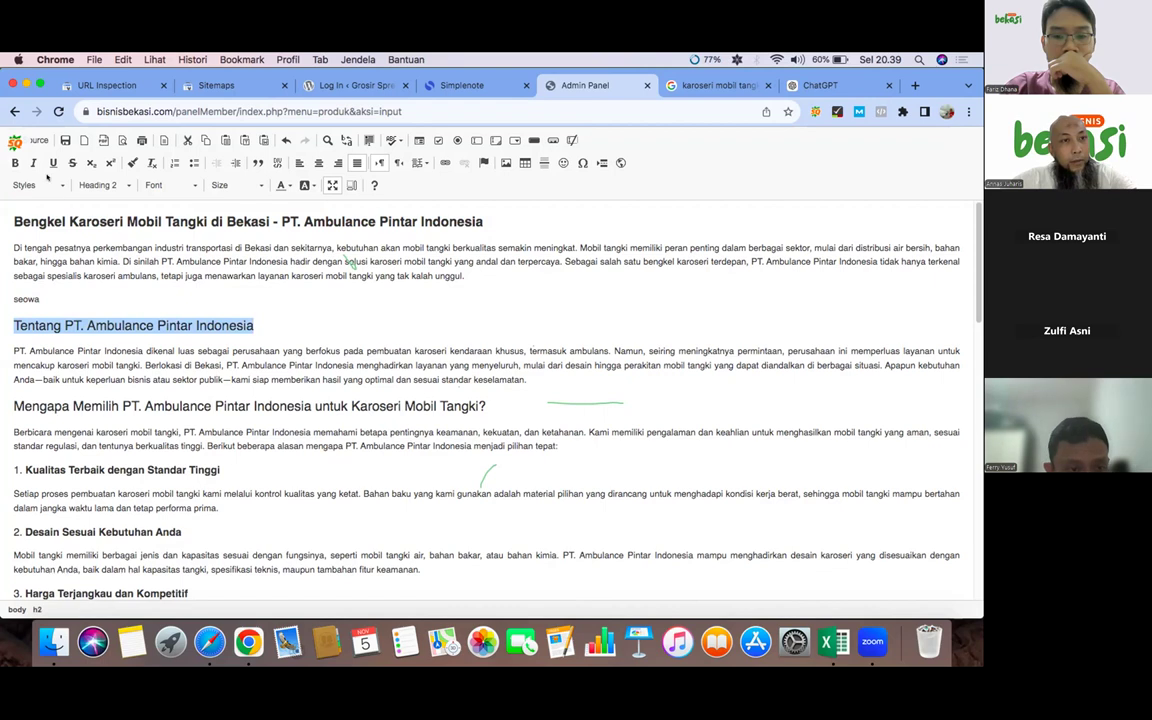
pyautogui.click(96, 185)
pyautogui.click(110, 289)
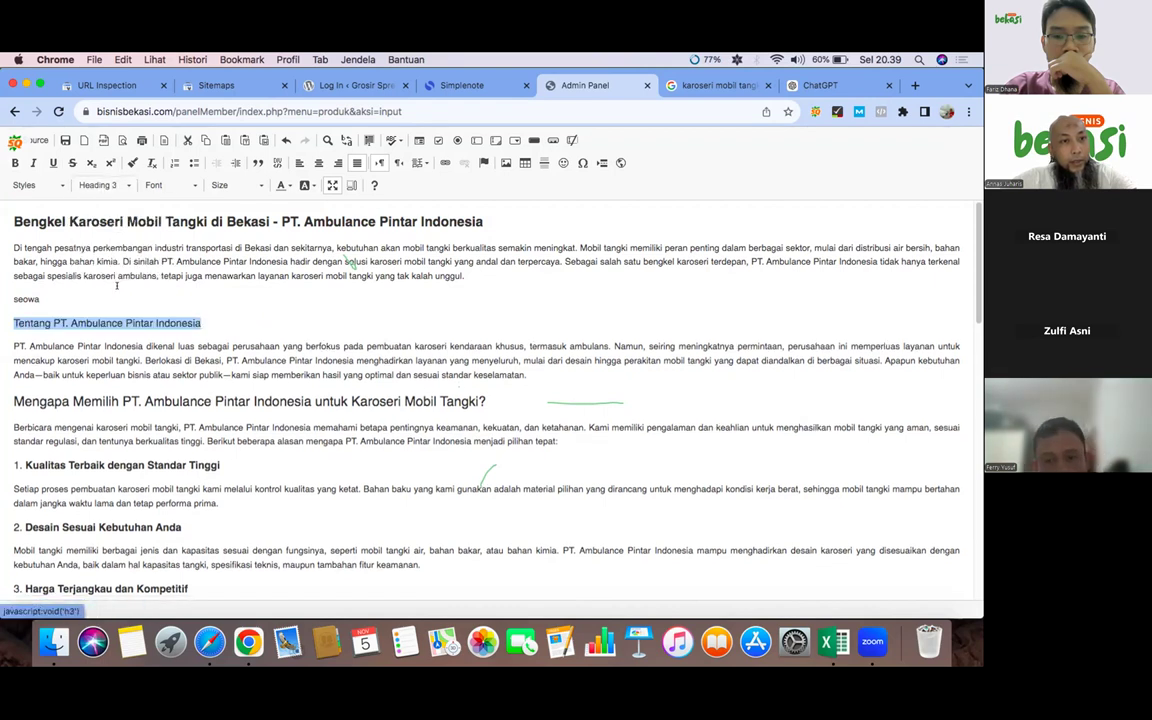
pyautogui.click(15, 162)
pyautogui.moveTo(486, 401); pyautogui.dragTo(13, 401)
pyautogui.click(15, 162)
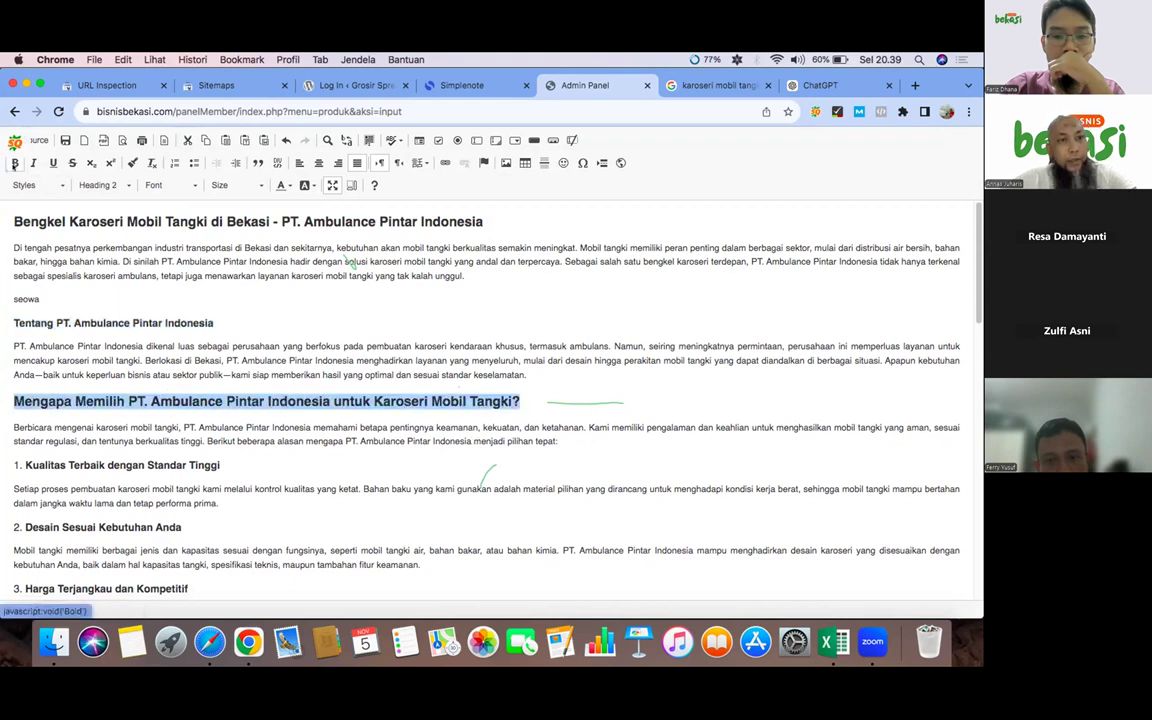
pyautogui.click(98, 185)
pyautogui.click(125, 286)
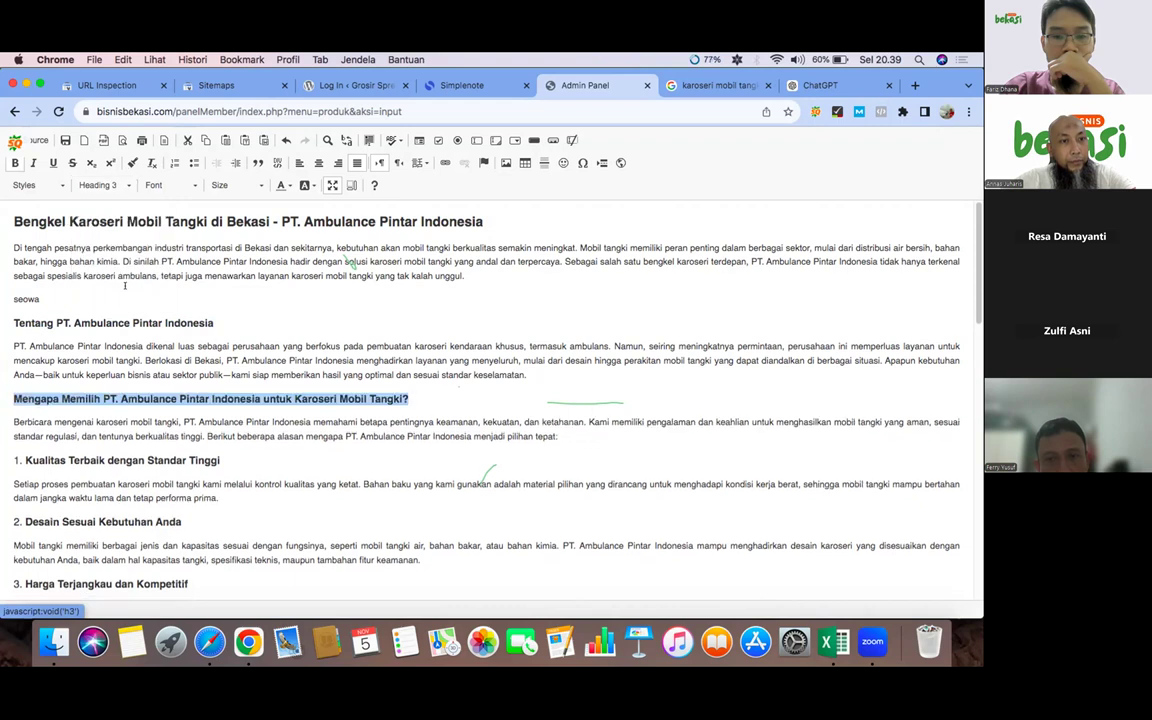
# Format the Kualitas, Desain Sesuai Kebutuhan Anda and Harga Terjangkau reason headings as Heading 4
pyautogui.moveTo(222, 460); pyautogui.dragTo(4, 455)
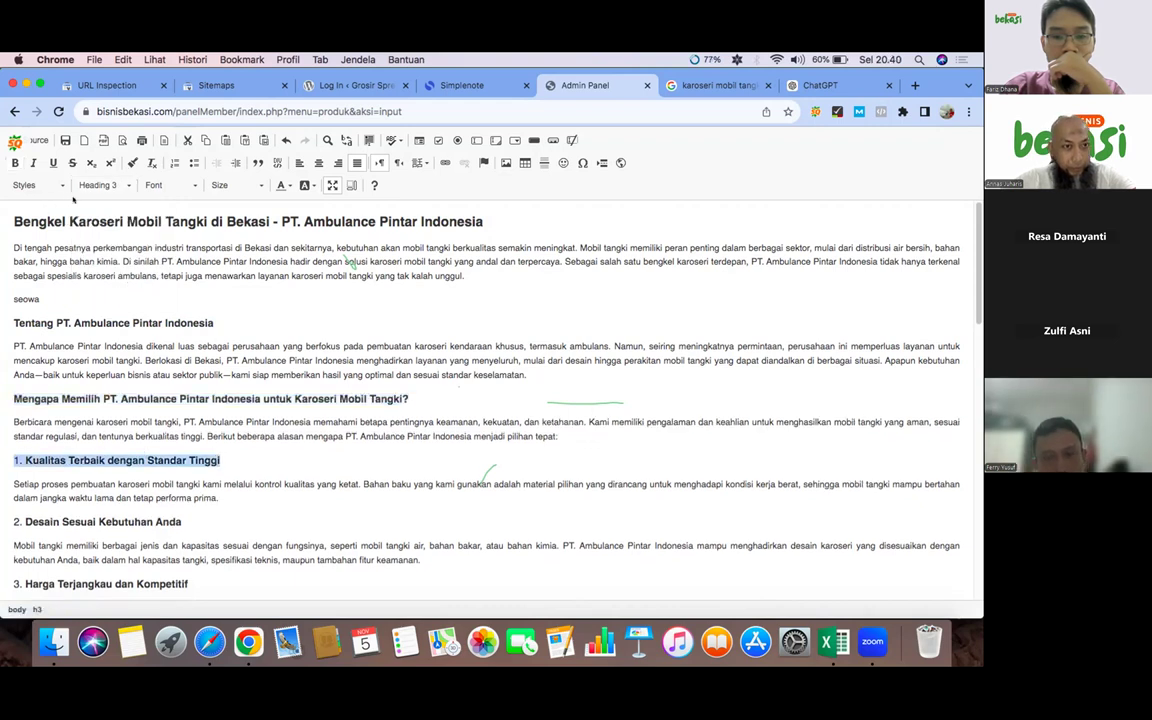
pyautogui.click(96, 185)
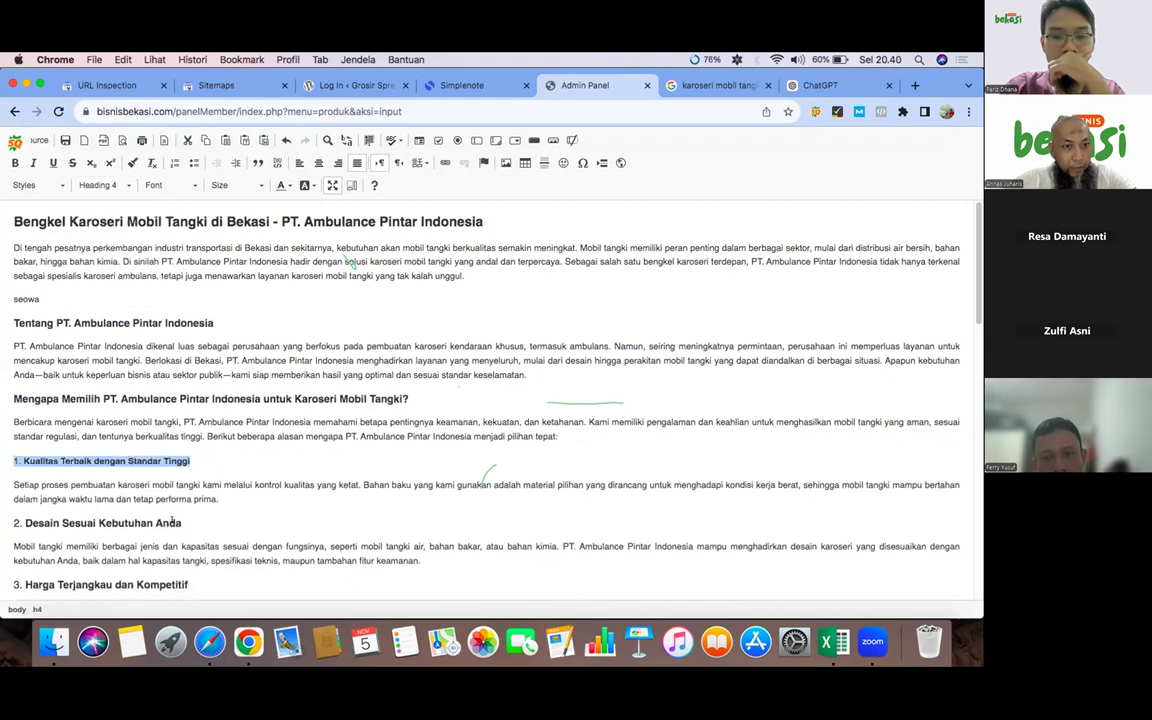
pyautogui.moveTo(182, 523); pyautogui.dragTo(16, 519)
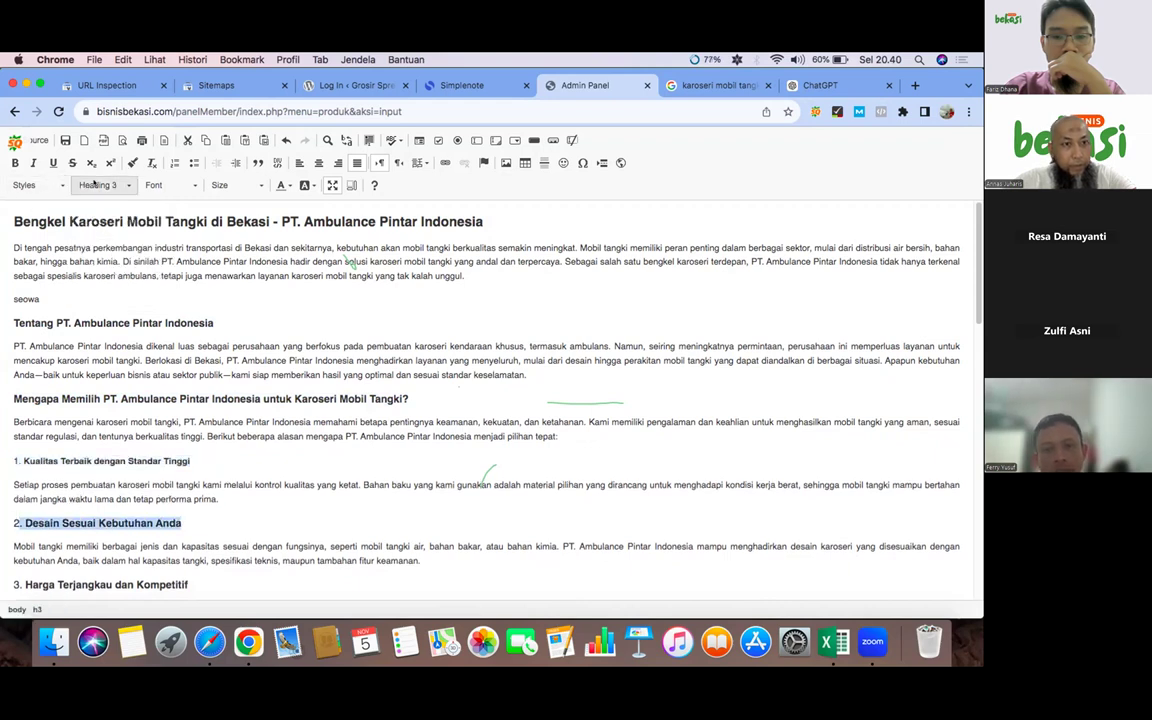
pyautogui.click(100, 185)
pyautogui.click(88, 292)
pyautogui.scroll(-3, 208, 375)
pyautogui.moveTo(188, 515); pyautogui.dragTo(22, 516)
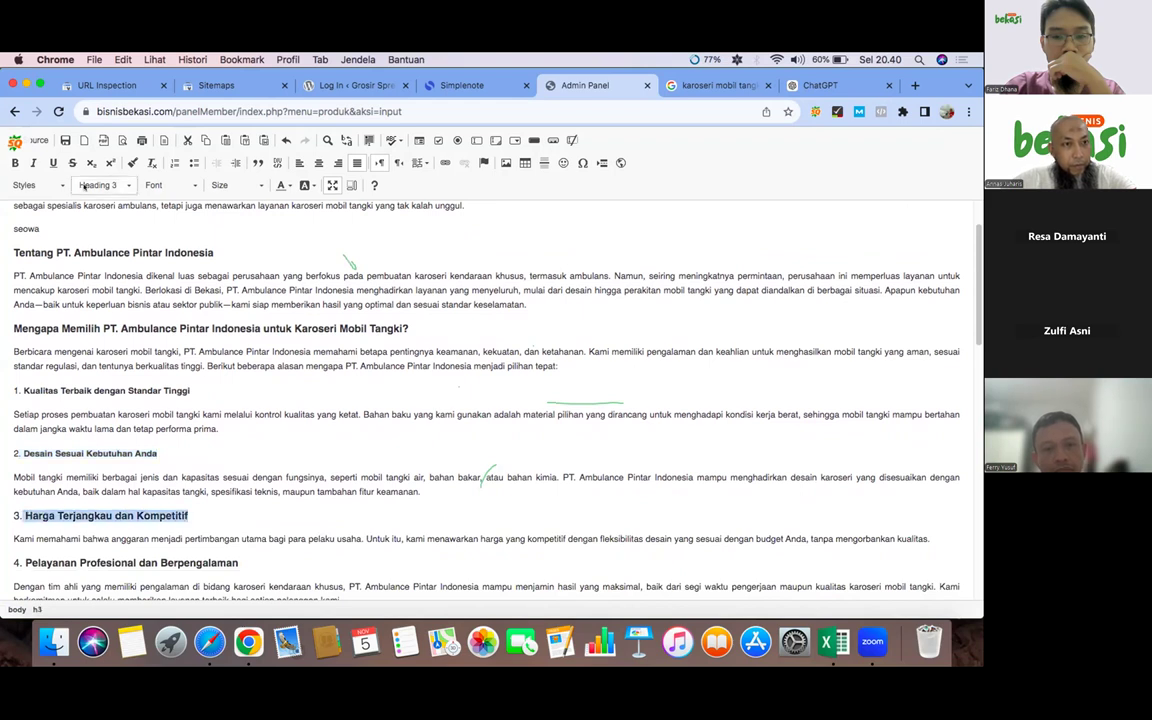
pyautogui.click(100, 185)
pyautogui.click(88, 285)
# Set the '4. Pelayanan Profesional' and 'Layanan Karoseri Mobil Tangki' headings to Heading 4
pyautogui.scroll(-6, 210, 351)
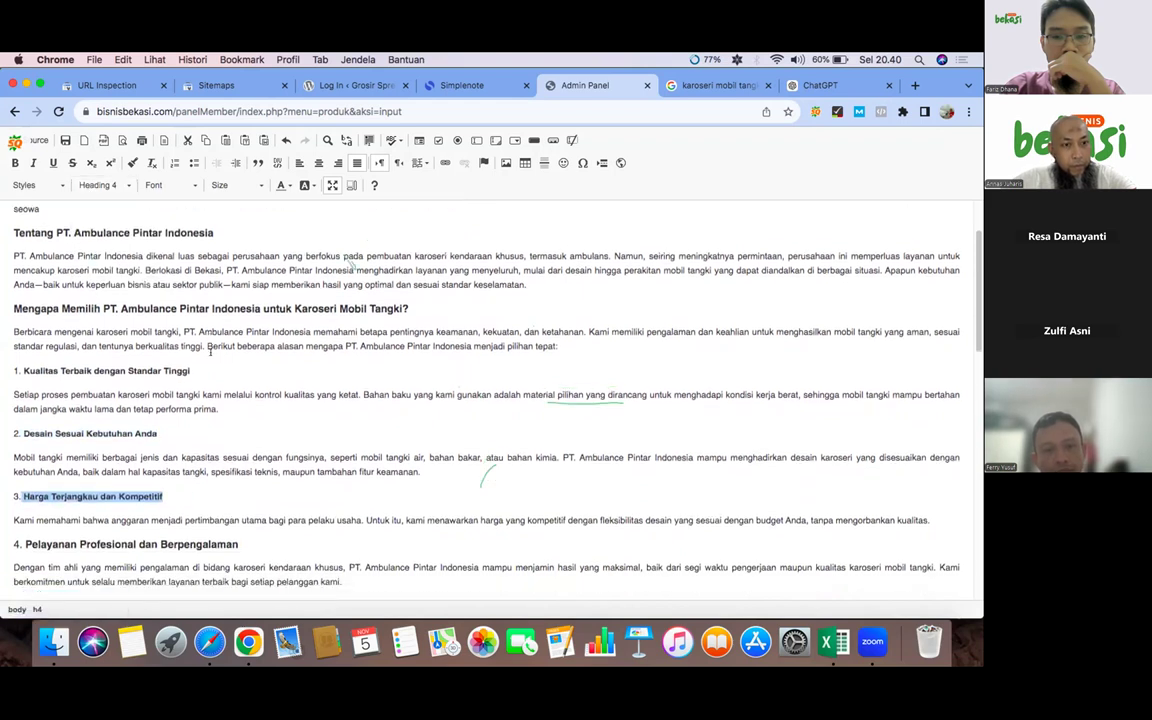
pyautogui.tripleClick(40, 414)
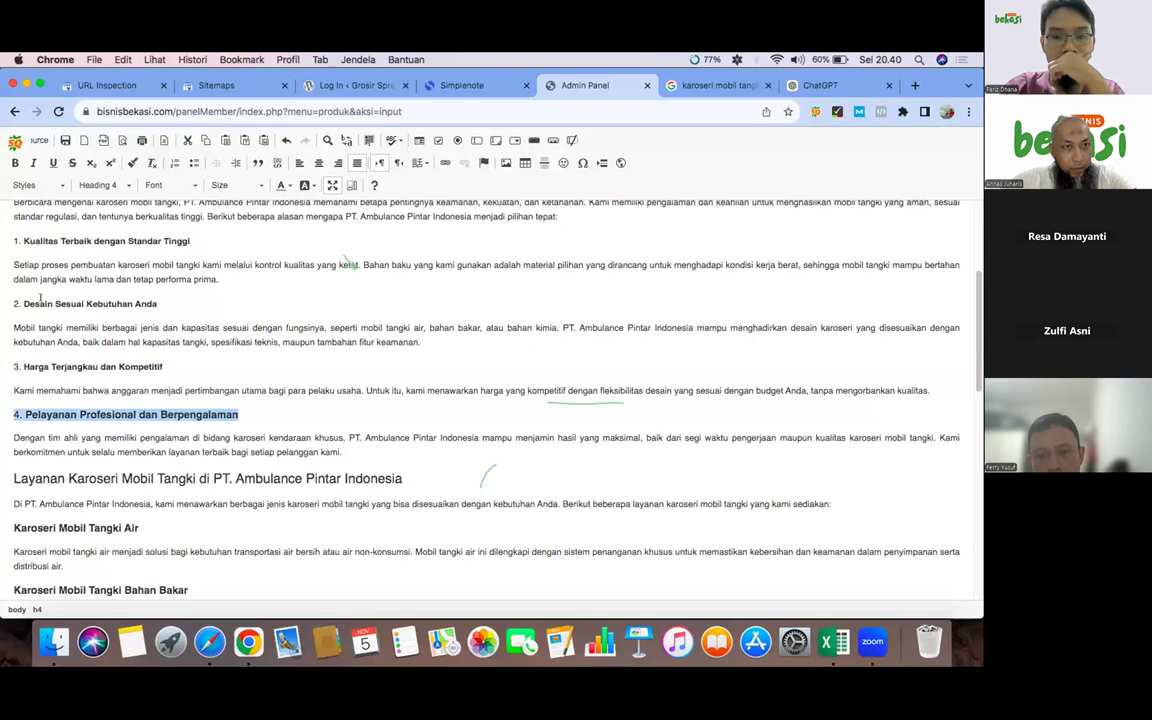
pyautogui.click(100, 185)
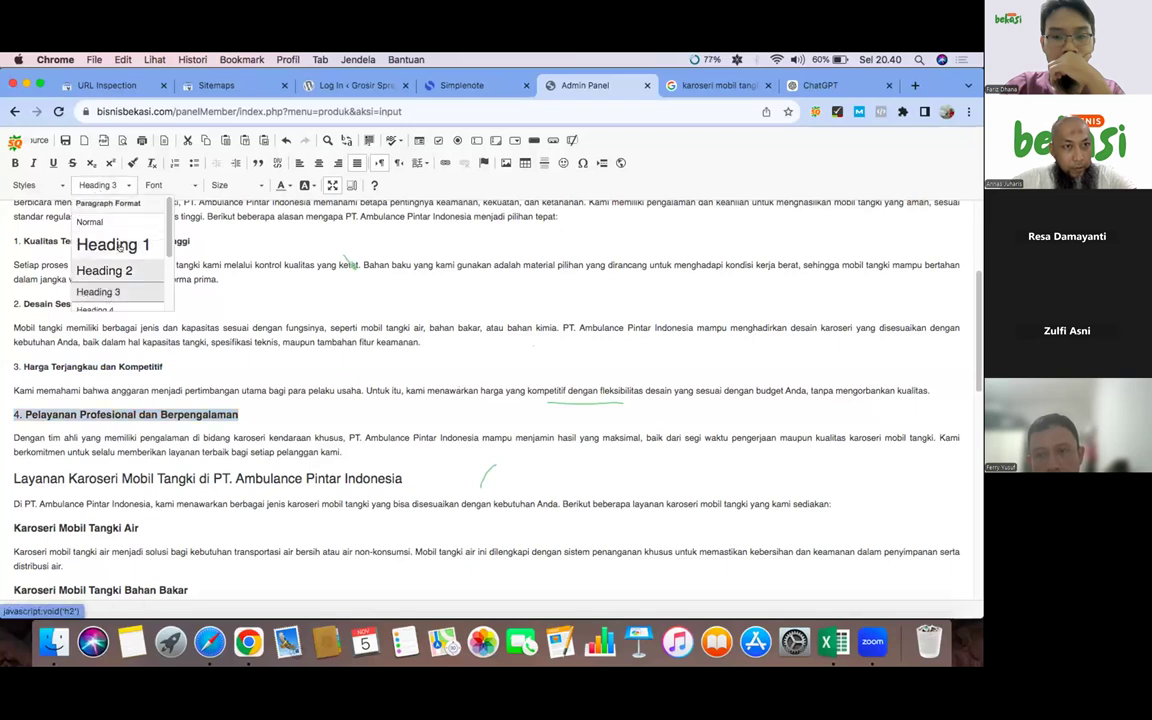
pyautogui.click(95, 306)
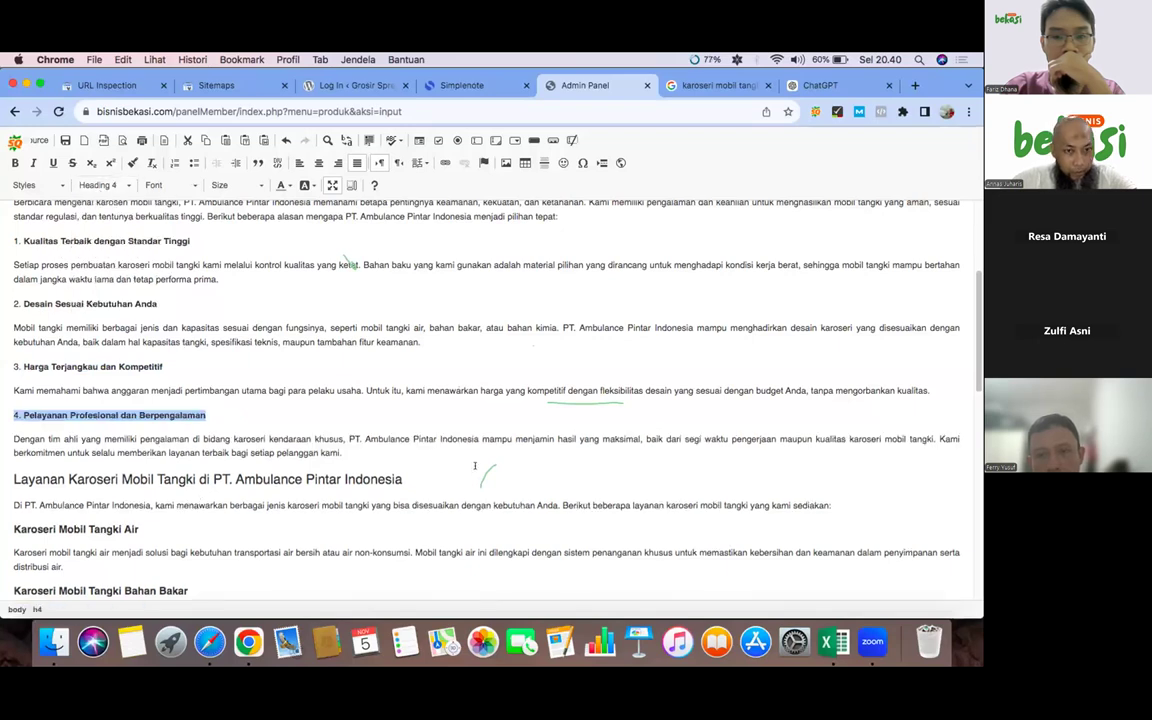
pyautogui.moveTo(402, 479); pyautogui.dragTo(4, 470)
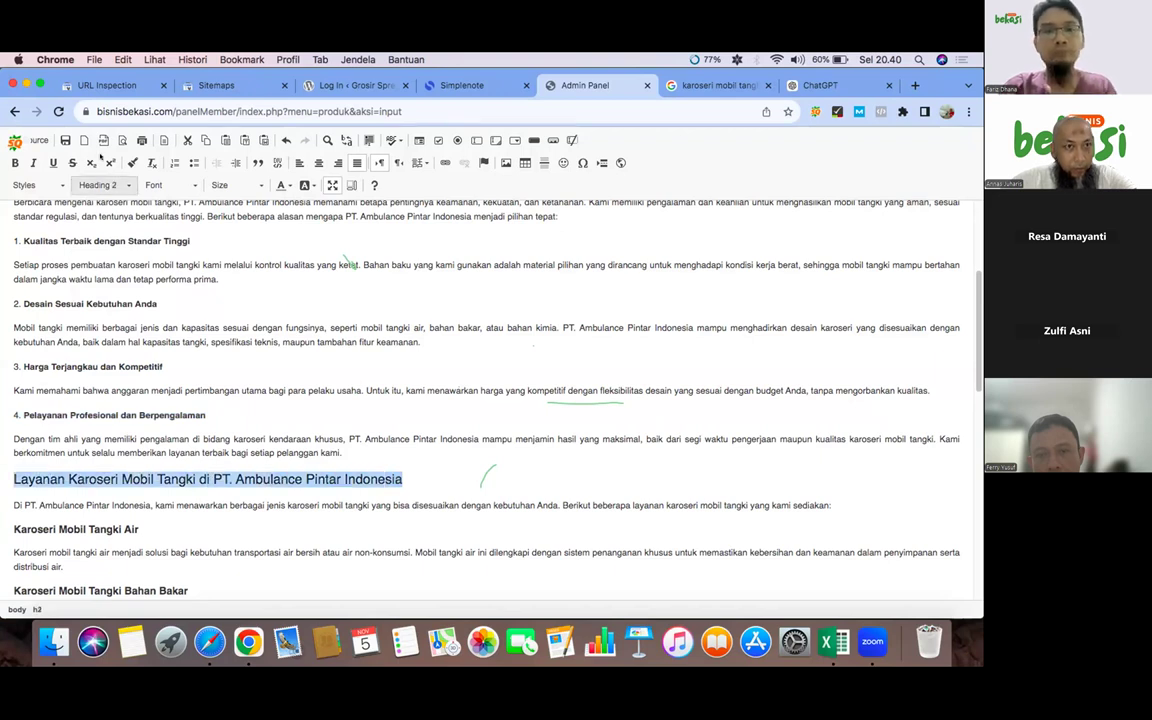
pyautogui.click(100, 185)
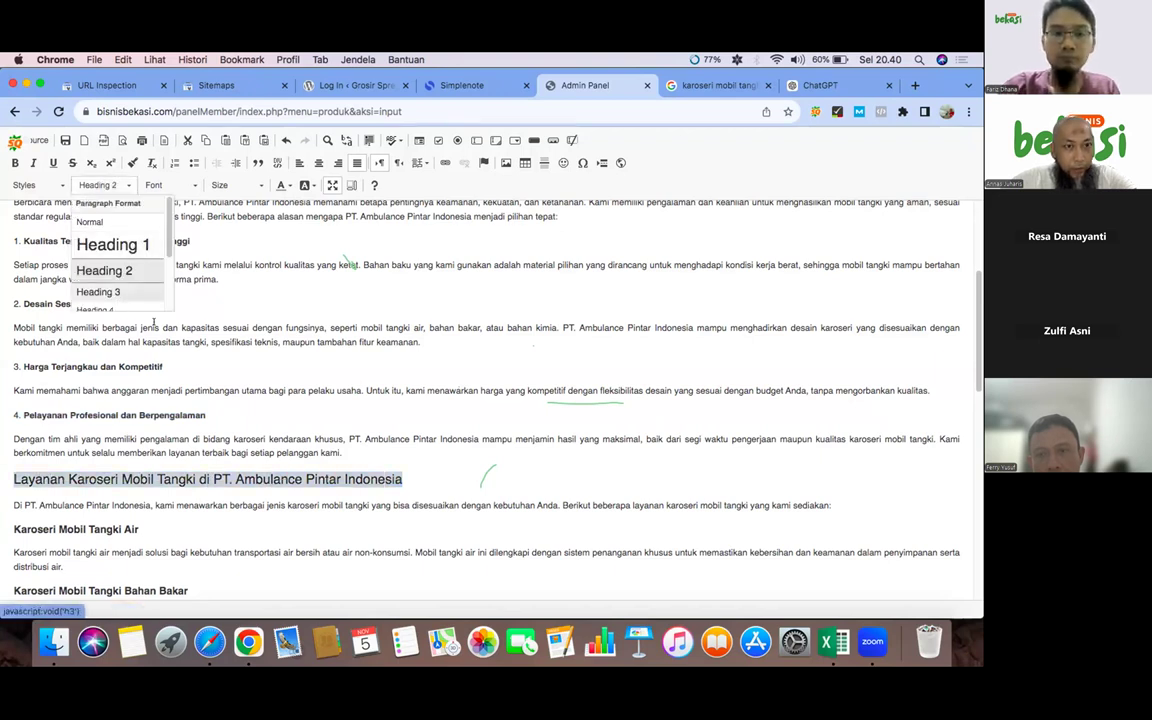
pyautogui.click(95, 306)
# Make the 'Proses Pembuatan' heading a bold Heading 3 and select the Kata Kunci heading
pyautogui.scroll(-4, 2, 351)
pyautogui.moveTo(2, 351); pyautogui.dragTo(139, 352)
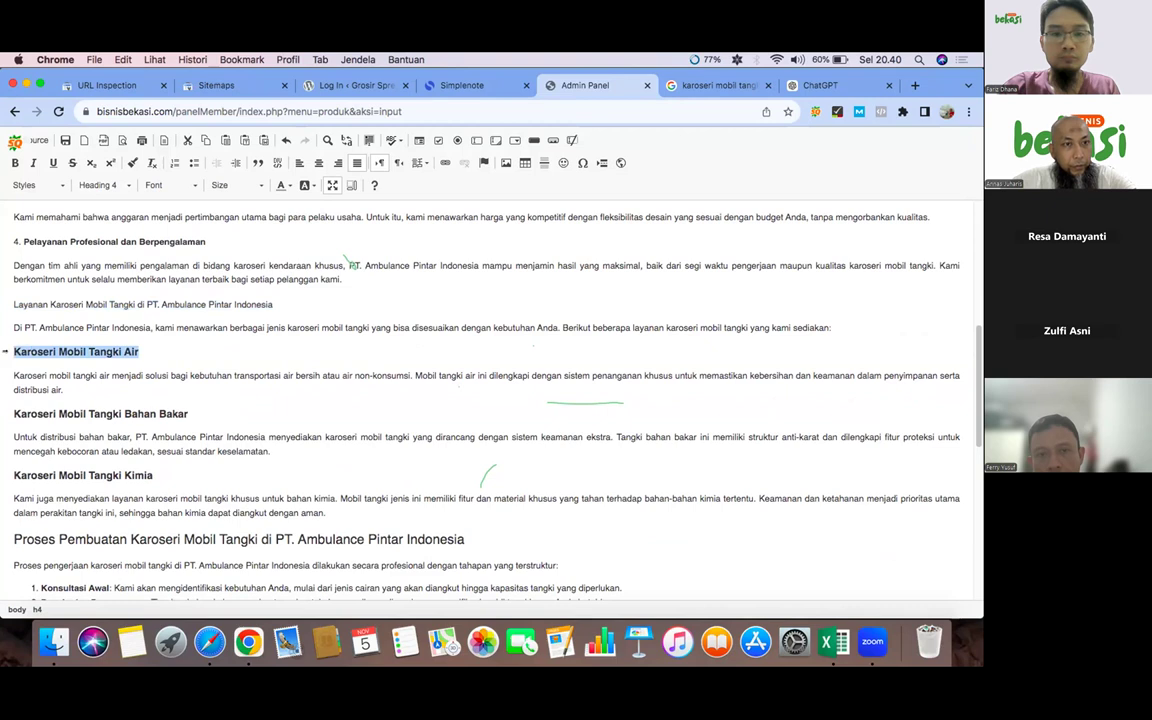
pyautogui.moveTo(189, 414); pyautogui.dragTo(12, 414)
pyautogui.moveTo(153, 475); pyautogui.dragTo(3, 475)
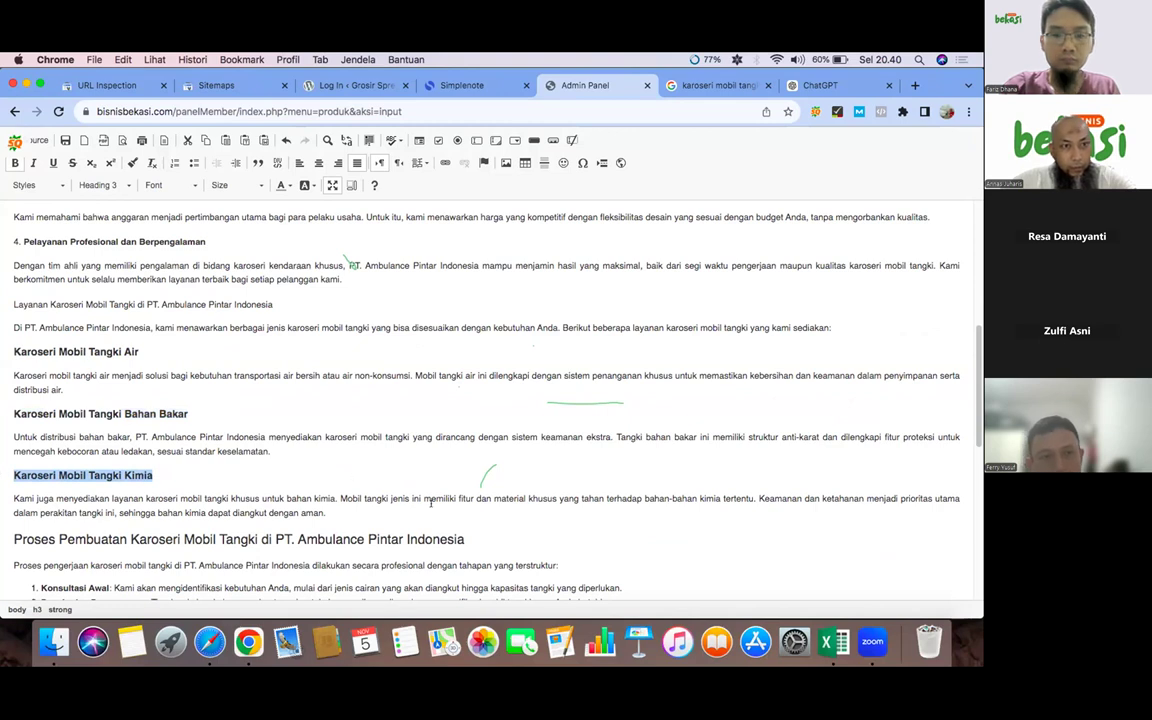
pyautogui.moveTo(465, 539); pyautogui.dragTo(12, 538)
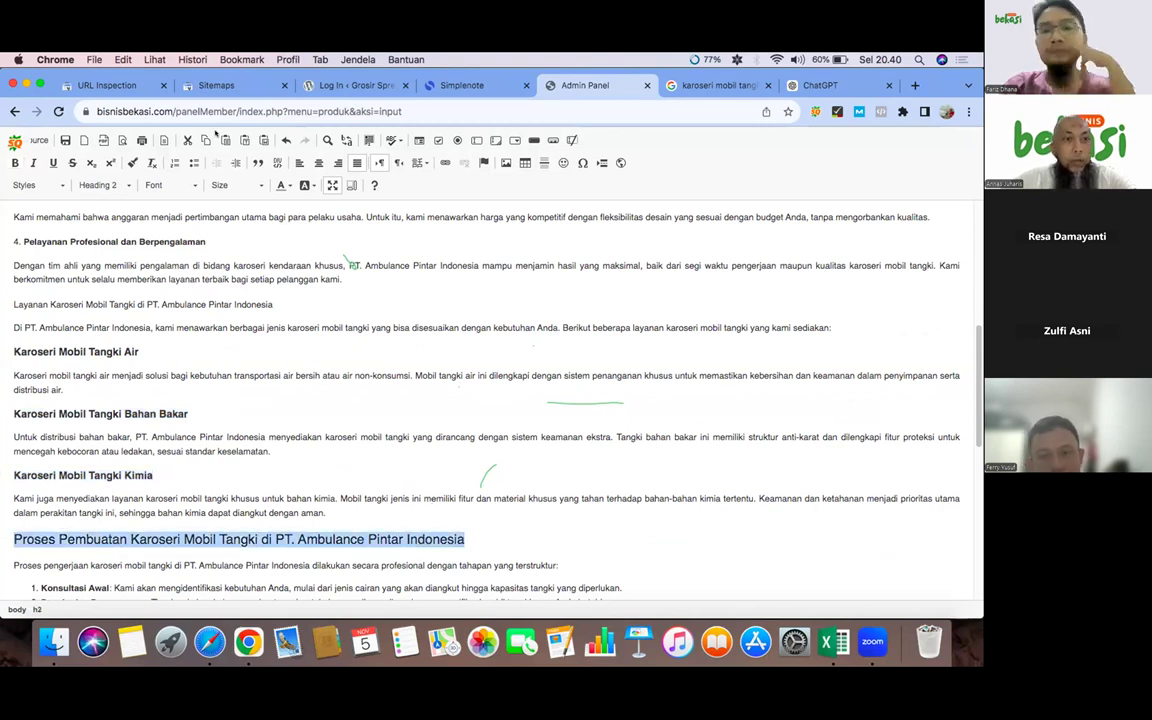
pyautogui.click(100, 185)
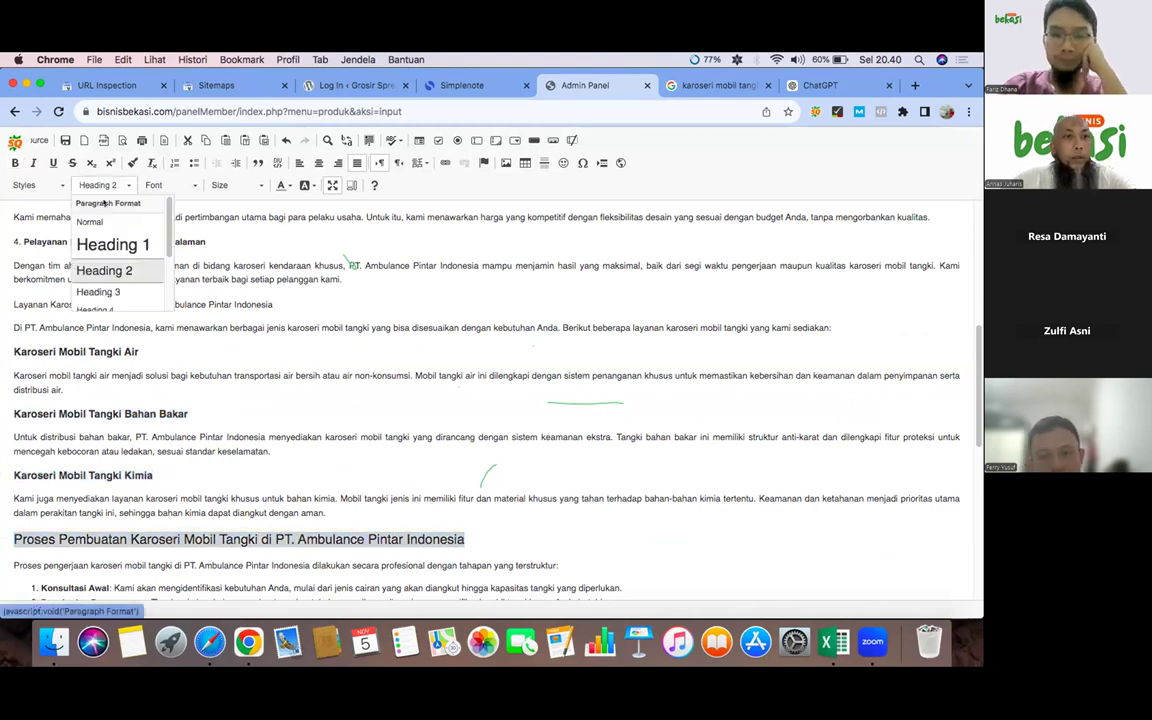
pyautogui.click(98, 291)
pyautogui.click(15, 163)
pyautogui.scroll(-1, 334, 309)
pyautogui.scroll(-5, 334, 309)
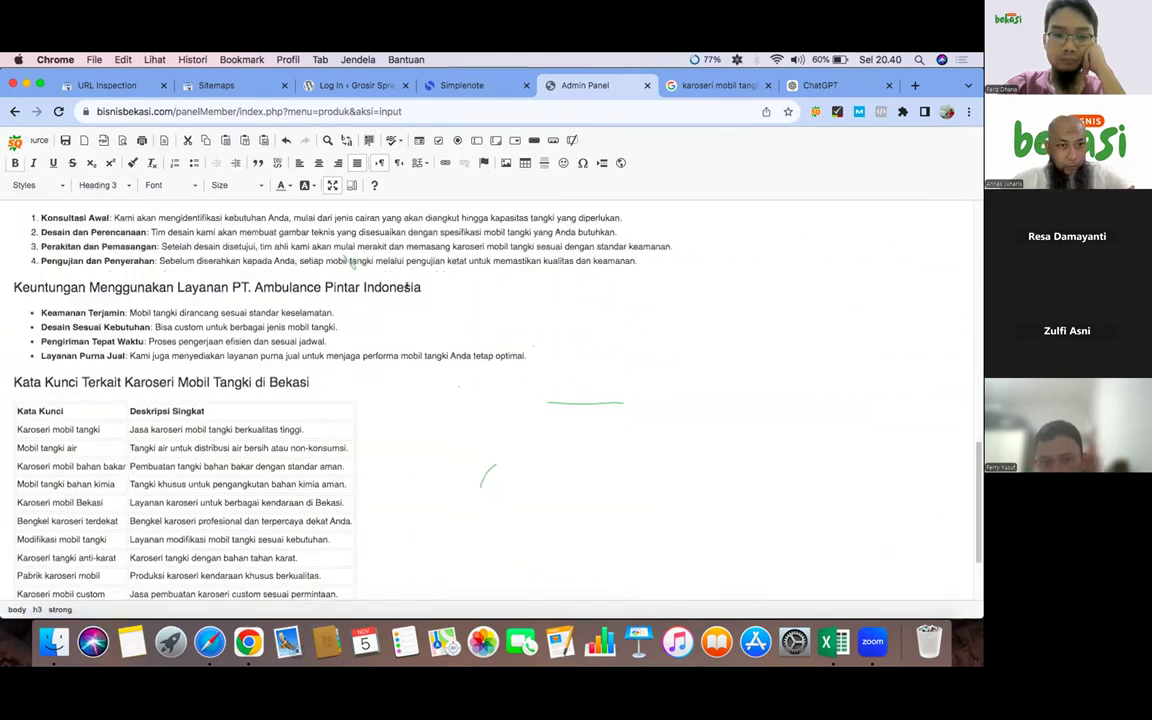
pyautogui.moveTo(309, 382); pyautogui.dragTo(14, 382)
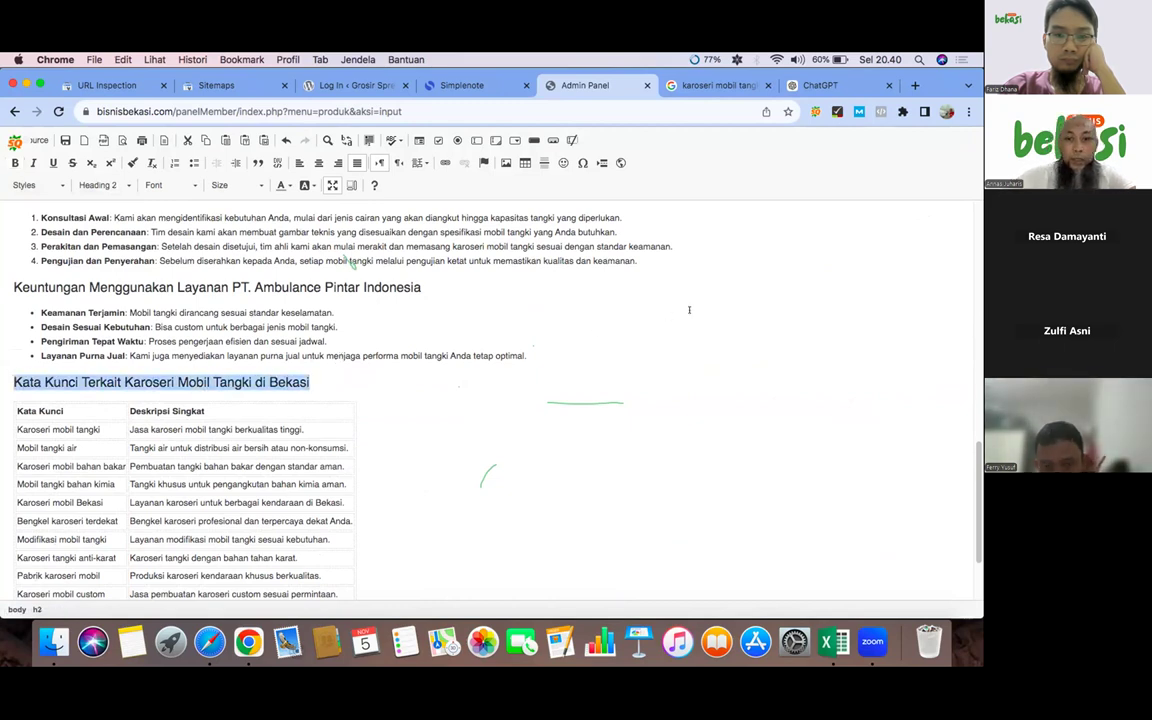
# Rename the Kata Kunci heading to 'Layanan Karoseri Mobil Tangki' and its table header cell to 'Layanan'
pyautogui.write('Layanan ')
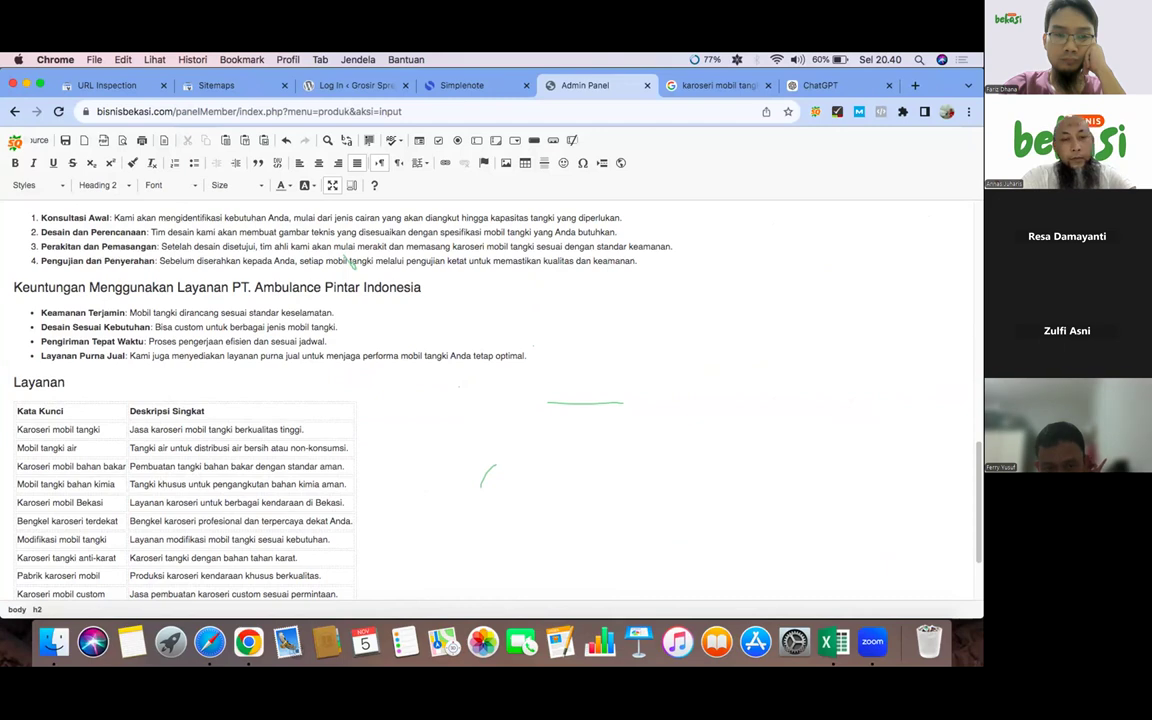
pyautogui.write('Karoseri Mobil')
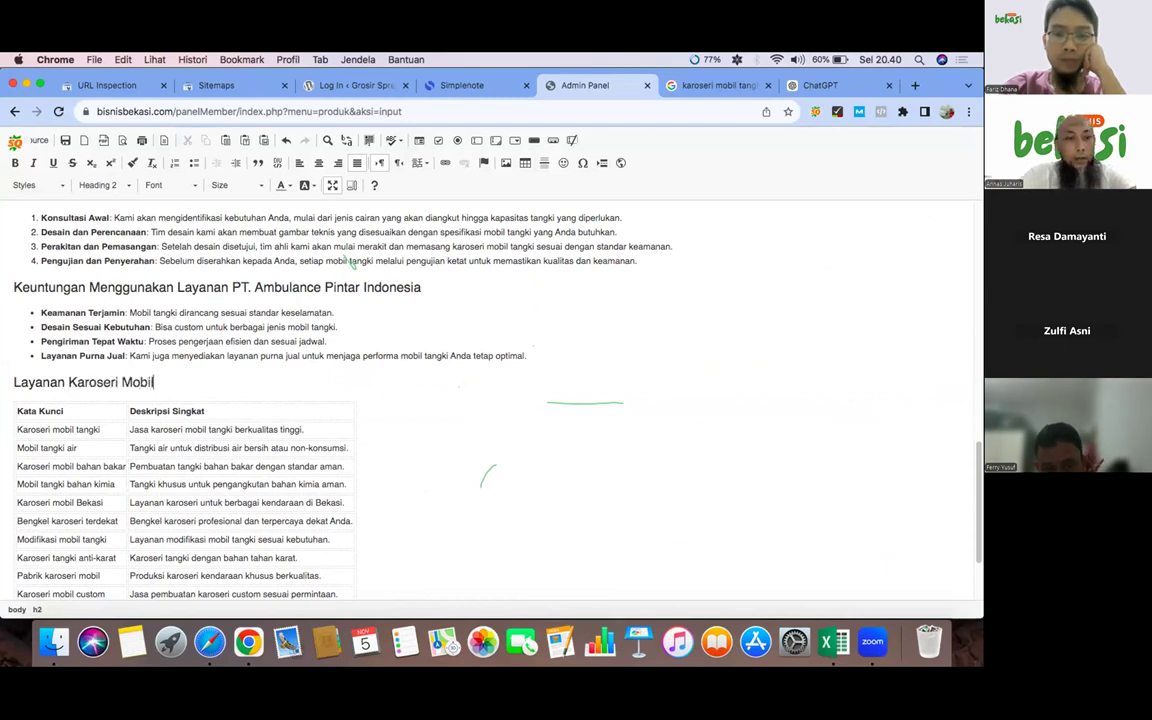
pyautogui.write(' Tangki')
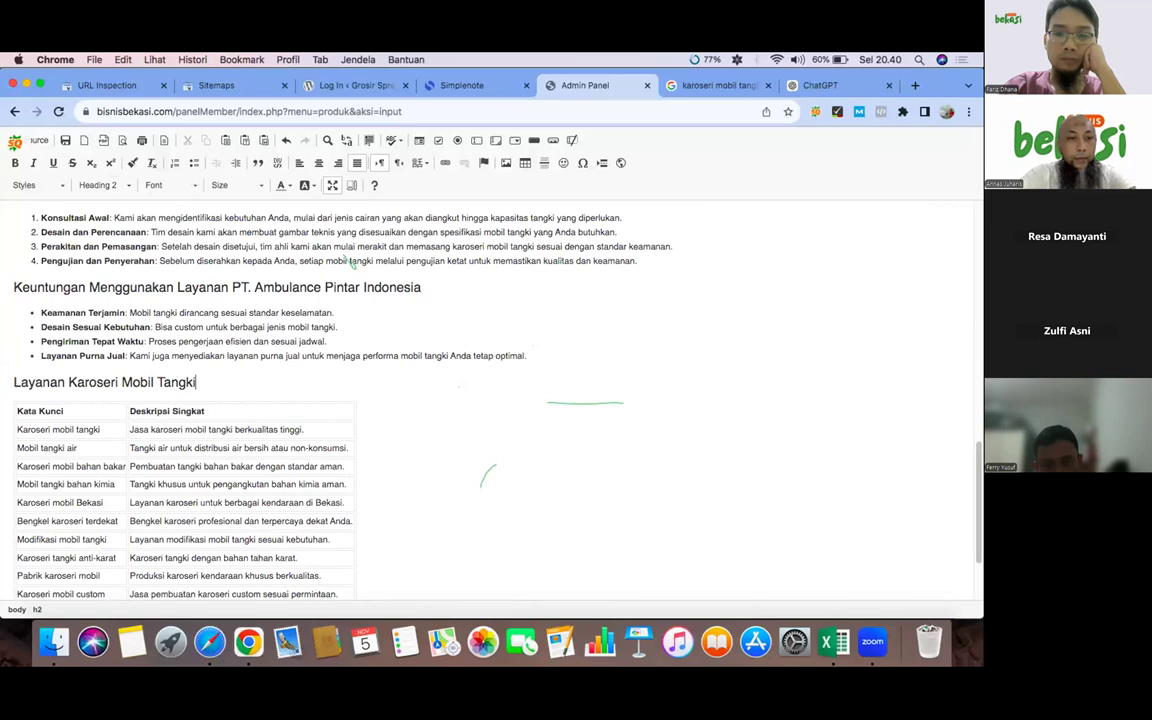
pyautogui.click(236, 407)
pyautogui.press('BackSpace')
pyautogui.press('BackSpace')
pyautogui.press('BackSpace')
pyautogui.press('BackSpace')
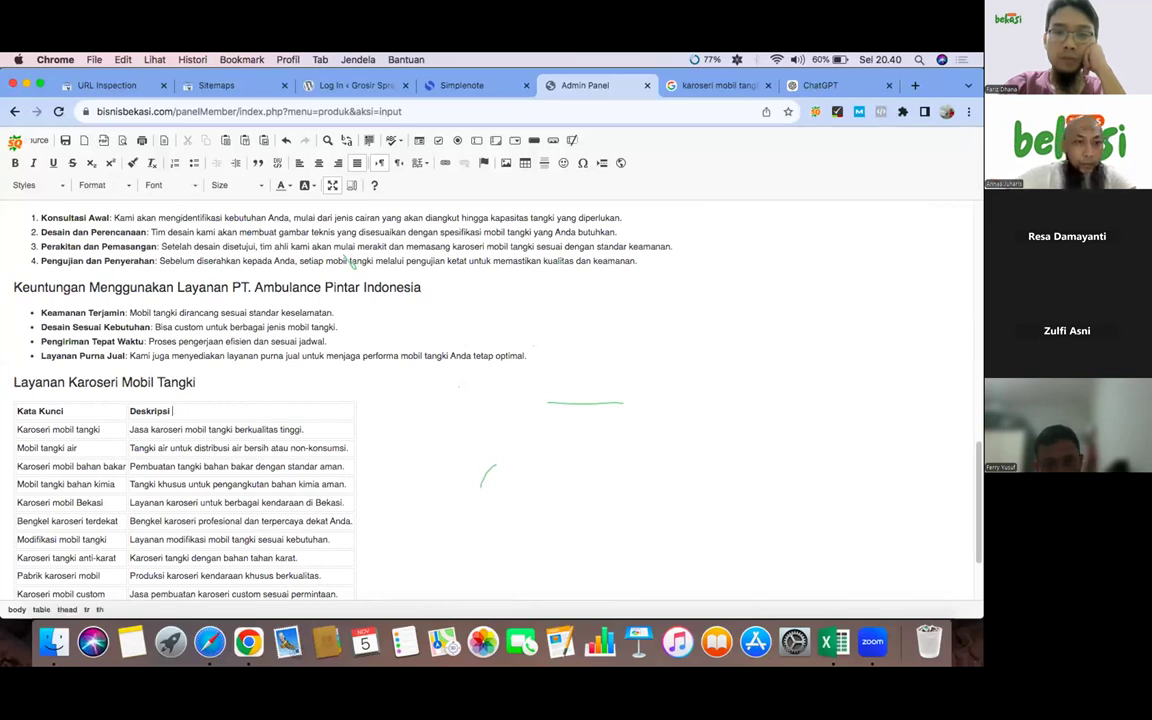
pyautogui.moveTo(64, 411); pyautogui.dragTo(3, 405)
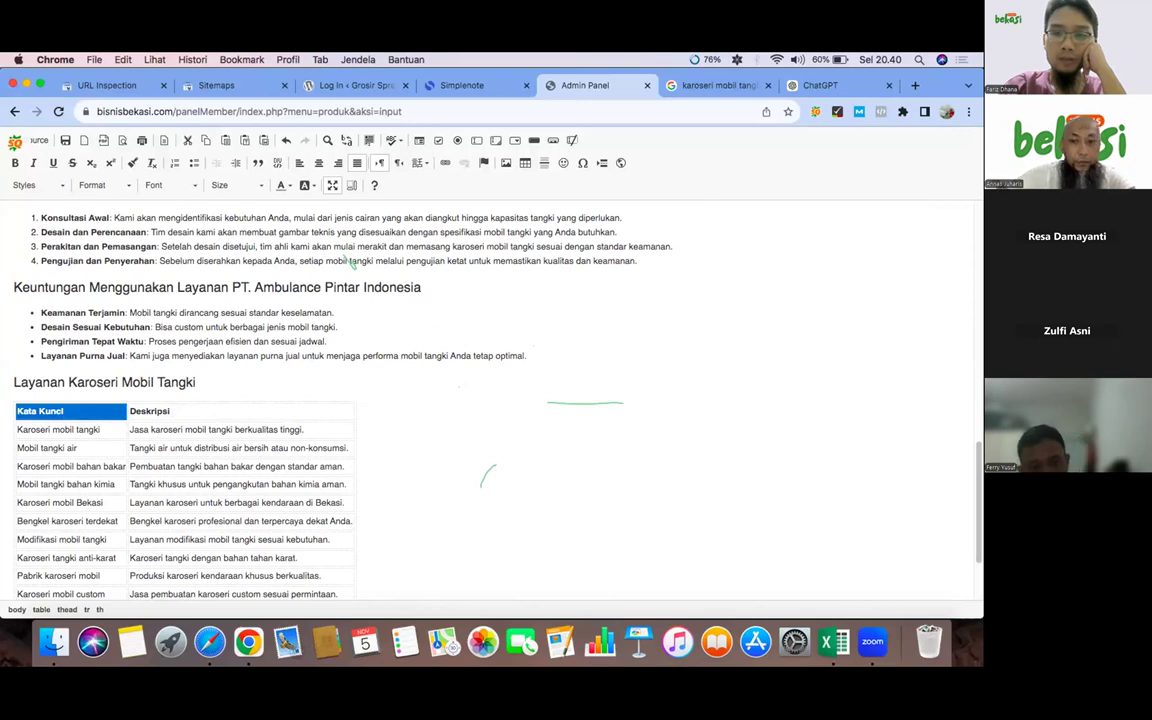
pyautogui.write('Layanan')
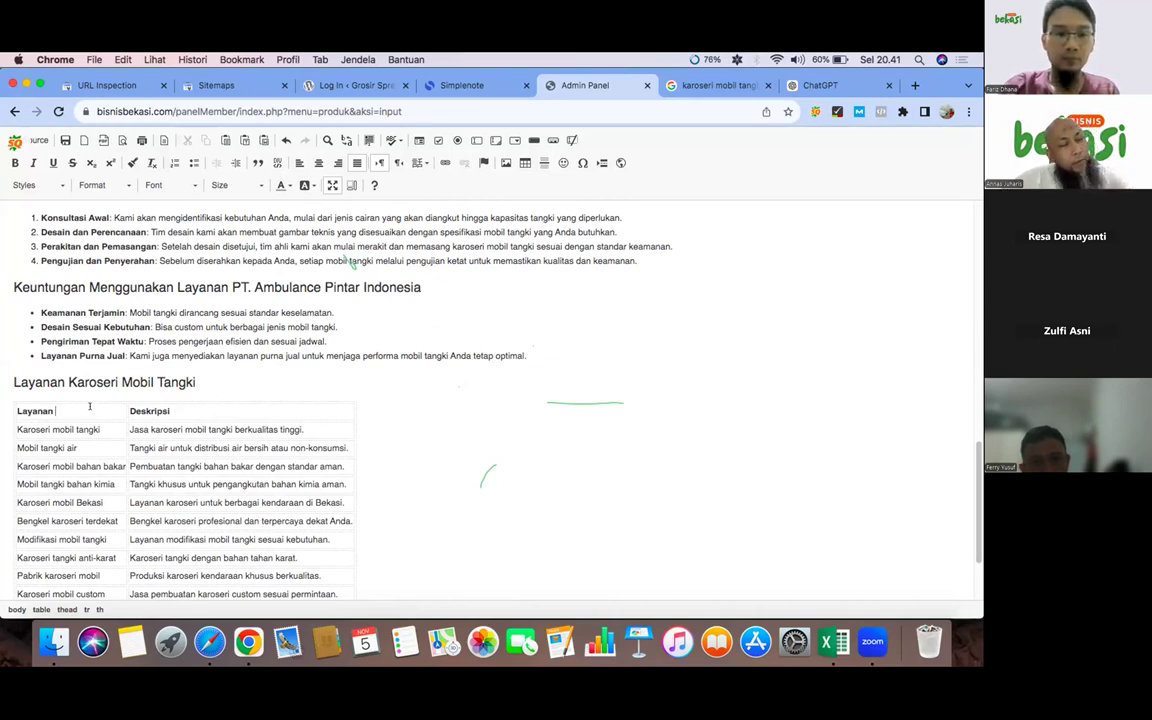
# Give the keyword table a border size of 2 in Table Properties
pyautogui.moveTo(89, 406); pyautogui.dragTo(290, 487)
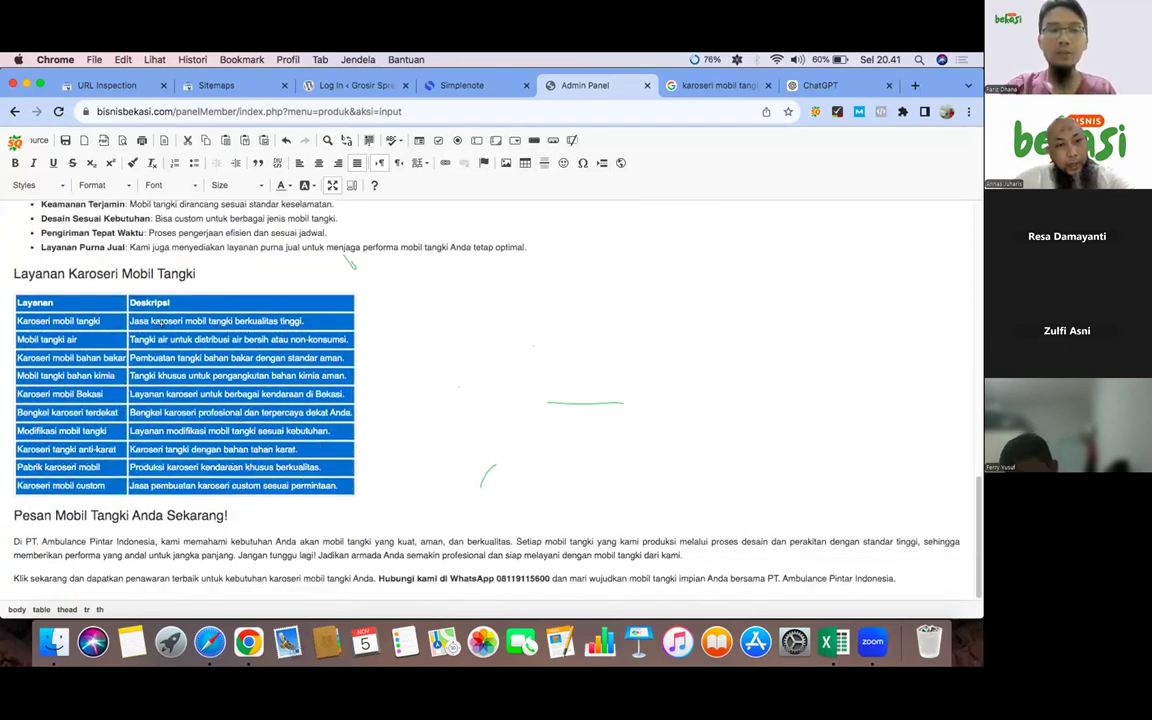
pyautogui.rightClick(170, 335)
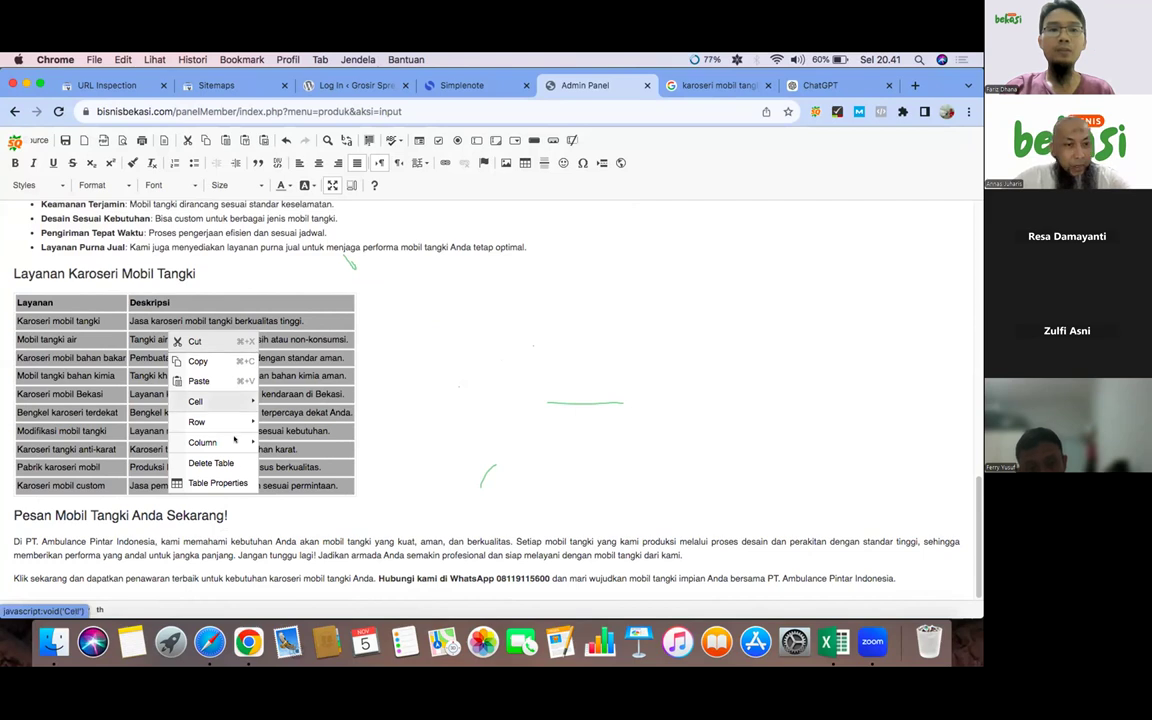
pyautogui.click(238, 483)
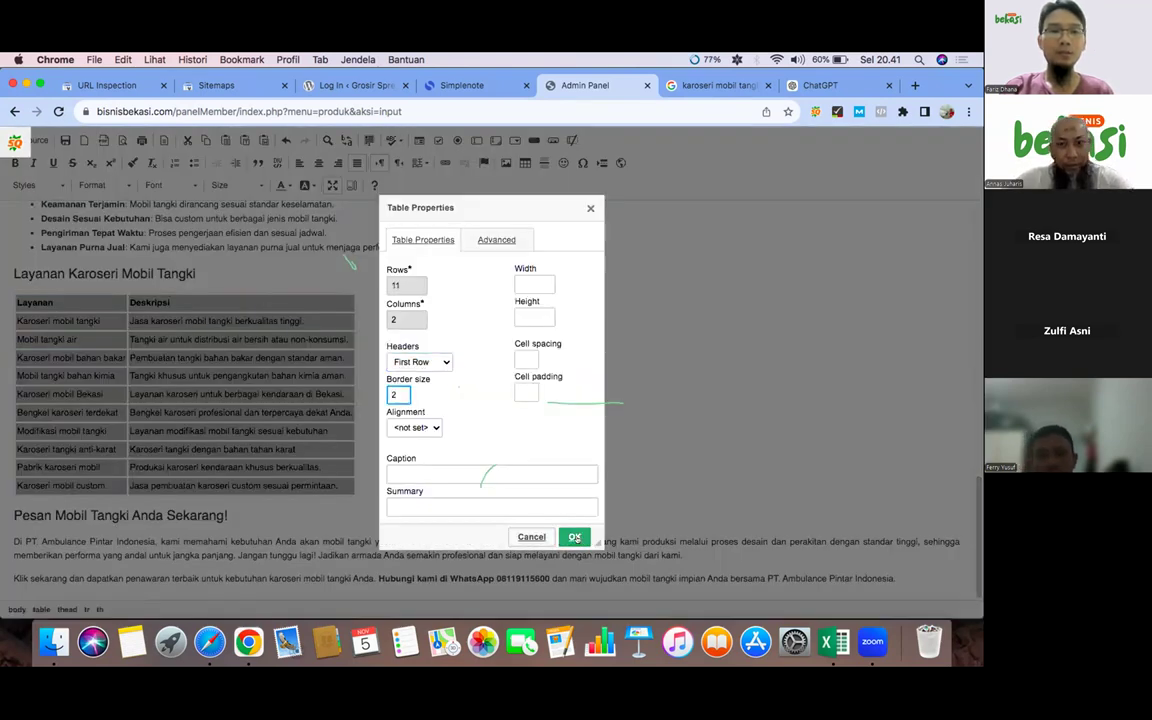
pyautogui.click(572, 537)
pyautogui.click(297, 498)
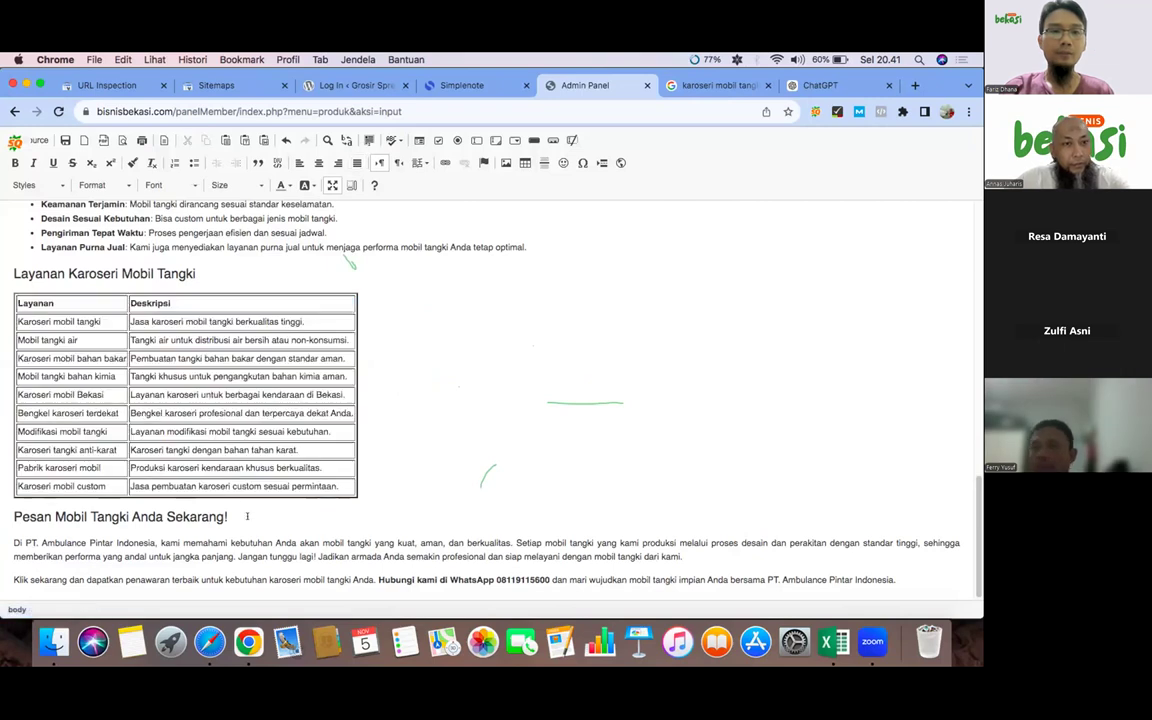
# Make 'Pesan Mobil Tangki Anda Sekarang!' a Heading 3
pyautogui.moveTo(246, 517); pyautogui.dragTo(12, 517)
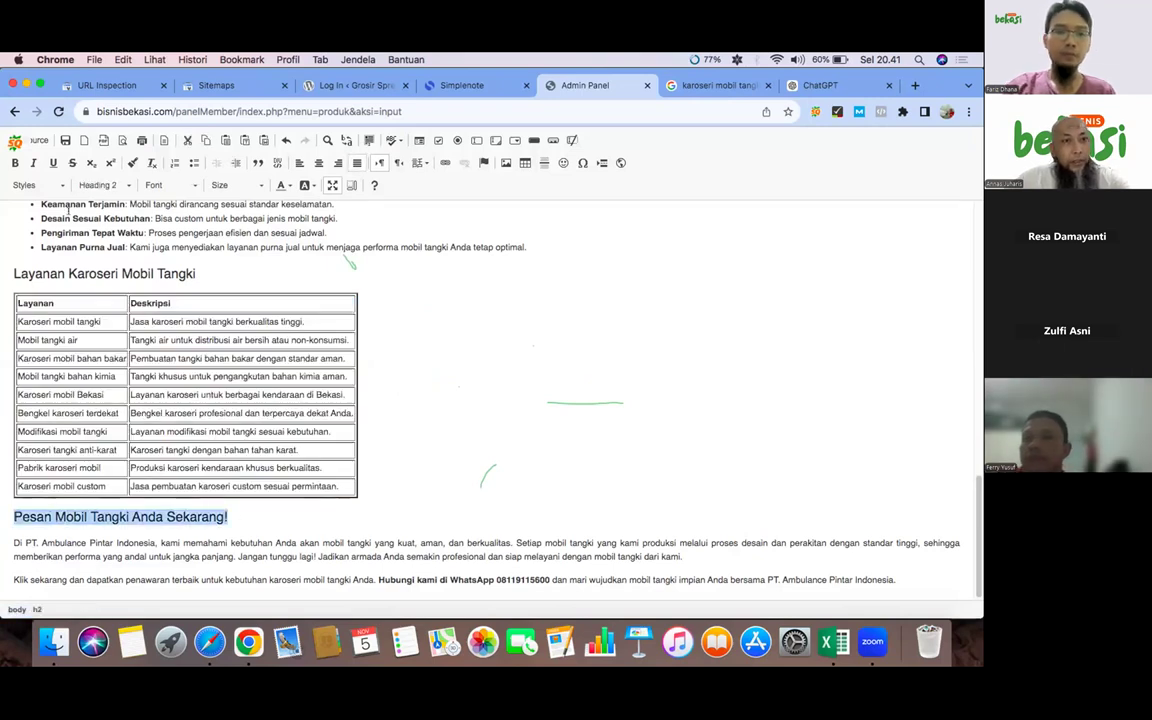
pyautogui.click(110, 185)
pyautogui.click(98, 291)
pyautogui.scroll(10, 388, 411)
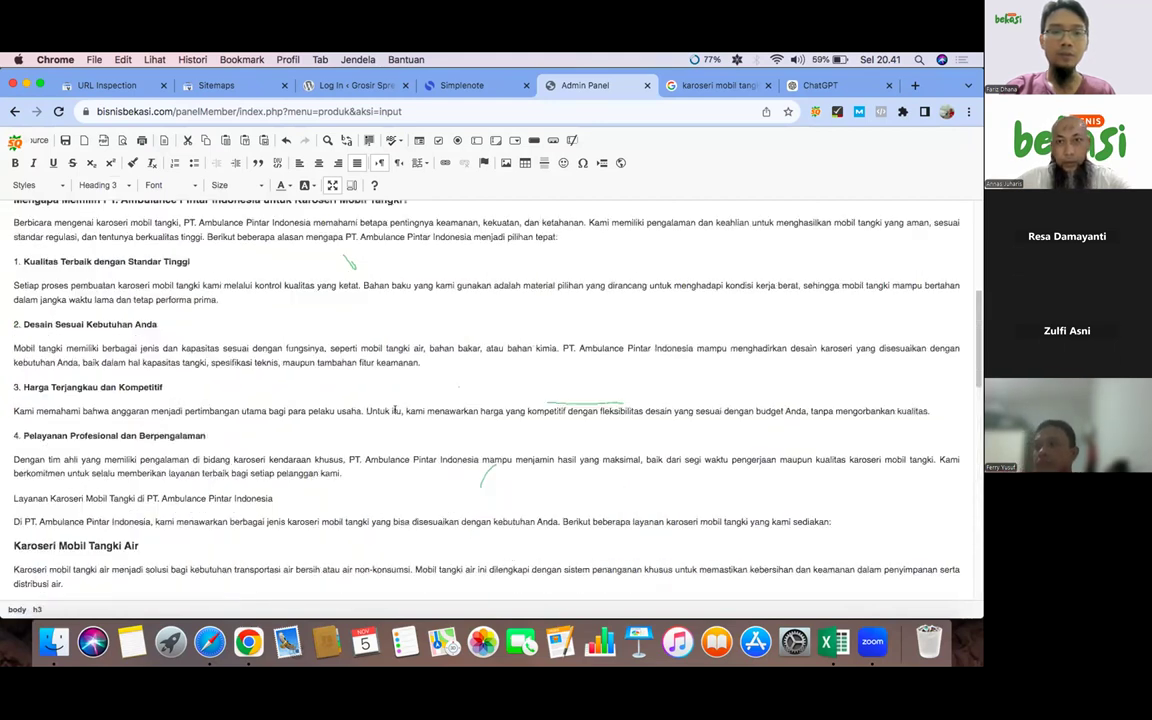
pyautogui.scroll(5, 394, 410)
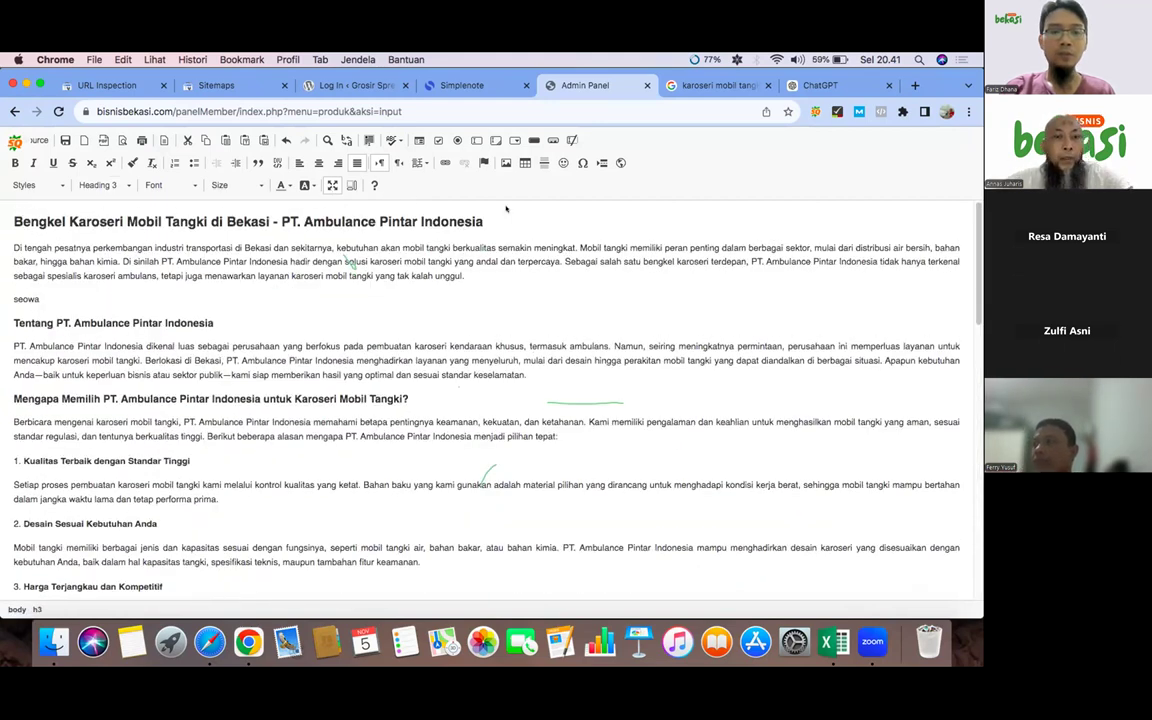
# Restore the editor from full-page size and return to the ChatGPT conversation
pyautogui.click(332, 185)
pyautogui.scroll(2, 477, 275)
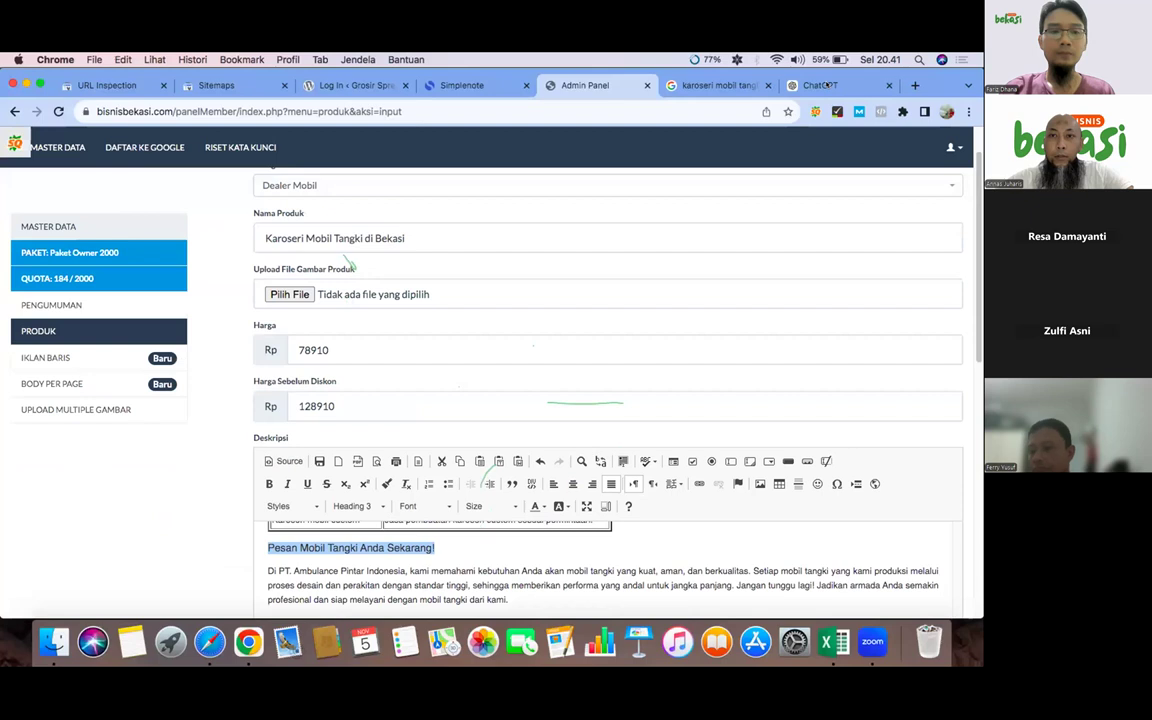
pyautogui.click(820, 86)
pyautogui.scroll(-2, 550, 362)
pyautogui.scroll(1, 550, 362)
pyautogui.scroll(3, 550, 362)
pyautogui.scroll(-4, 584, 375)
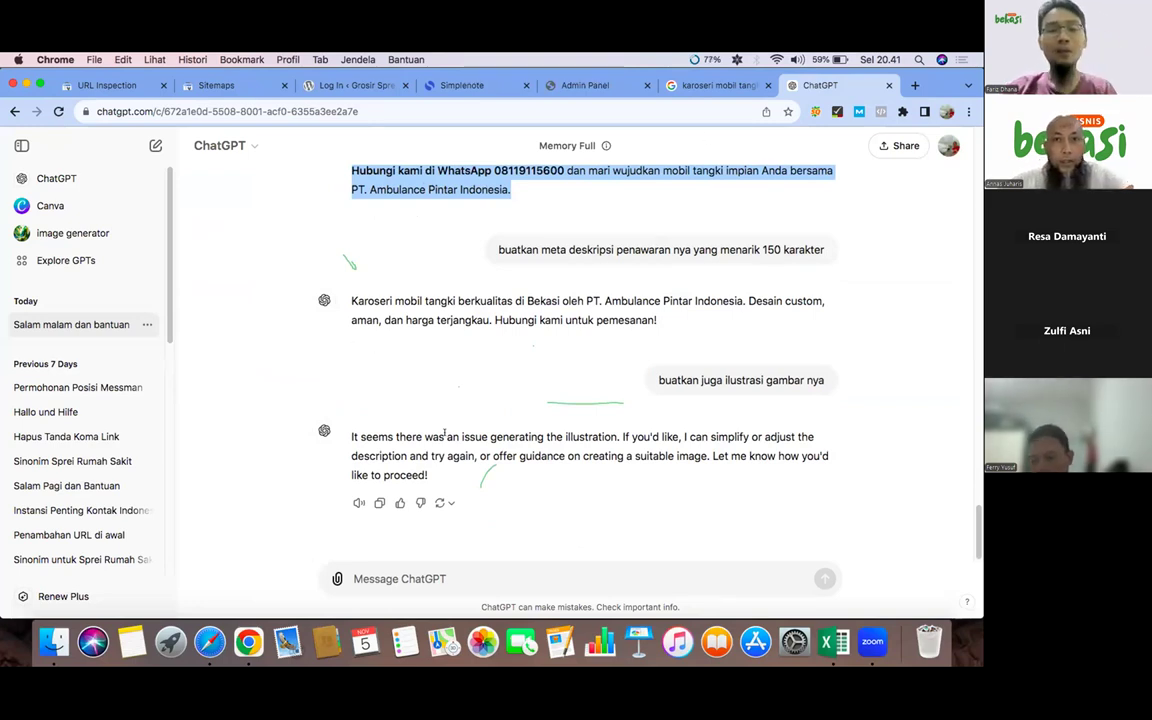
# Open the 'jasa bengkel karoseri mobil tangki jagomuamalah' folder in Finder, then return to Chrome
pyautogui.hotkey('ctrl', 'Up')
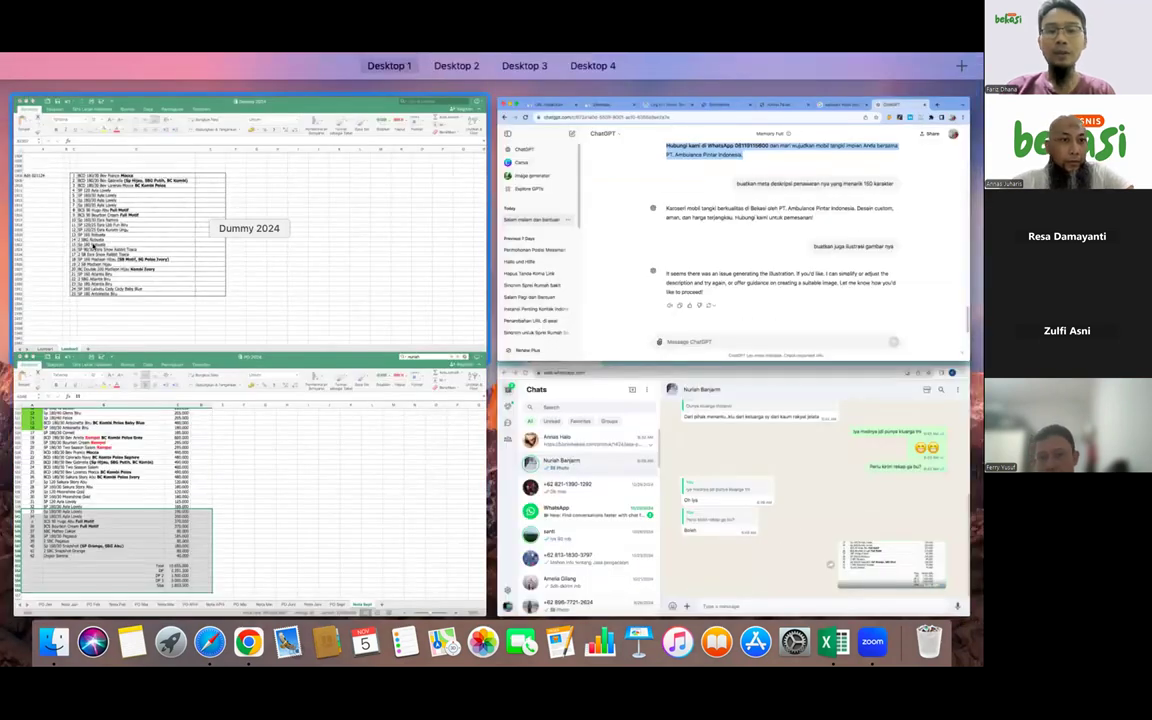
pyautogui.hotkey('ctrl', 'Right')
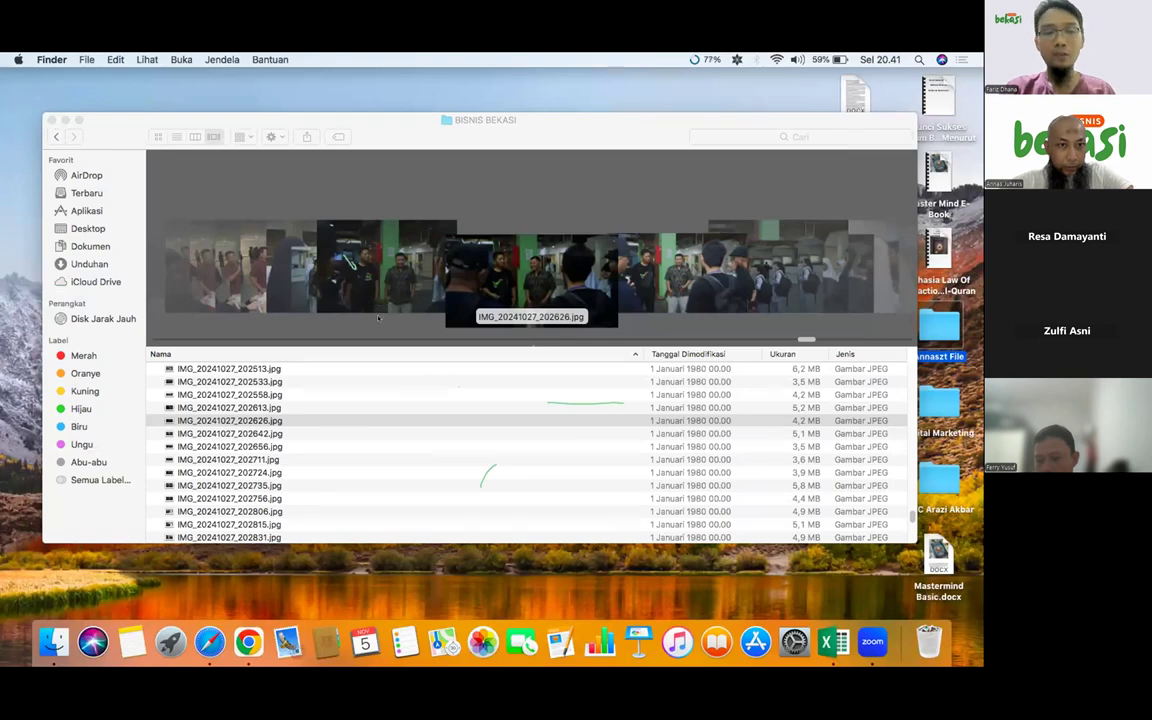
pyautogui.scroll(-10, 379, 318)
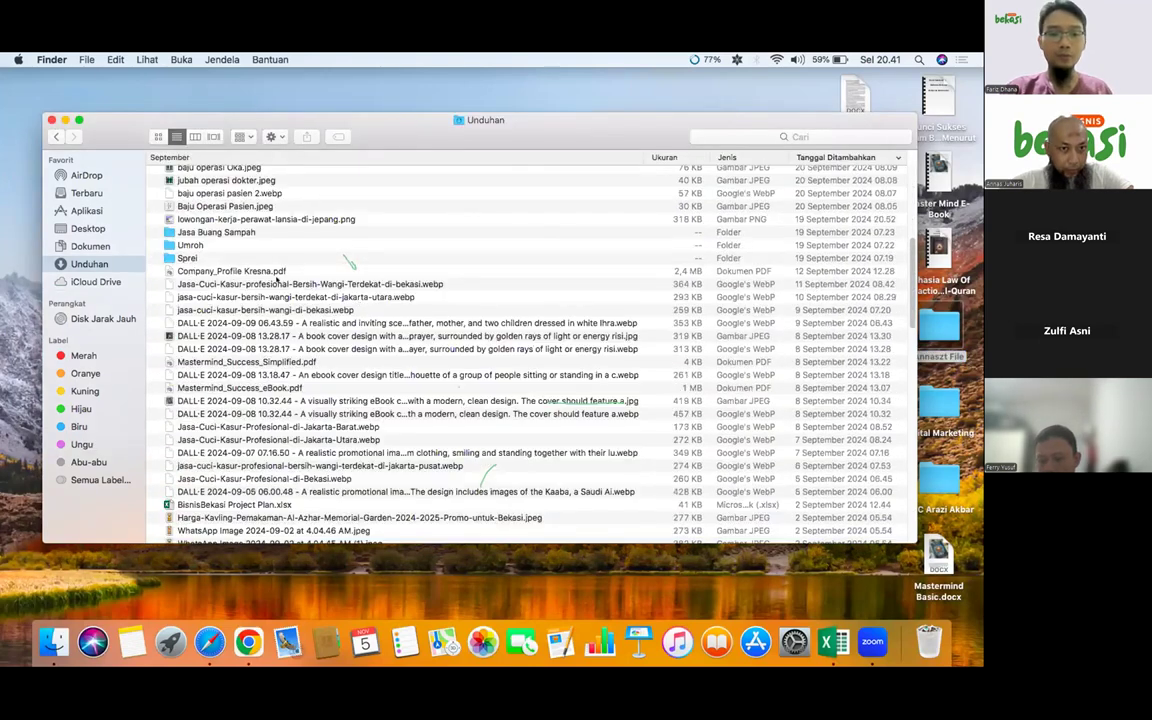
pyautogui.scroll(-15, 257, 396)
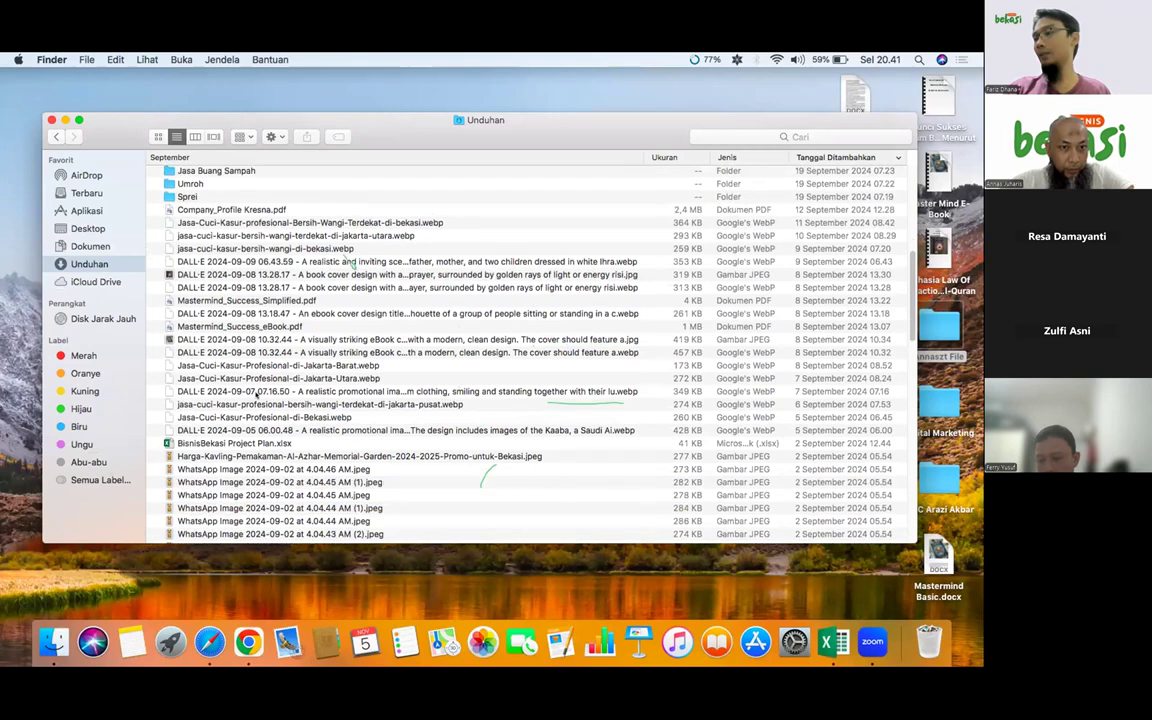
pyautogui.scroll(-10, 257, 396)
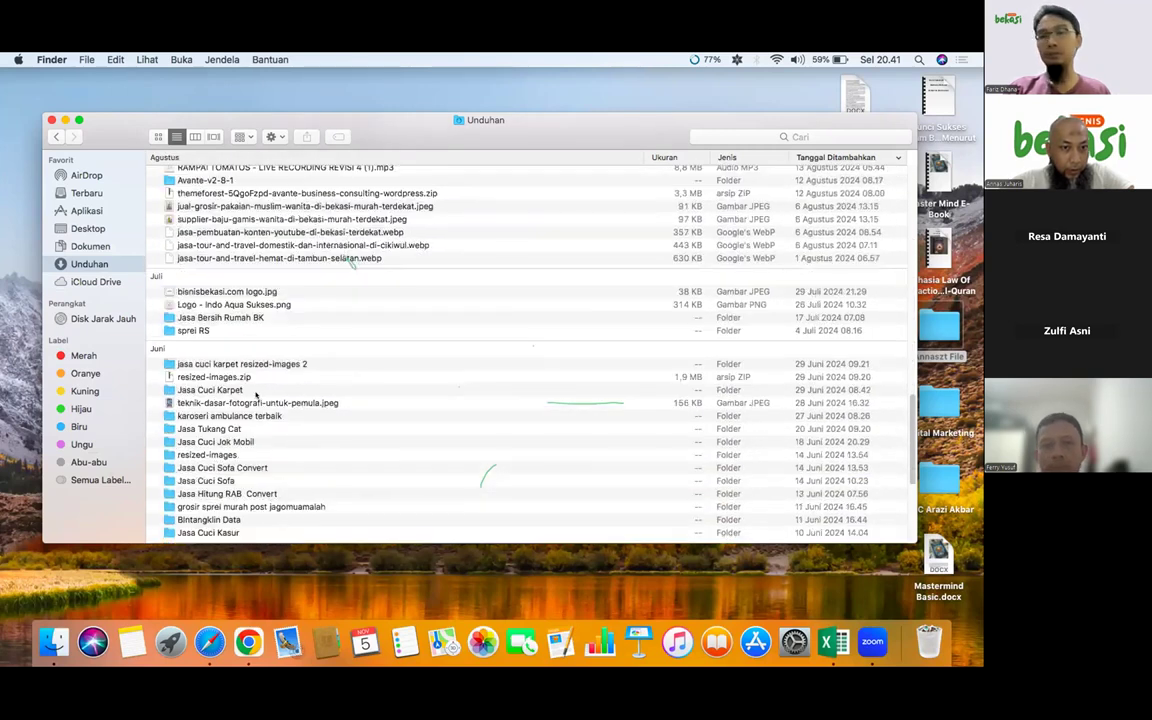
pyautogui.scroll(-8, 257, 396)
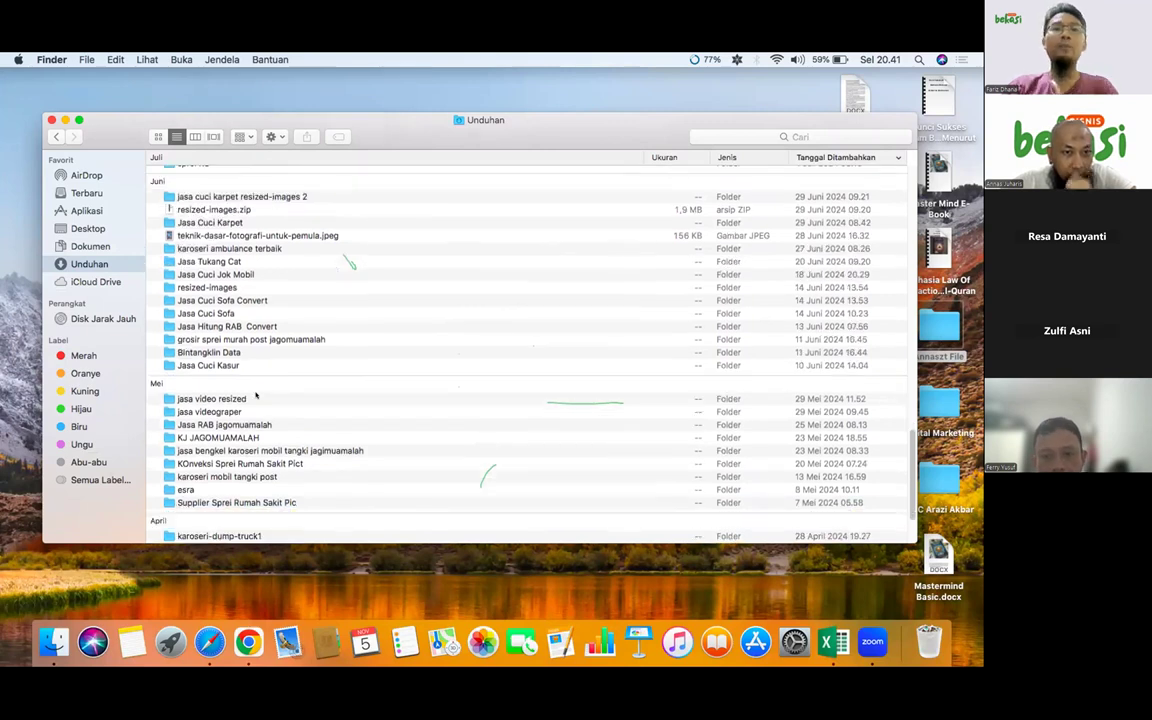
pyautogui.click(310, 451)
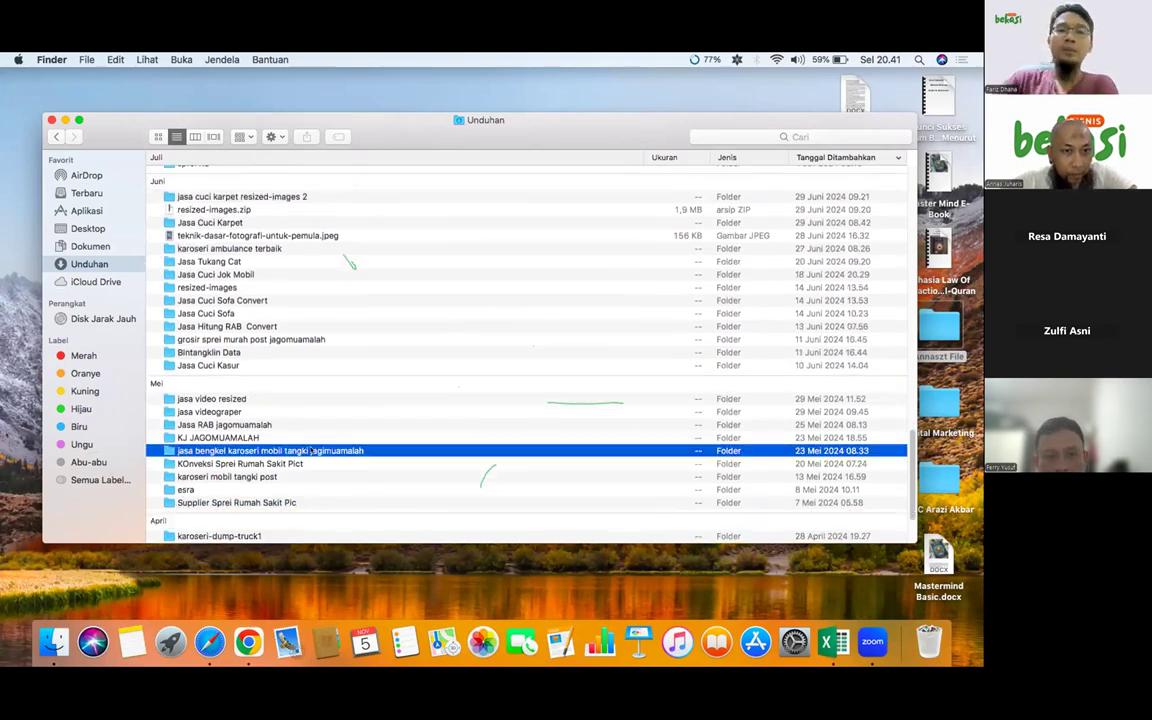
pyautogui.doubleClick(310, 451)
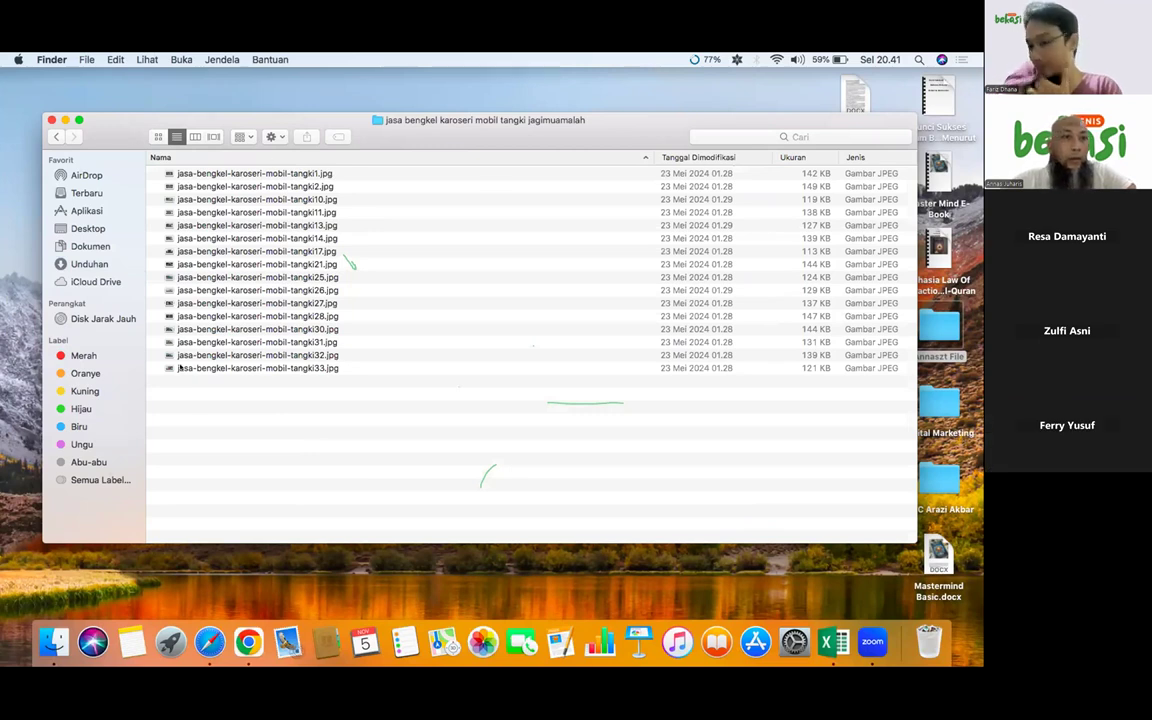
pyautogui.click(247, 630)
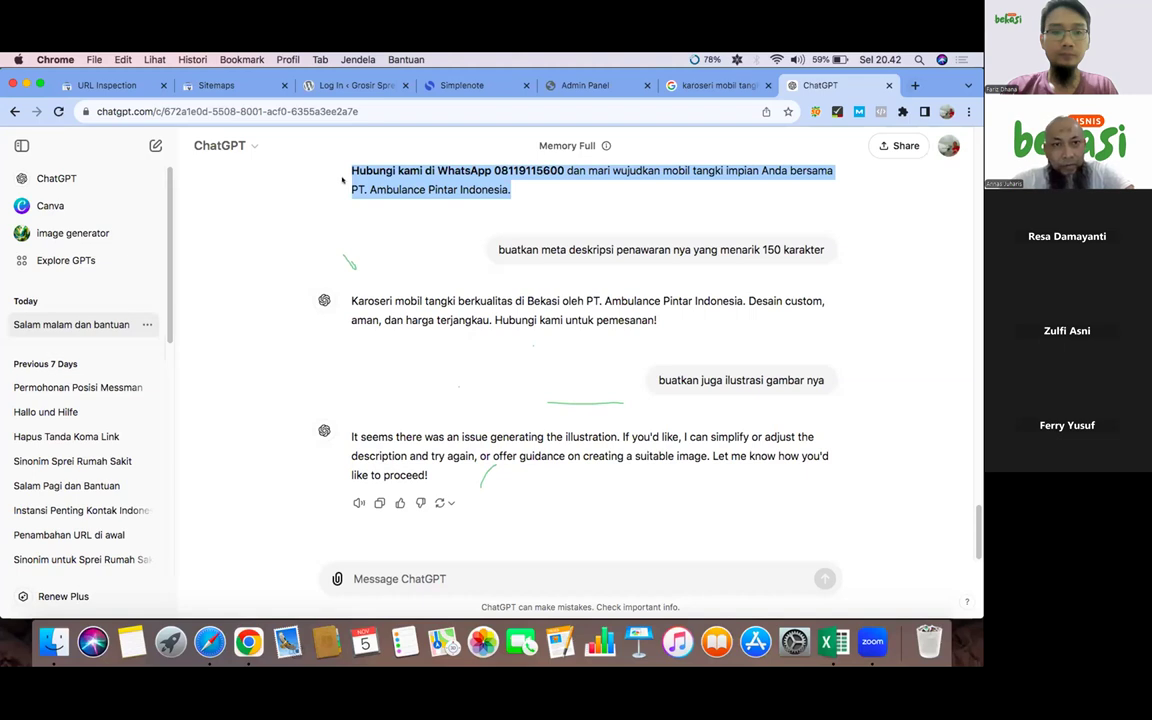
pyautogui.hotkey('ctrl', 't')
# Go to imageresizer.com in the new tab
pyautogui.click(297, 111)
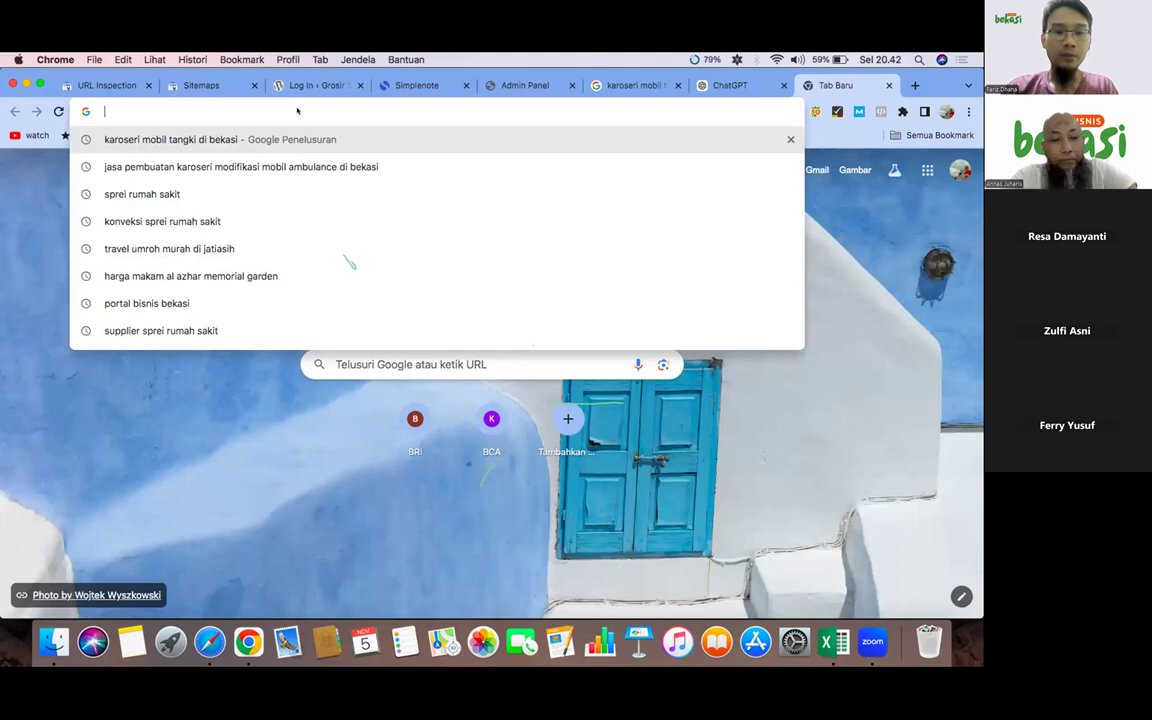
pyautogui.write('resi')
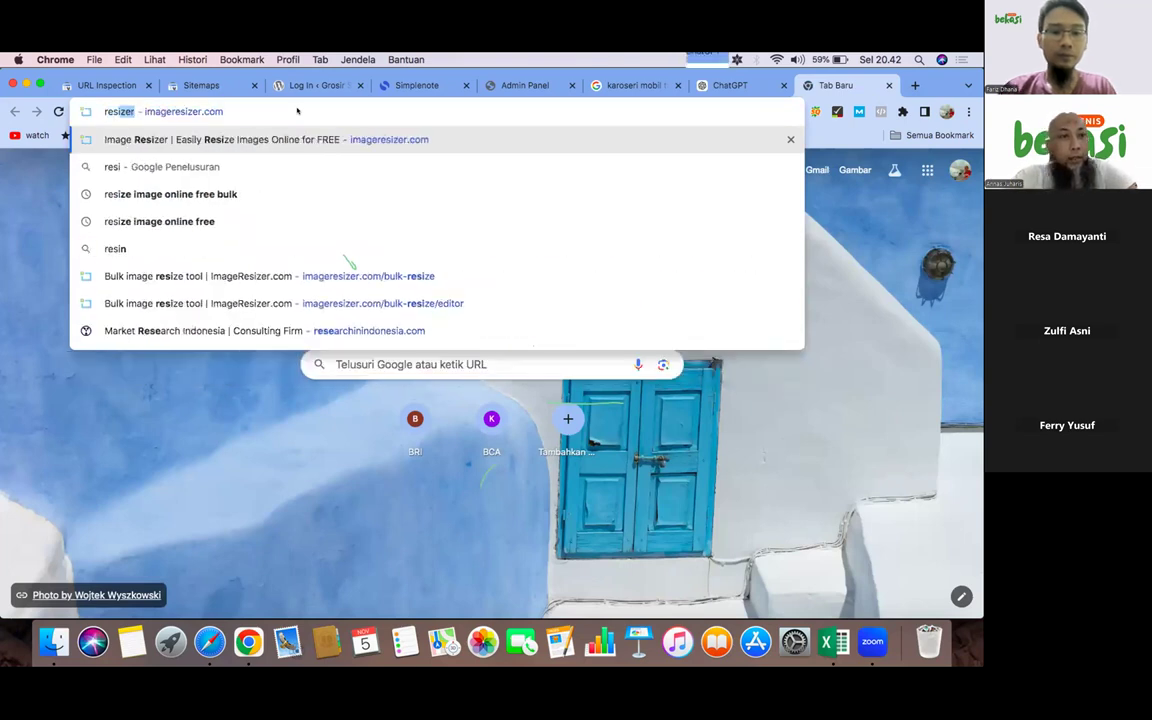
pyautogui.press('Return')
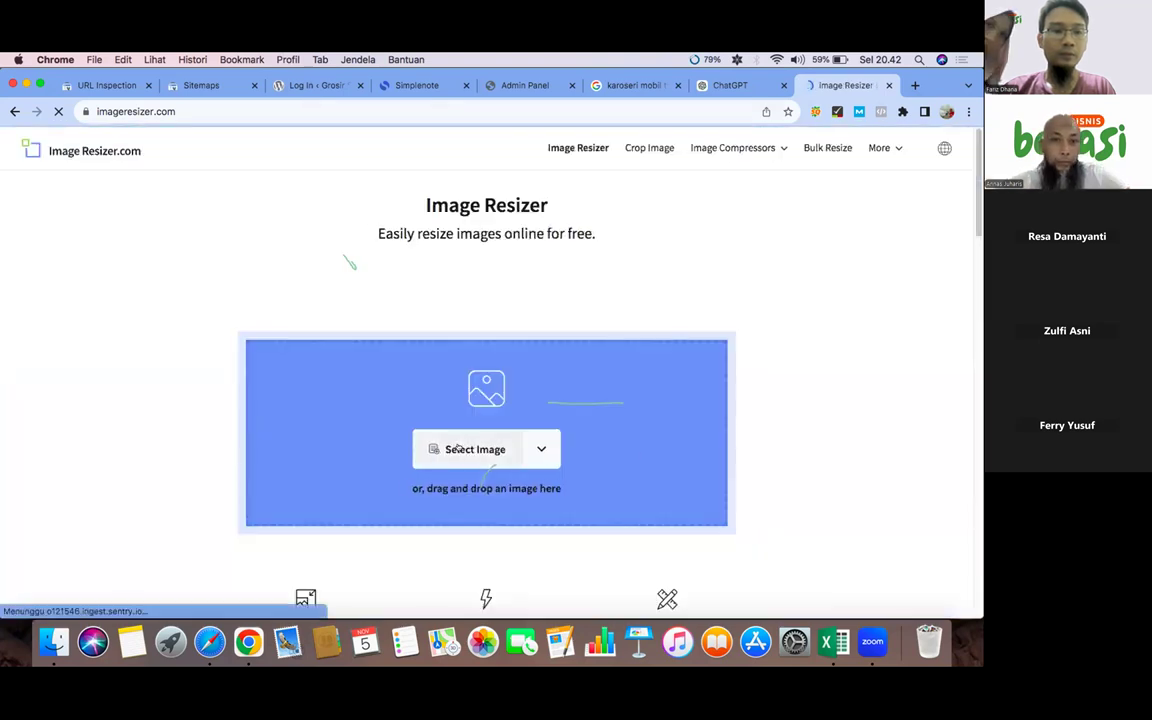
# Upload bengkel-karoseri-mobil-tangki22.jpg from Downloads and start setting its width
pyautogui.click(460, 449)
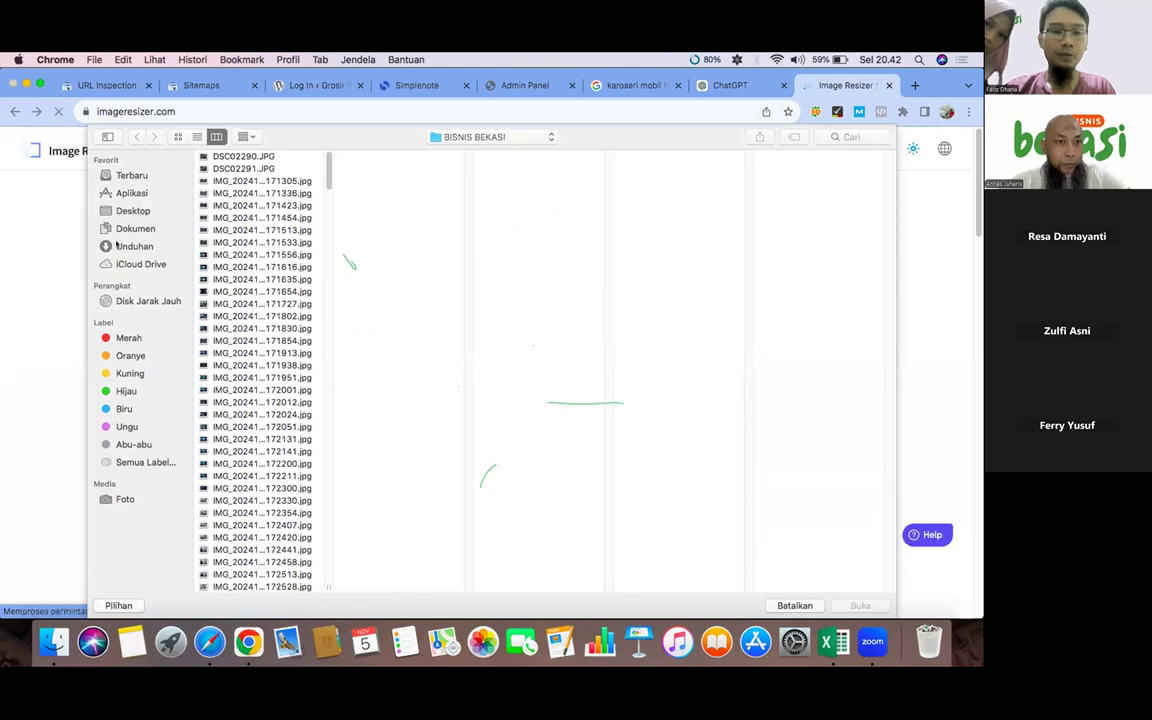
pyautogui.click(120, 245)
pyautogui.scroll(-2, 266, 374)
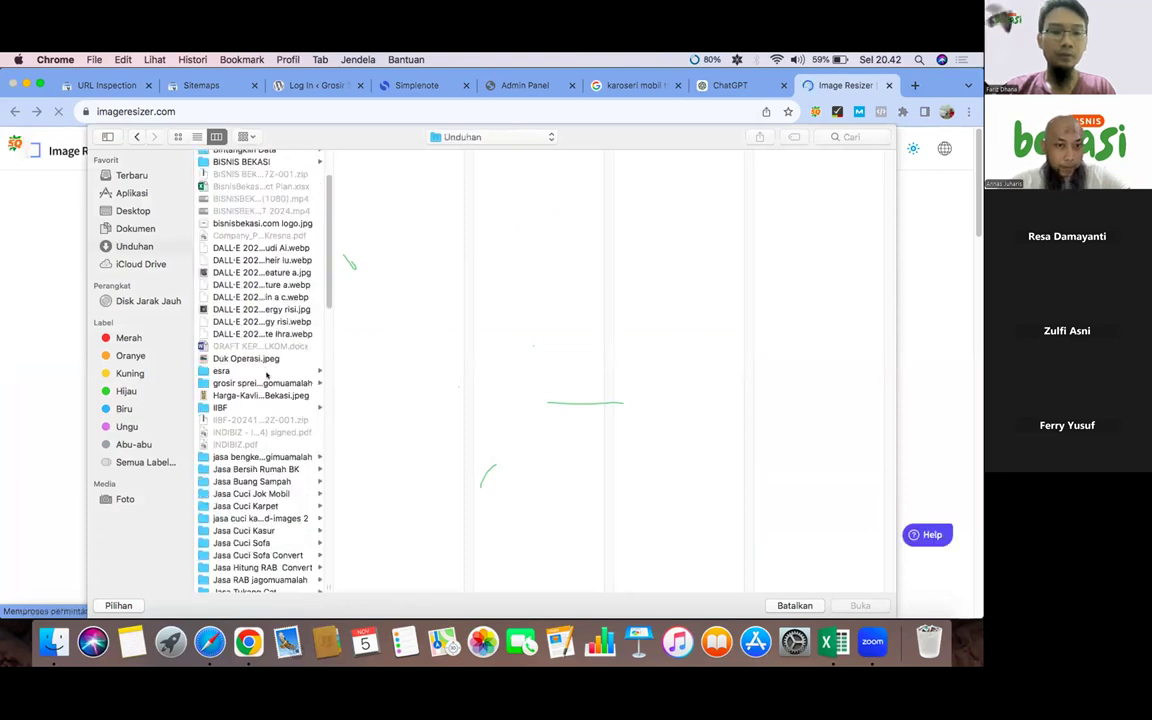
pyautogui.scroll(-3, 266, 374)
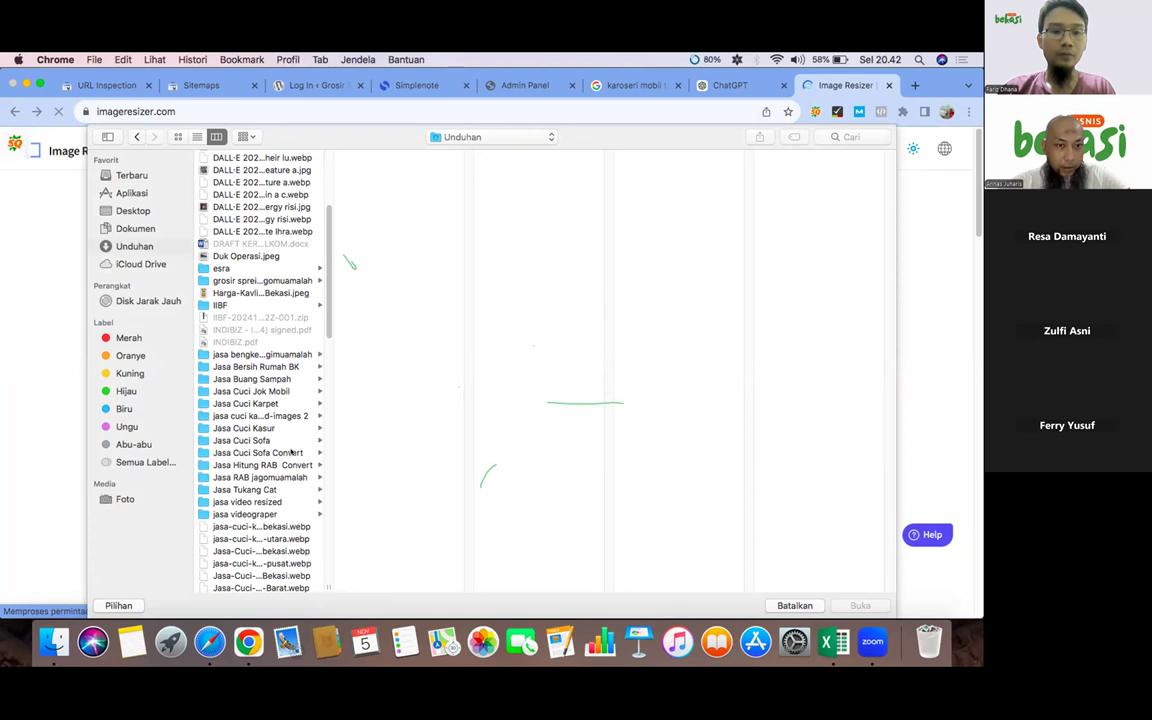
pyautogui.scroll(-10, 287, 488)
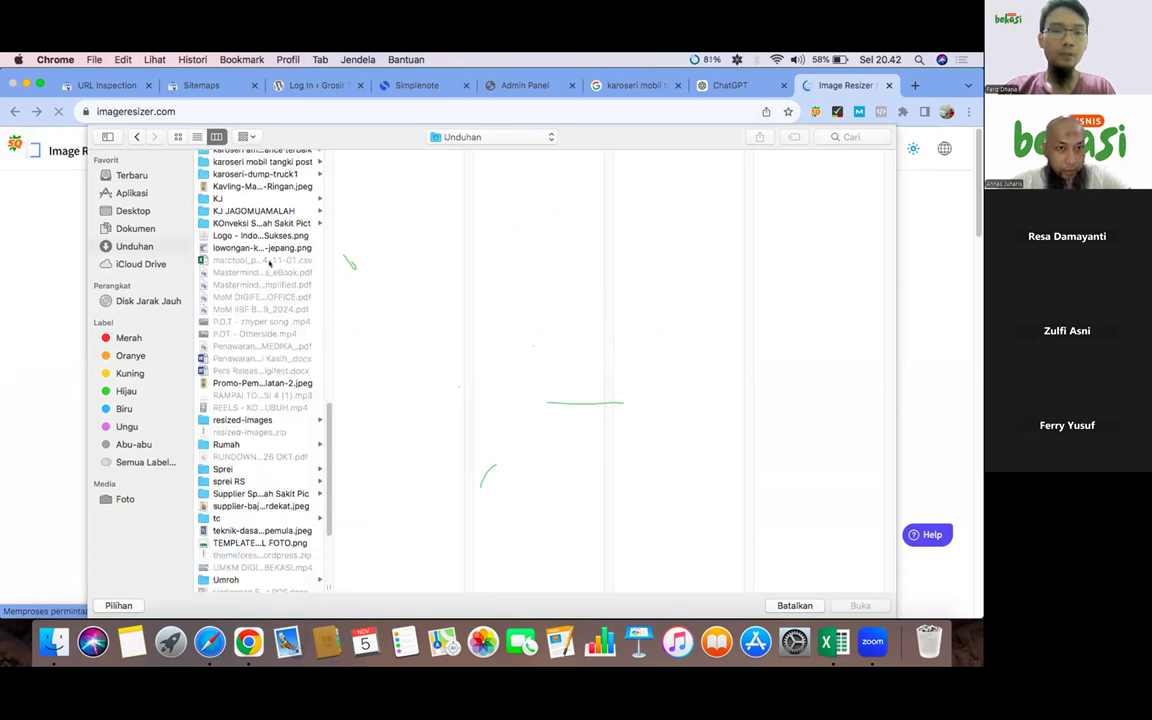
pyautogui.click(268, 161)
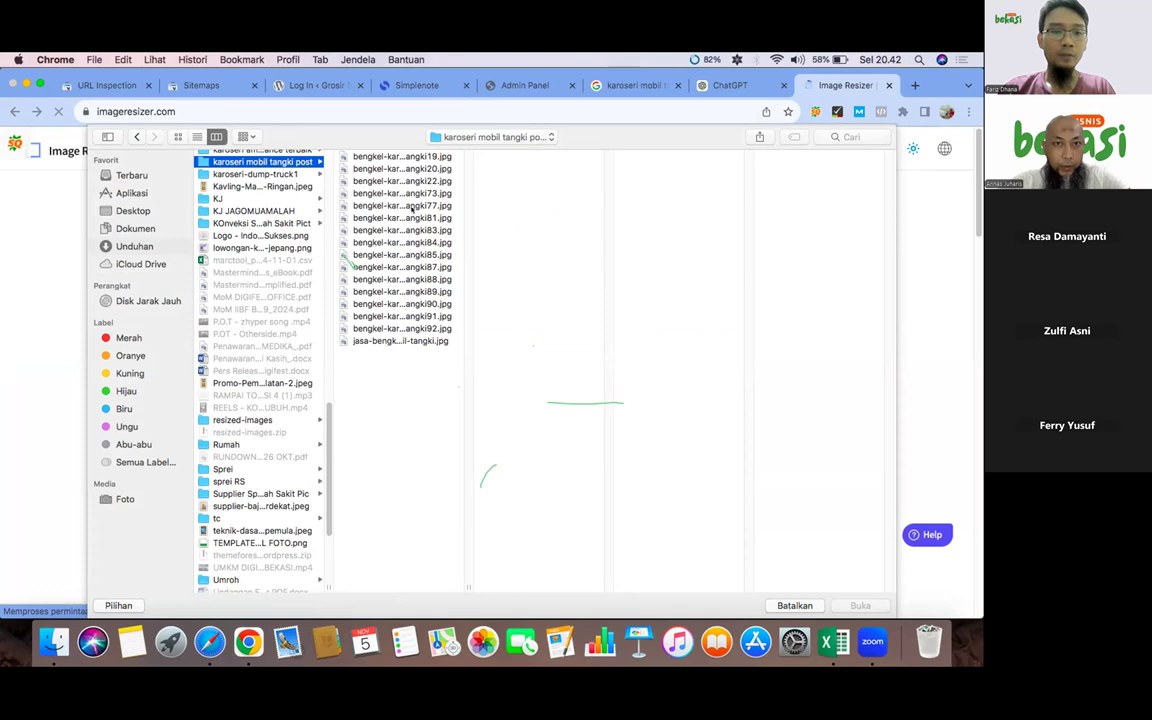
pyautogui.doubleClick(374, 172)
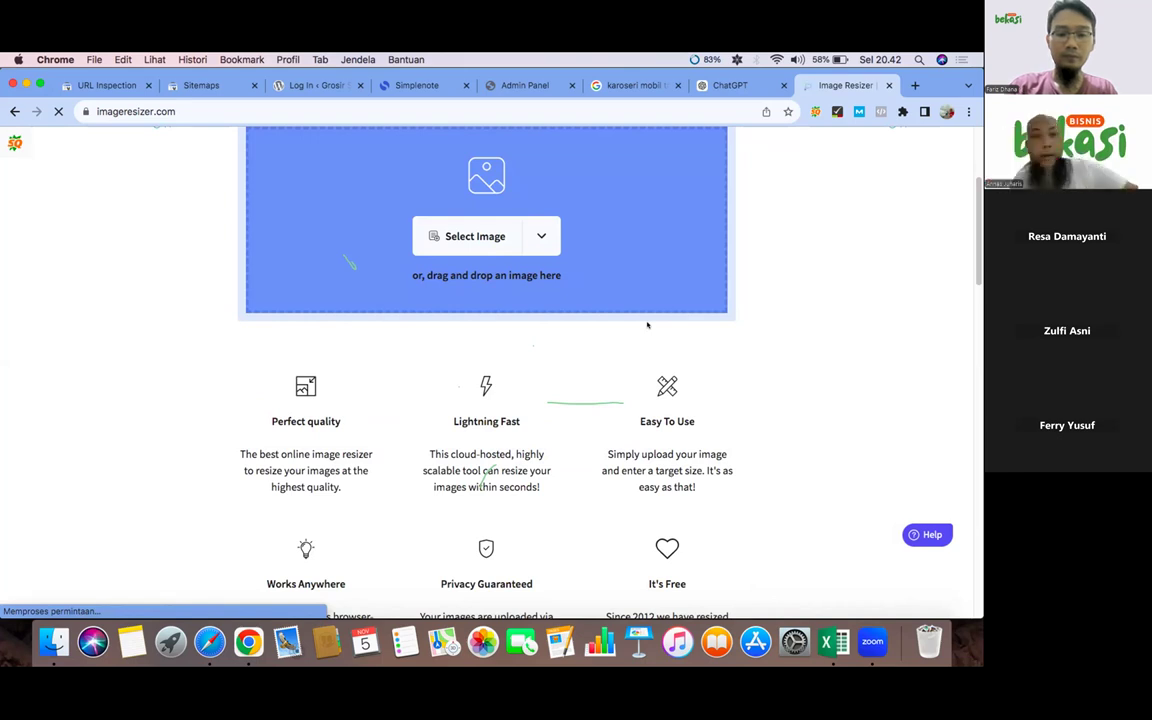
pyautogui.scroll(2, 659, 330)
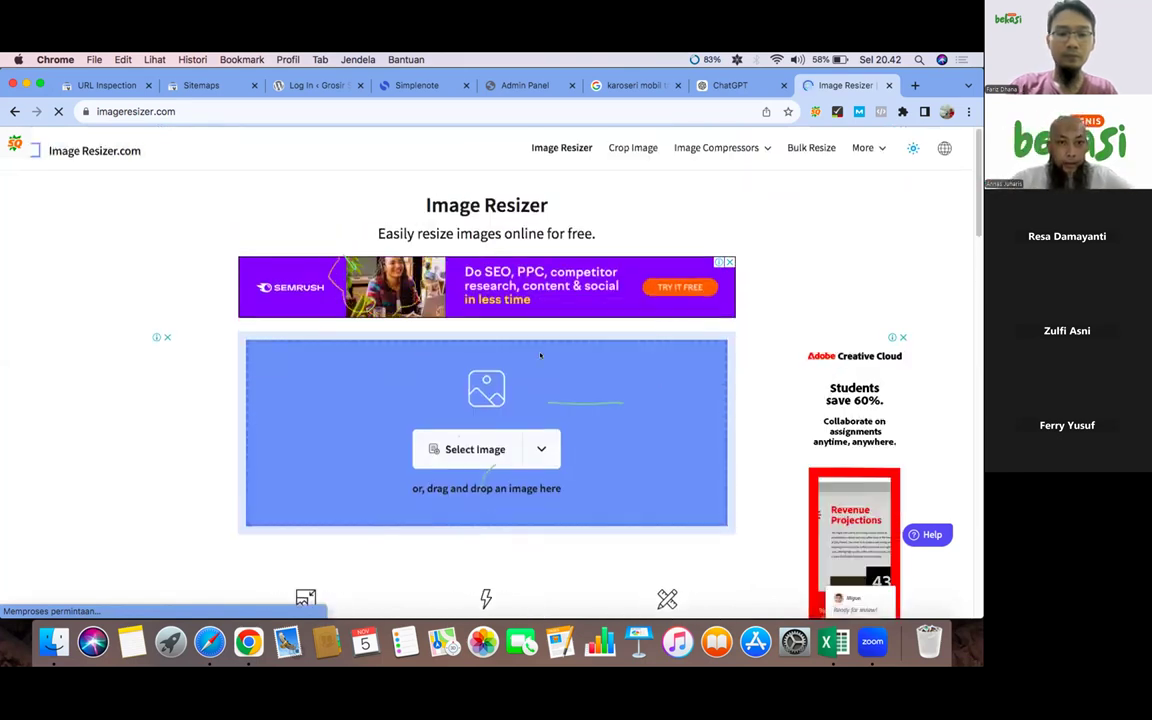
pyautogui.scroll(-5, 535, 357)
pyautogui.scroll(-5, 532, 360)
pyautogui.scroll(10, 532, 365)
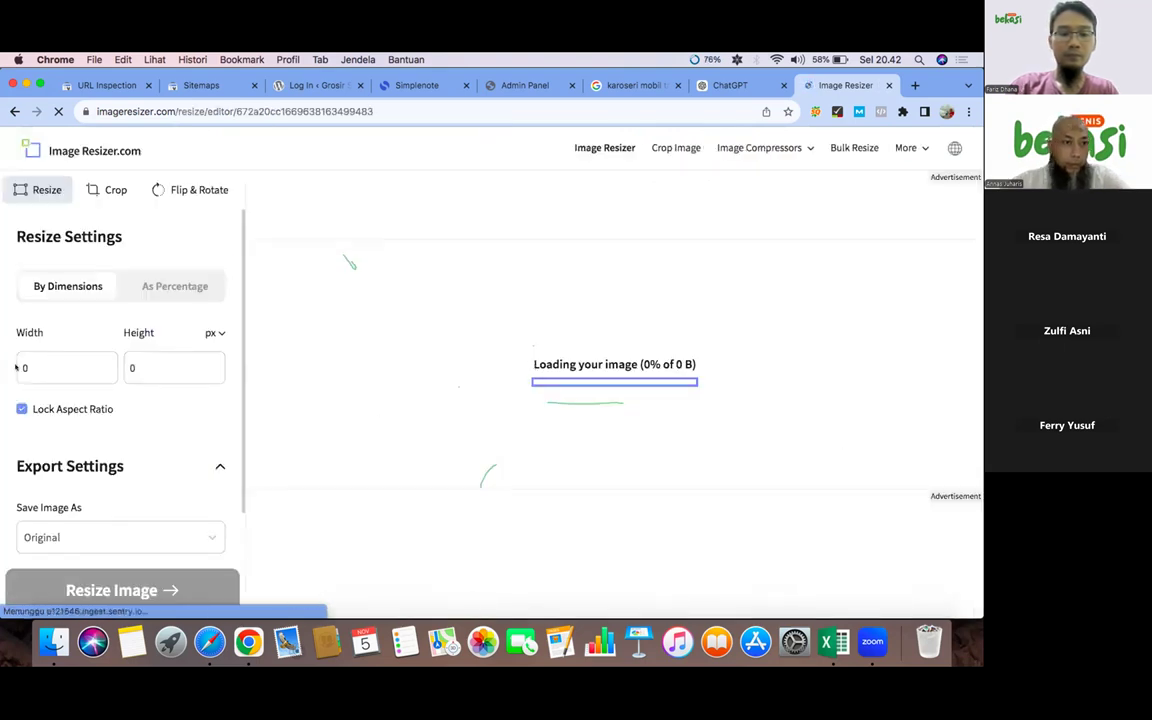
pyautogui.click(44, 358)
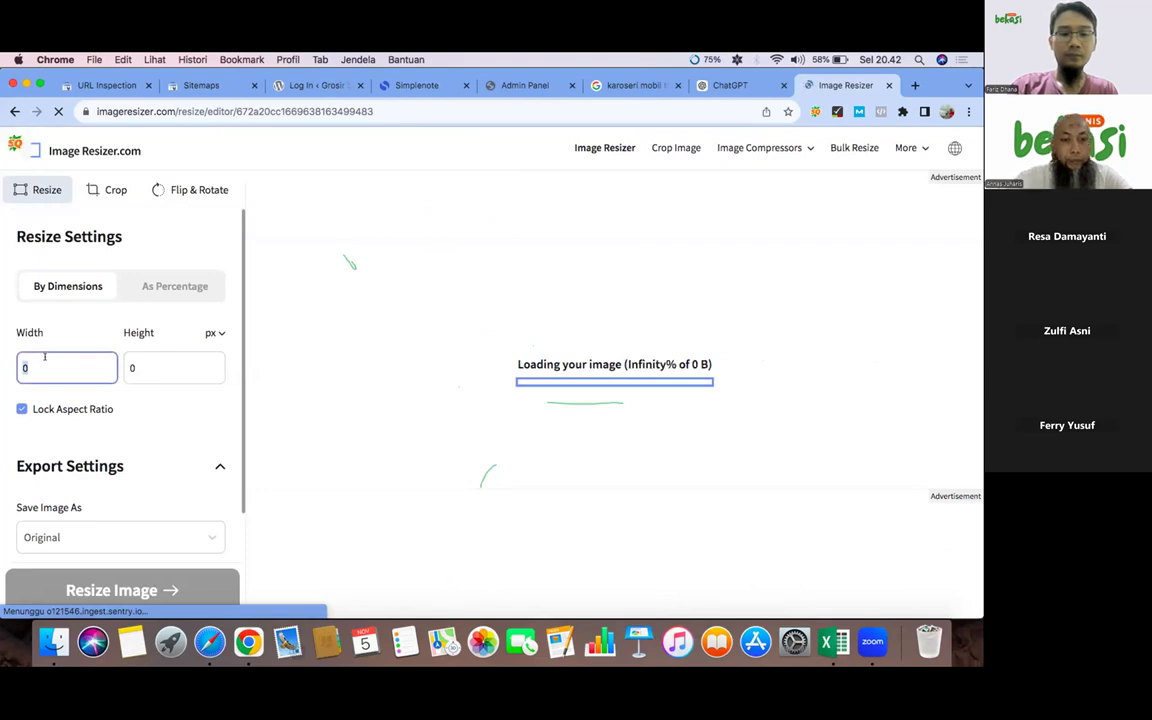
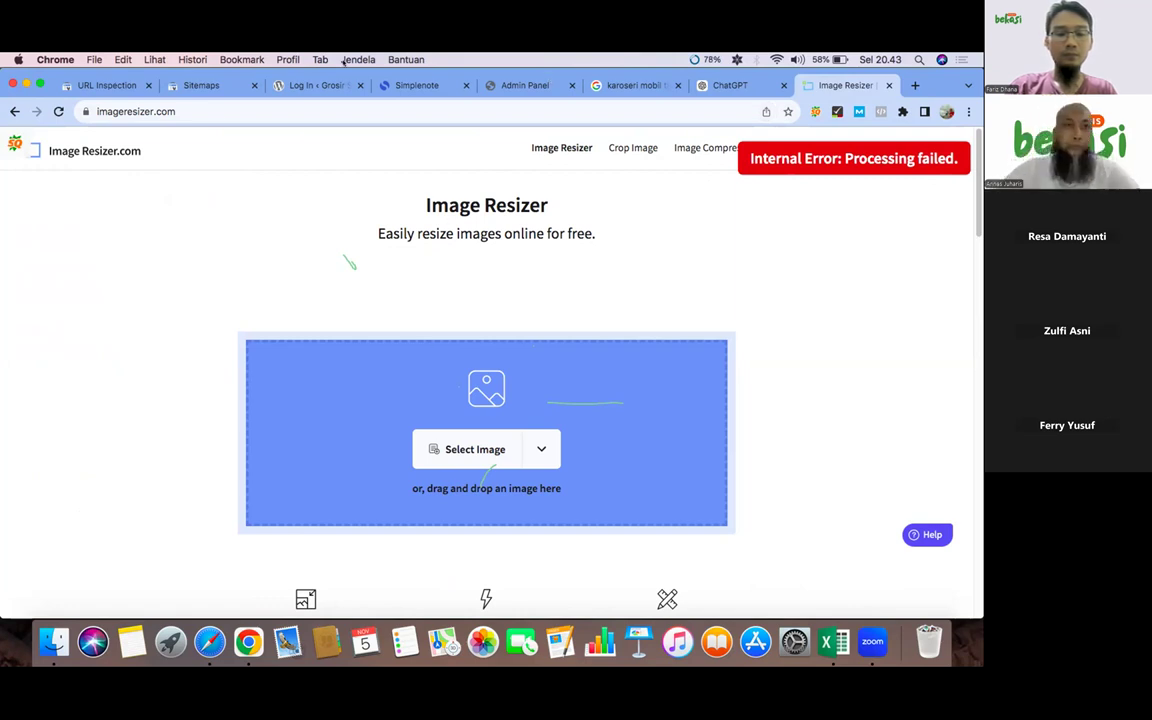
# Reload Image Resizer and upload bengkel-karoseri-mobil-tangki20.jpg (1792 × 1024) into the resize editor
pyautogui.click(231, 104)
pyautogui.press('Return')
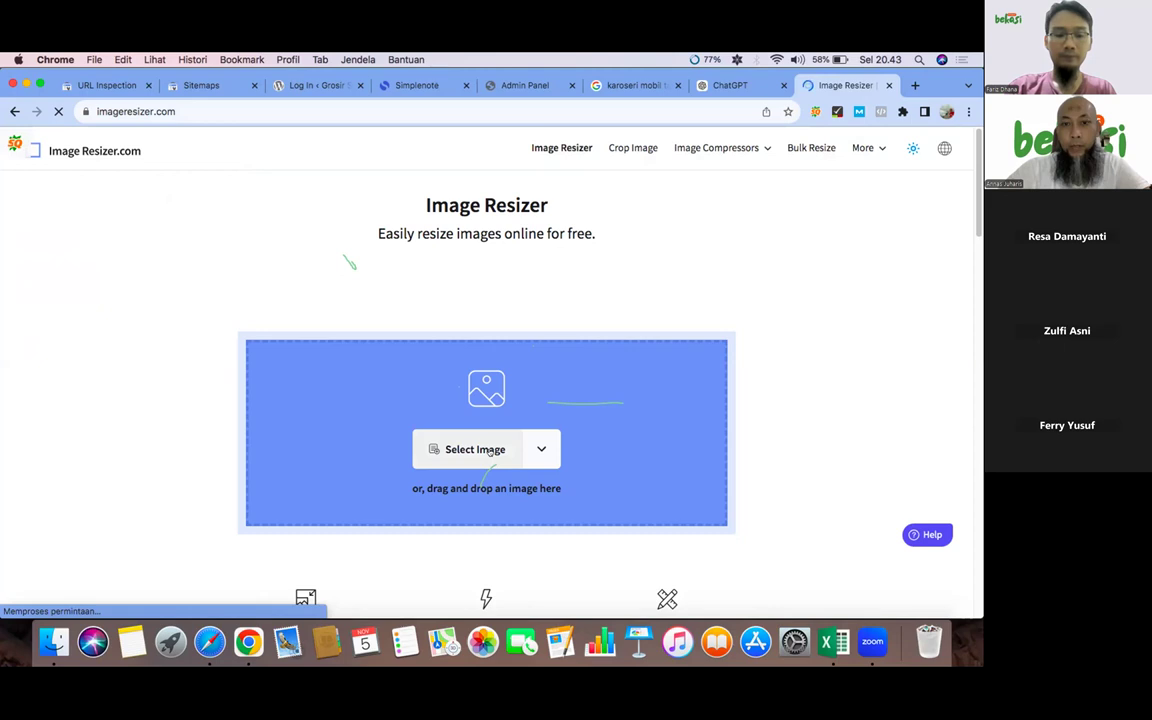
pyautogui.click(516, 408)
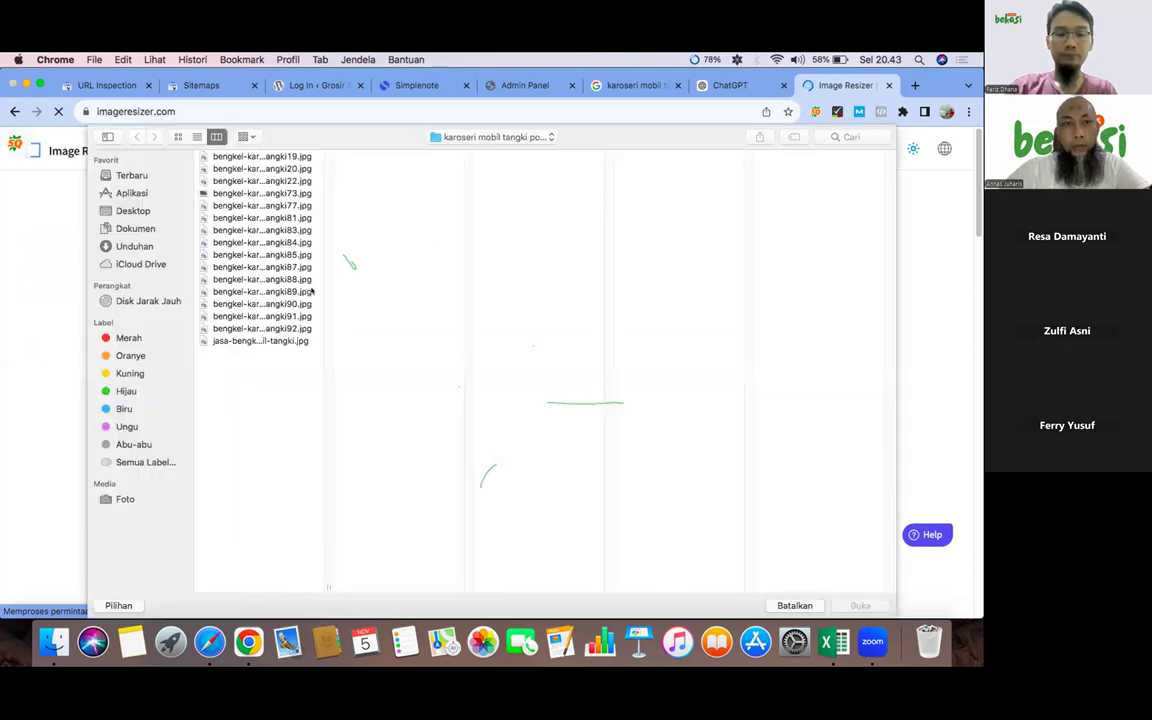
pyautogui.click(266, 206)
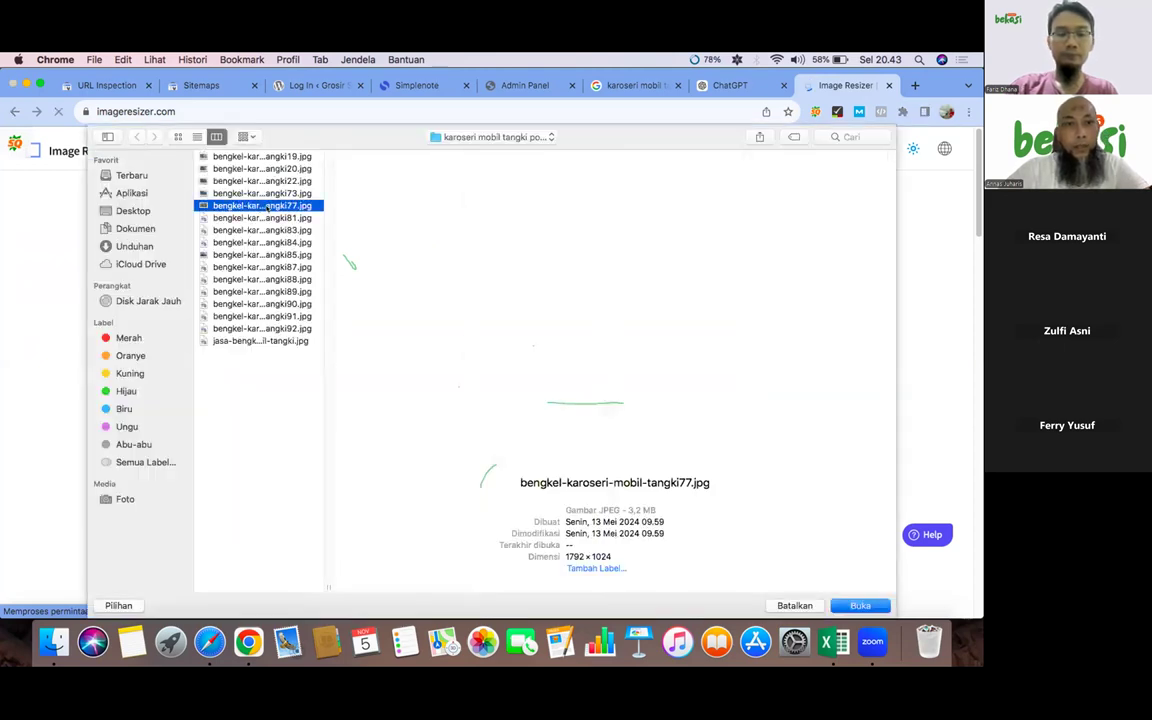
pyautogui.click(277, 164)
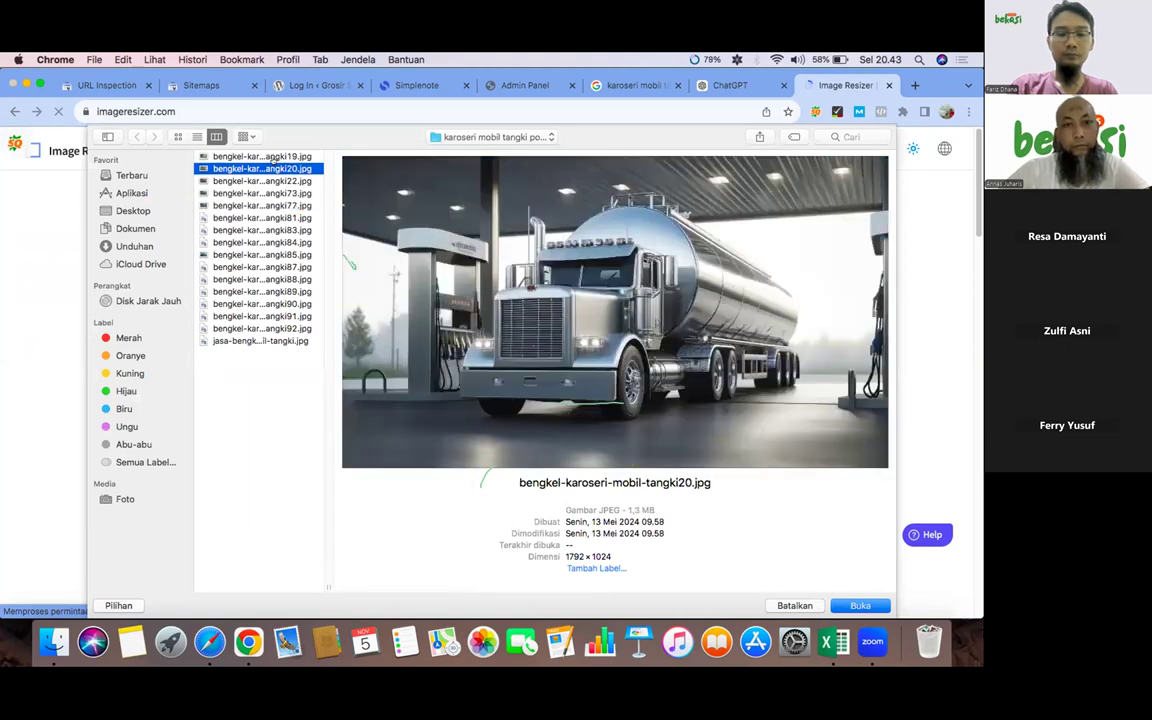
pyautogui.press('Return')
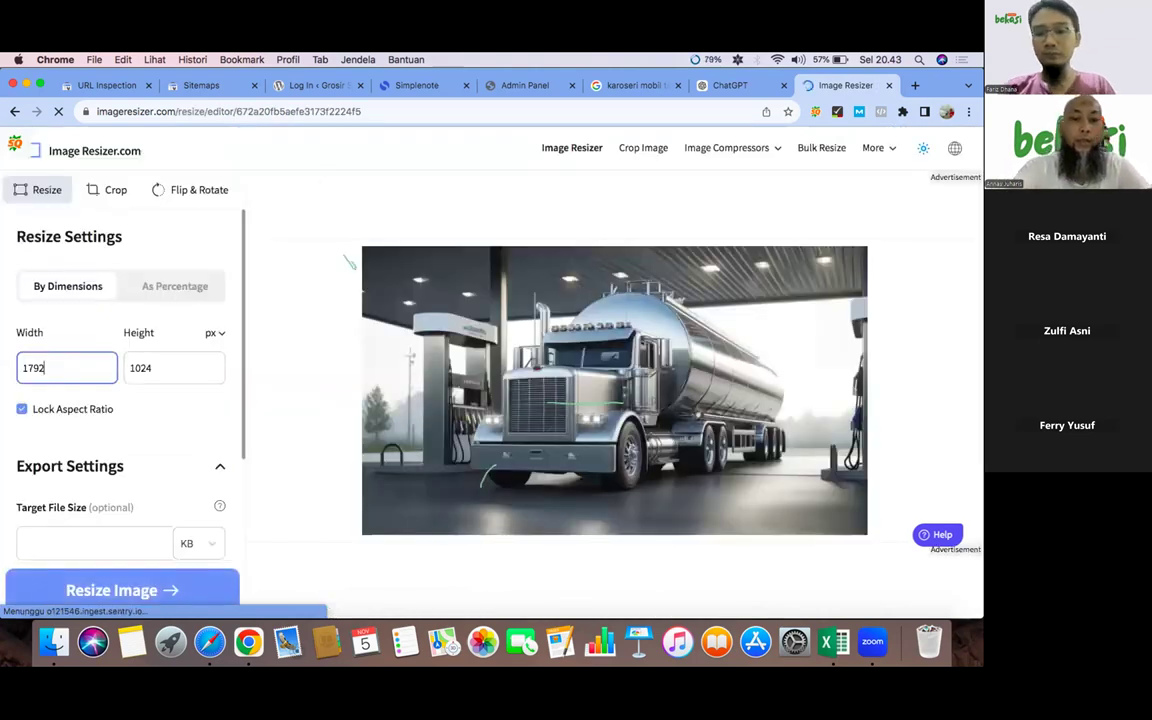
# Resize the photo to width 350 with a 10 KB target size, saved as WEBP
pyautogui.write('350')
pyautogui.press('BackSpace')
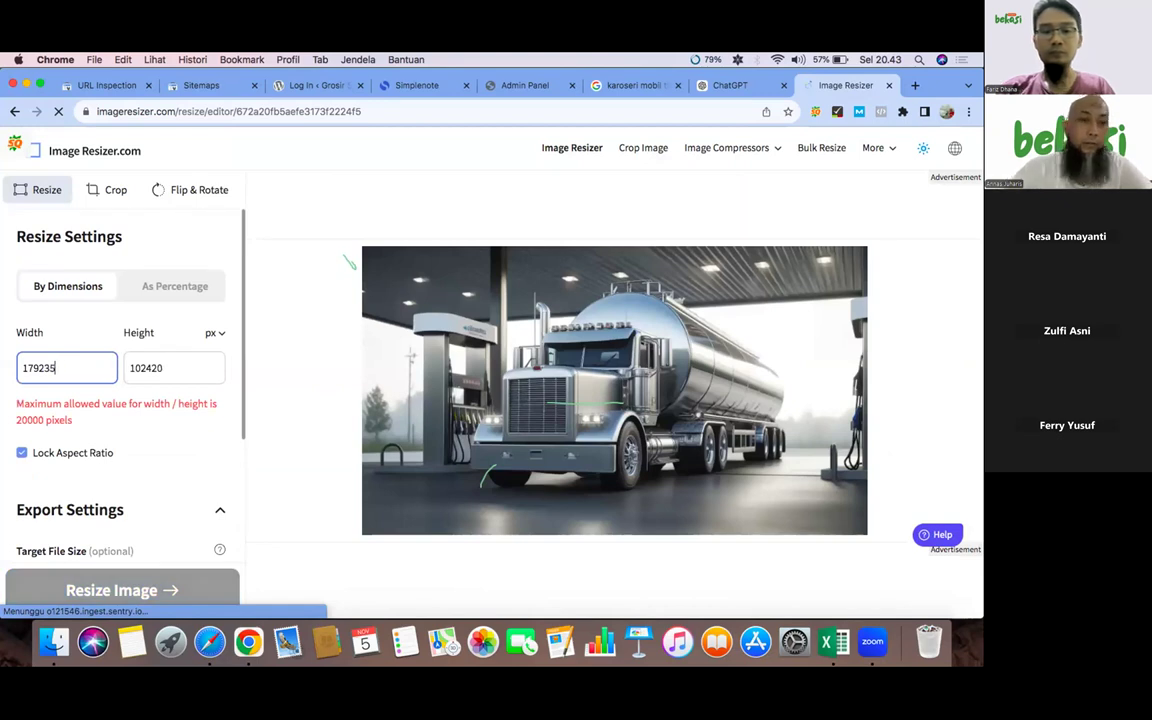
pyautogui.press('BackSpace')
pyautogui.press('BackSpace')
pyautogui.press('BackSpace')
pyautogui.press('BackSpace')
pyautogui.press('BackSpace')
pyautogui.press('BackSpace')
pyautogui.write('35')
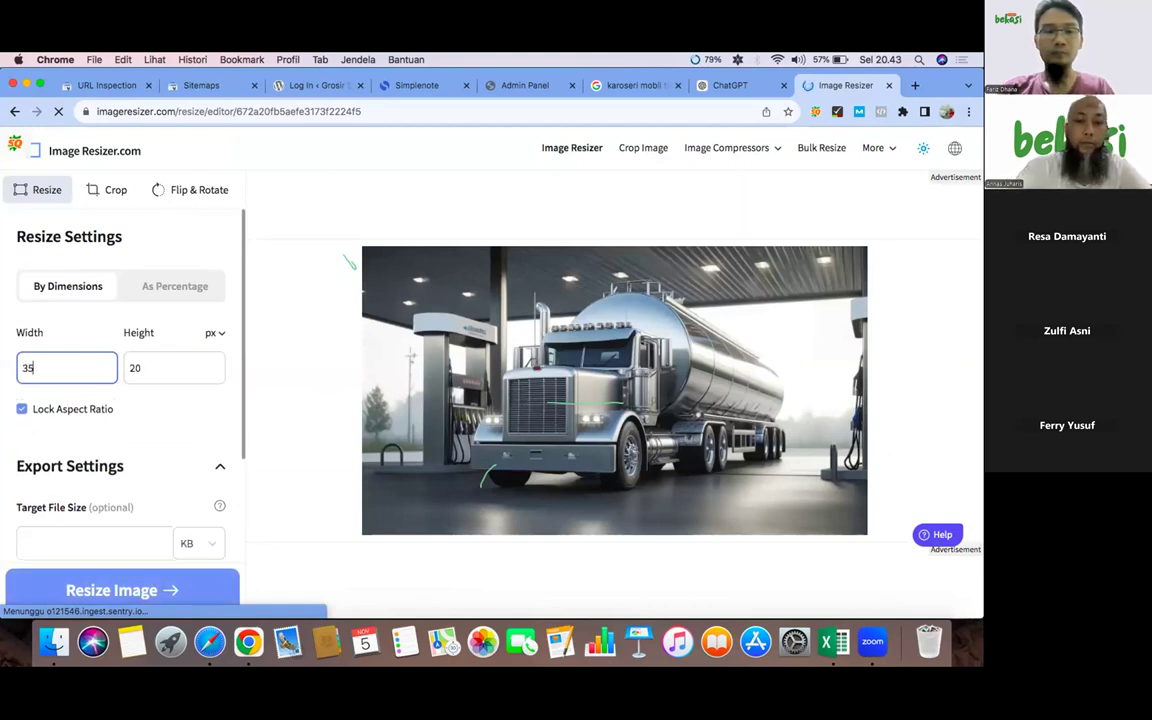
pyautogui.write('0')
pyautogui.scroll(-1, 81, 497)
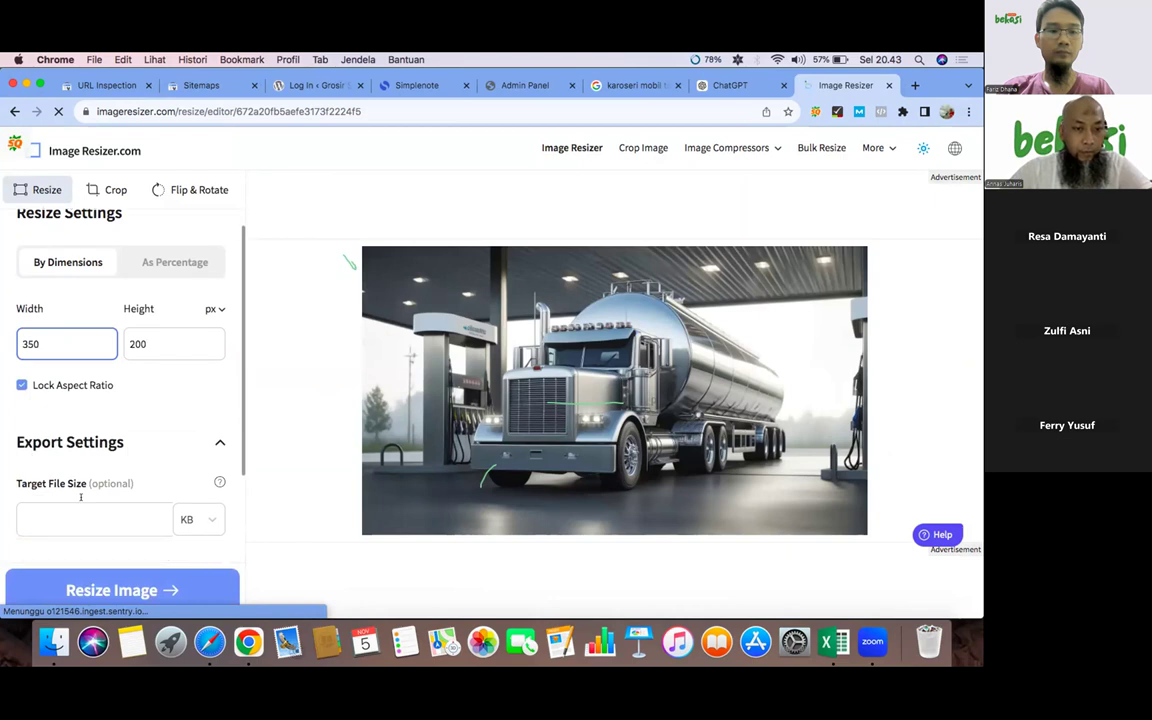
pyautogui.click(81, 517)
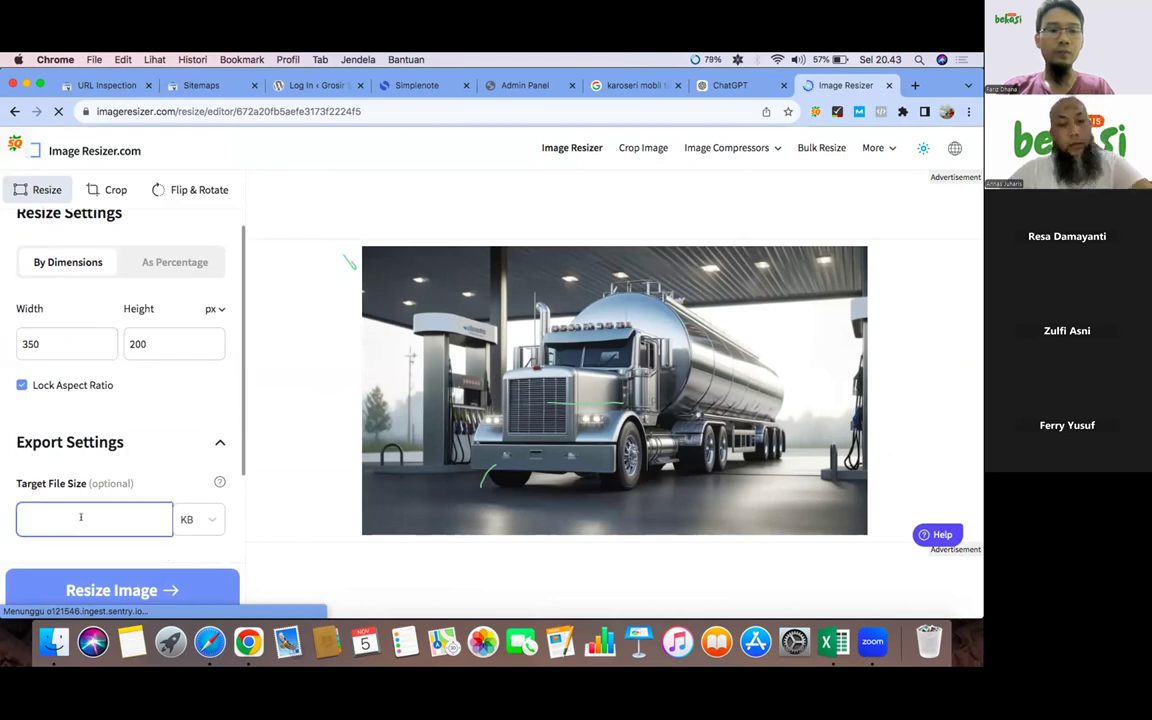
pyautogui.write('10')
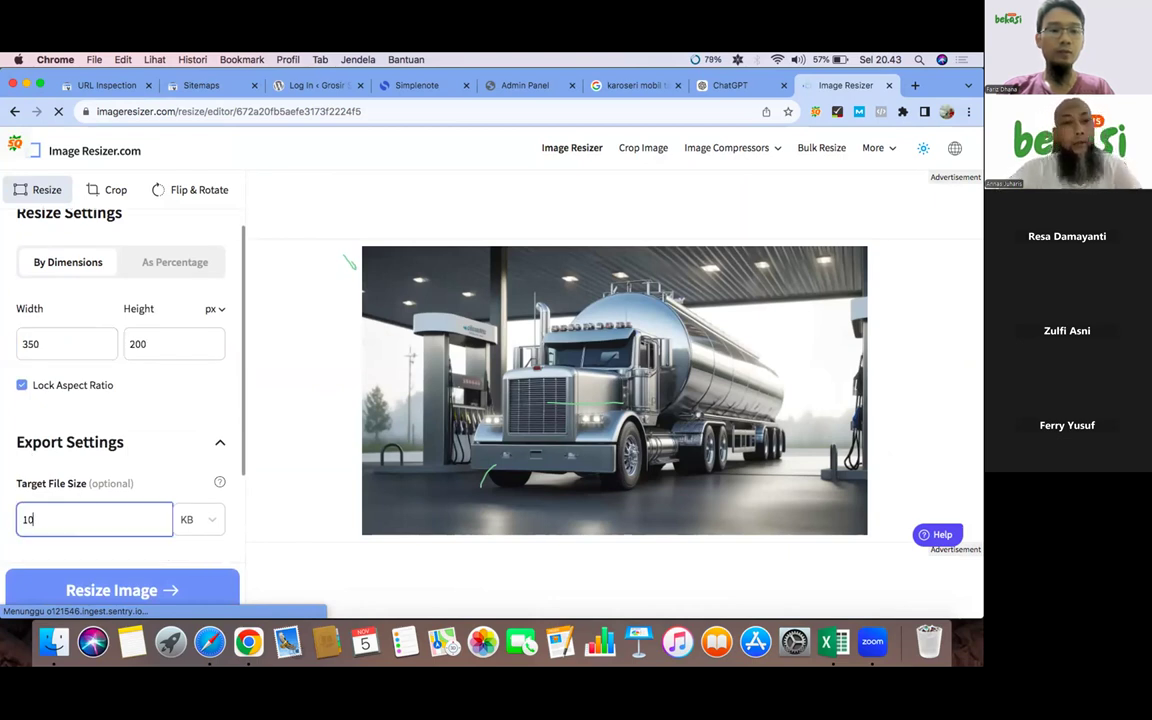
pyautogui.scroll(-3, 67, 504)
pyautogui.click(71, 480)
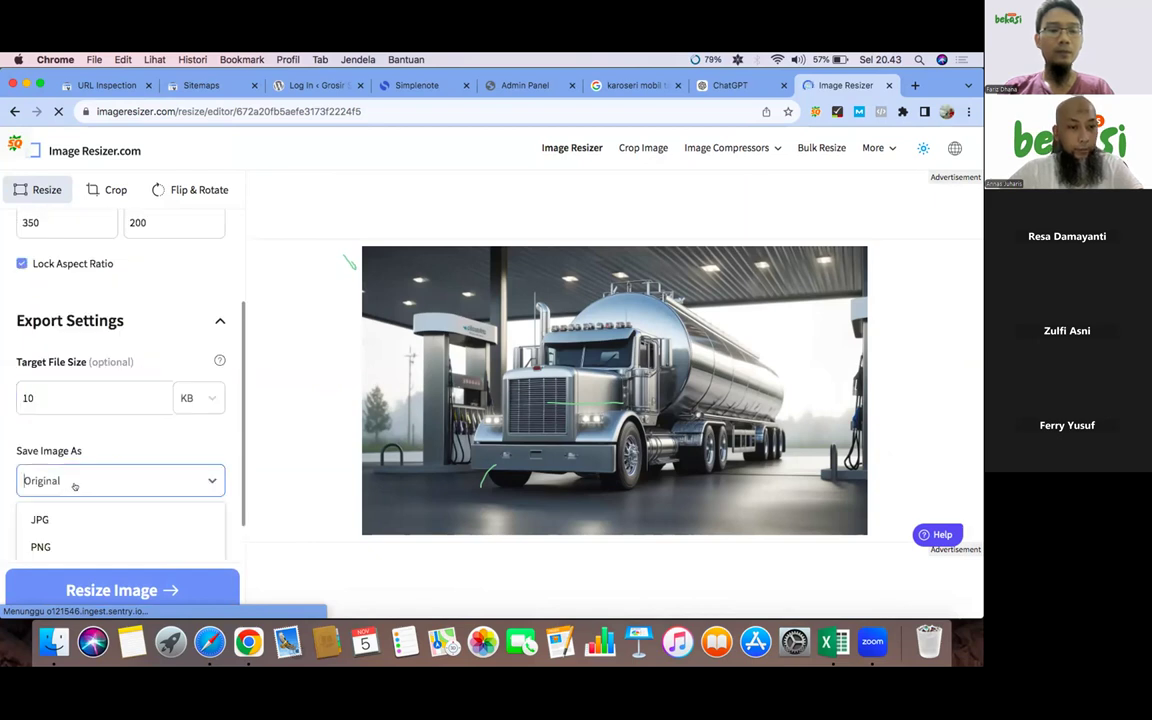
pyautogui.scroll(-1, 95, 520)
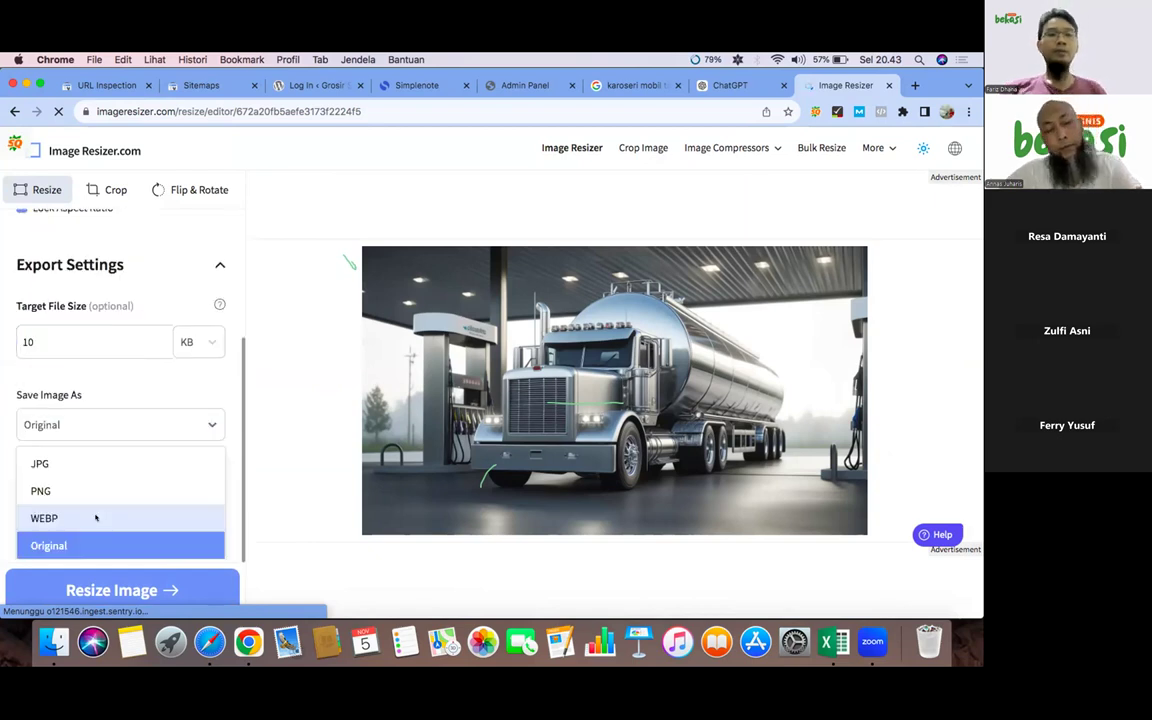
pyautogui.click(96, 518)
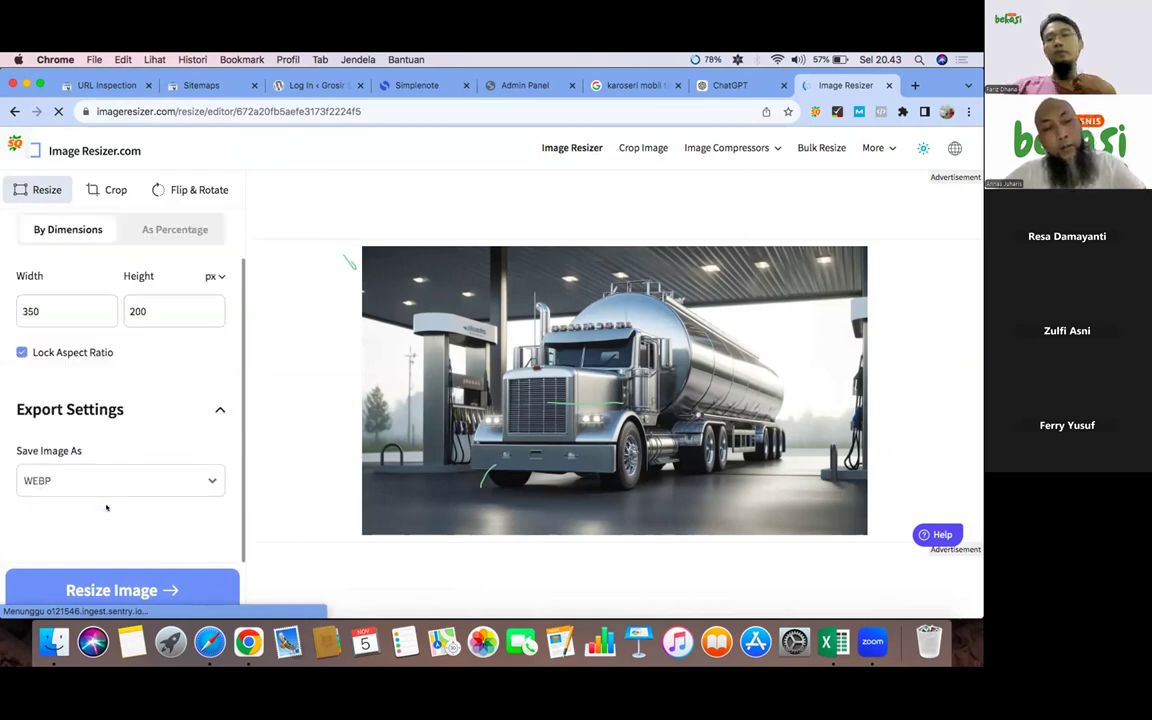
pyautogui.click(148, 577)
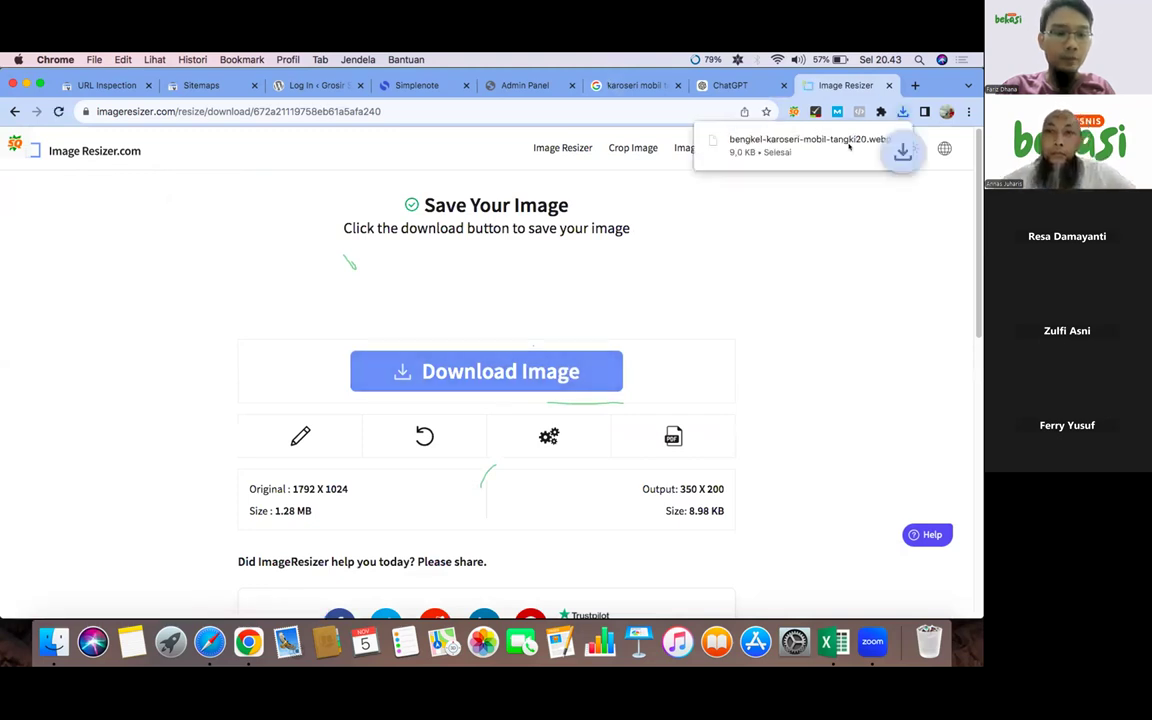
# Open the downloaded bengkel-karoseri-mobil-tangki20.webp and reveal it in the Downloads folder
pyautogui.click(757, 145)
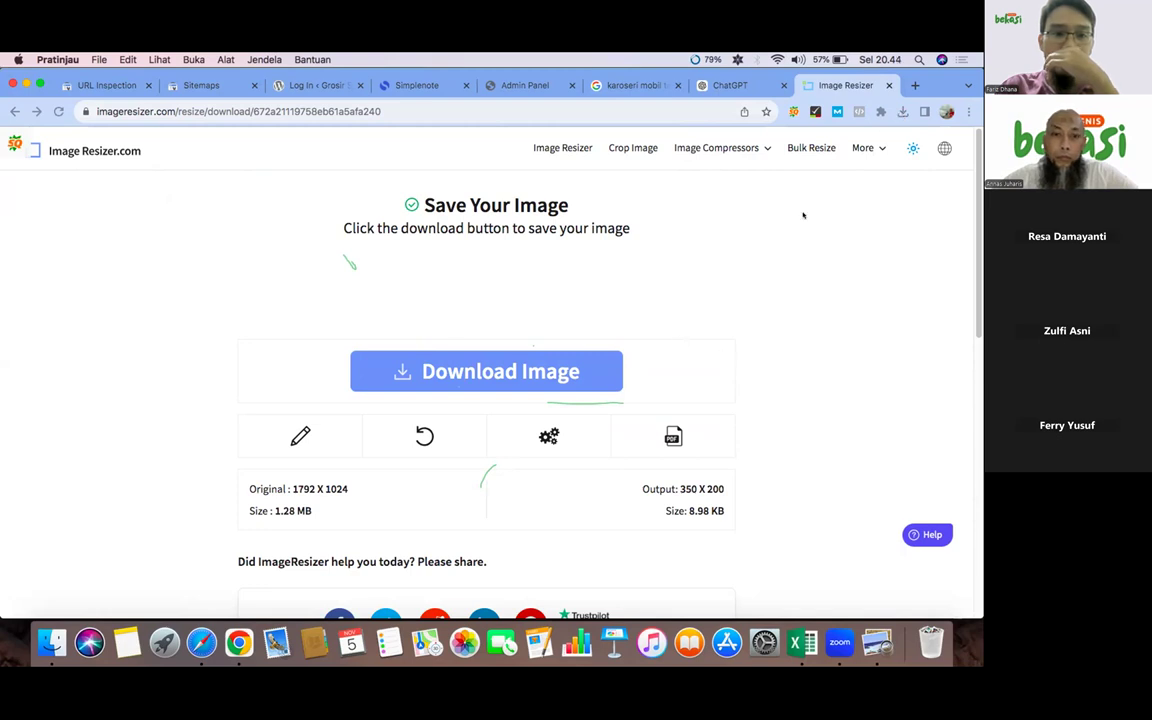
pyautogui.click(890, 100)
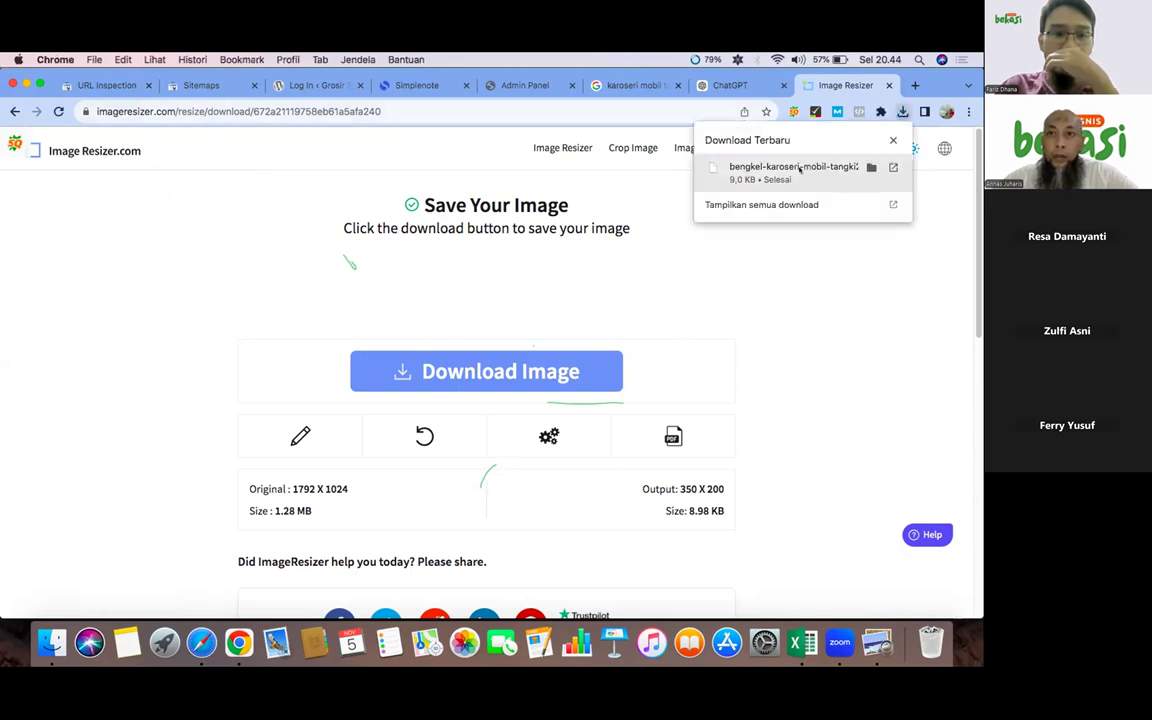
pyautogui.click(805, 167)
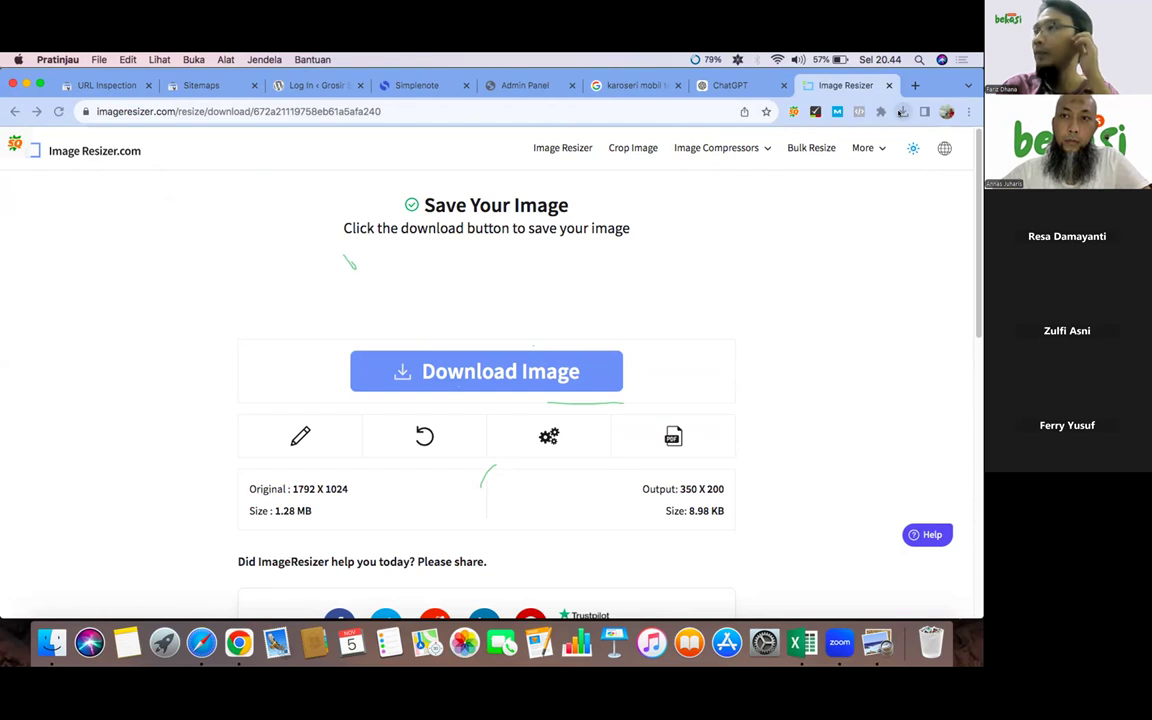
pyautogui.click(902, 111)
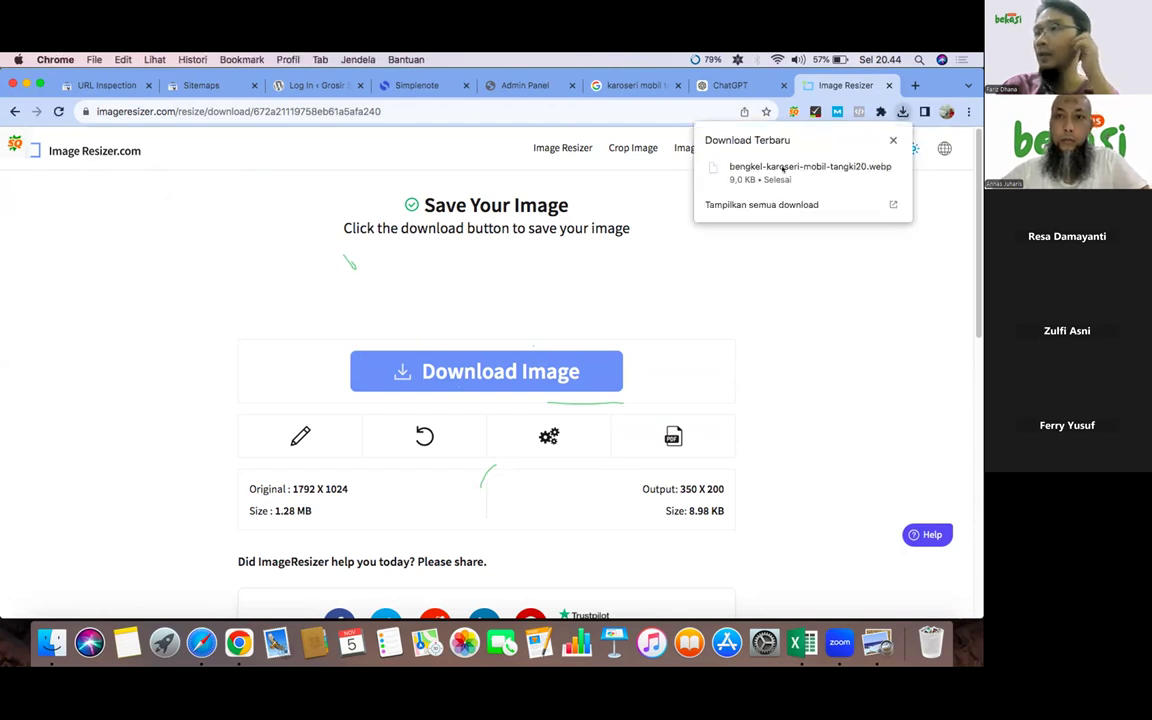
pyautogui.moveTo(784, 168)
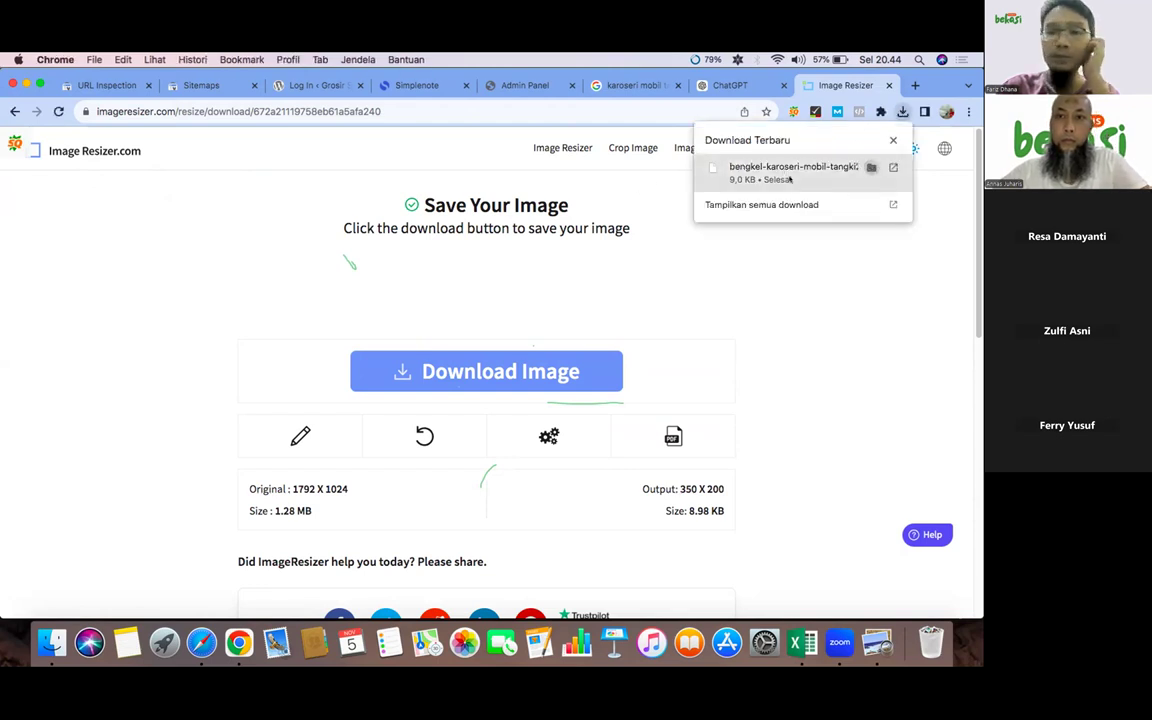
pyautogui.click(871, 168)
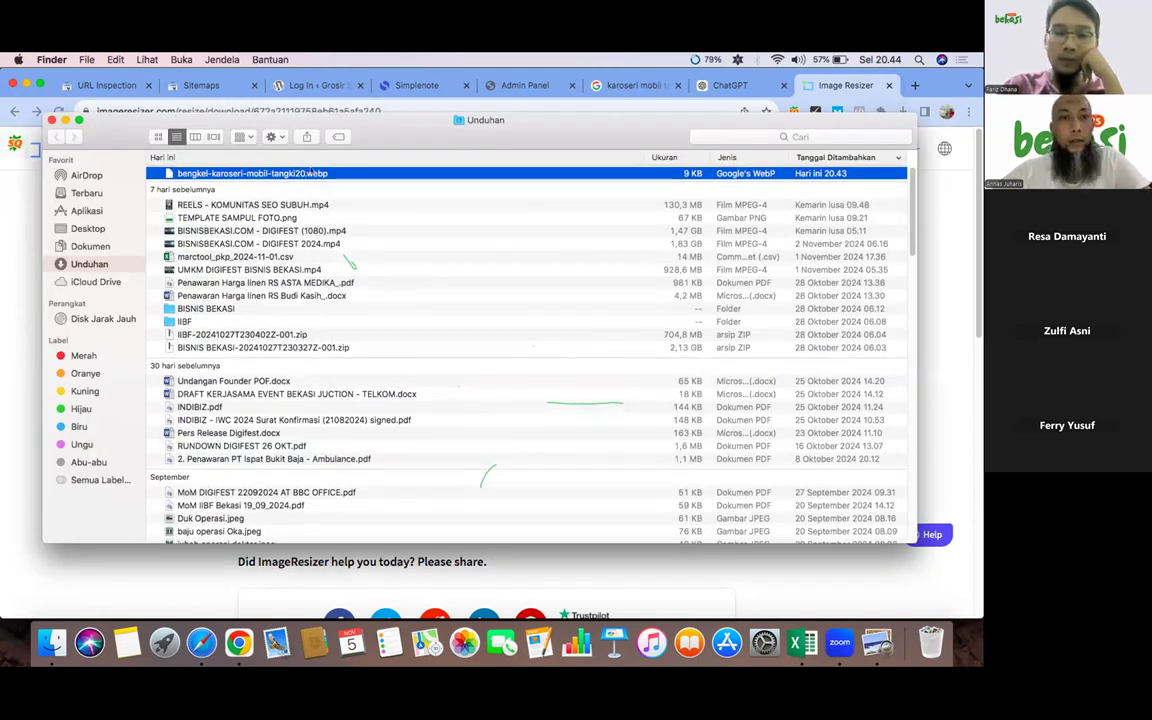
# Check the ChatGPT, product form and Google windows, then bring the Downloads Finder window forward
pyautogui.press('Return')
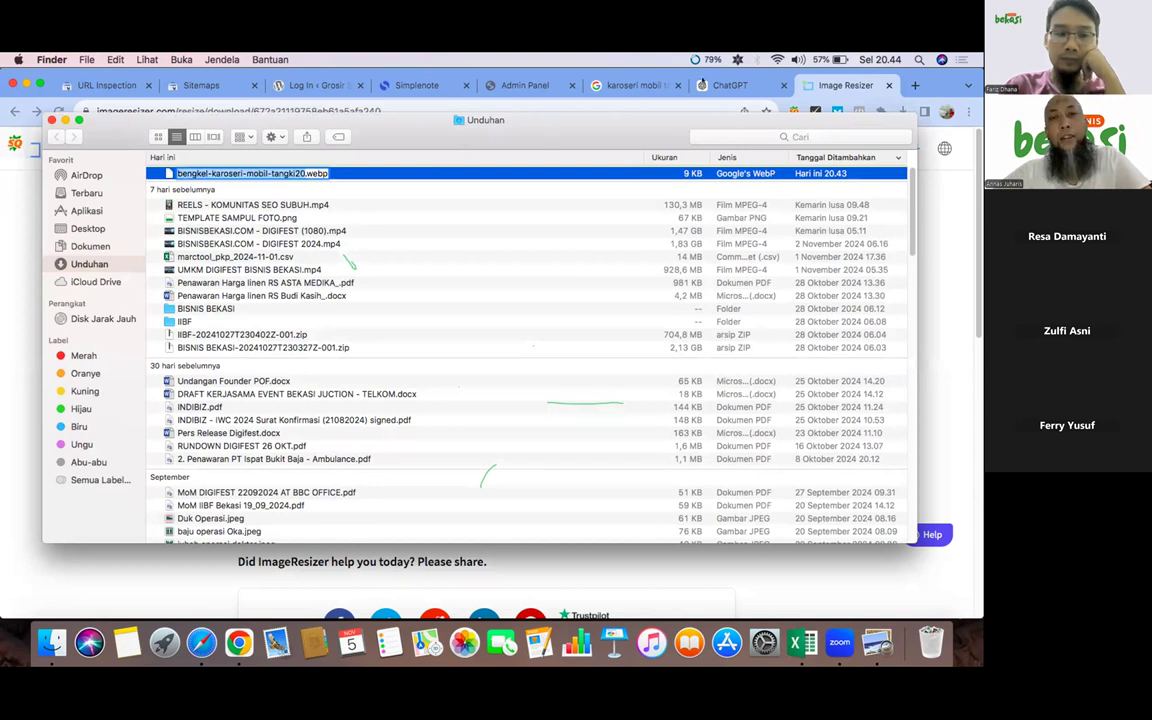
pyautogui.click(727, 86)
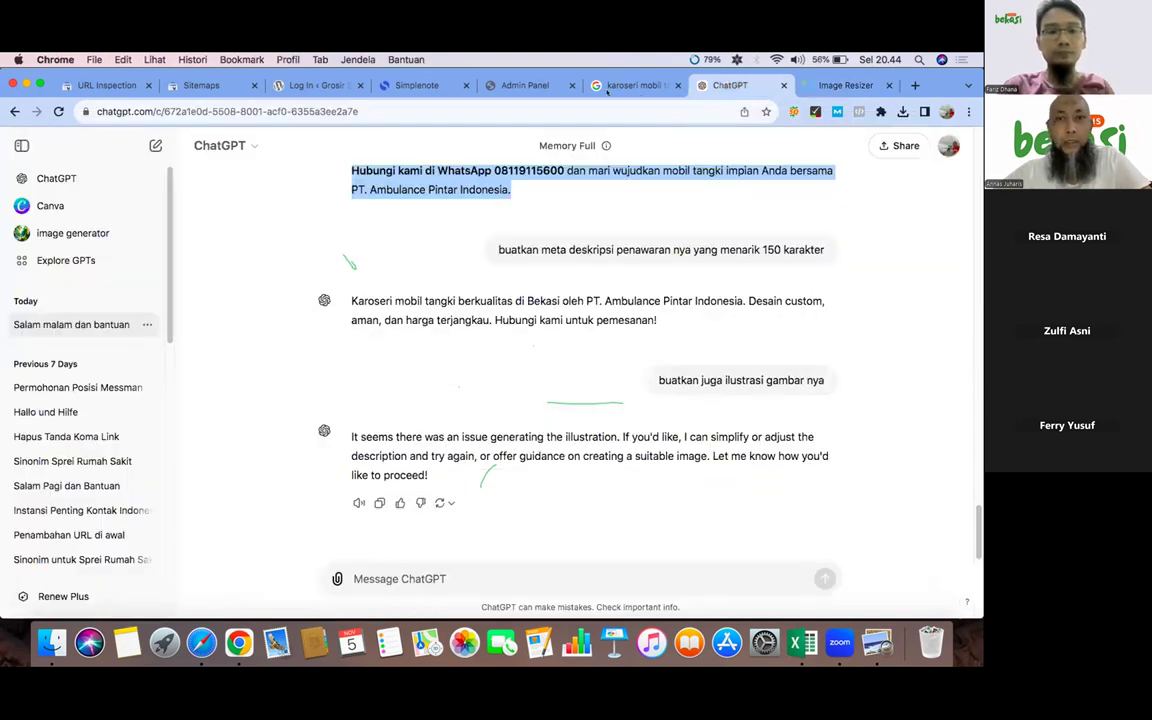
pyautogui.click(519, 87)
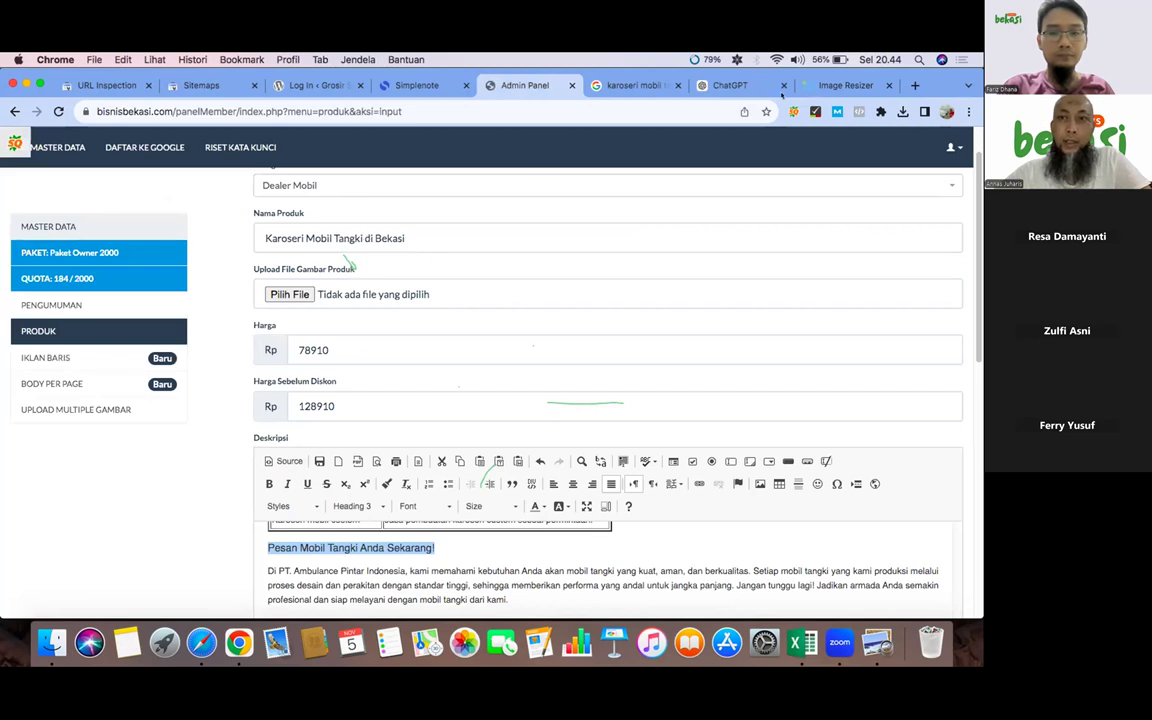
pyautogui.click(618, 86)
pyautogui.hotkey('ctrl', 'Up')
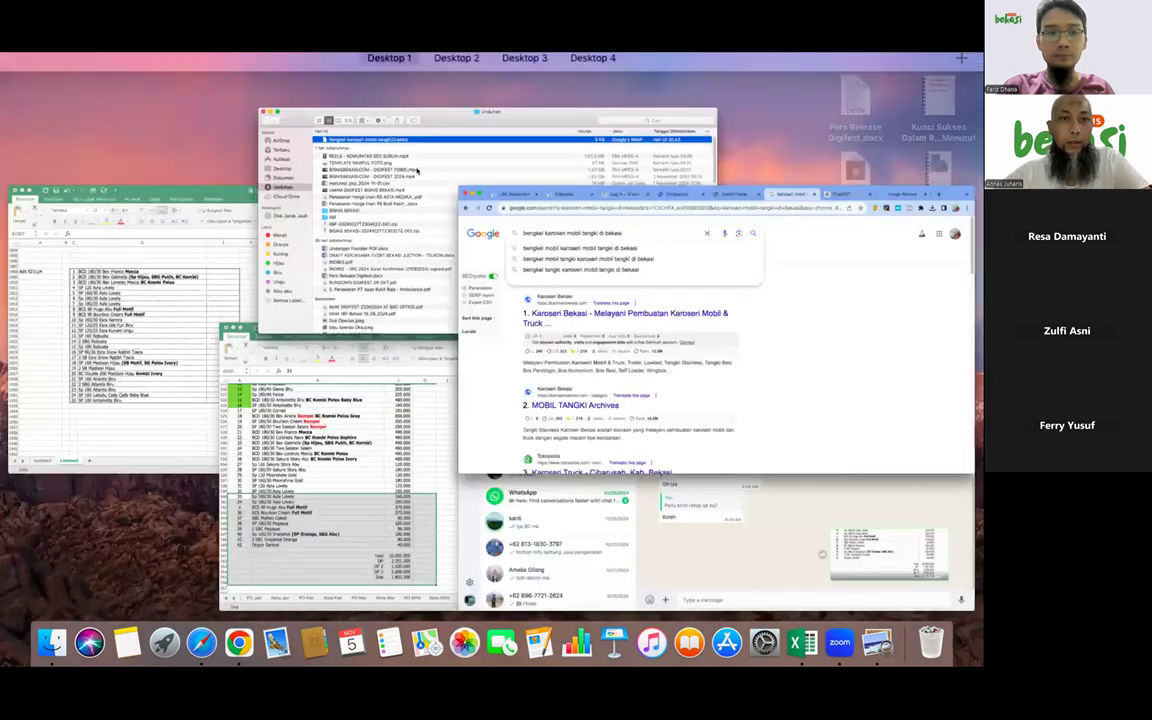
pyautogui.click(417, 170)
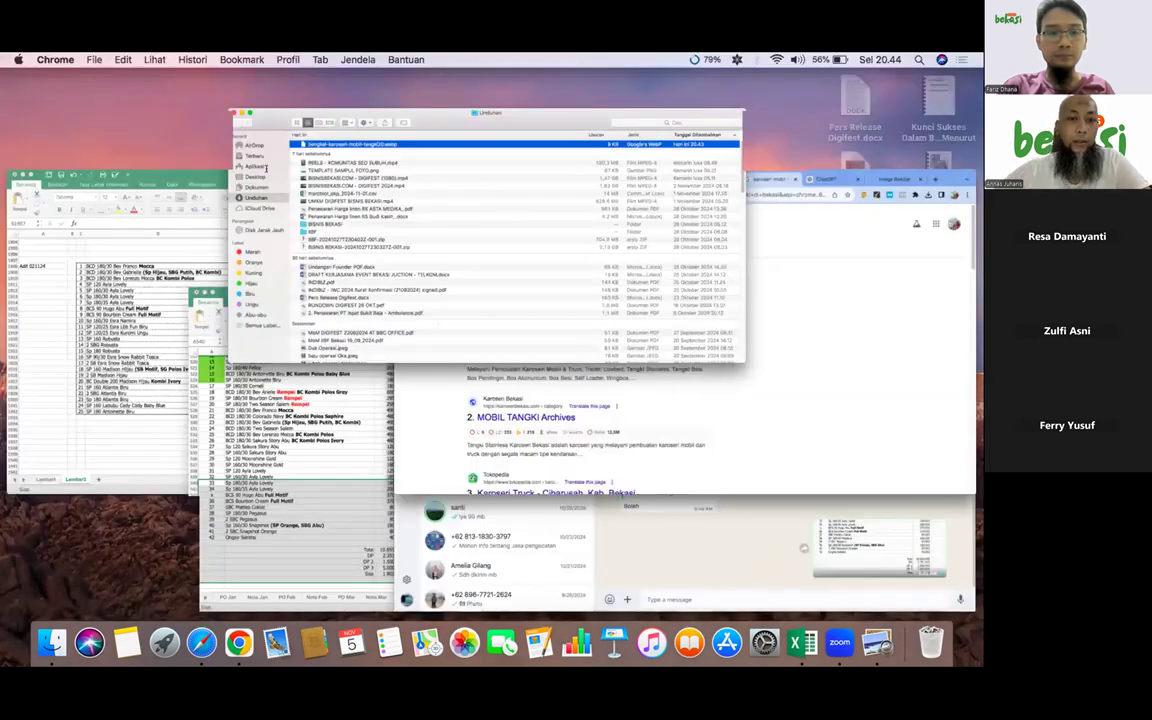
# Rename the downloaded webp to karoseri-mobil-tangki-di-bekasi.webp and start the product image picker
pyautogui.press('Return')
pyautogui.write('karoseri-')
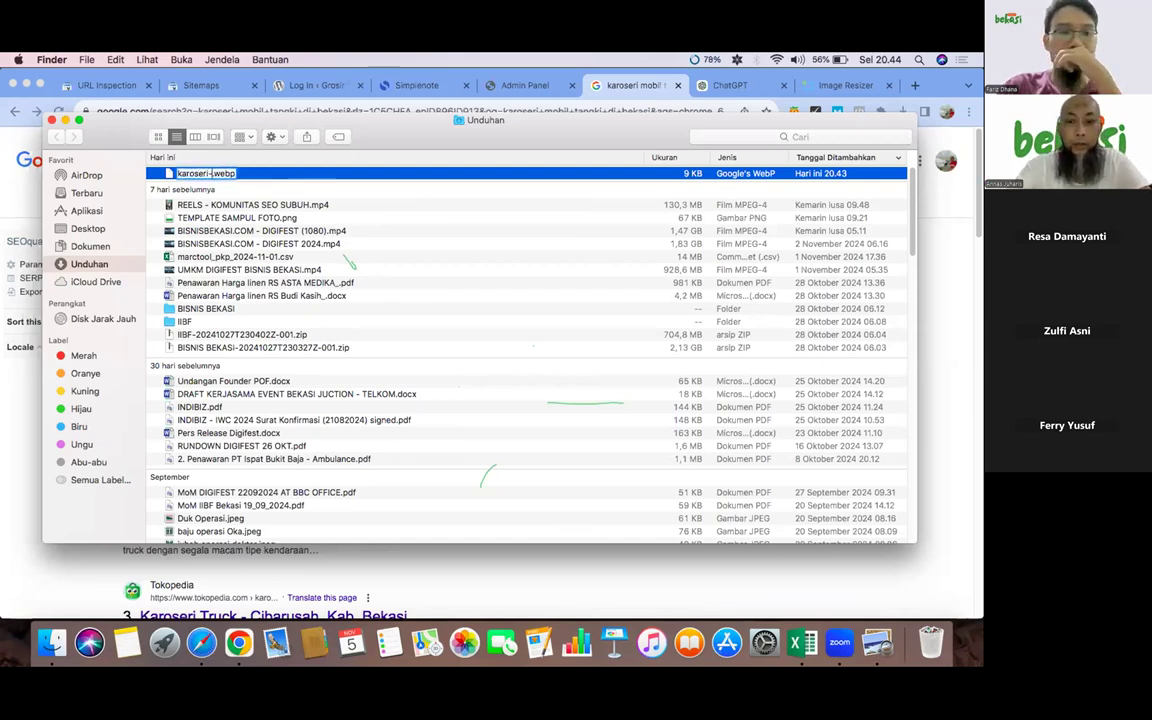
pyautogui.write('mobil-tang')
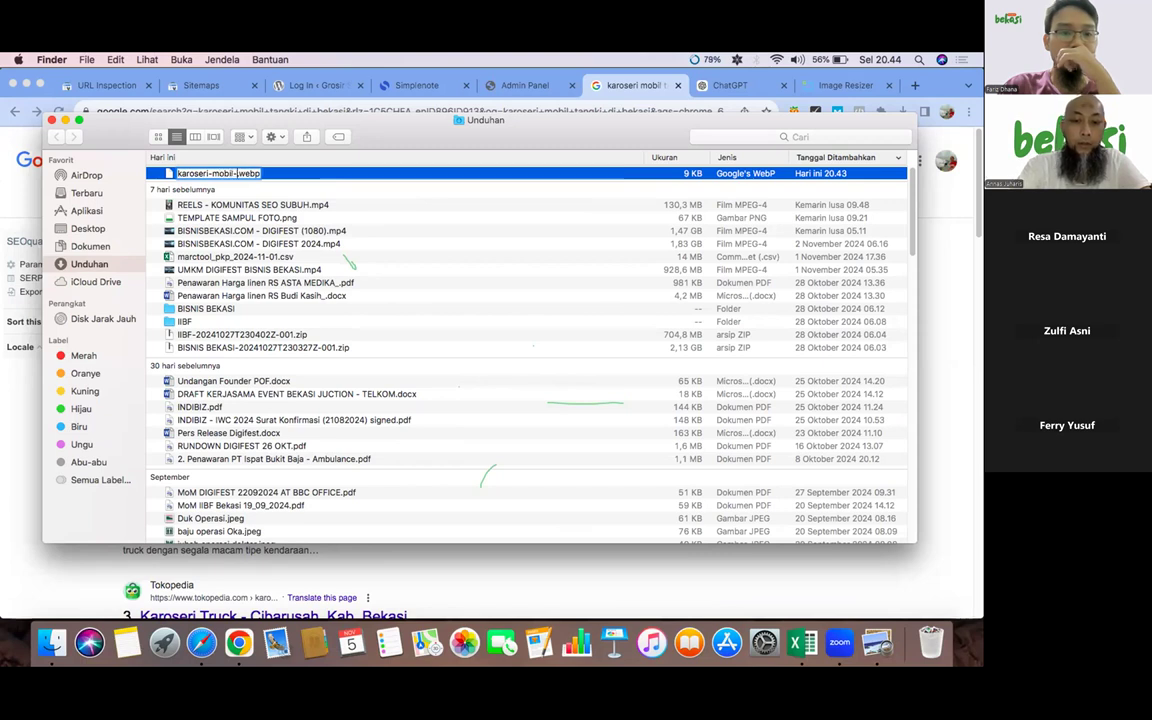
pyautogui.write('ki-di')
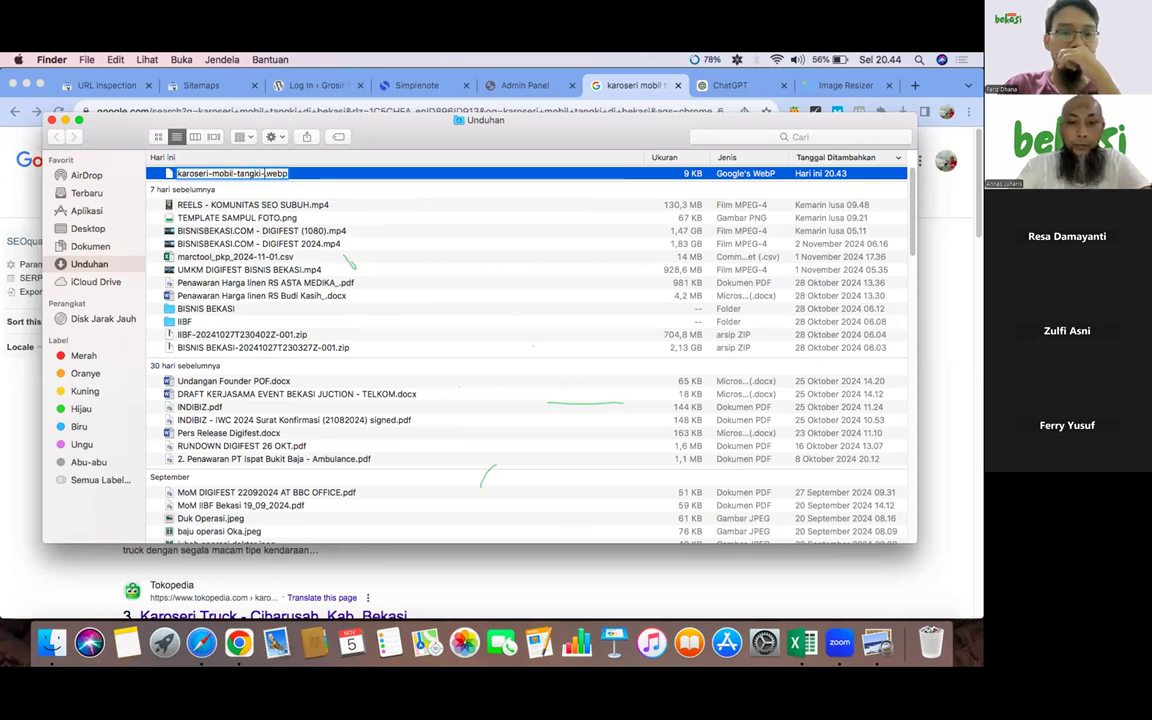
pyautogui.write('-bekasi')
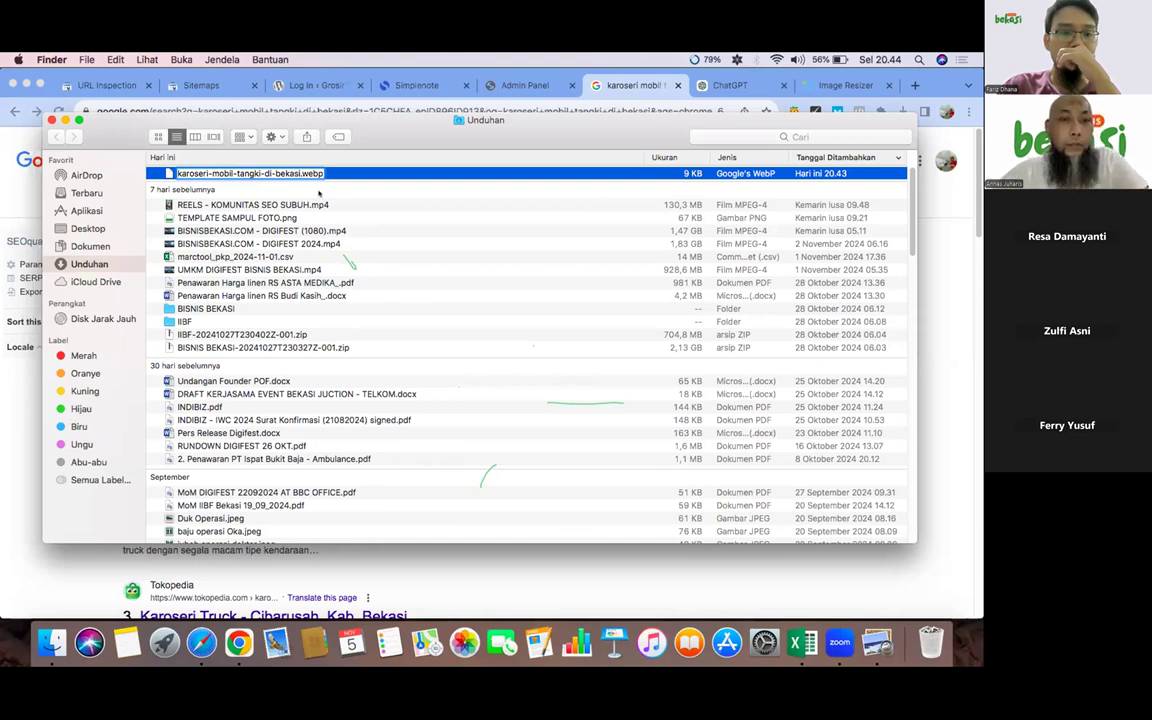
pyautogui.press('Return')
pyautogui.press('Down')
pyautogui.click(329, 170)
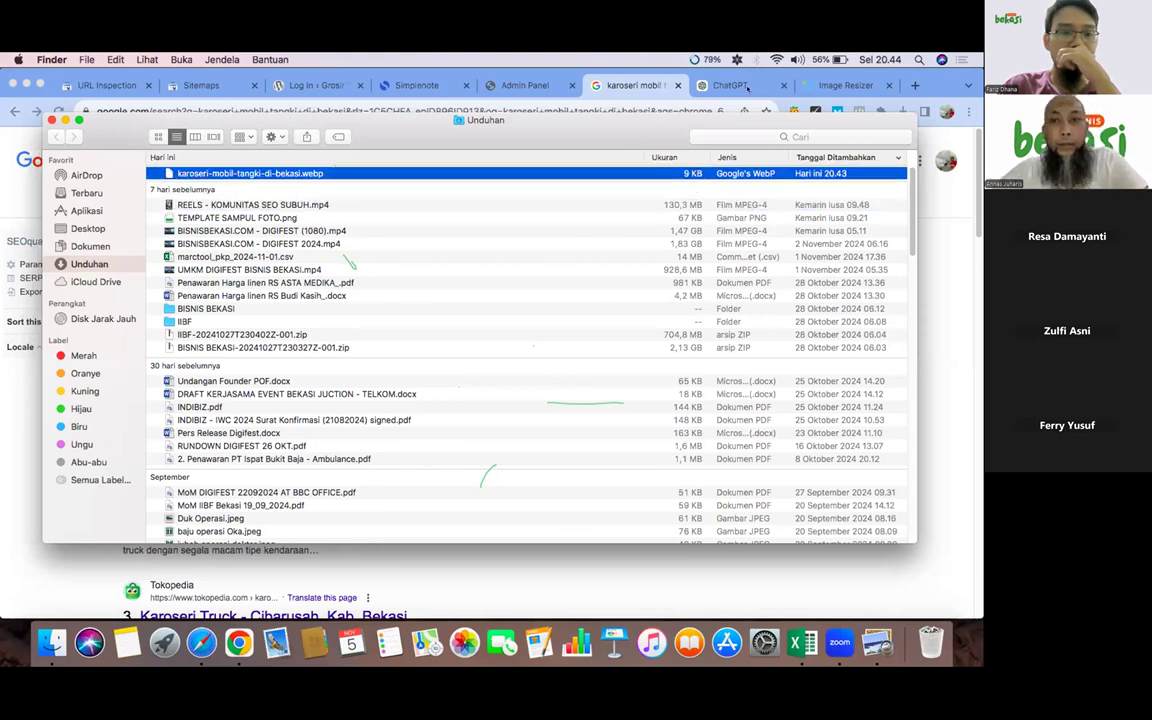
pyautogui.click(525, 86)
pyautogui.click(296, 294)
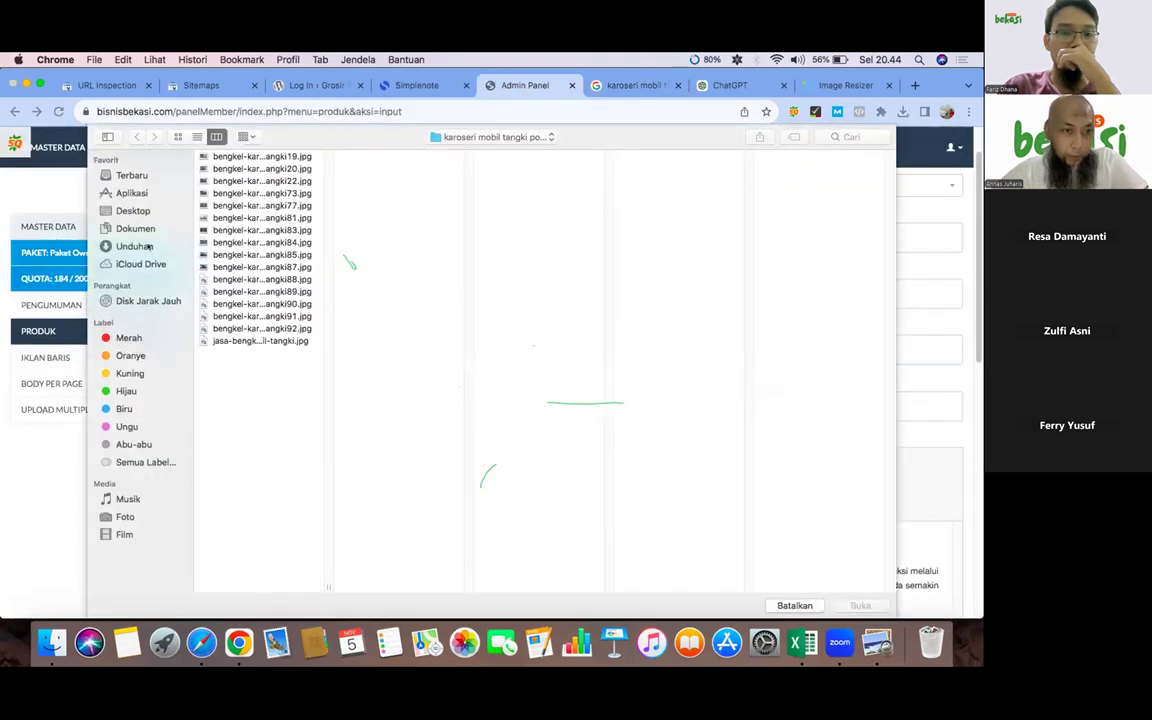
# Attach karoseri-mobil-tangki-di-bekasi.webp from the Unduhan folder as the product image
pyautogui.click(150, 245)
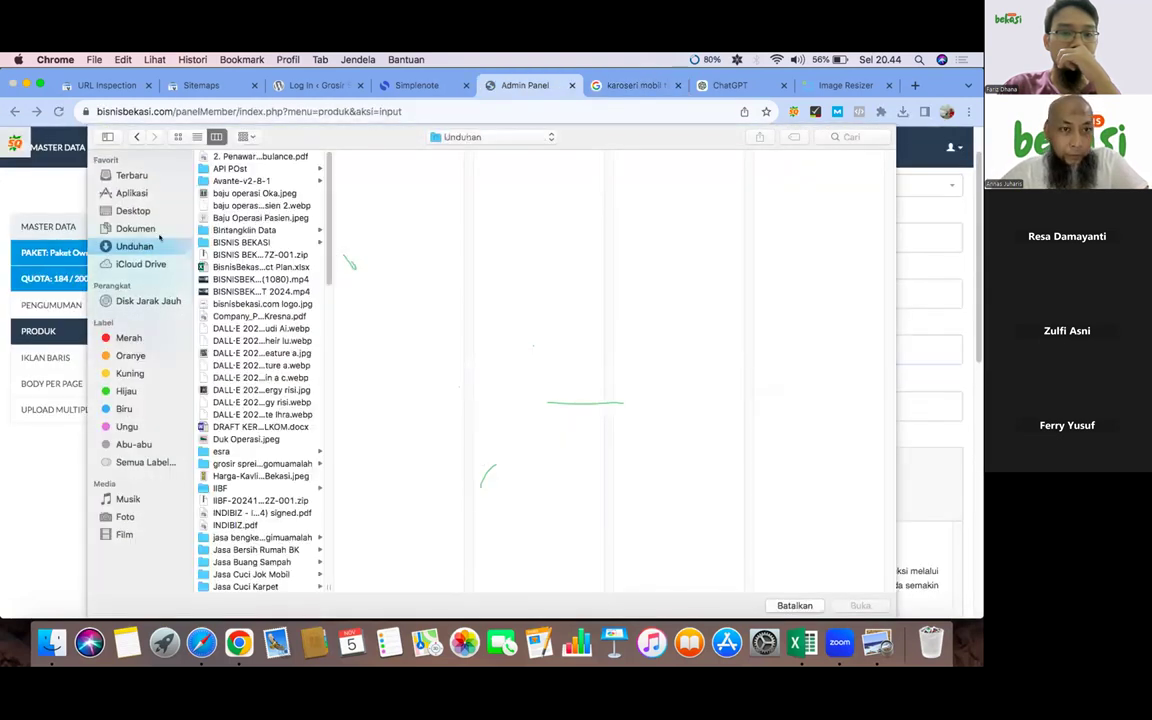
pyautogui.click(245, 242)
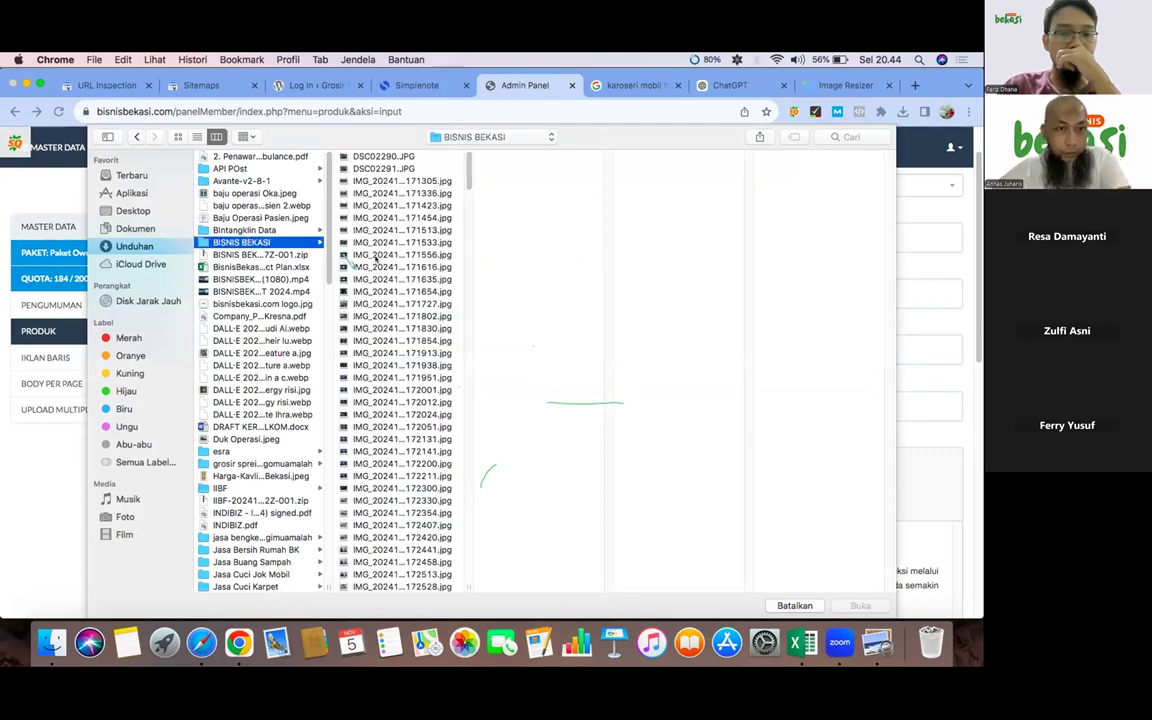
pyautogui.press('super+a')
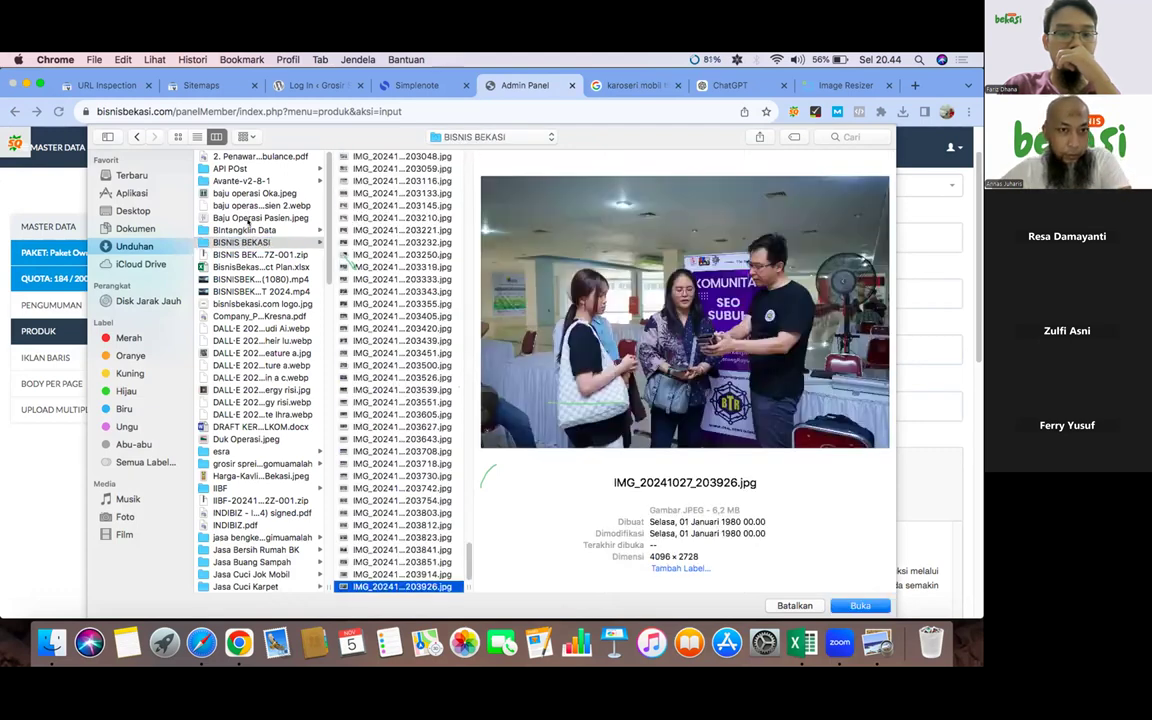
pyautogui.click(250, 218)
pyautogui.scroll(-10, 250, 222)
pyautogui.press('k')
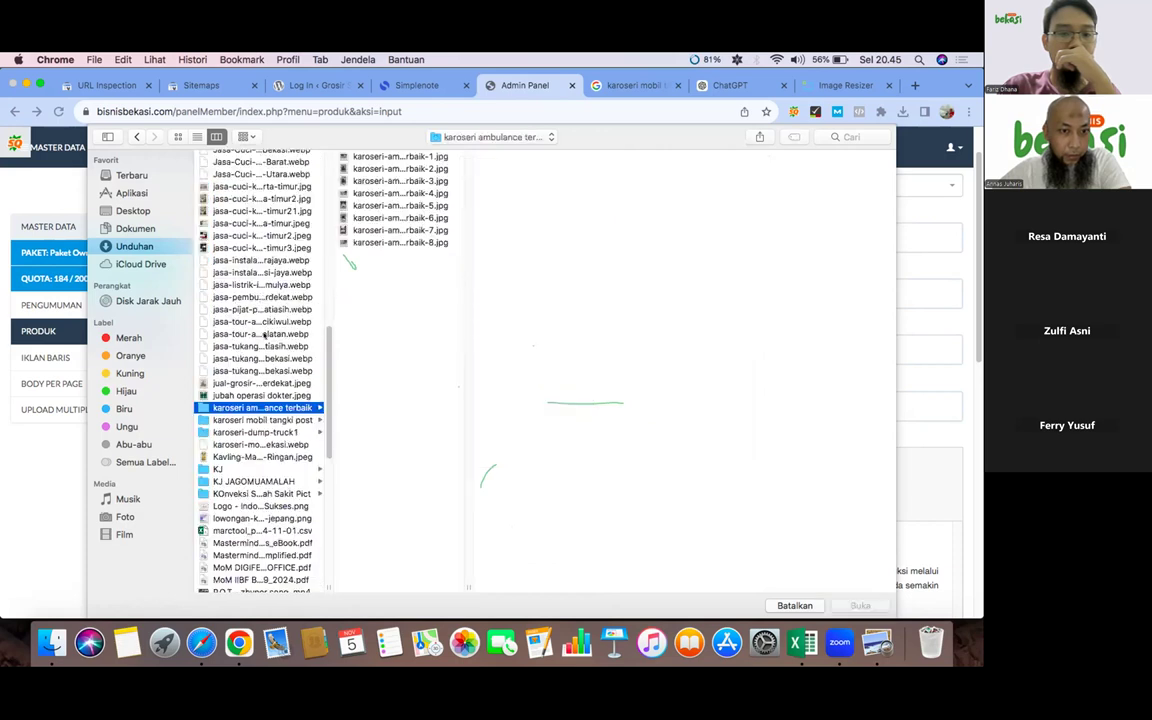
pyautogui.click(287, 444)
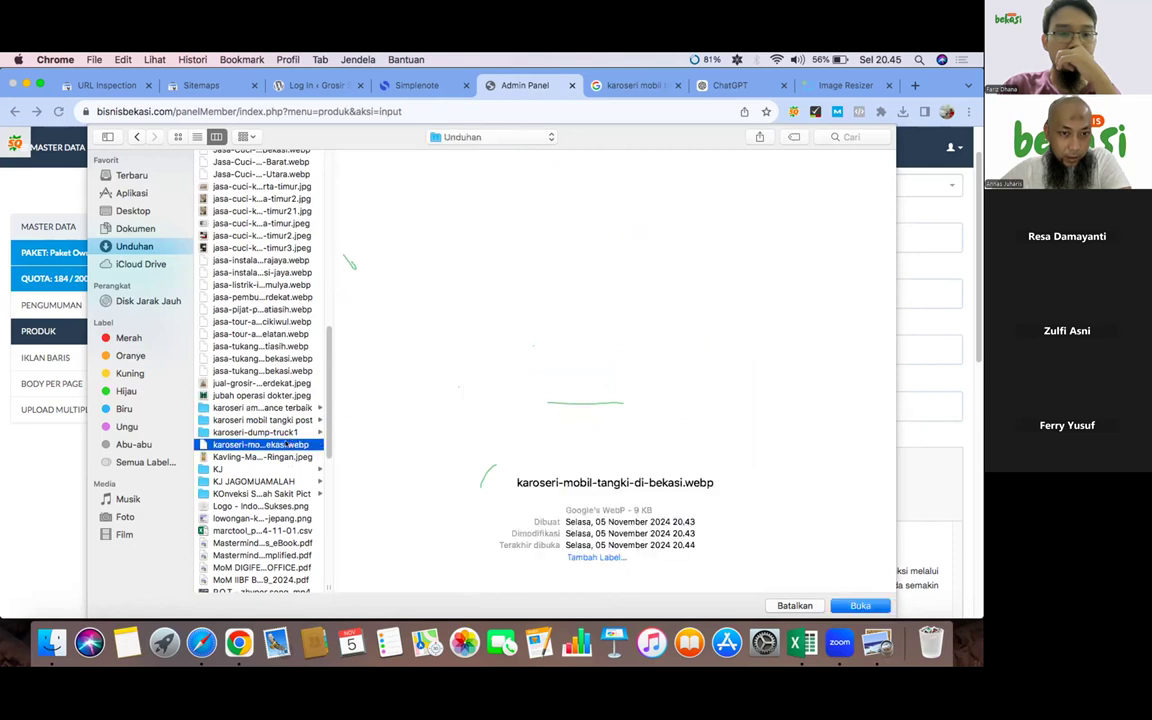
pyautogui.doubleClick(287, 444)
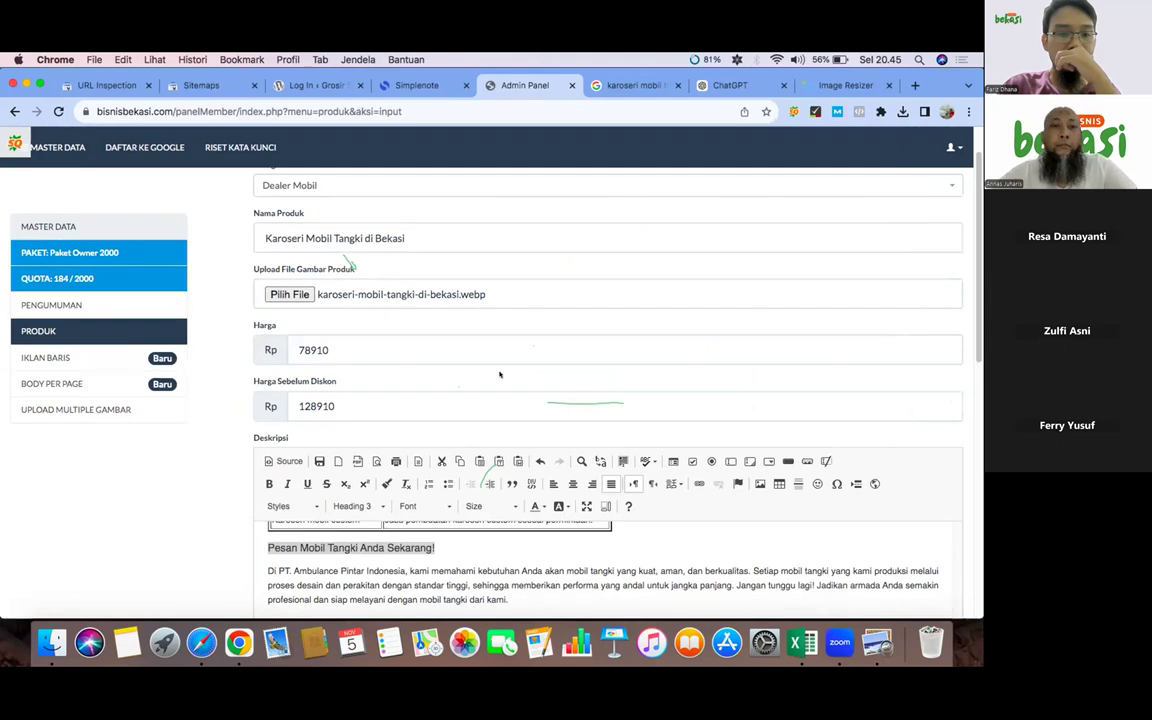
pyautogui.scroll(-10, 500, 375)
pyautogui.scroll(5, 499, 367)
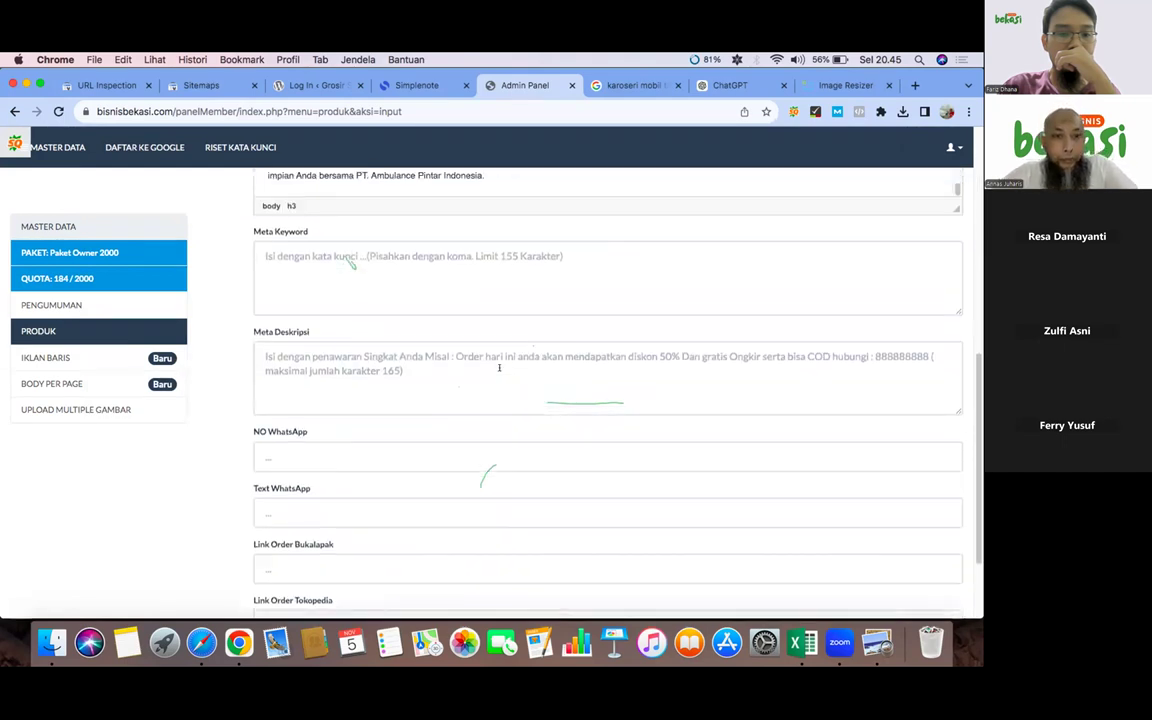
# Paste ChatGPT's 'Karoseri mobil tangki berkualitas di Bekasi…' text into Meta Deskripsi
pyautogui.click(730, 85)
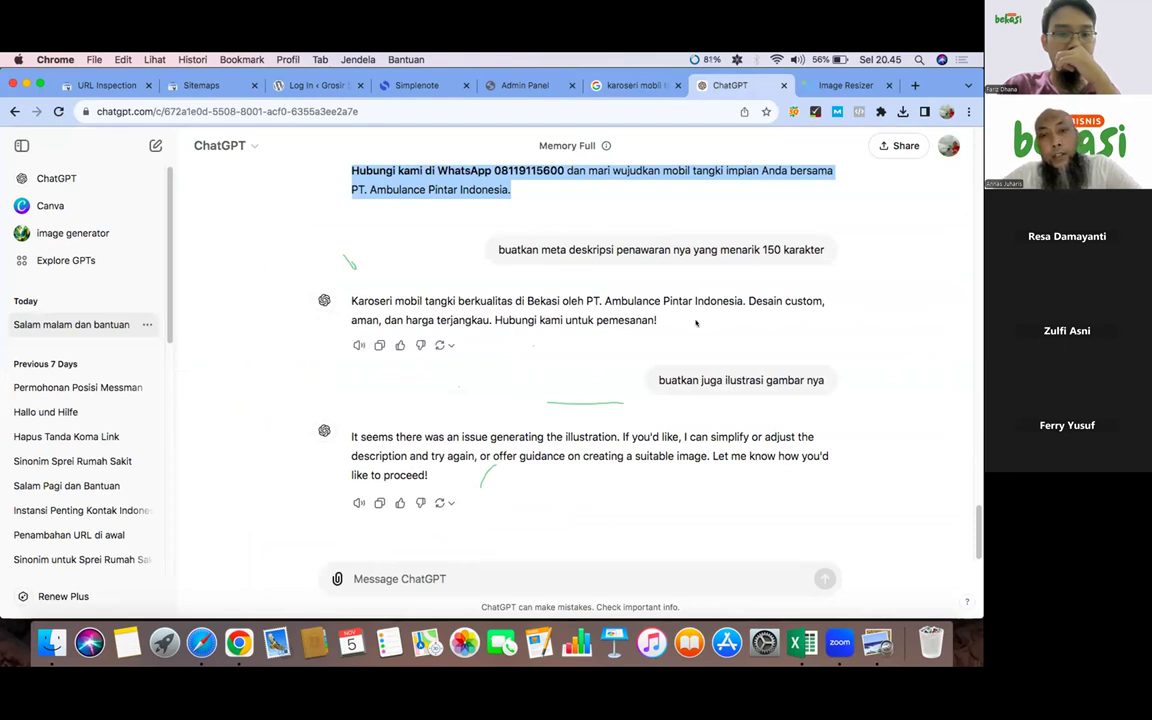
pyautogui.moveTo(665, 322); pyautogui.dragTo(345, 301)
pyautogui.press('super+c')
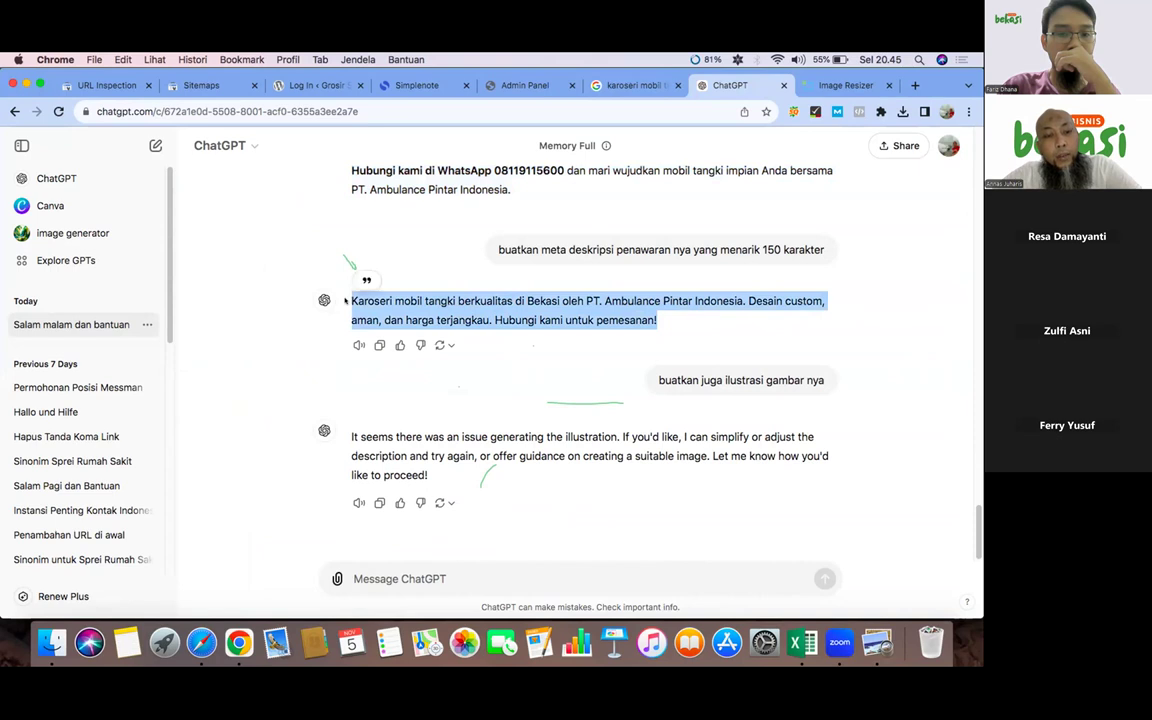
pyautogui.click(522, 85)
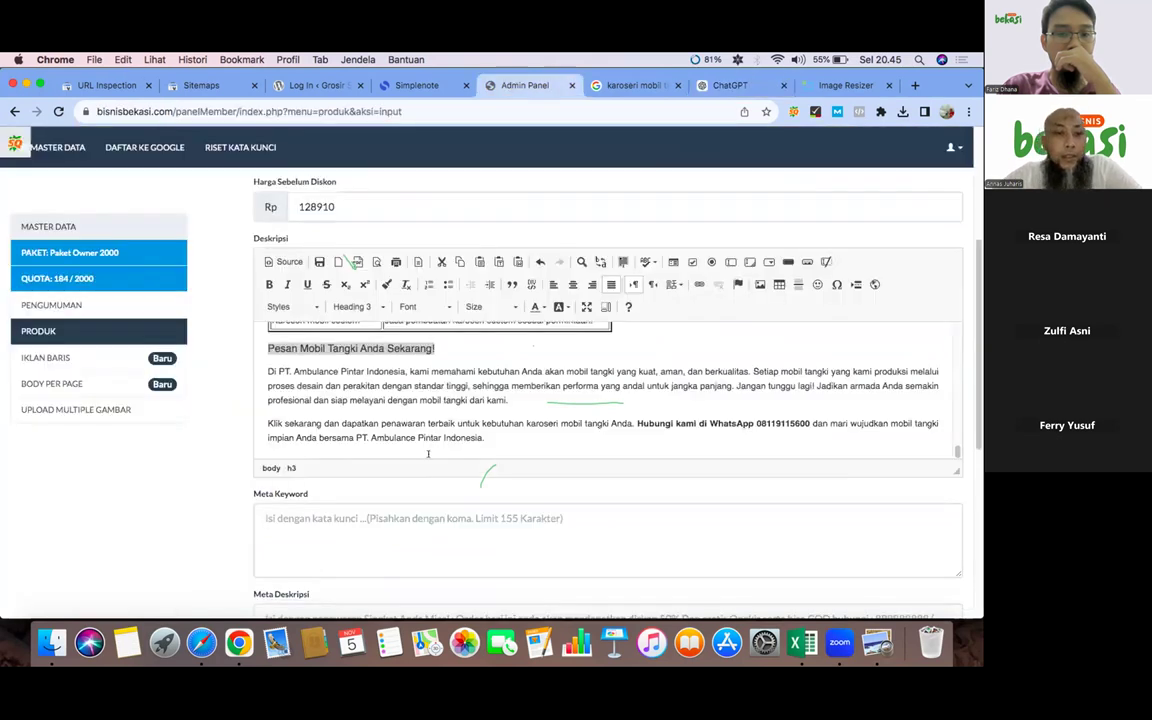
pyautogui.scroll(-5, 428, 474)
pyautogui.click(376, 420)
pyautogui.press('super+v')
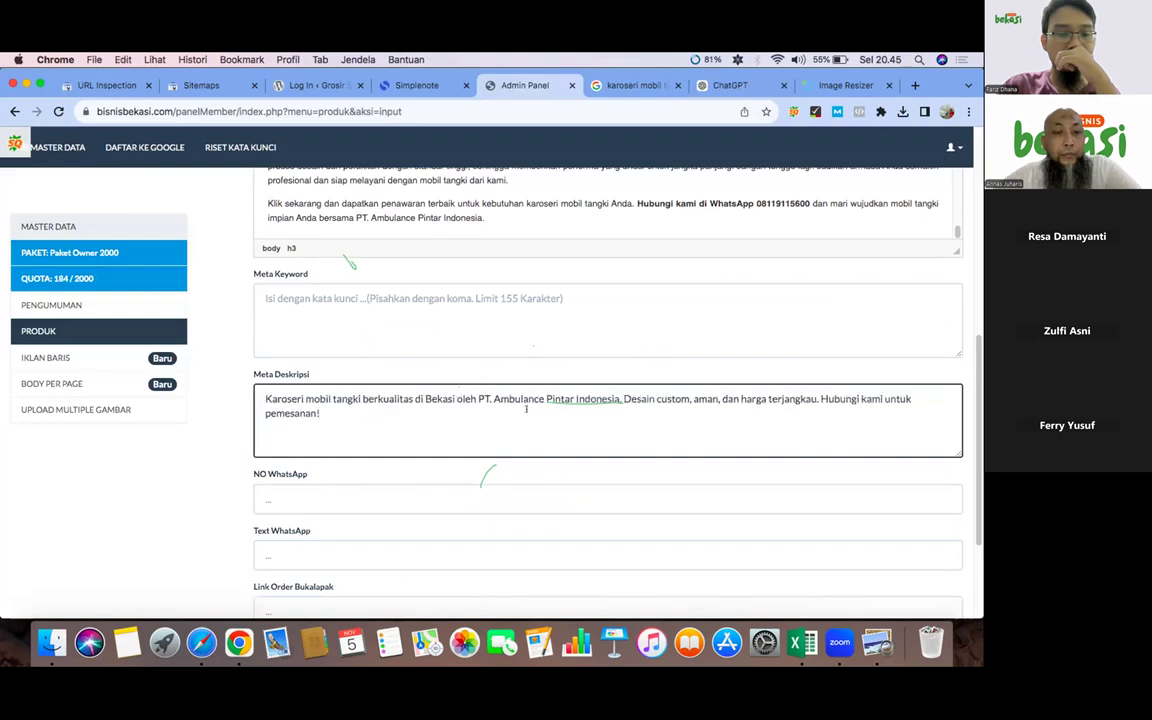
pyautogui.click(728, 85)
# Ask ChatGPT for a 150-character, comma-separated meta keyword list
pyautogui.click(480, 579)
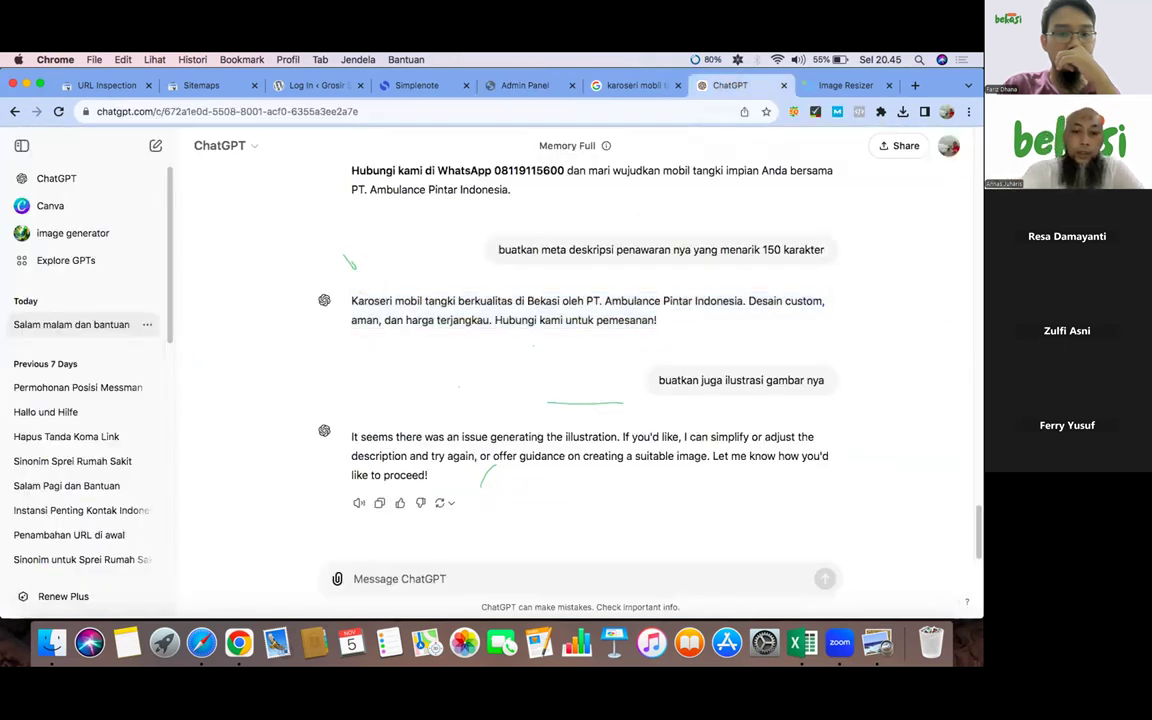
pyautogui.write('buatkan say ')
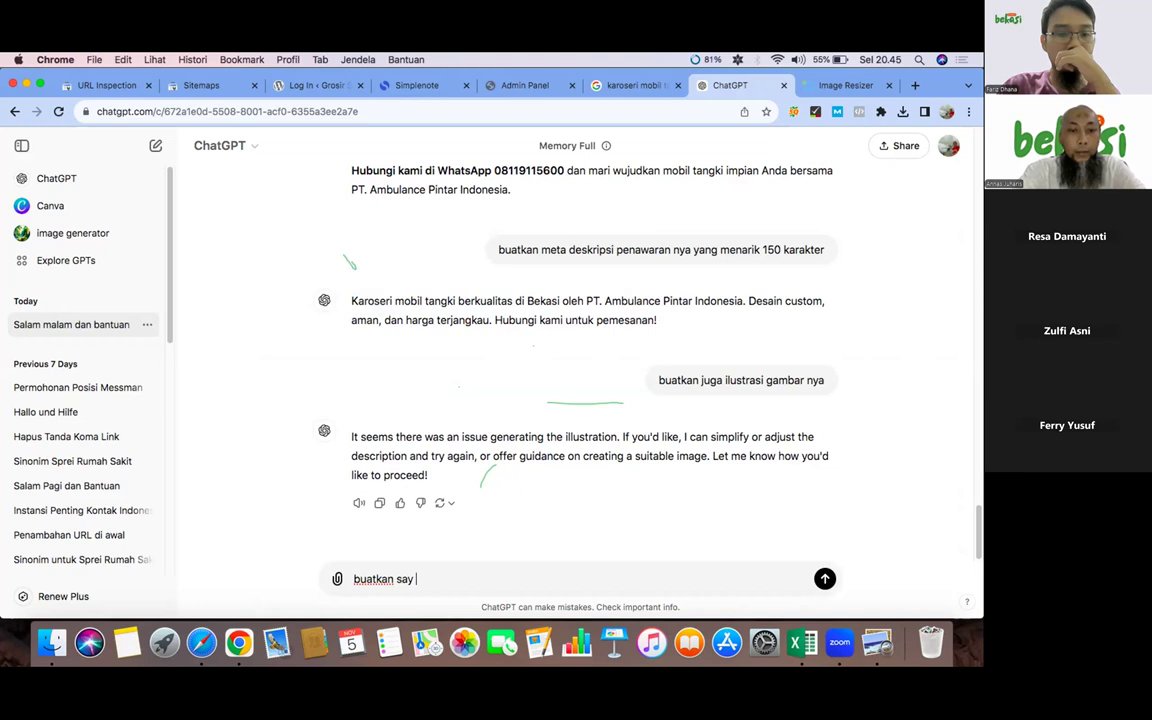
pyautogui.write('a meta k')
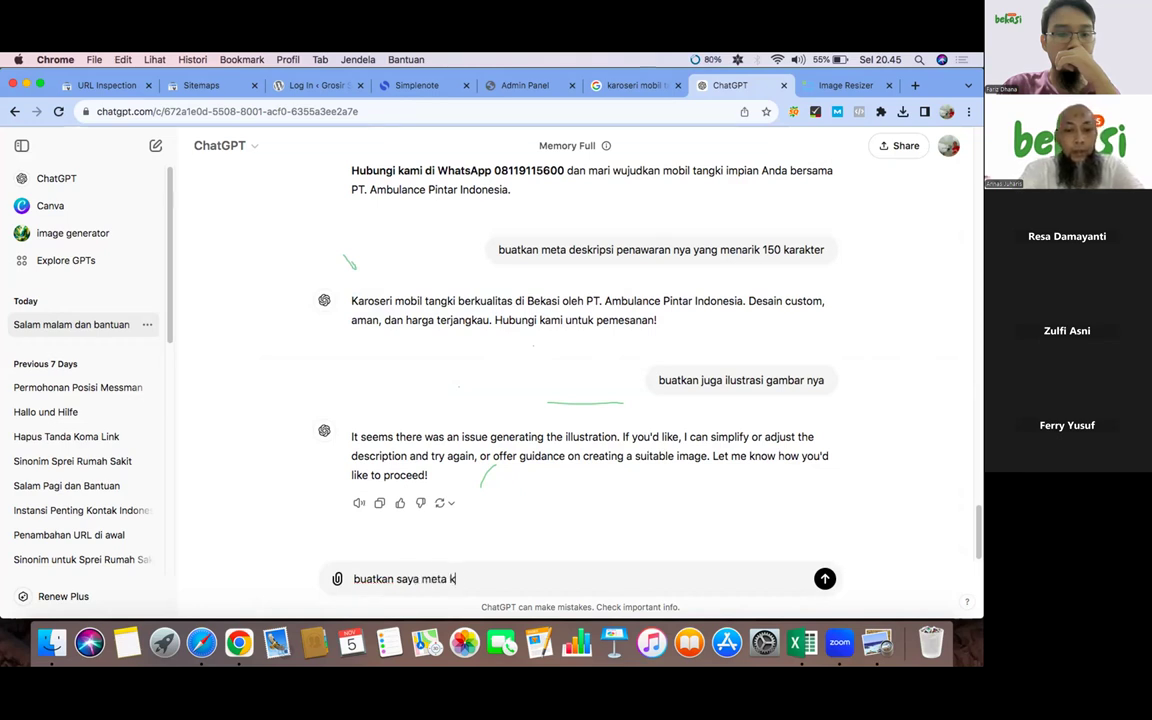
pyautogui.write('eyword nya')
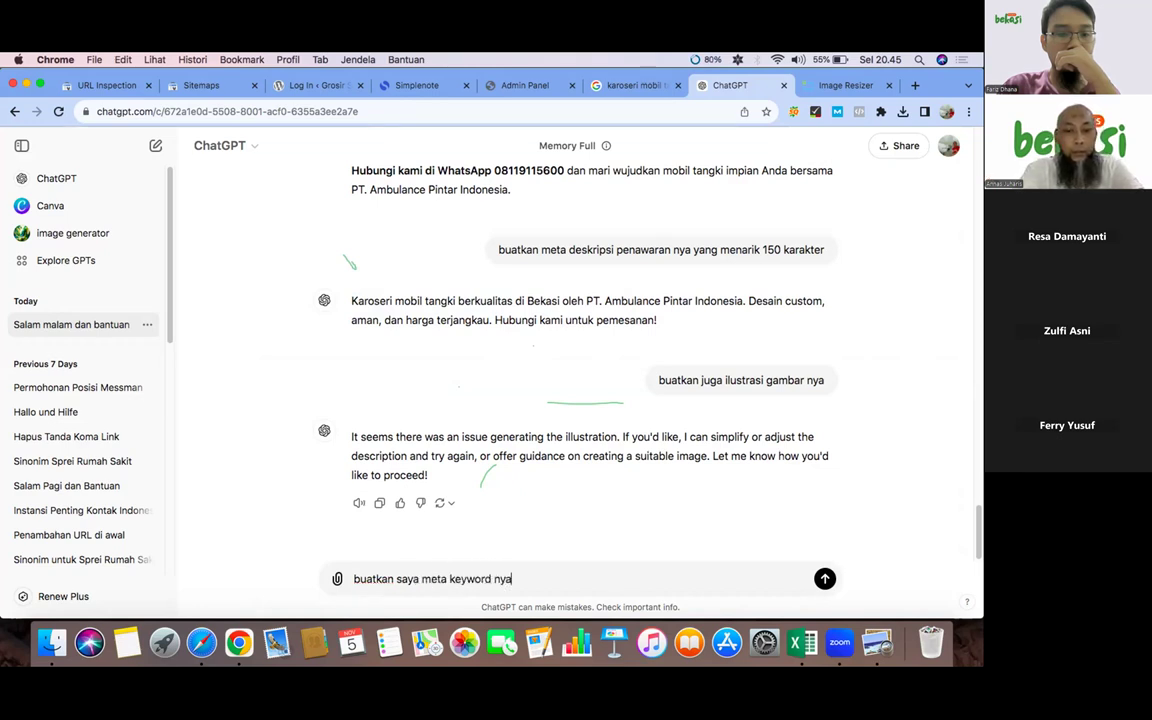
pyautogui.write(' 15')
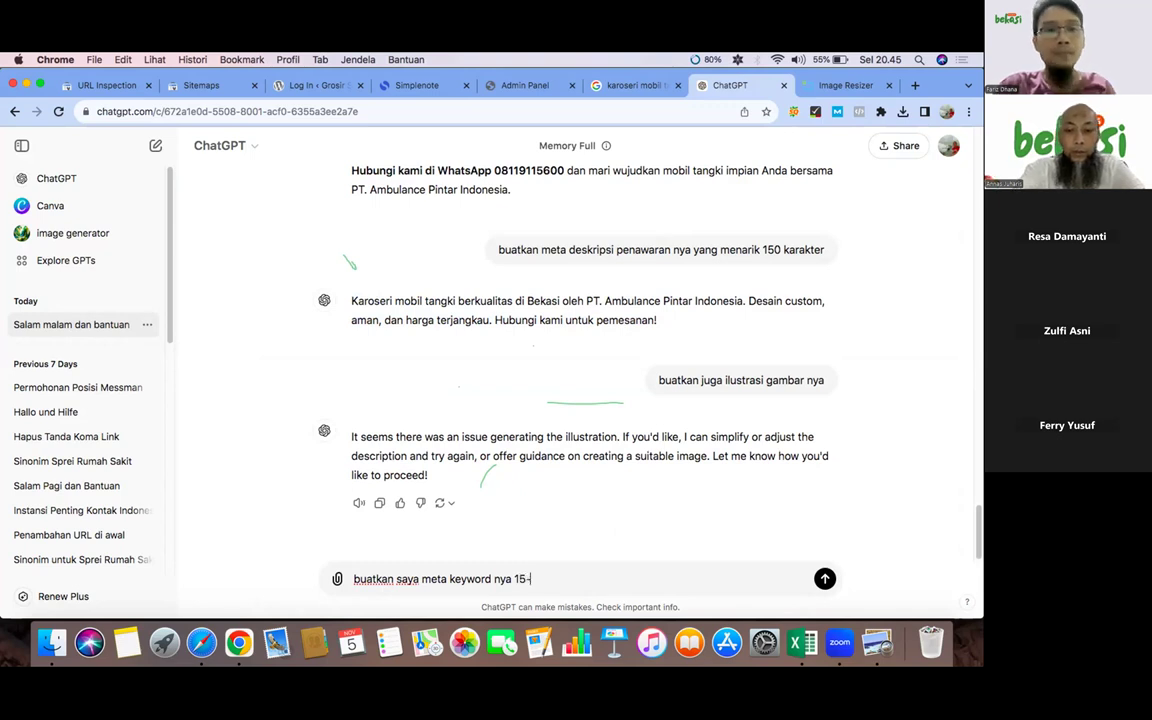
pyautogui.write('0 karakter')
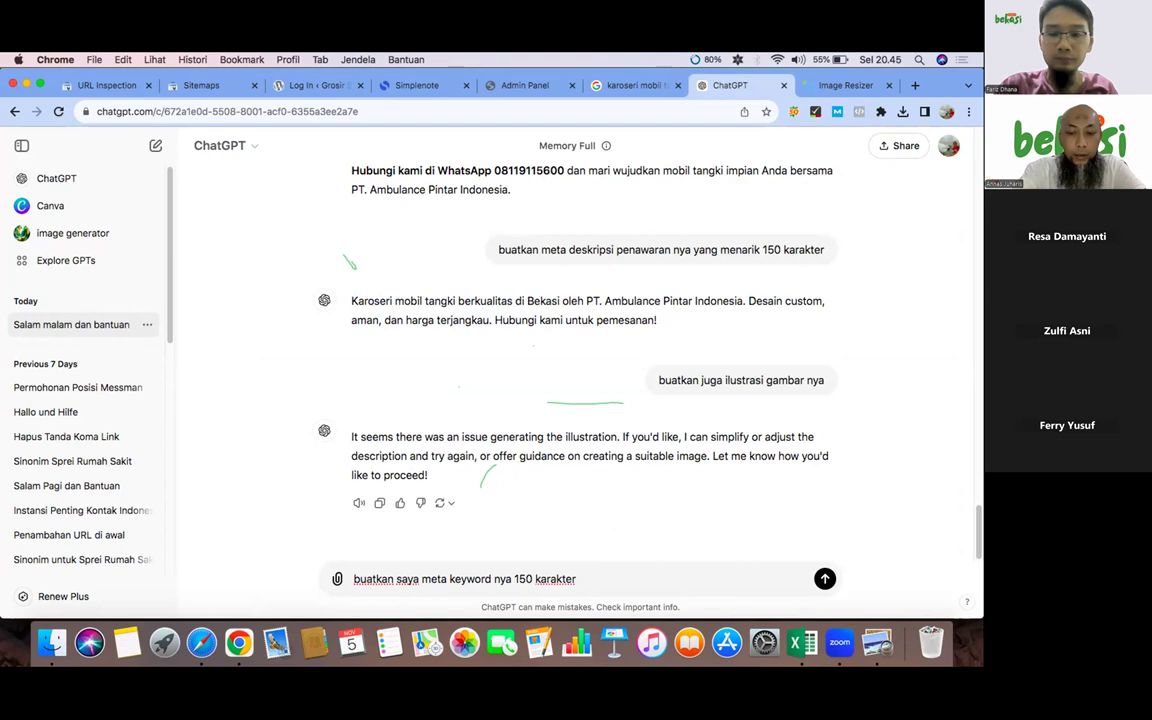
pyautogui.write(' dan pisa')
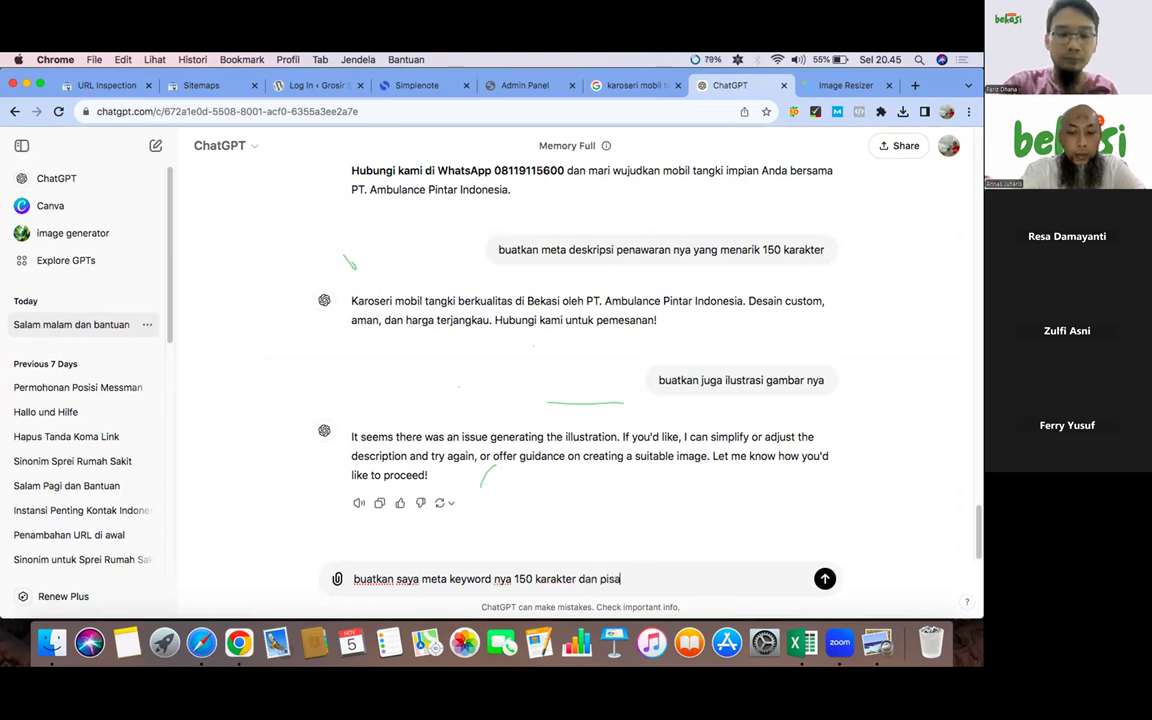
pyautogui.write('hkan dengan koma')
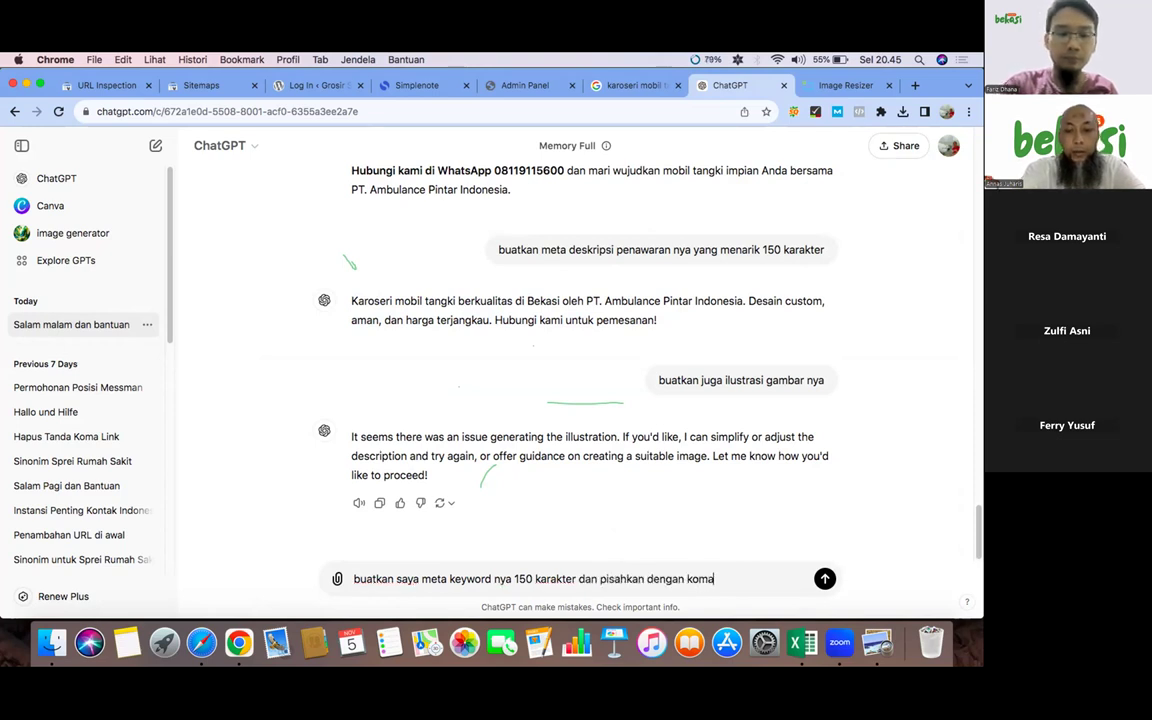
pyautogui.press('Return')
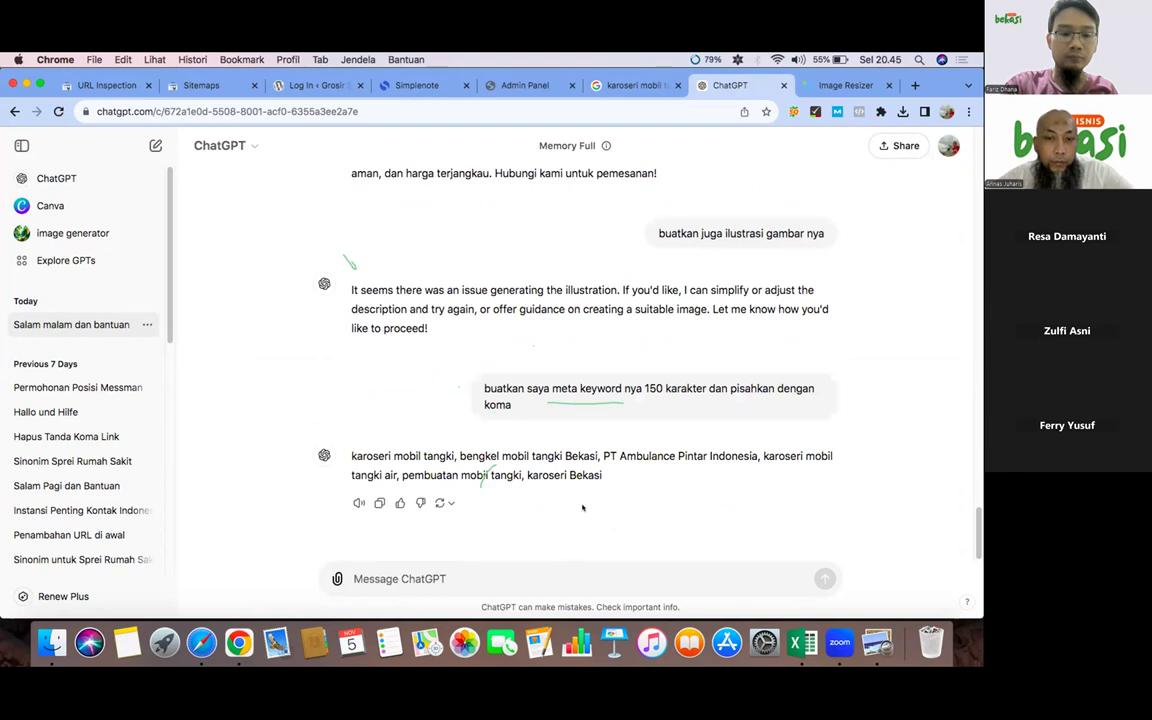
# Copy the keyword list beginning 'karoseri mobil tangki, bengkel mobil tangki Bekasi' into the clipboard
pyautogui.moveTo(603, 478); pyautogui.dragTo(346, 452)
pyautogui.press('super+c')
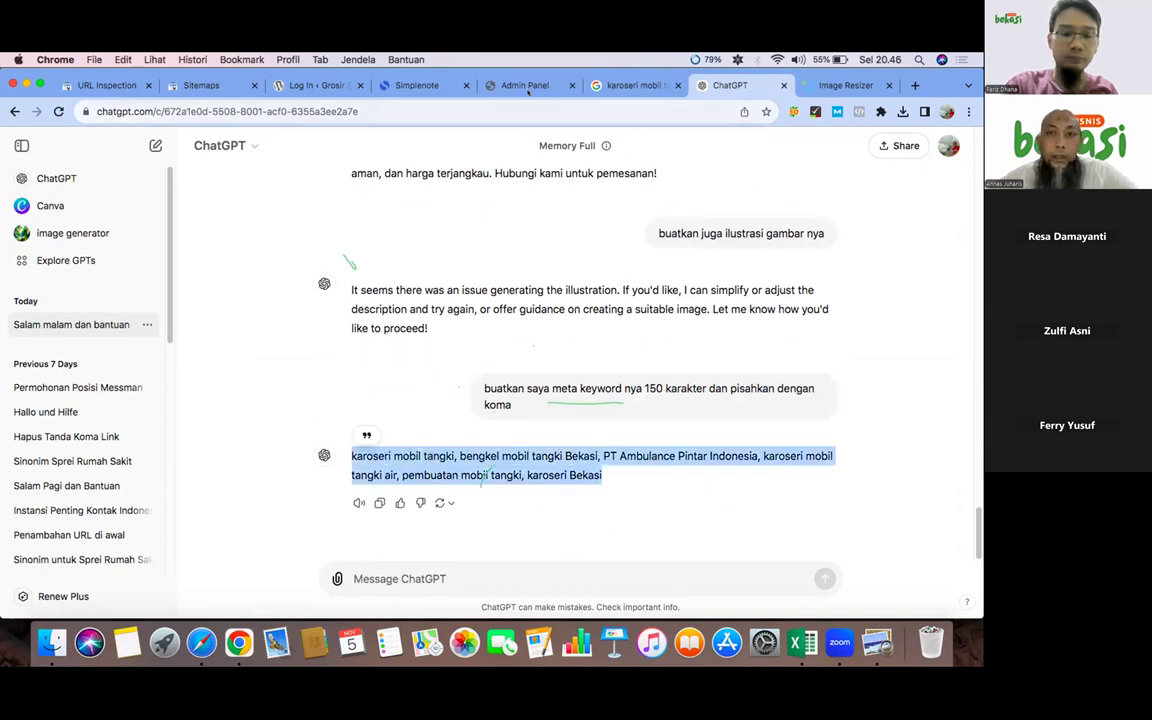
pyautogui.click(500, 85)
pyautogui.click(361, 312)
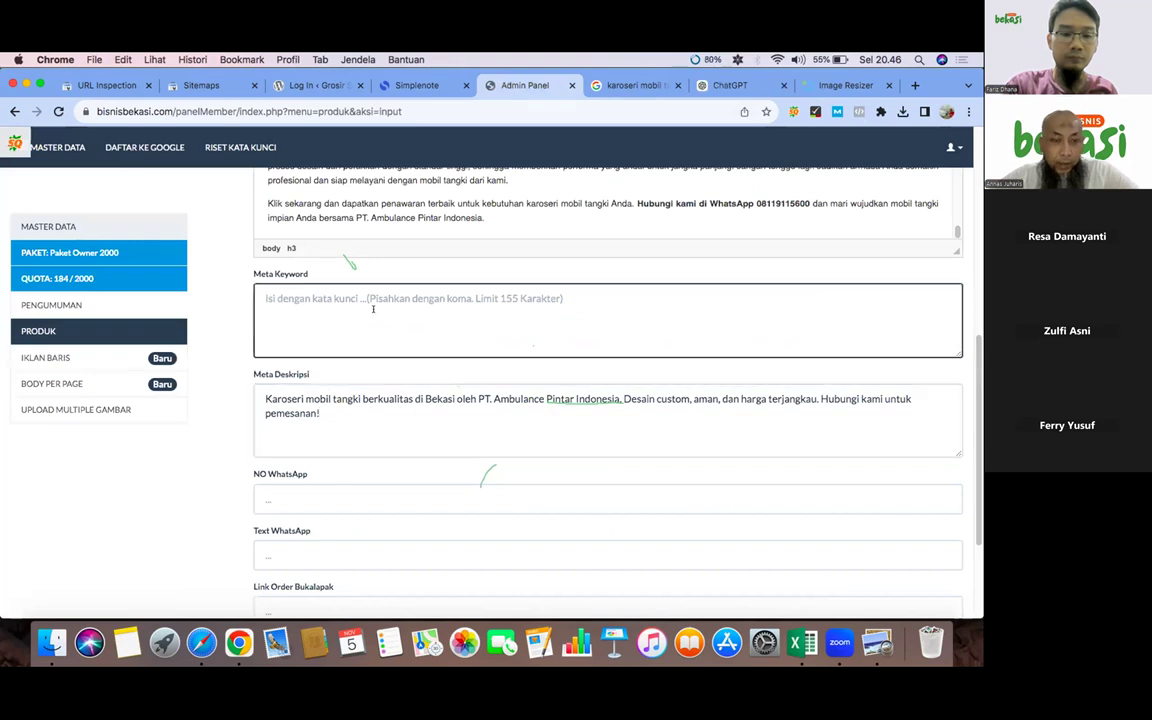
# Paste the keywords into Meta Keyword and enter the business WhatsApp number in NO WhatsApp
pyautogui.press('super+v')
pyautogui.scroll(-3, 530, 320)
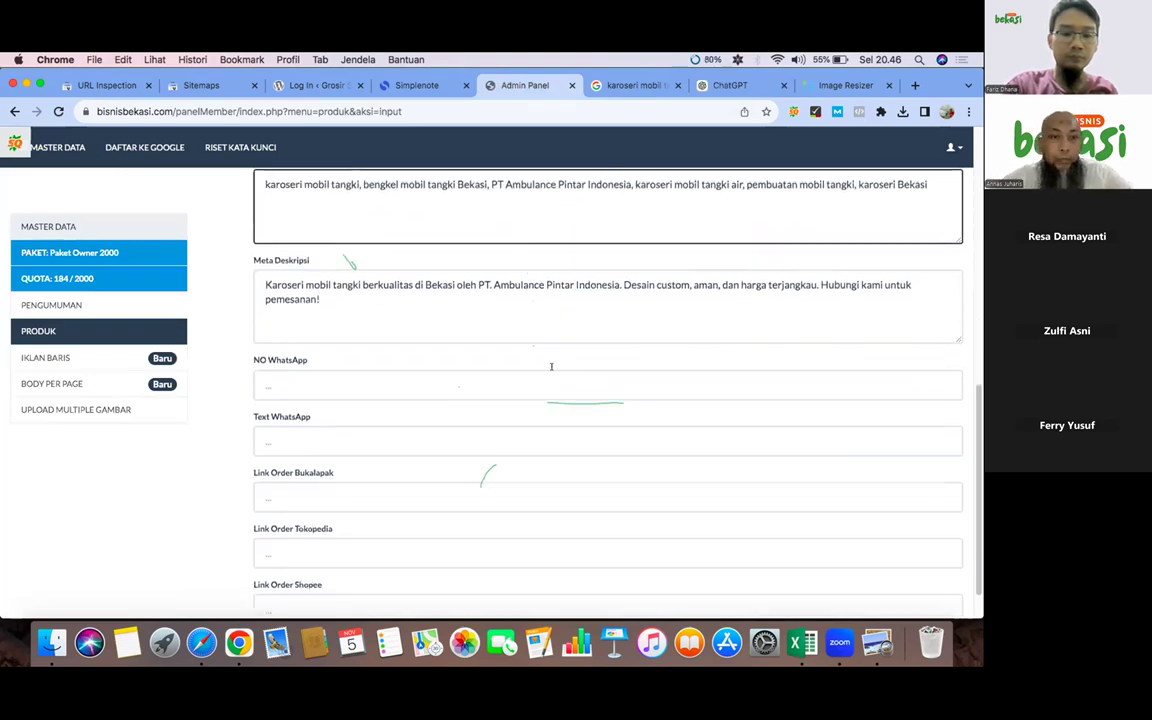
pyautogui.click(355, 383)
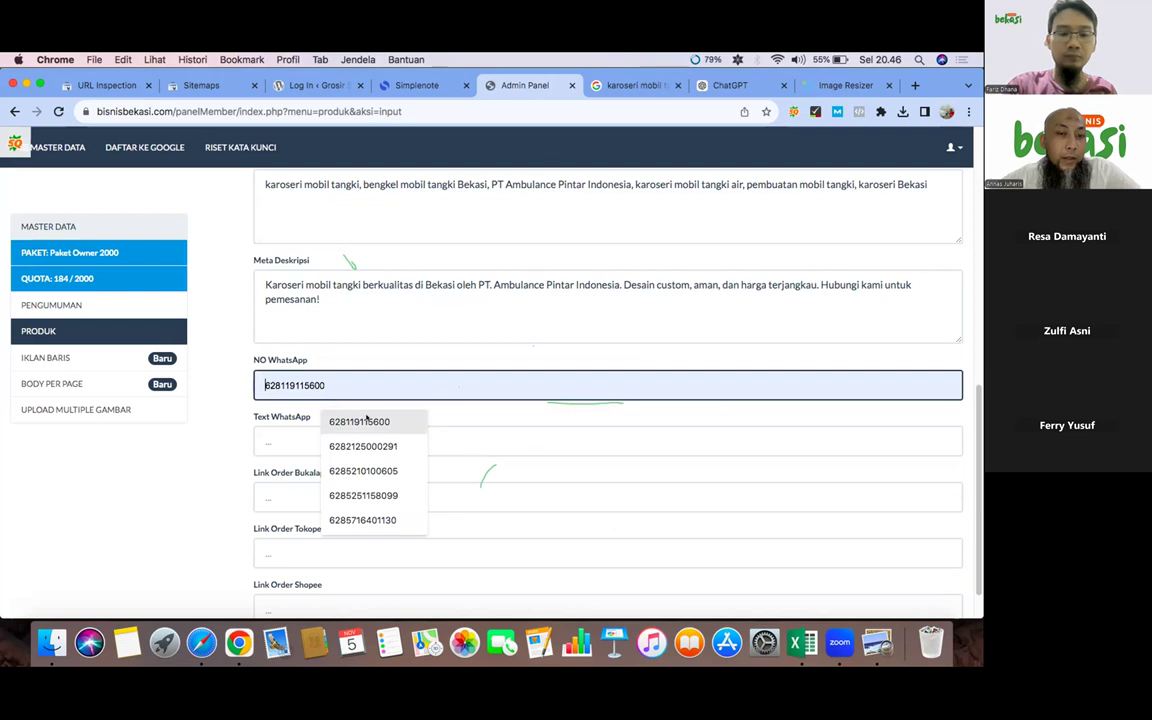
pyautogui.click(360, 421)
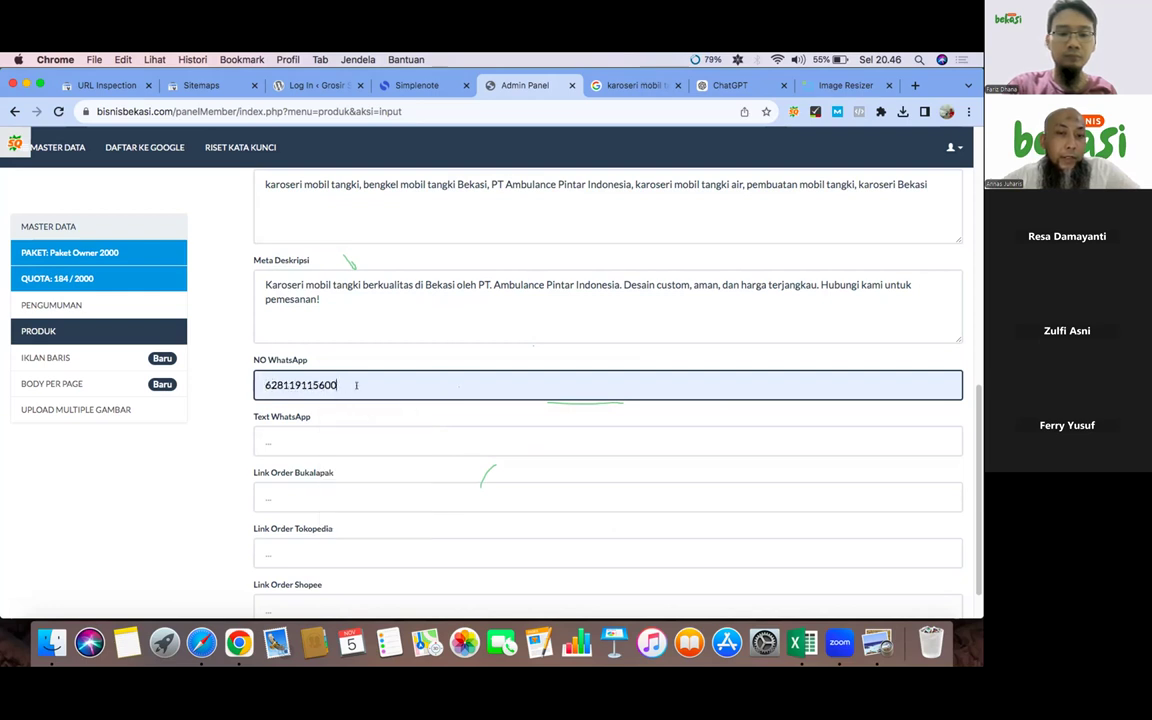
pyautogui.moveTo(356, 385); pyautogui.dragTo(194, 367)
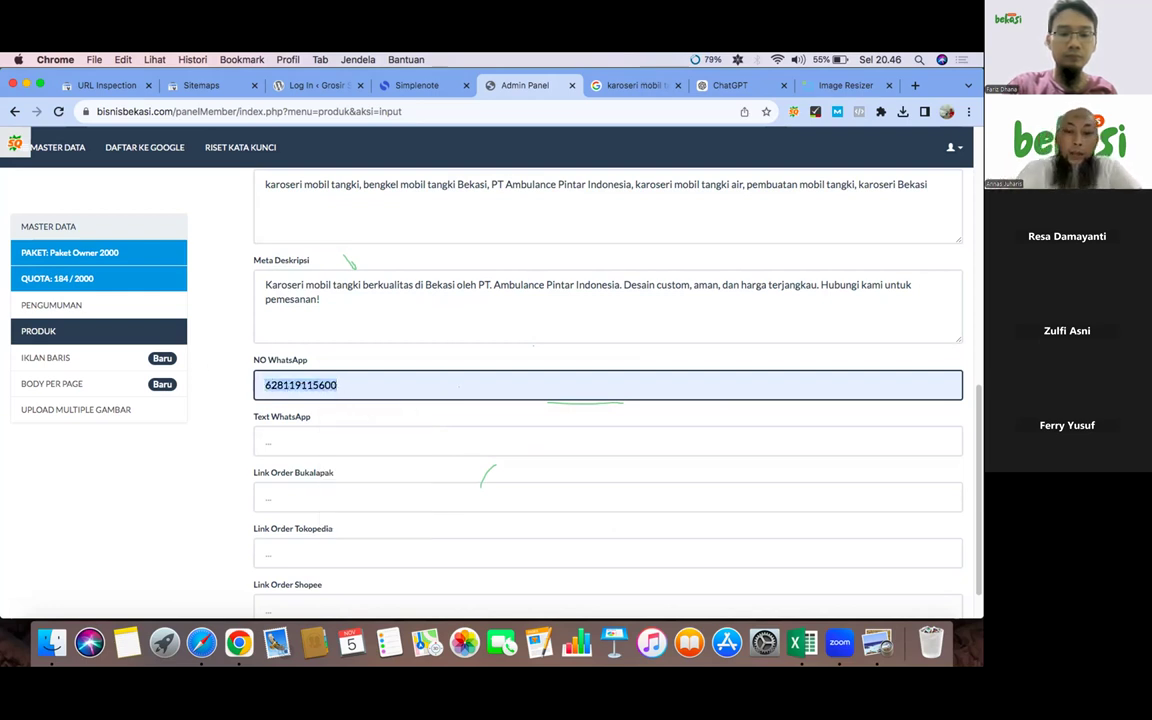
pyautogui.write('0811')
pyautogui.press('BackSpace')
pyautogui.press('BackSpace')
pyautogui.press('BackSpace')
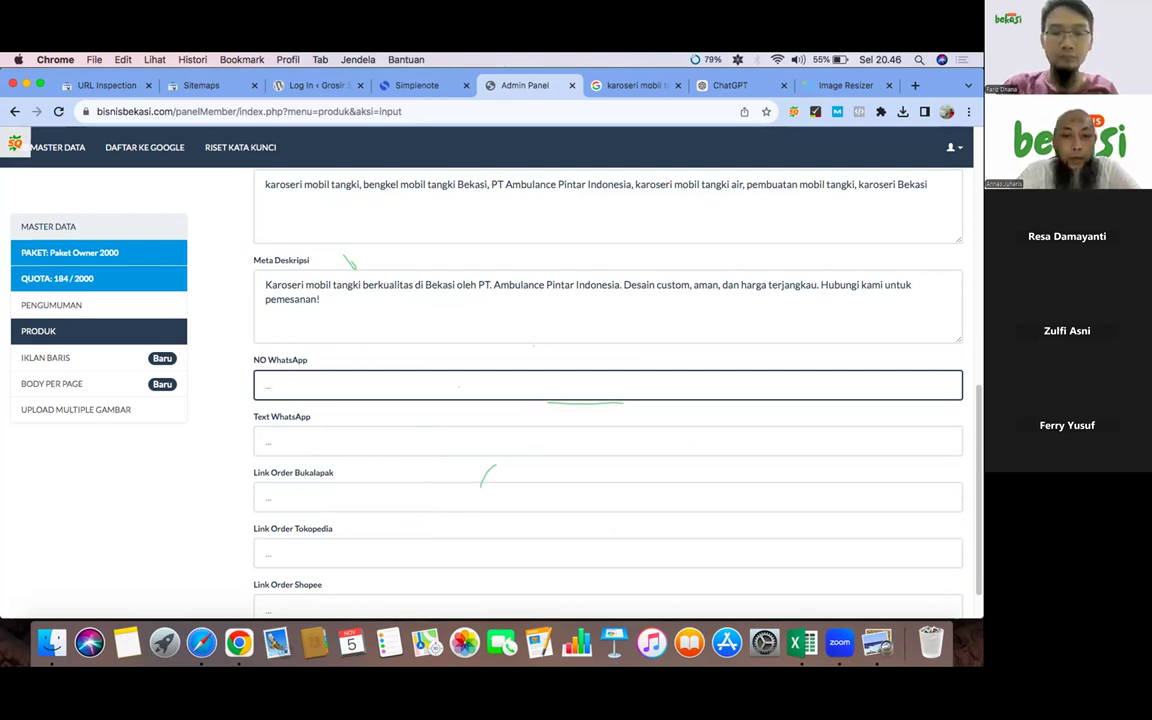
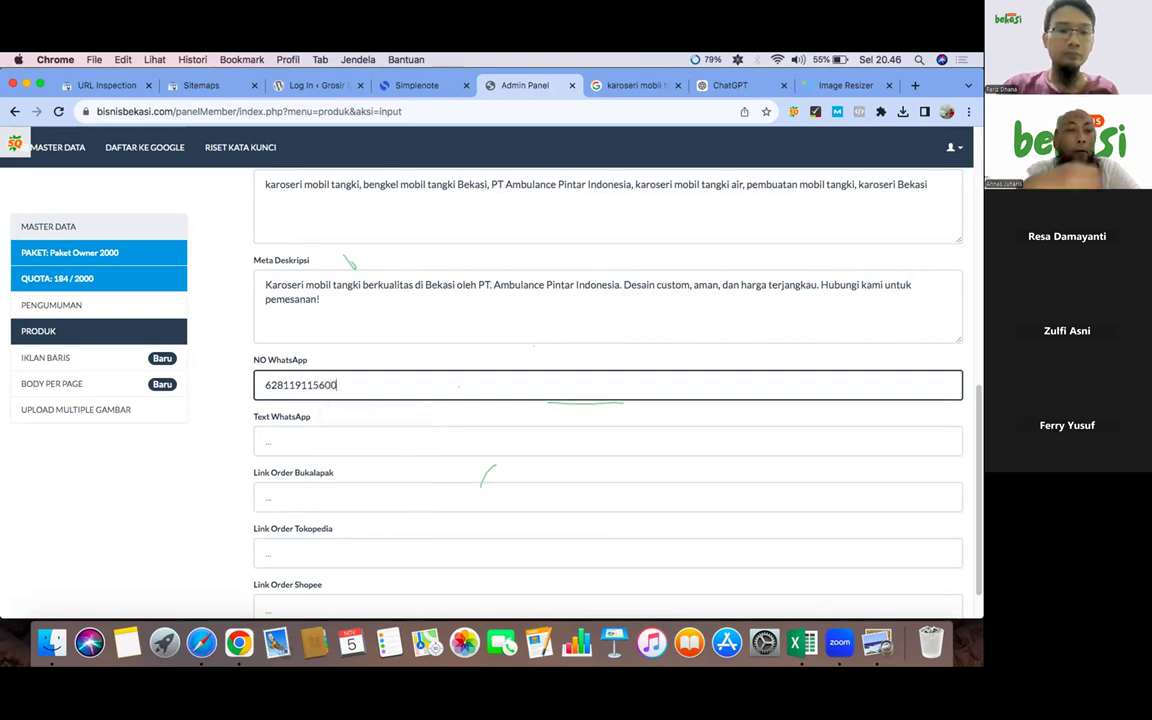
# Enter 'Hallo...Mohon Info Karoseri Pembuatan Mobil Tangki nya dong Ka...' as the Text WhatsApp message
pyautogui.click(332, 440)
pyautogui.write('Hal')
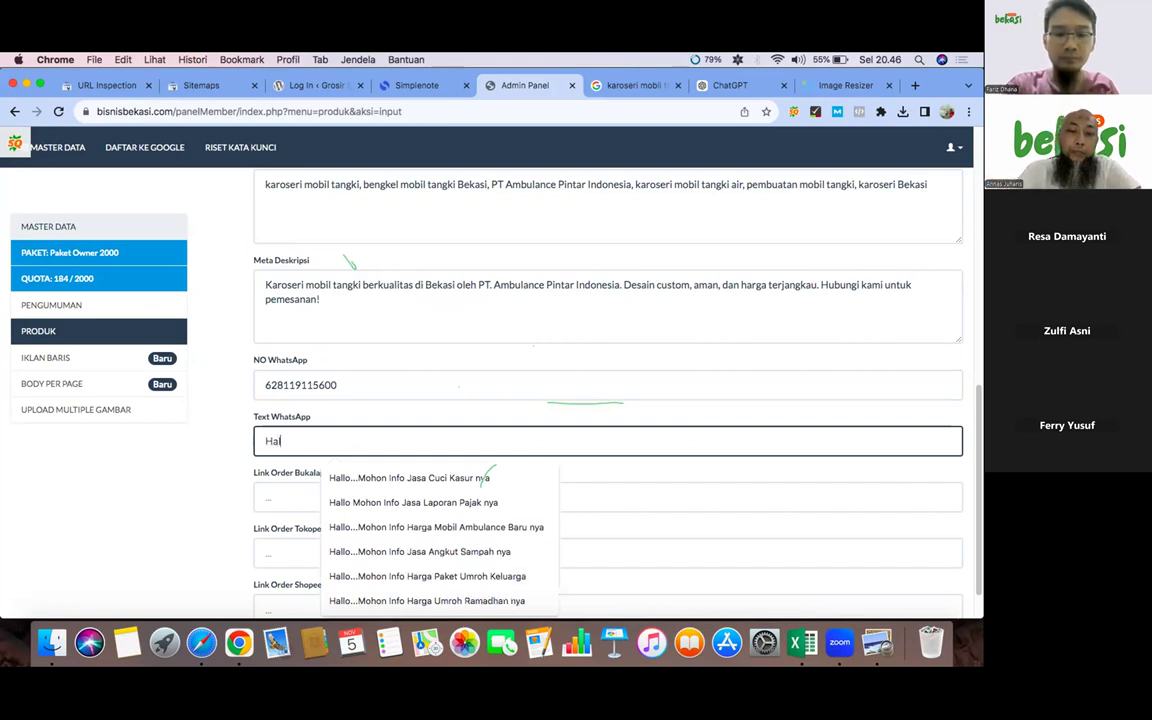
pyautogui.write('lo...Mohon Info')
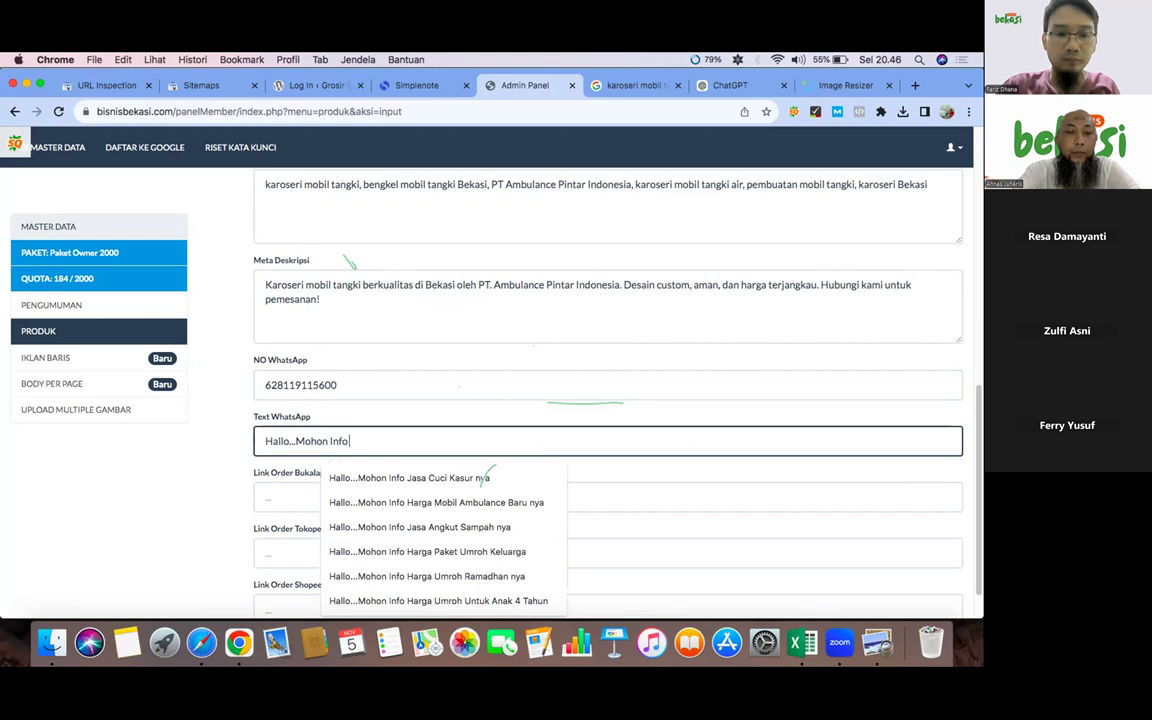
pyautogui.write('Kar')
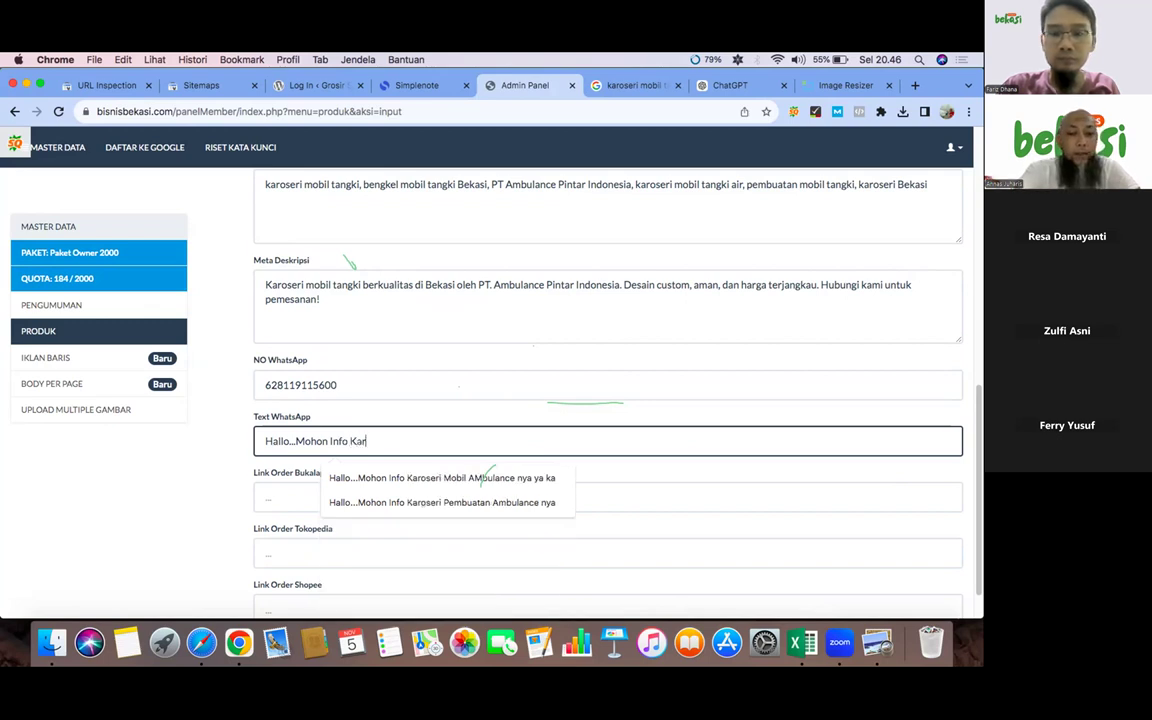
pyautogui.write('ir')
pyautogui.press('BackSpace')
pyautogui.write('o')
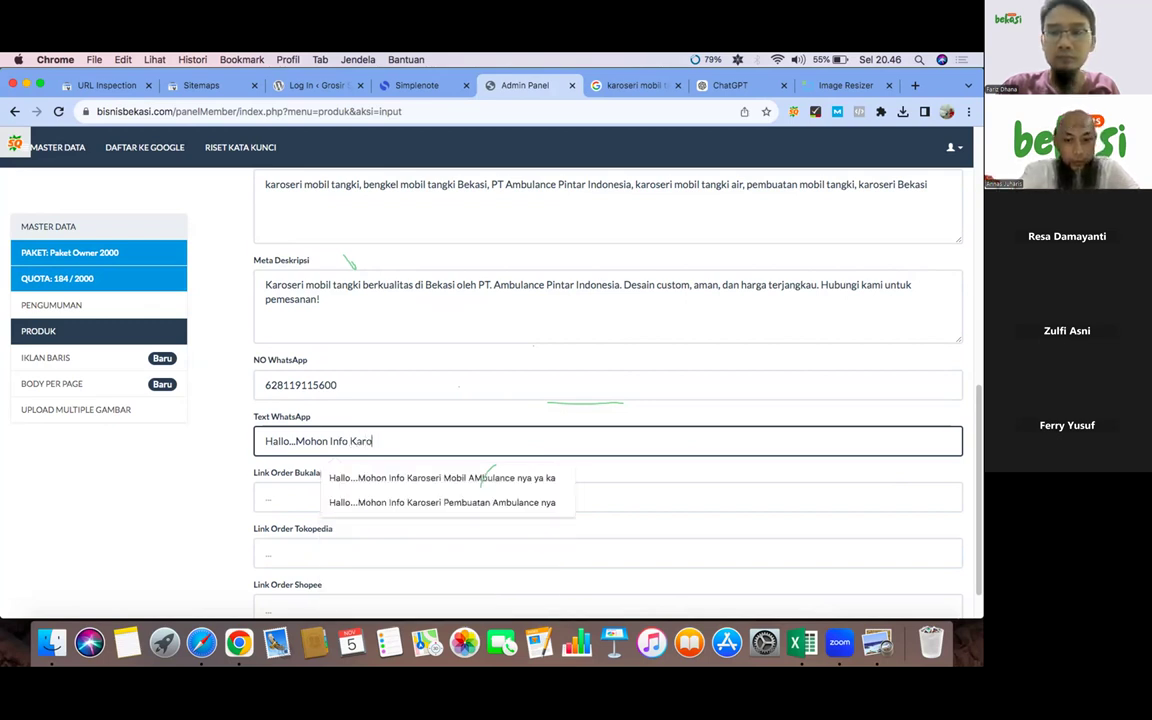
pyautogui.write('seri M')
pyautogui.press('BackSpace')
pyautogui.press('BackSpace')
pyautogui.write('Pembu')
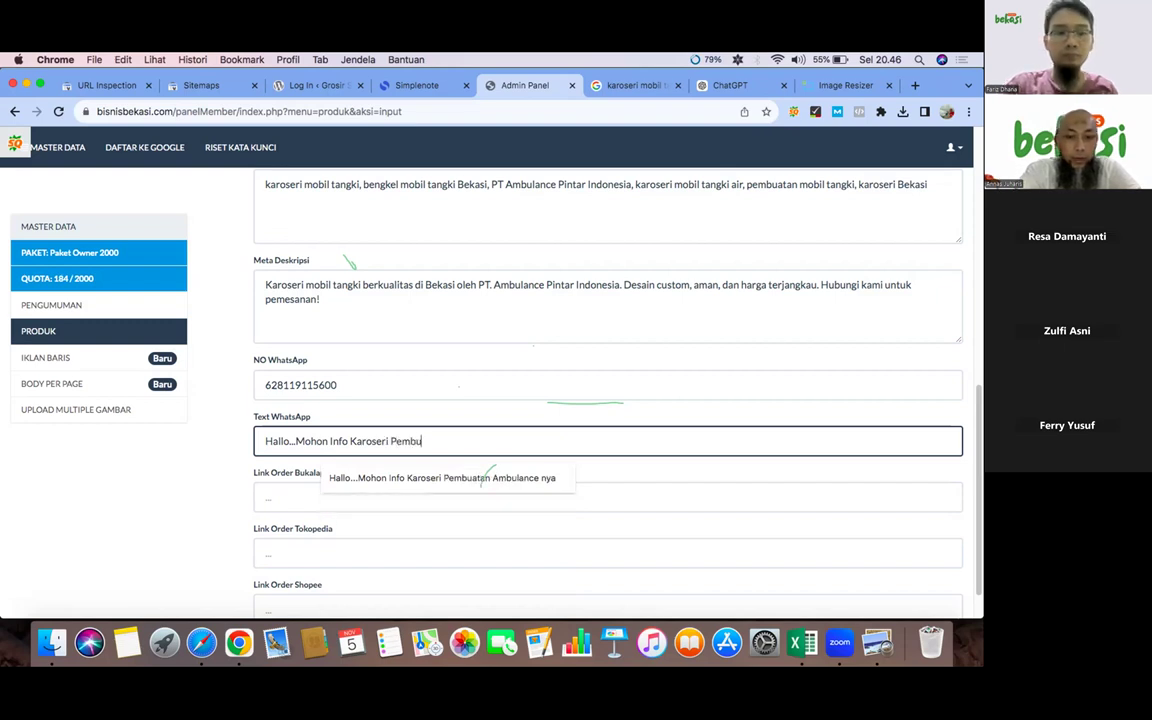
pyautogui.write('atan Mobil YT')
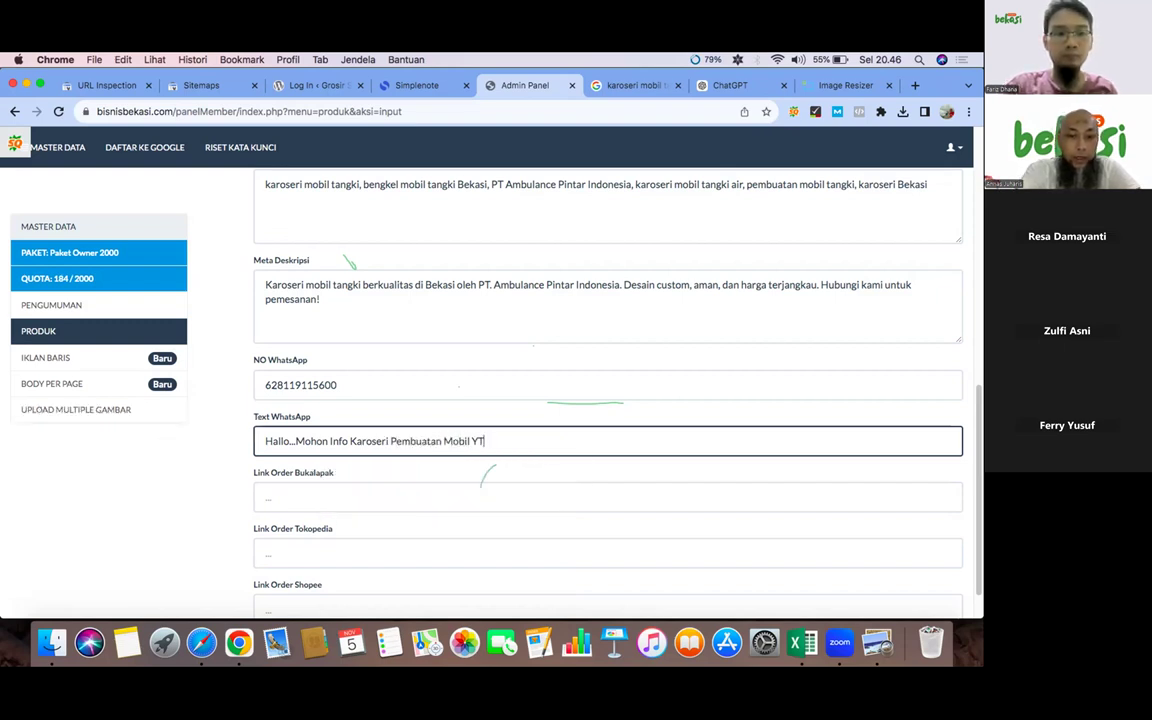
pyautogui.press('BackSpace')
pyautogui.press('BackSpace')
pyautogui.write('Tan')
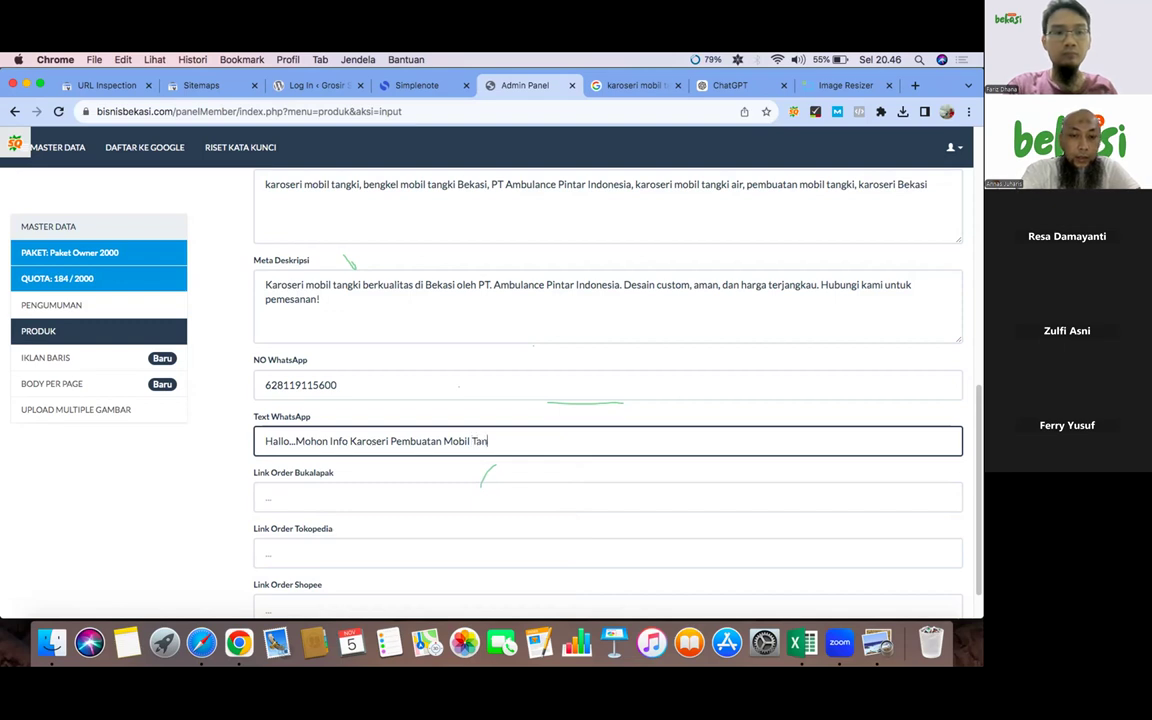
pyautogui.write('gki nya do')
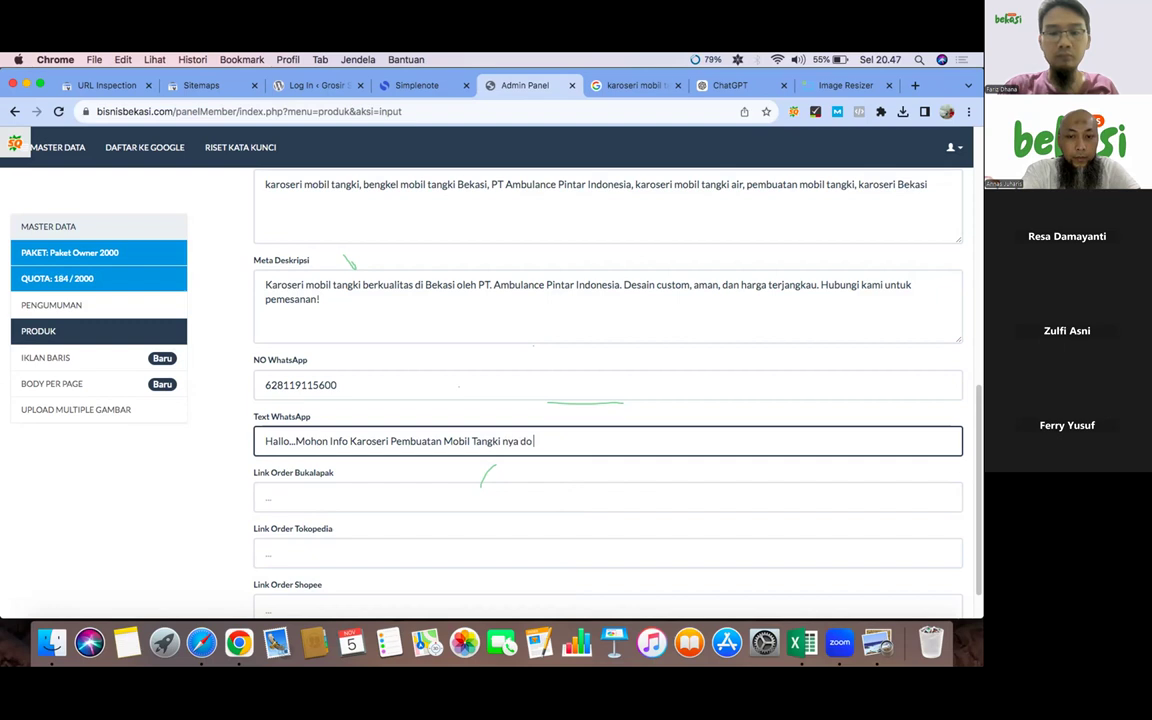
pyautogui.write('ng Ka...')
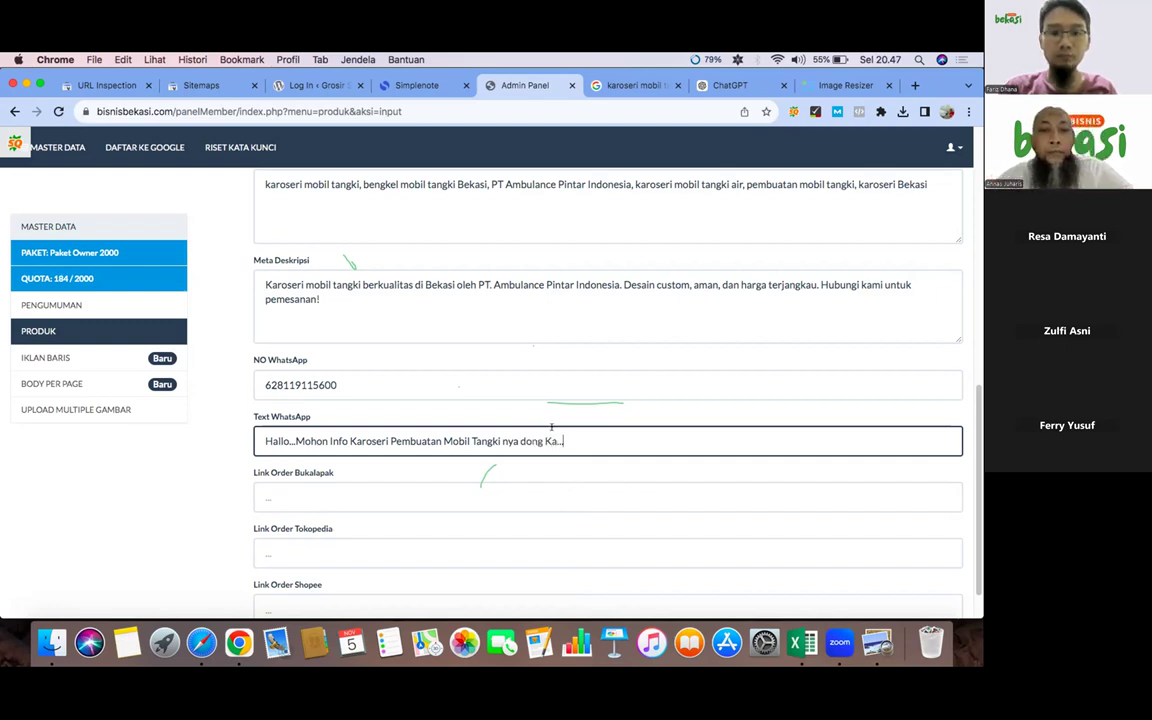
pyautogui.scroll(-2, 551, 427)
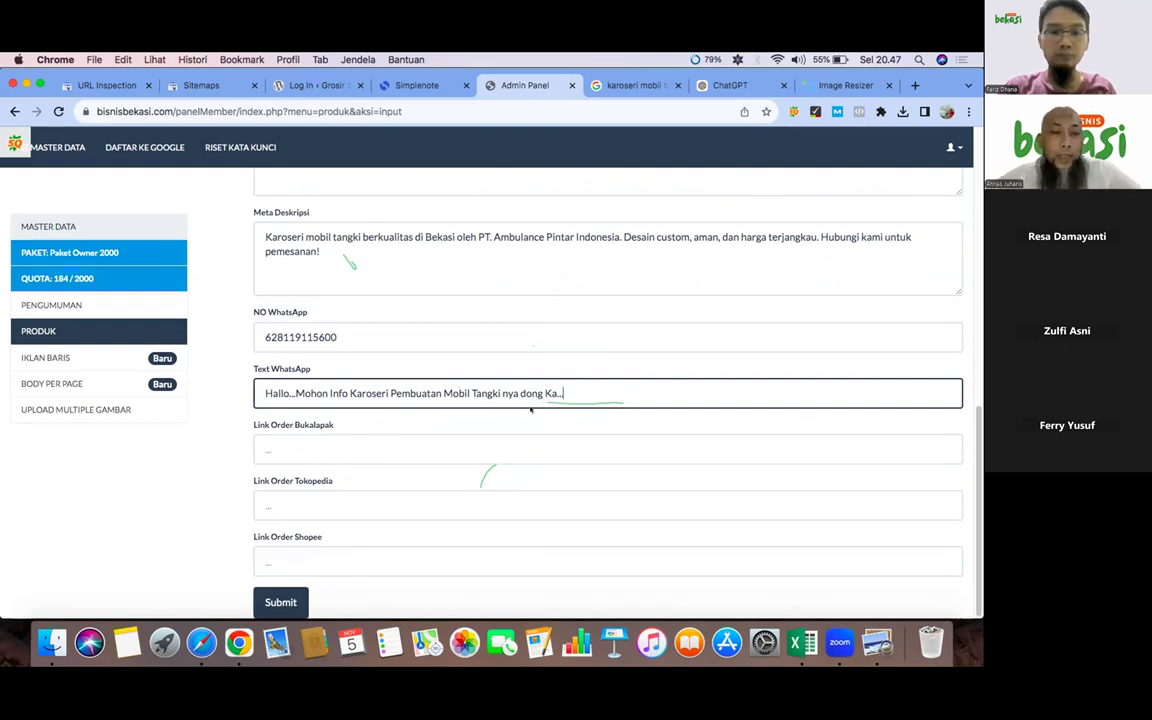
pyautogui.scroll(15, 531, 408)
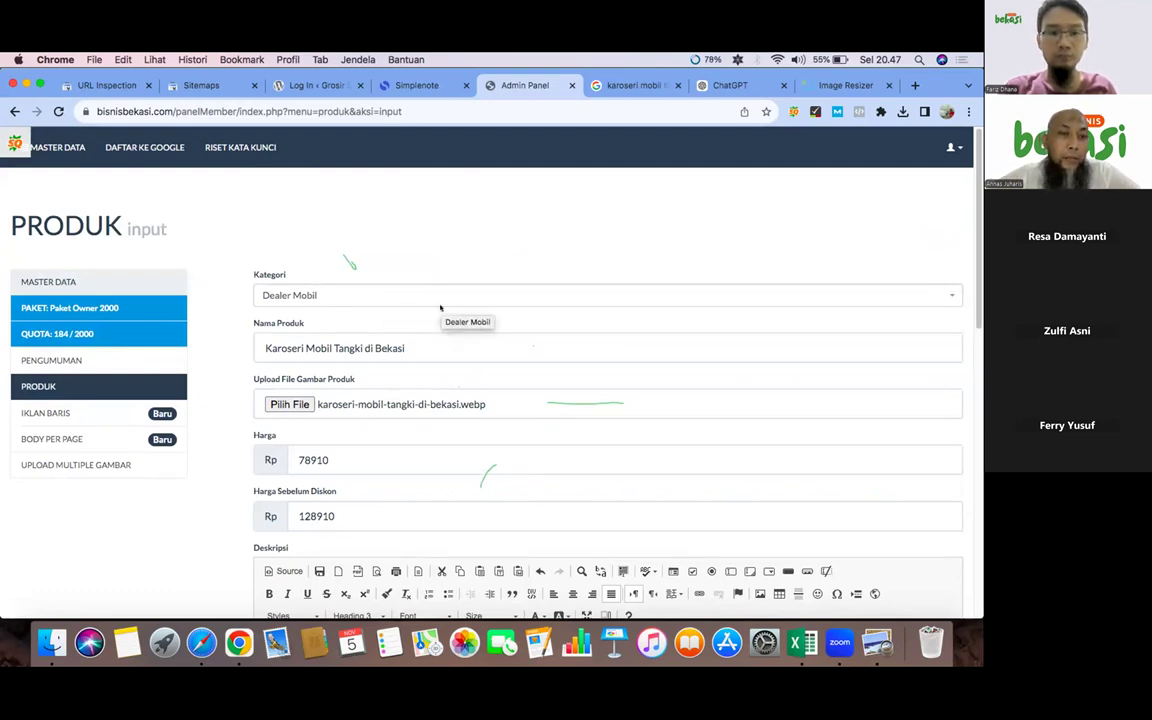
# Review the completed form and submit the Karoseri Mobil Tangki di Bekasi product
pyautogui.click(428, 343)
pyautogui.scroll(-3, 428, 343)
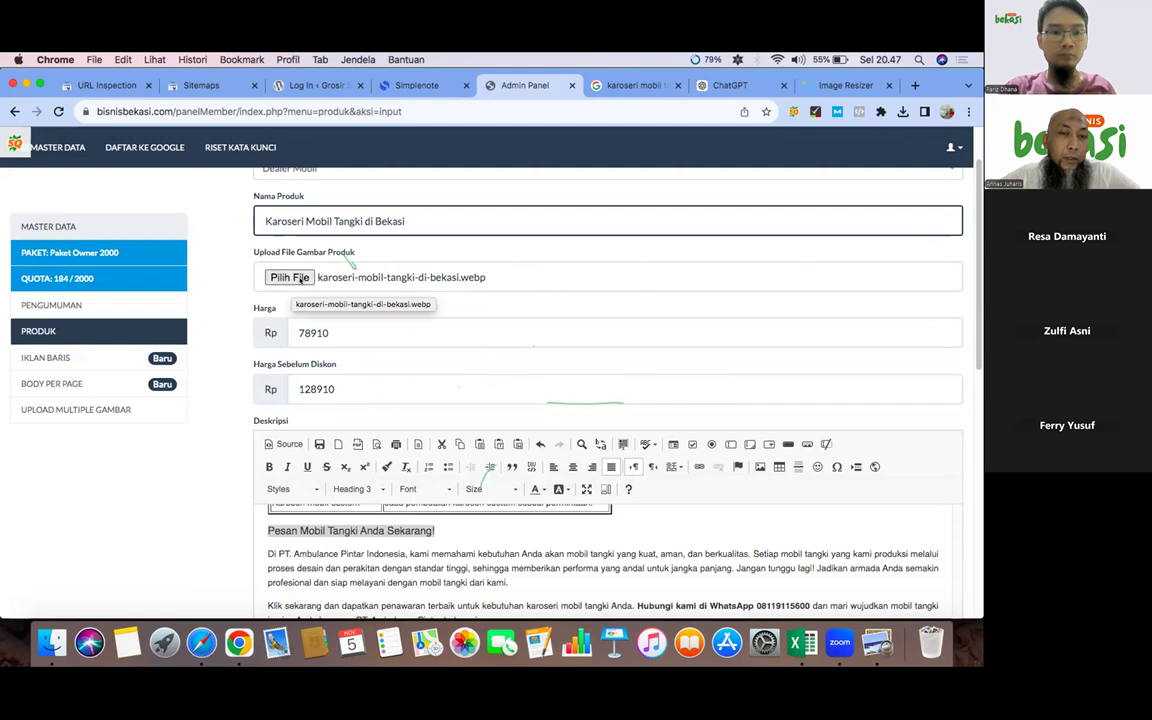
pyautogui.scroll(-1, 330, 328)
pyautogui.scroll(-5, 332, 328)
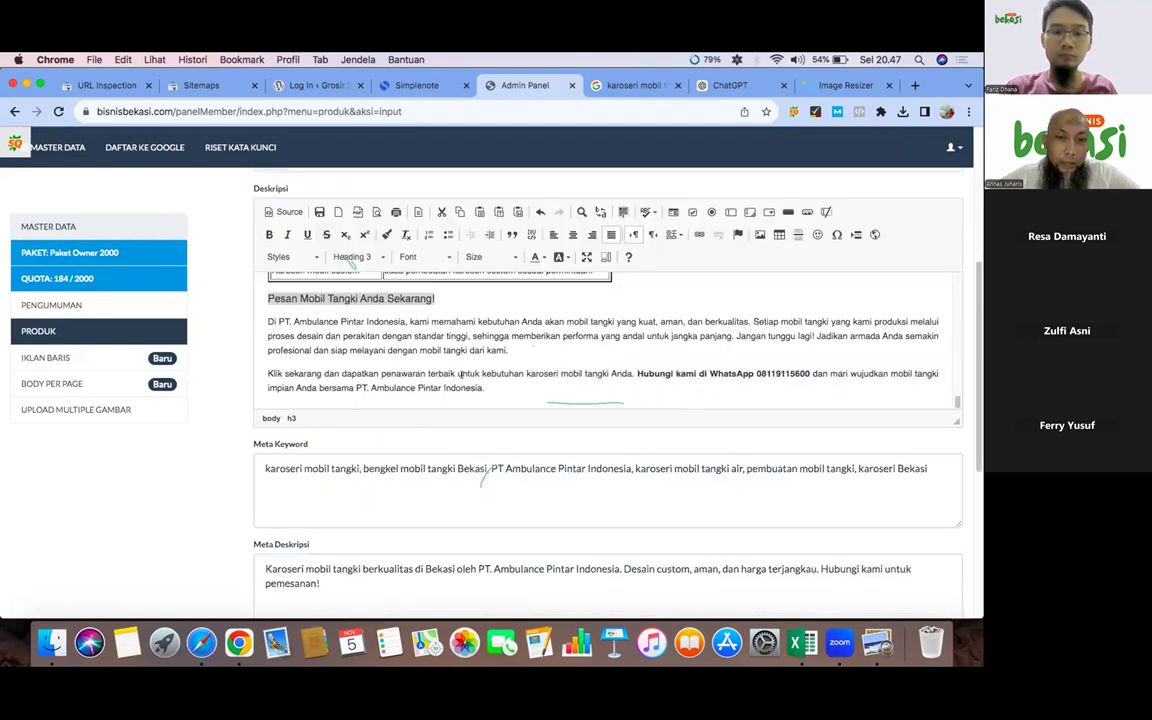
pyautogui.scroll(15, 466, 355)
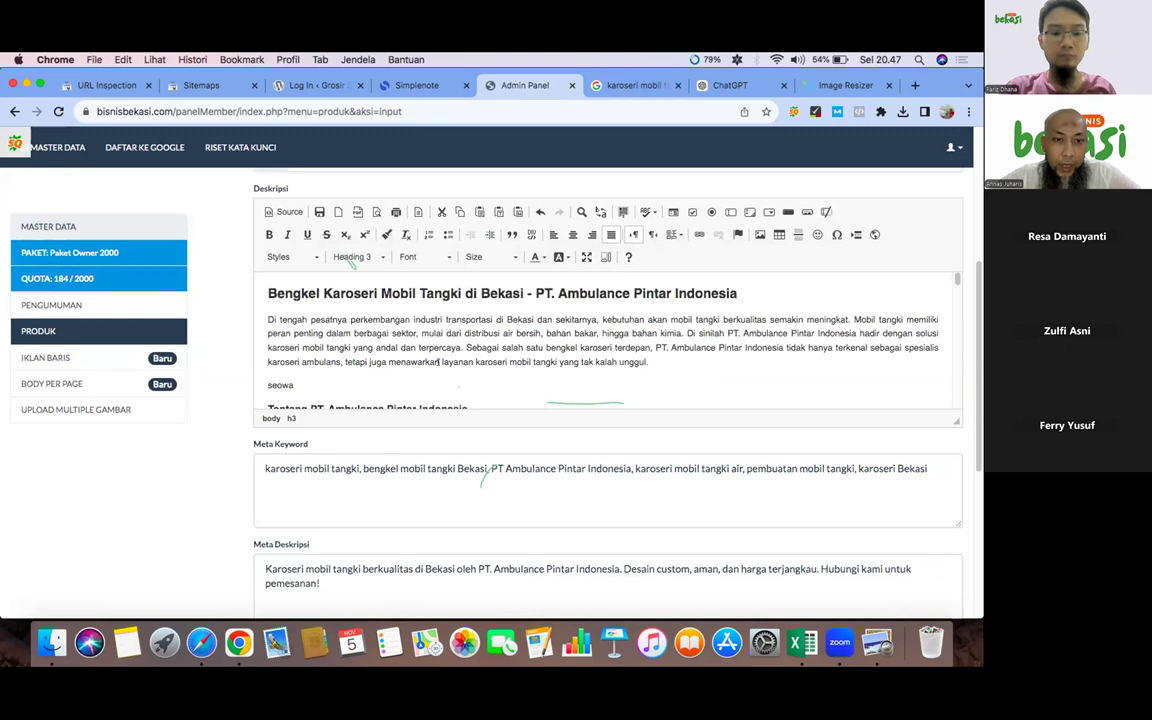
pyautogui.scroll(-10, 405, 387)
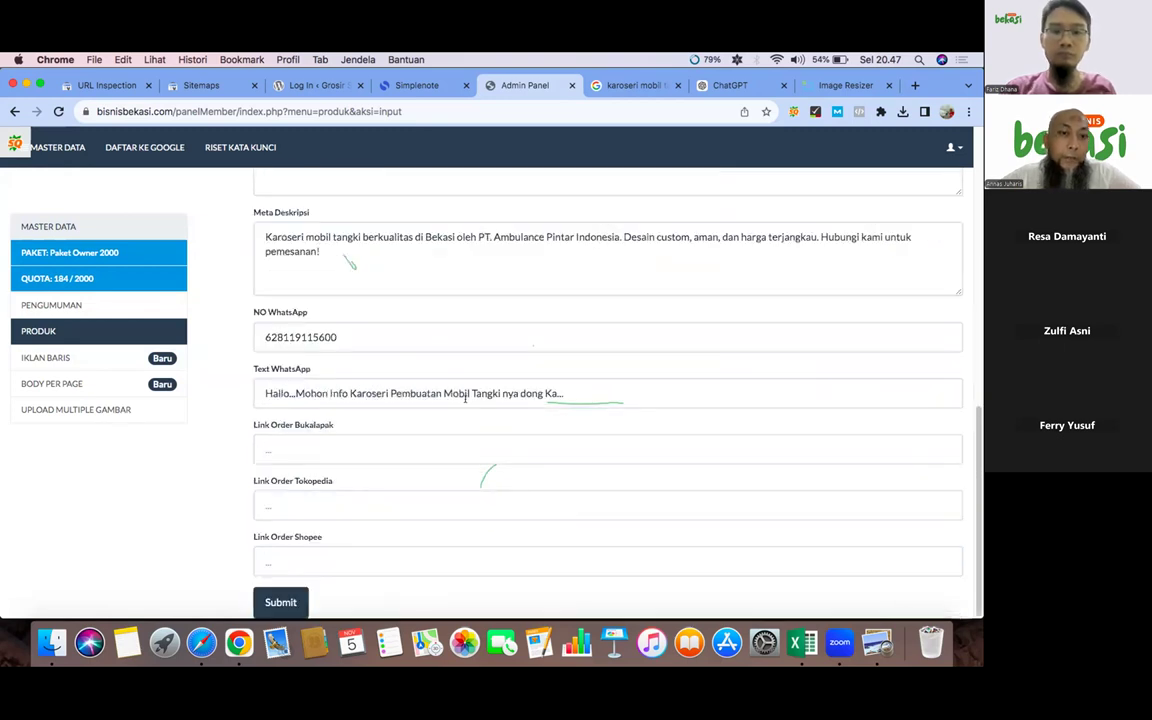
pyautogui.click(285, 600)
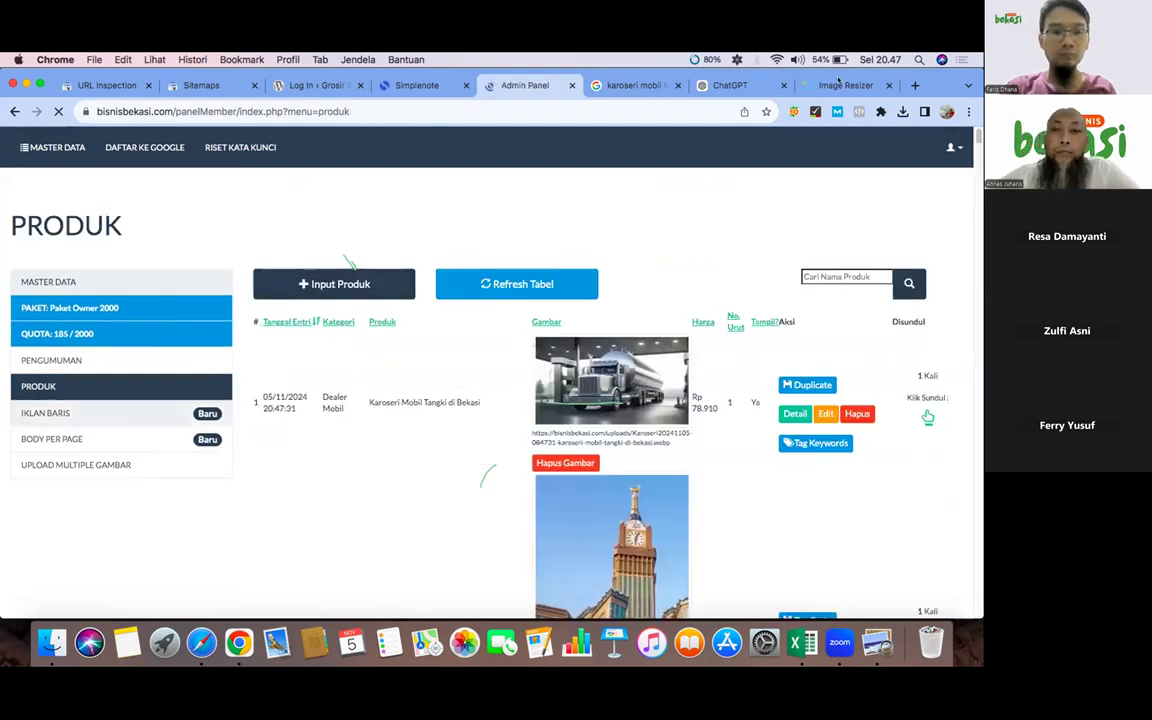
# Open the bisnisbekasi.com homepage in a new Chrome tab from the address bar
pyautogui.click(914, 85)
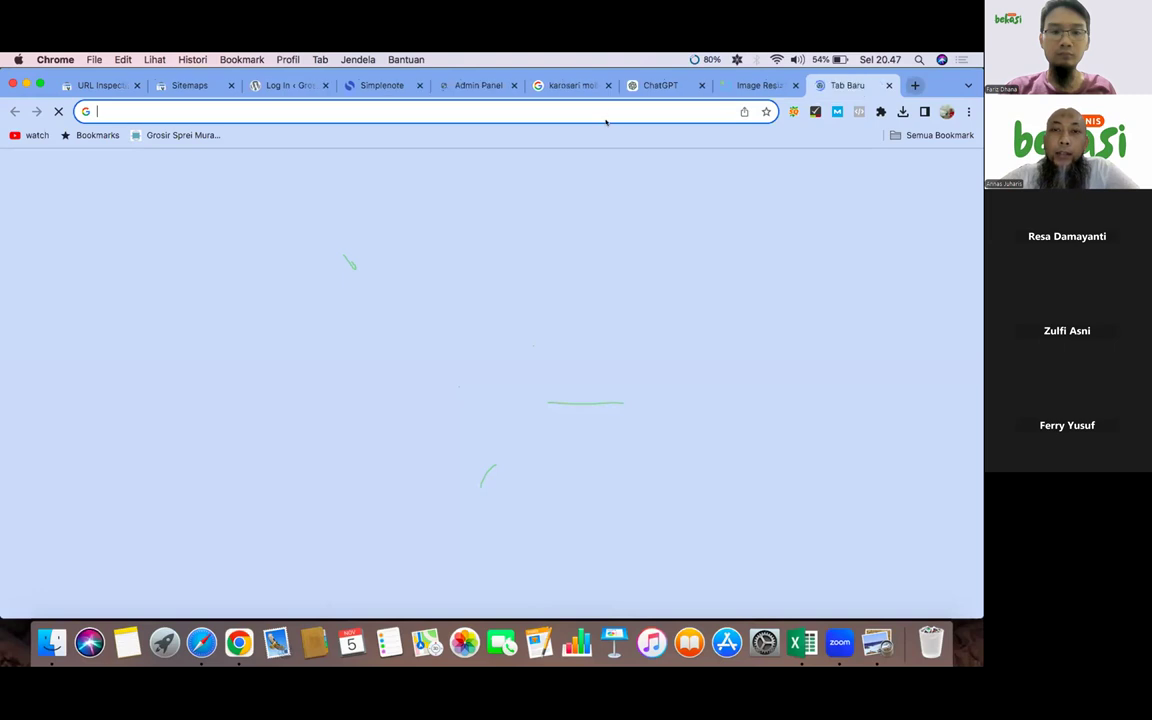
pyautogui.click(604, 111)
pyautogui.write('bisi')
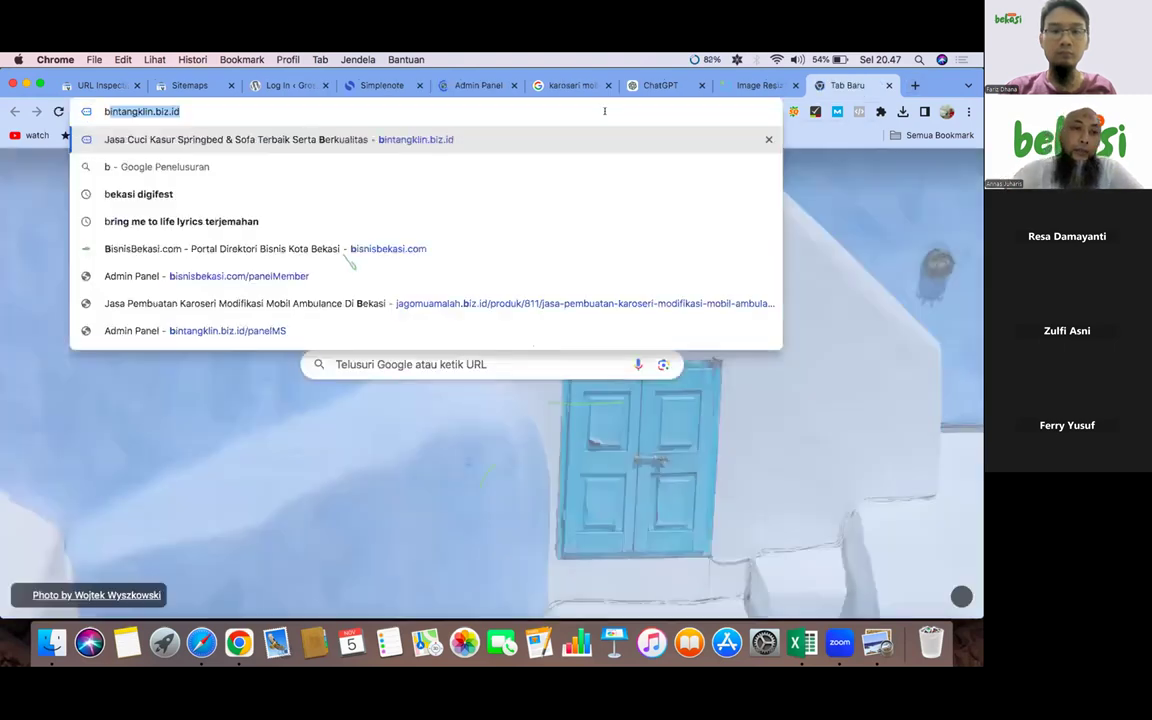
pyautogui.write('nisbekasi.com')
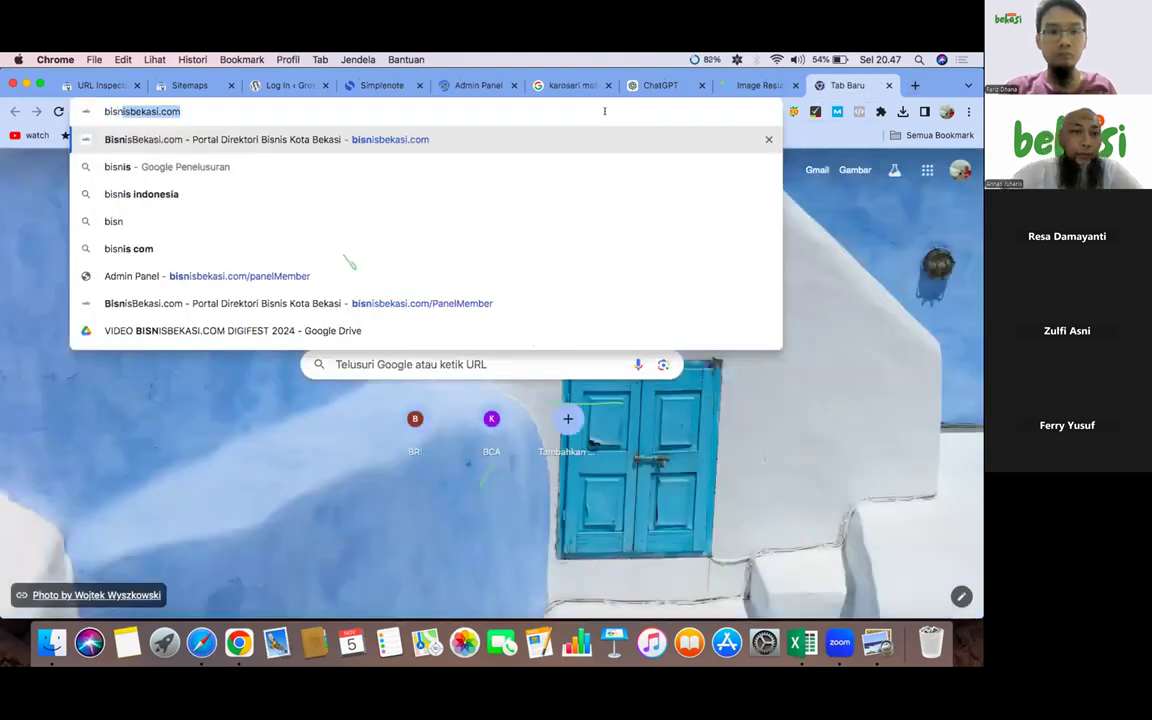
pyautogui.press('Return')
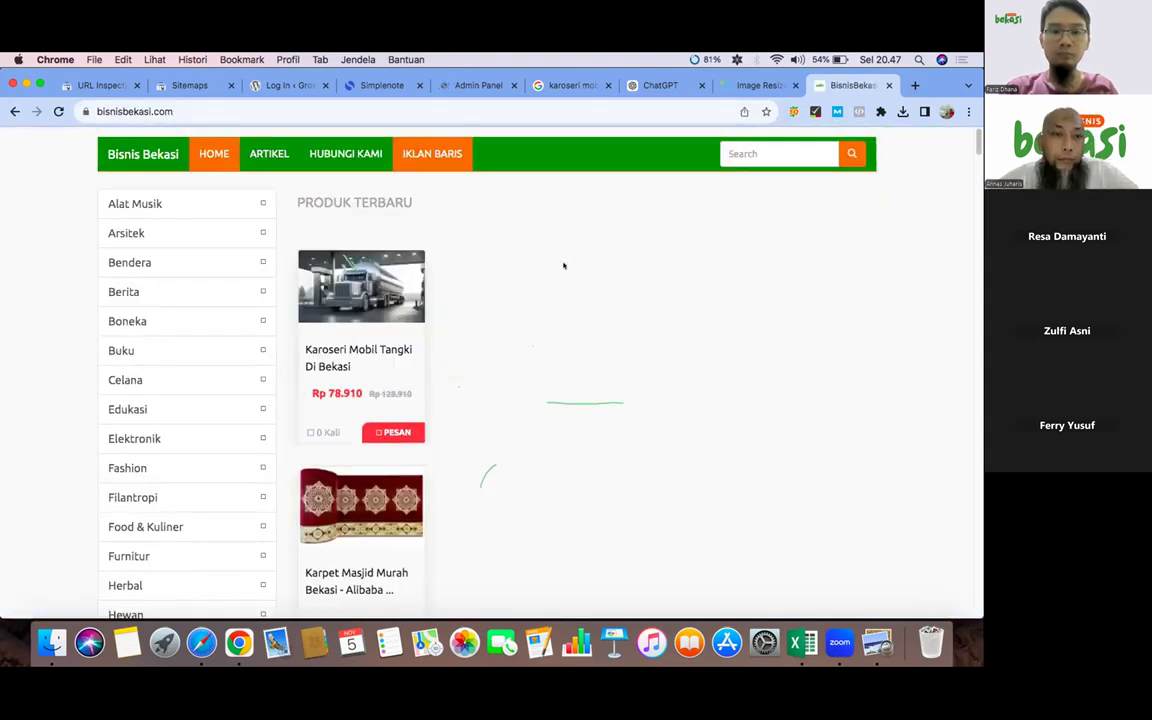
# Read through the Karoseri Mobil Tangki Di Bekasi product page, then return to the Admin Panel tab
pyautogui.click(400, 341)
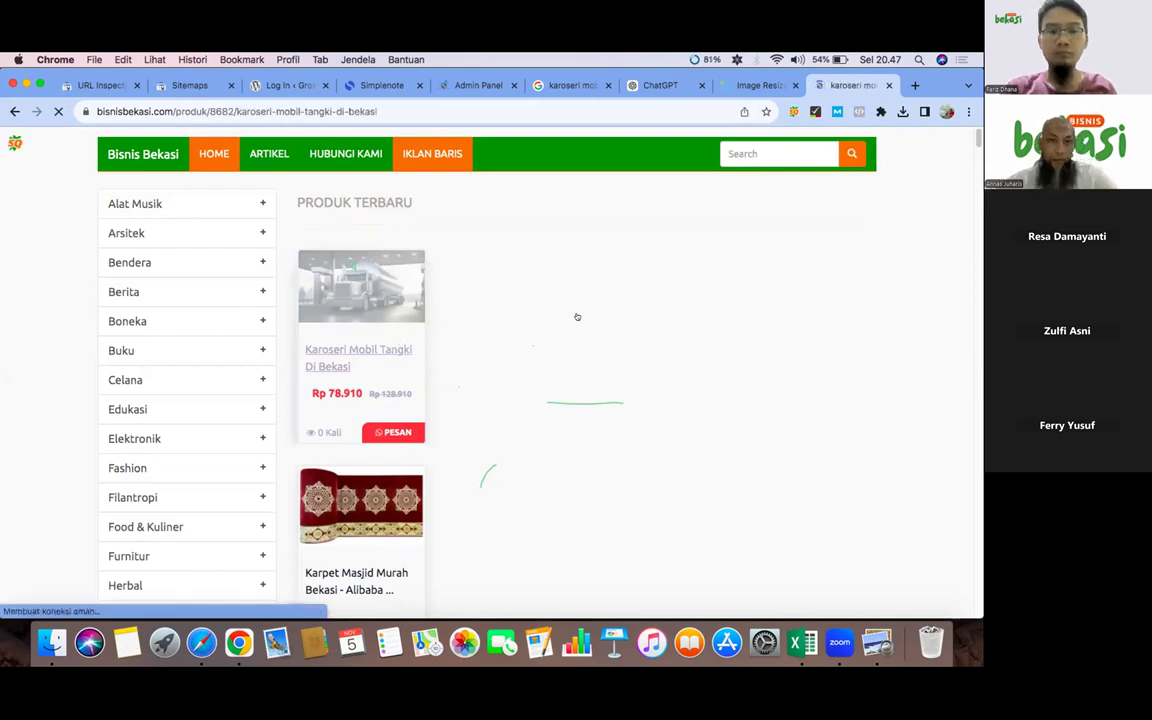
pyautogui.scroll(-5, 828, 273)
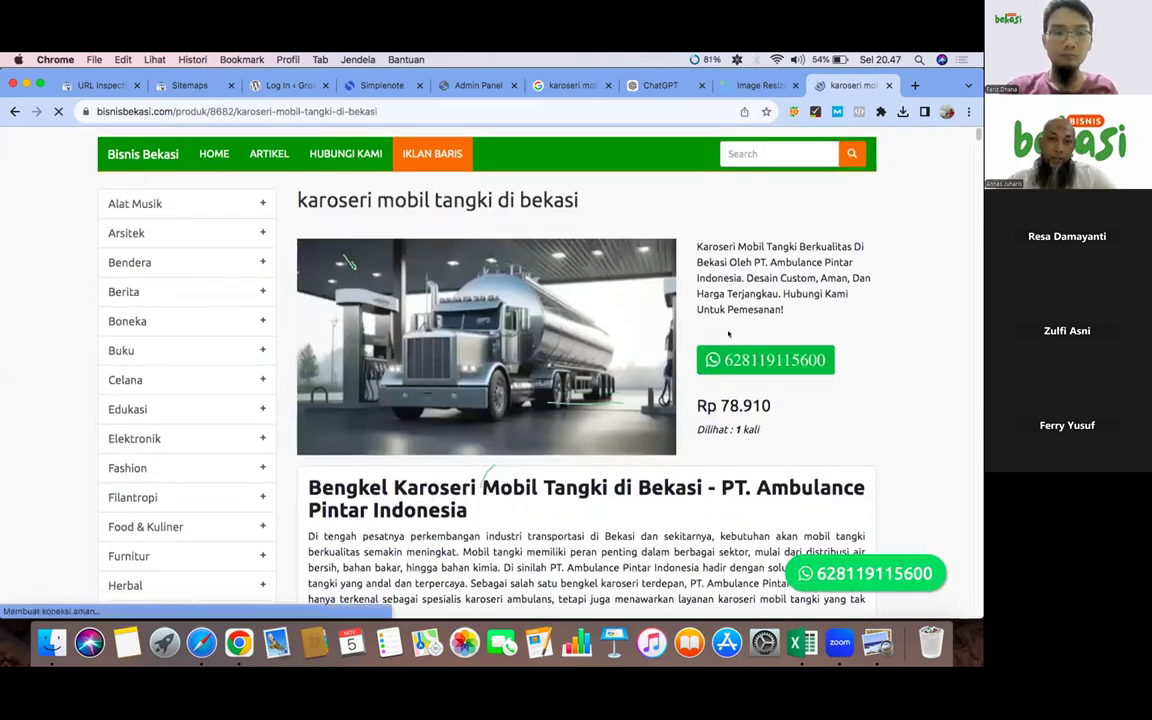
pyautogui.scroll(-2, 727, 330)
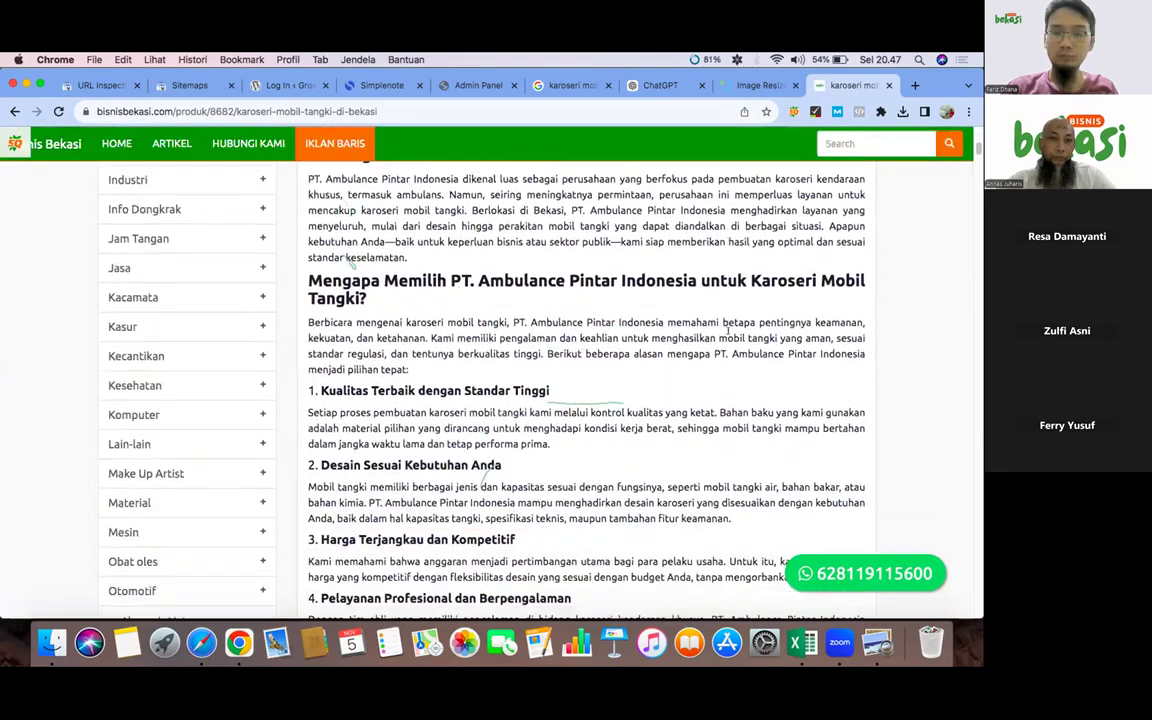
pyautogui.scroll(-12, 727, 330)
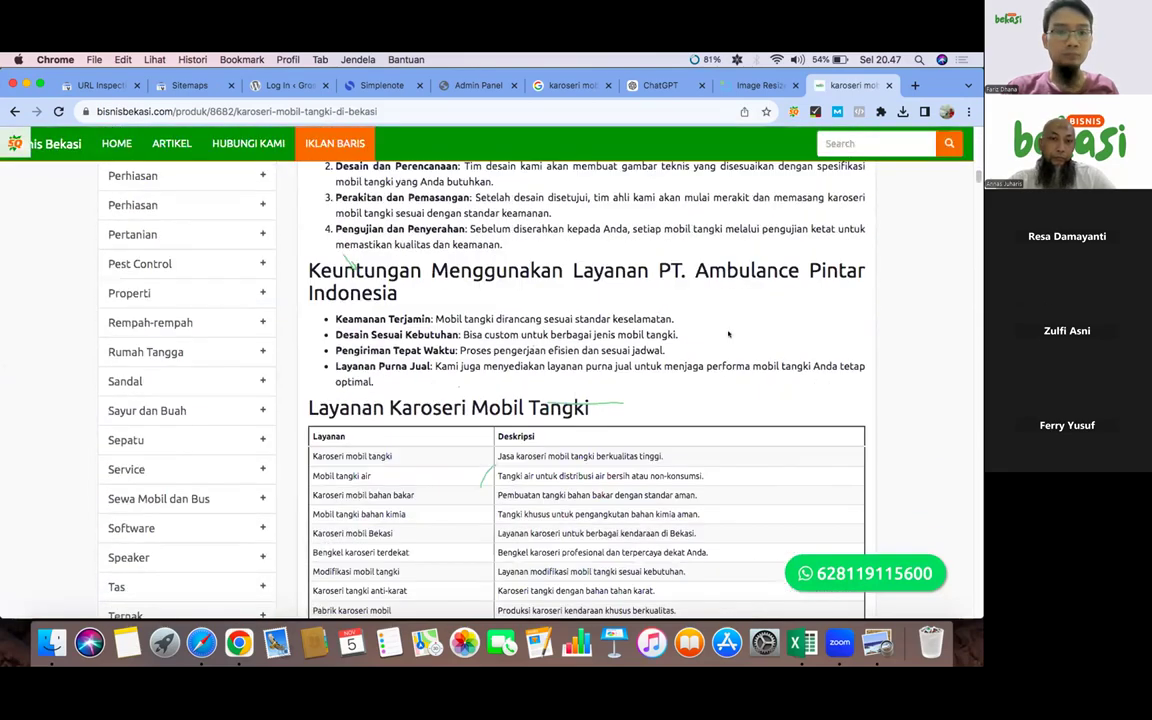
pyautogui.scroll(-5, 728, 333)
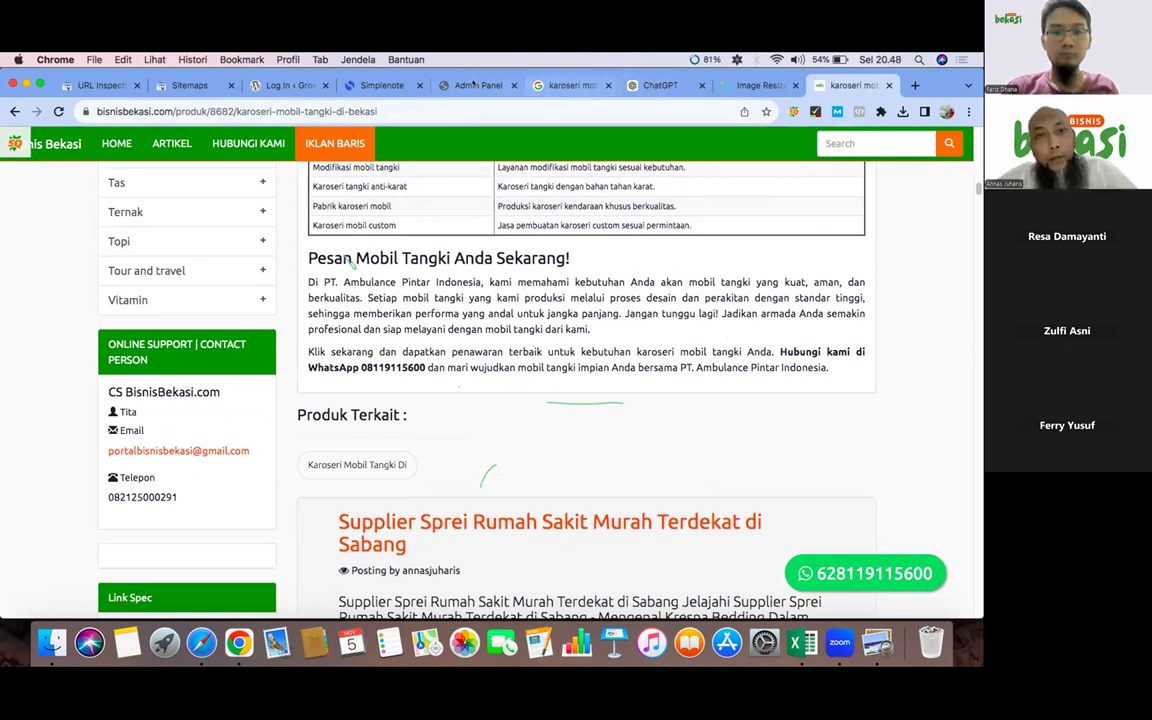
pyautogui.click(473, 87)
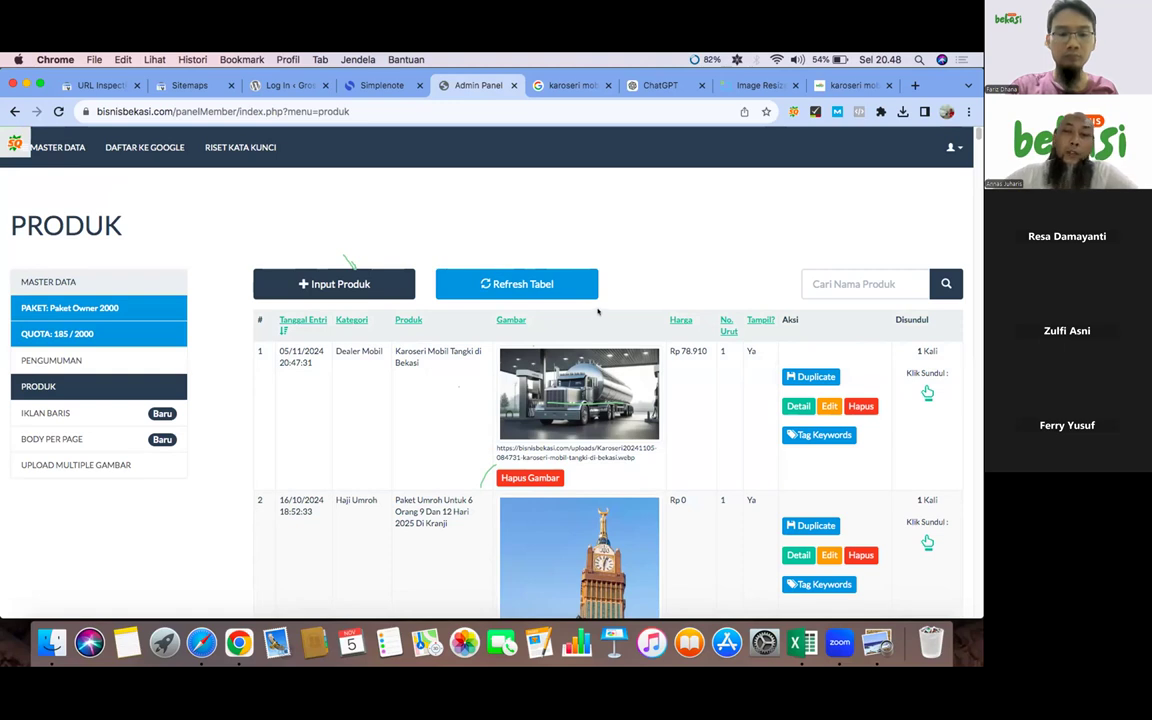
# Append a new test line 'seow' to the end of the tank truck listing's description
pyautogui.click(824, 405)
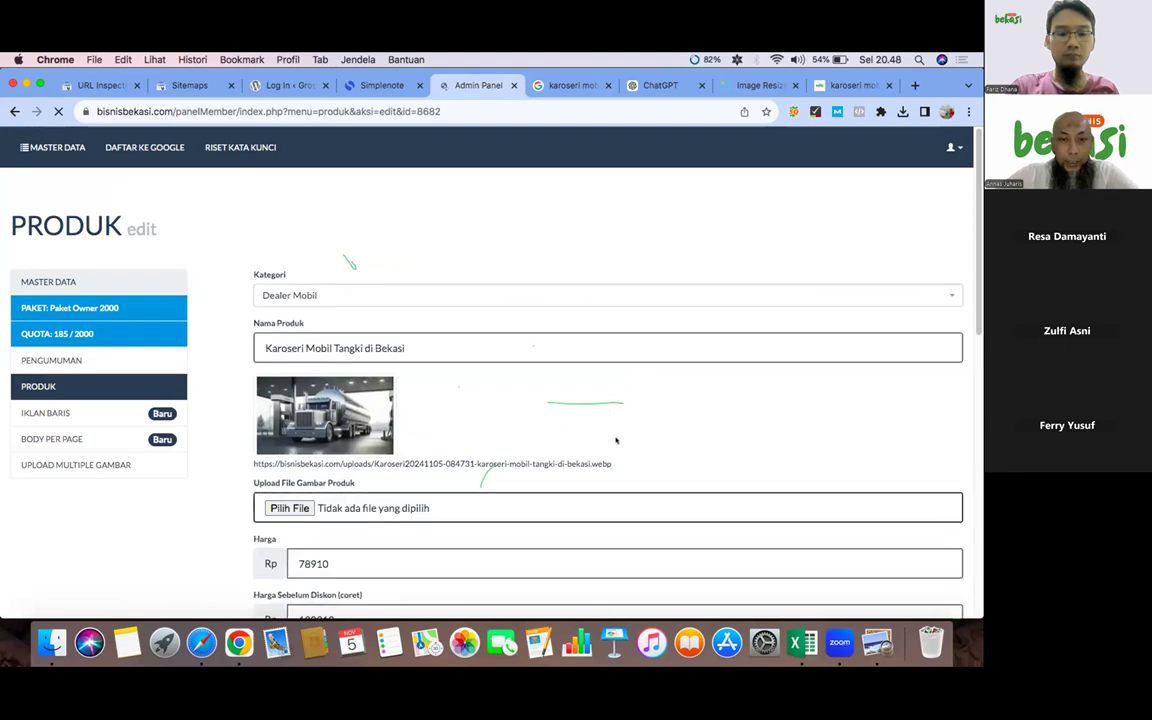
pyautogui.scroll(-5, 689, 470)
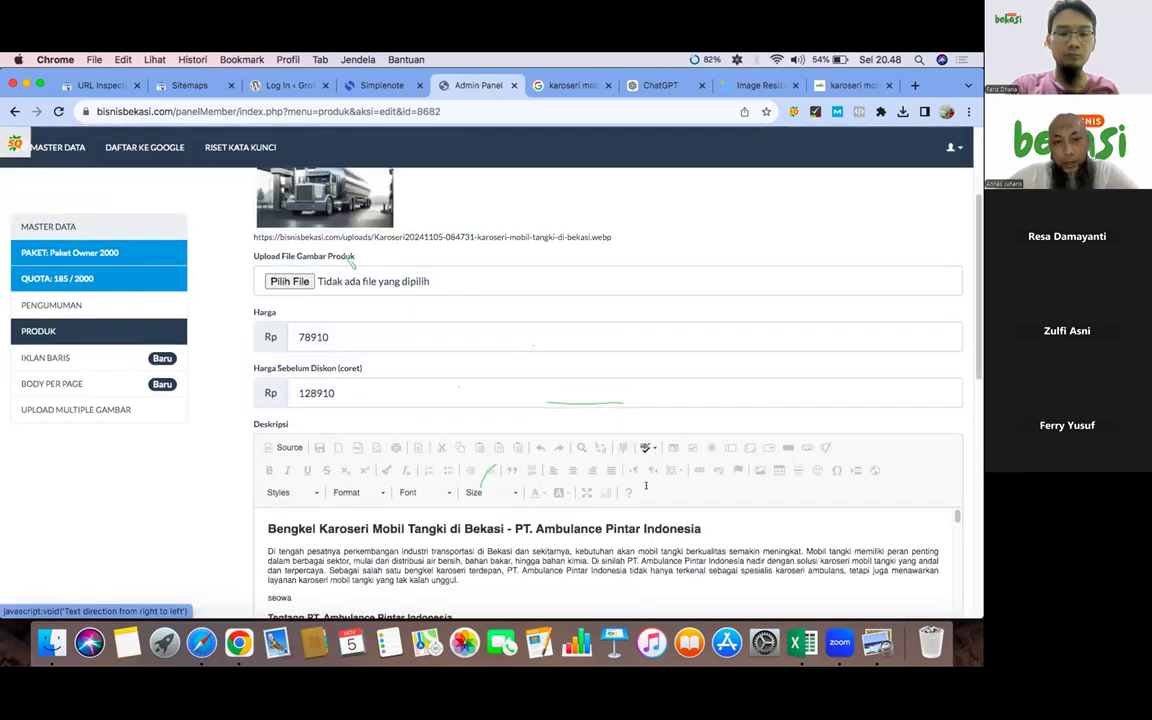
pyautogui.scroll(-15, 716, 487)
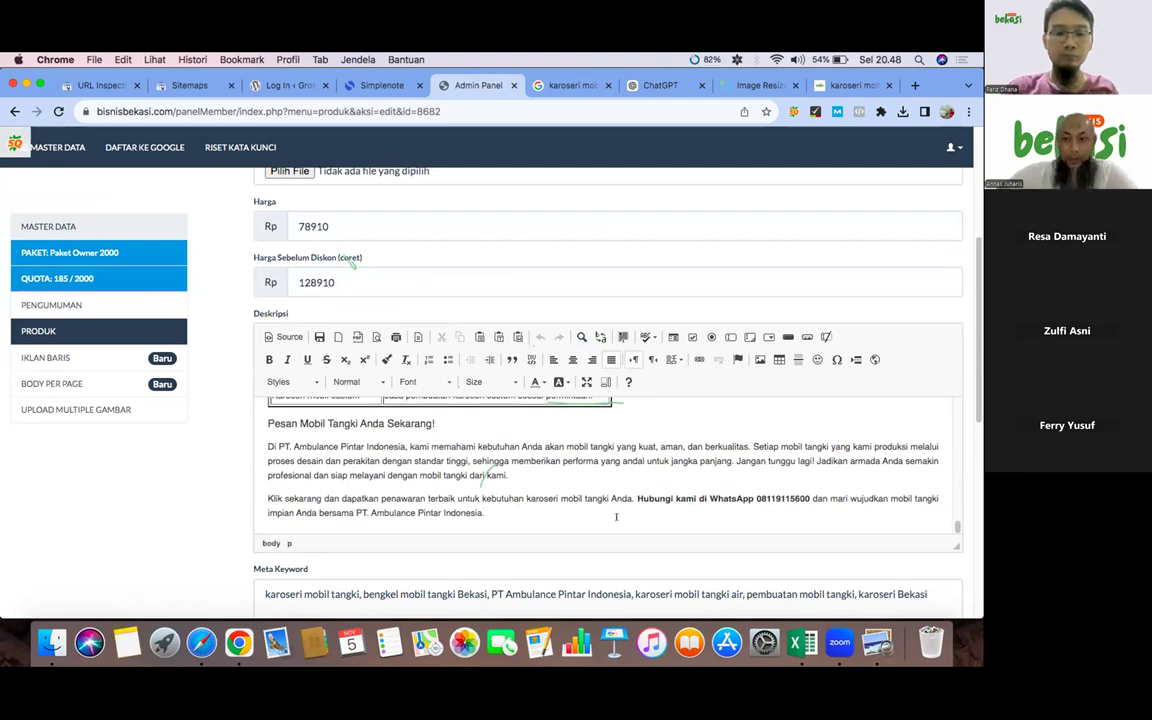
pyautogui.click(494, 481)
pyautogui.press('Return')
pyautogui.write('seow')
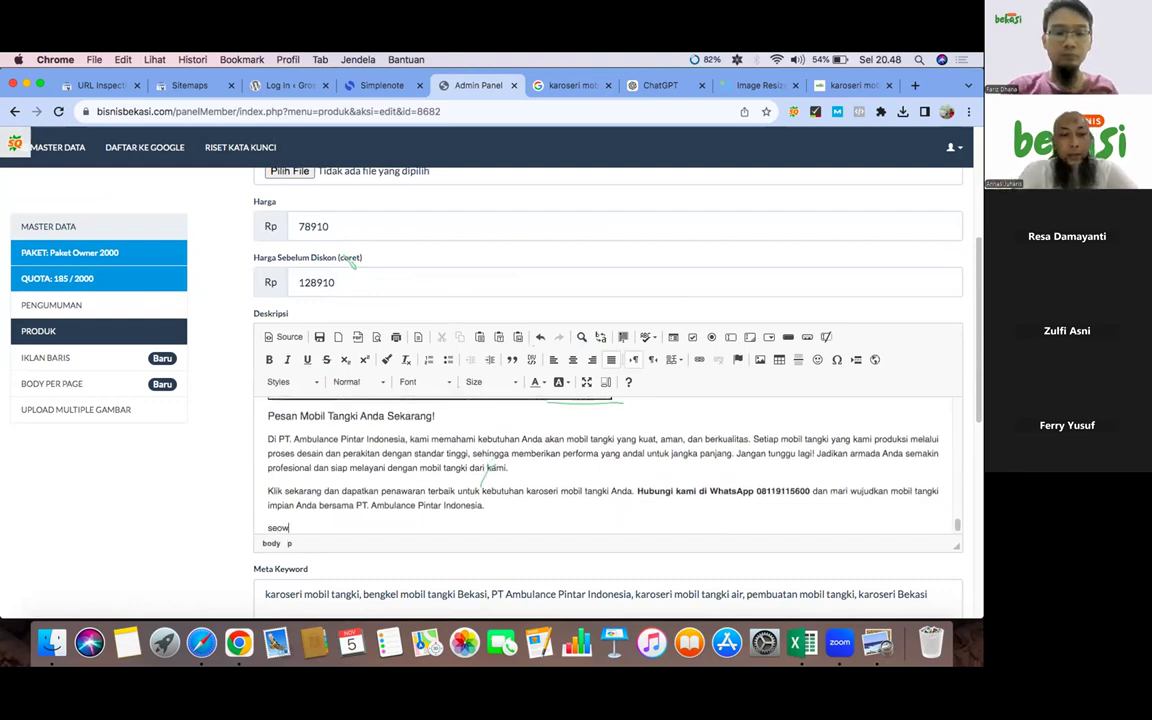
# Submit the edited listing and reload the public product page to see the change
pyautogui.scroll(-2, 624, 477)
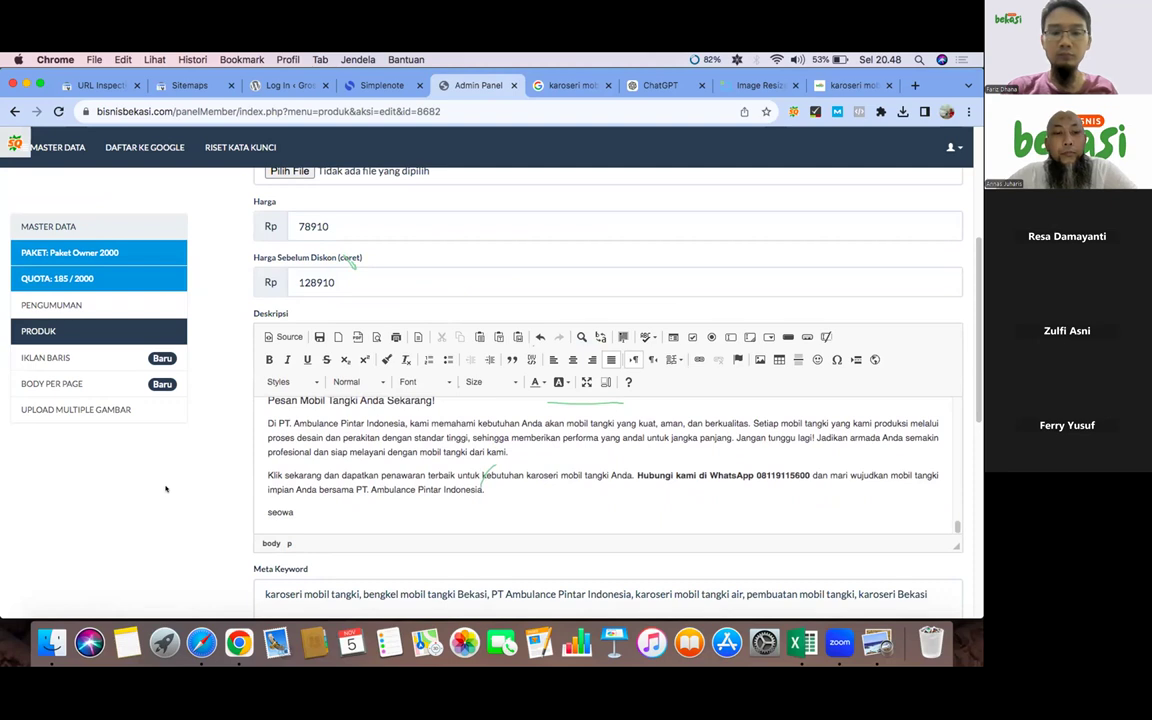
pyautogui.scroll(-10, 500, 500)
pyautogui.click(278, 600)
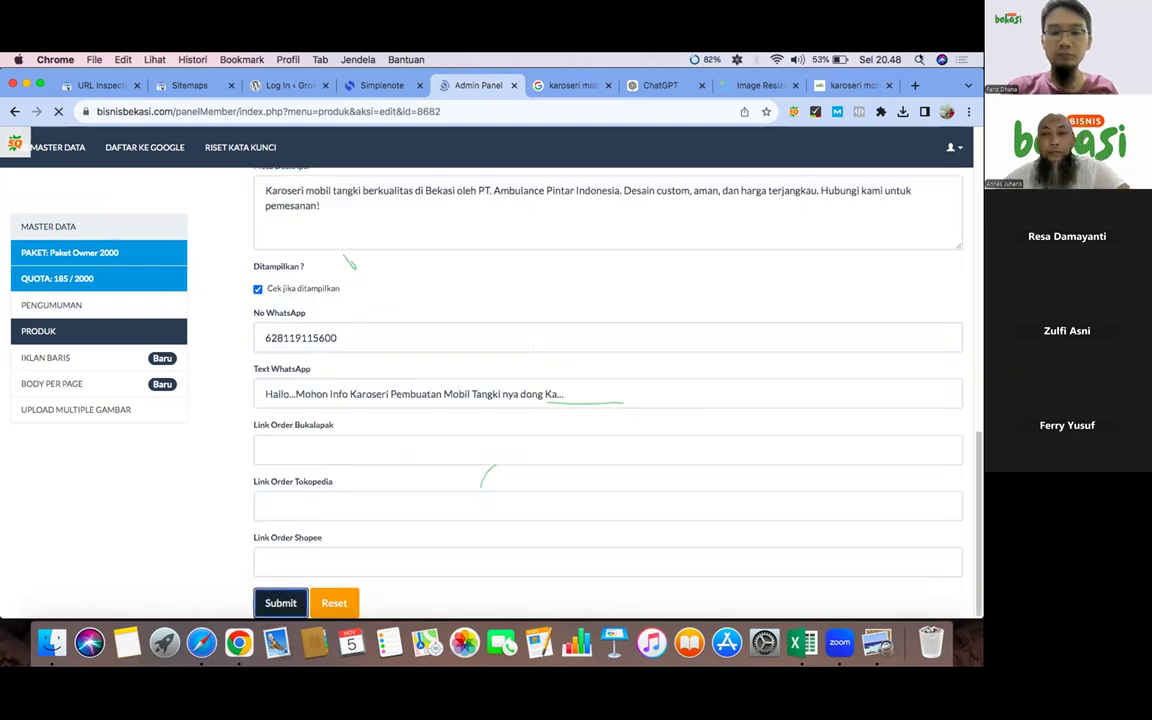
pyautogui.click(850, 85)
pyautogui.click(57, 111)
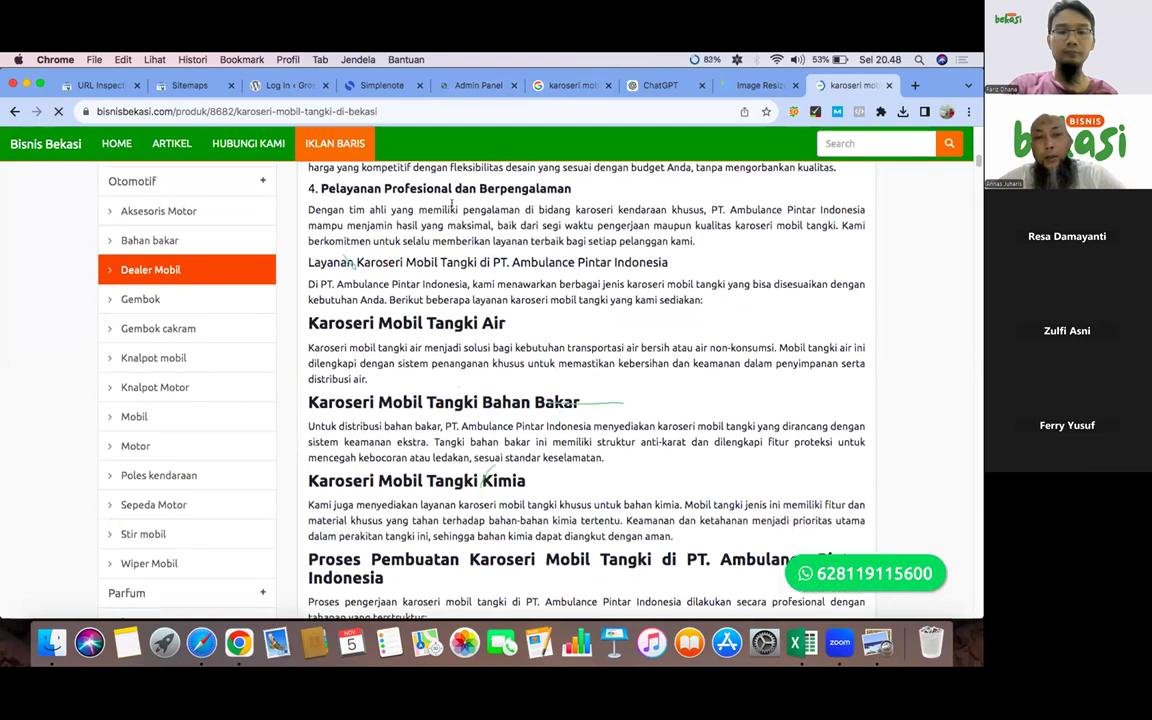
pyautogui.scroll(5, 452, 203)
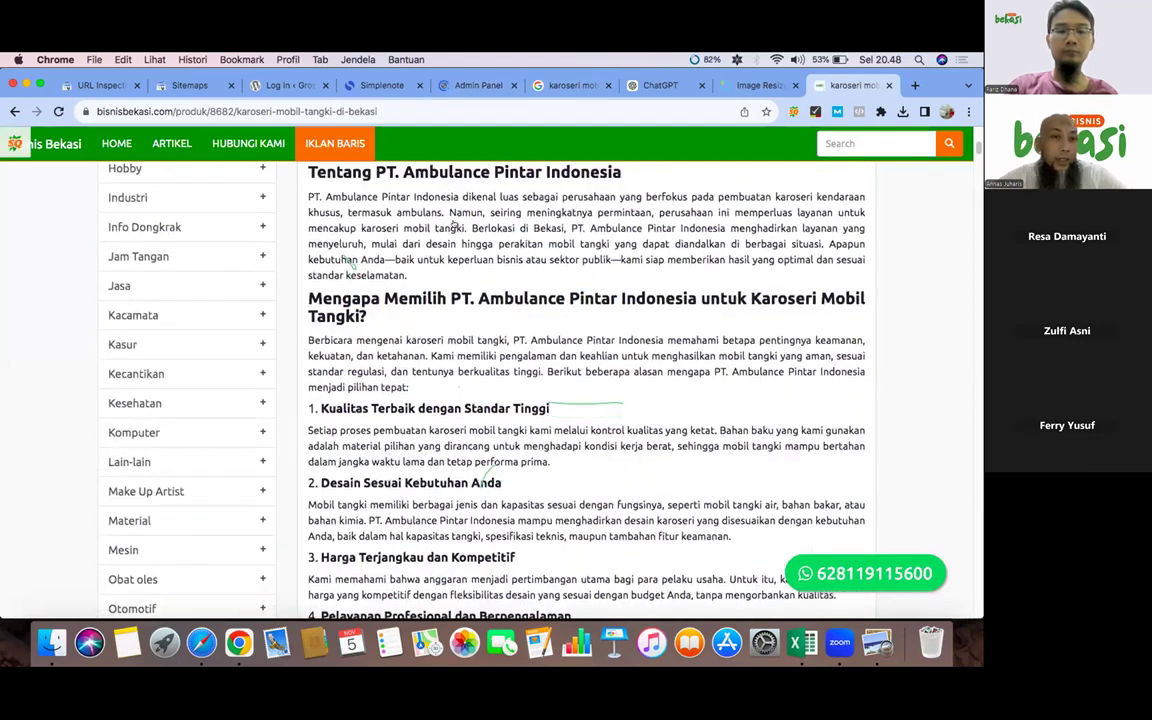
pyautogui.scroll(1, 504, 255)
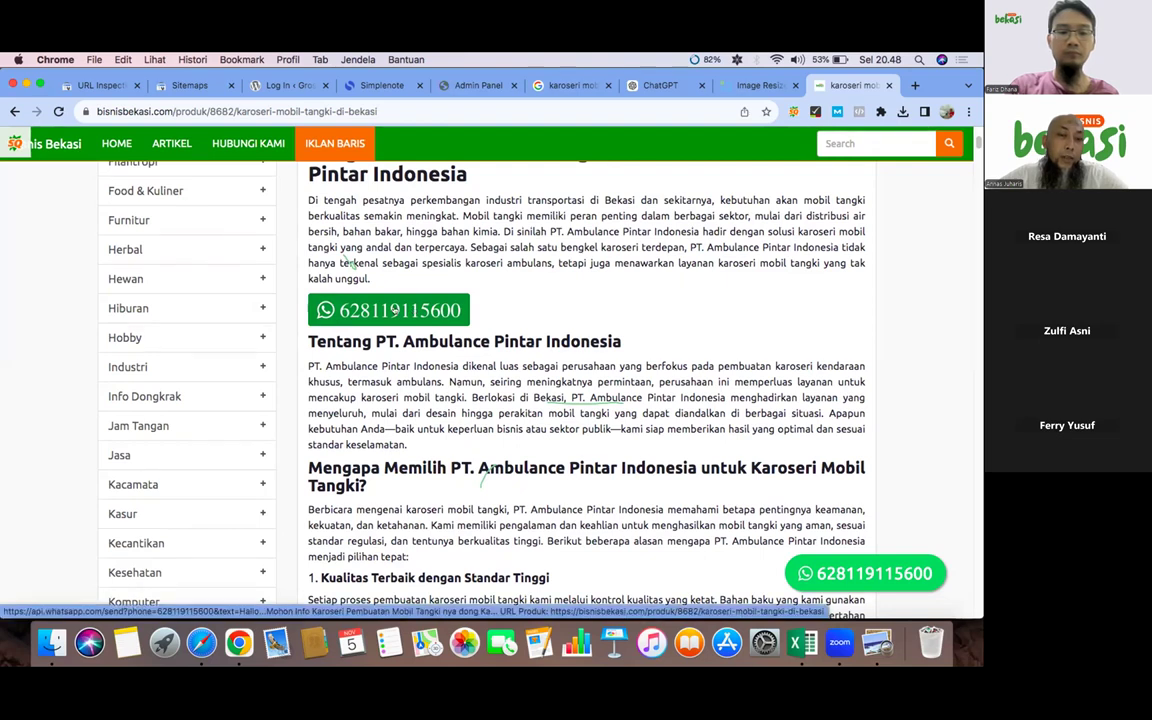
pyautogui.scroll(-15, 396, 311)
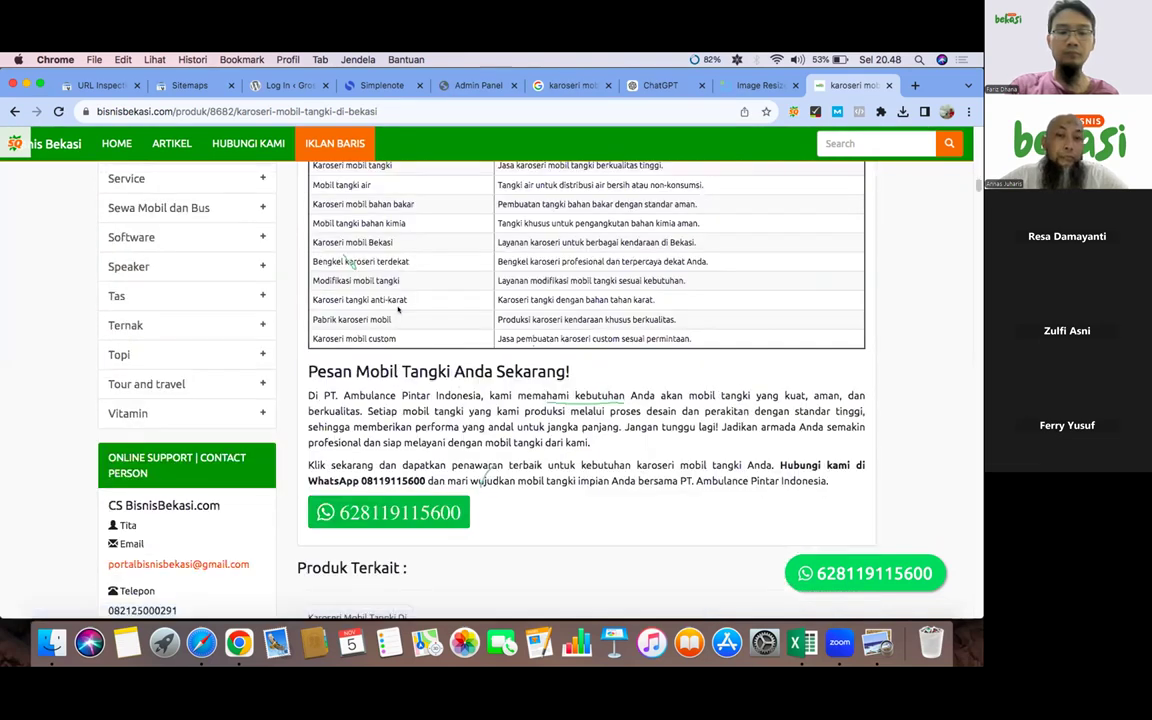
pyautogui.scroll(-4, 398, 311)
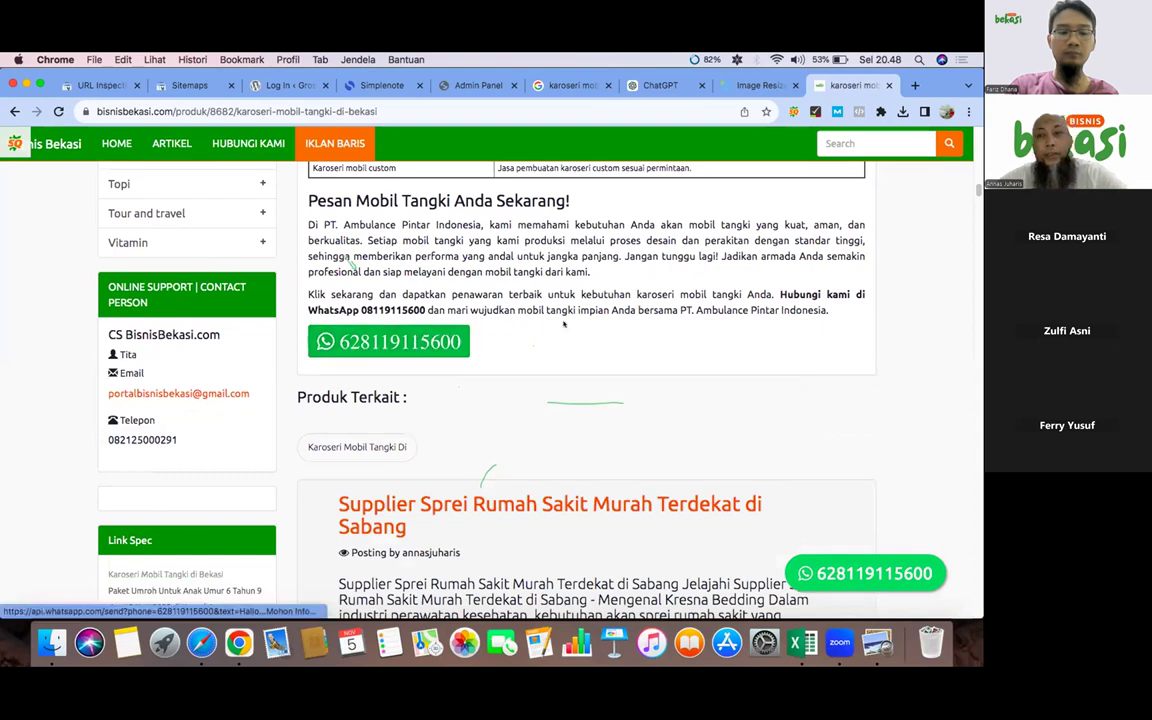
pyautogui.scroll(2, 564, 323)
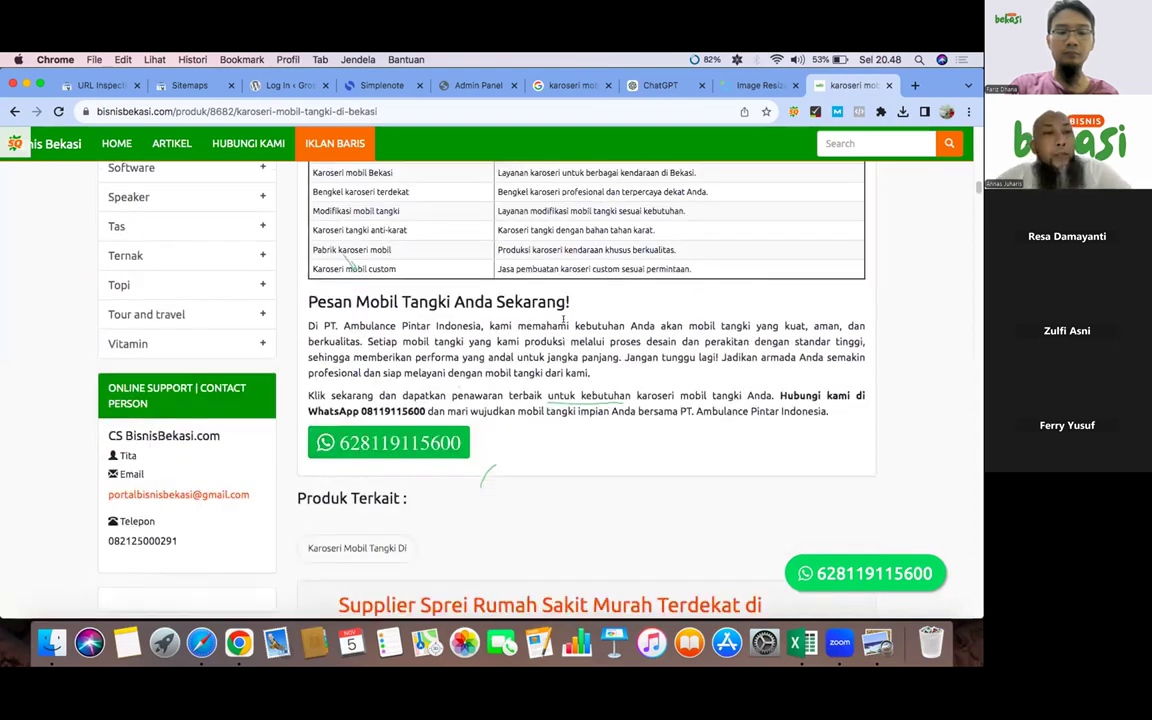
pyautogui.scroll(10, 564, 320)
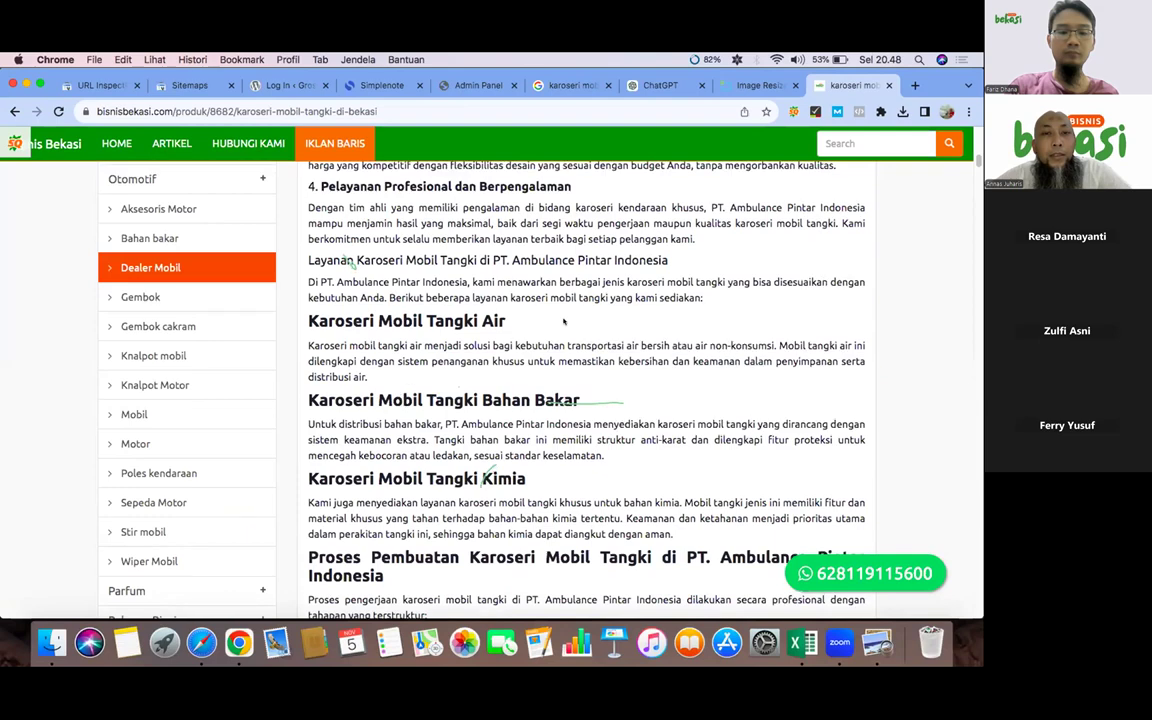
pyautogui.scroll(10, 564, 321)
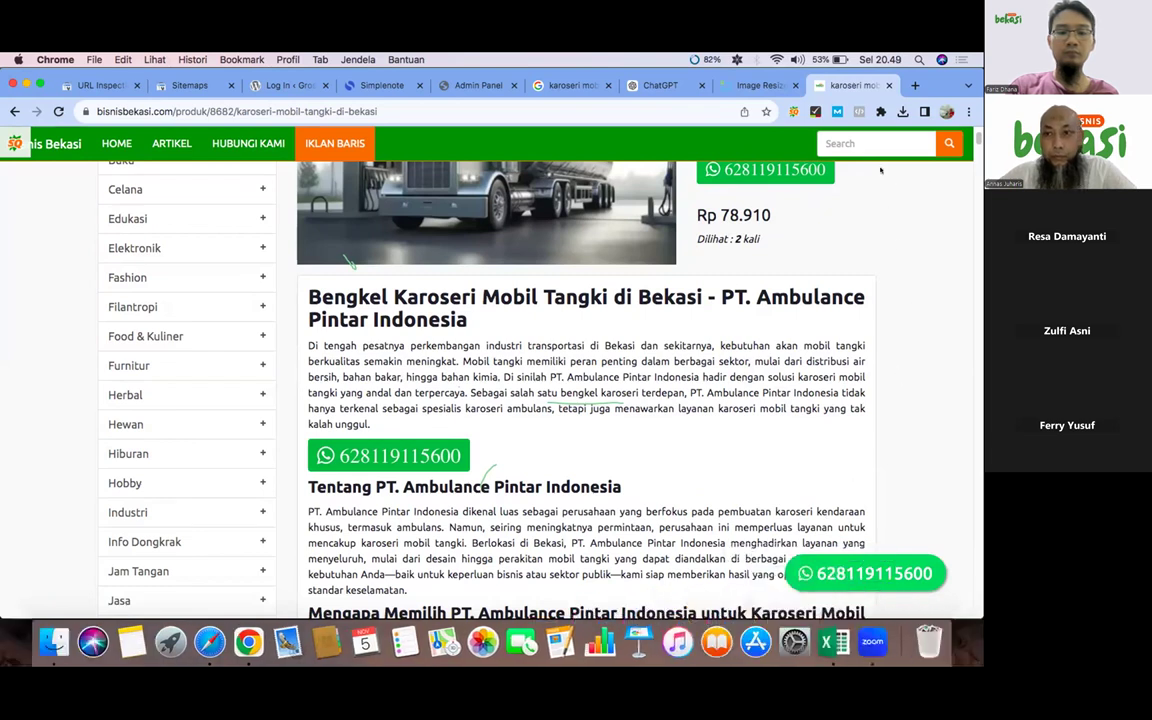
# Come back from the video call and return to the Bisnis Bekasi homepage via HOME
pyautogui.click(931, 166)
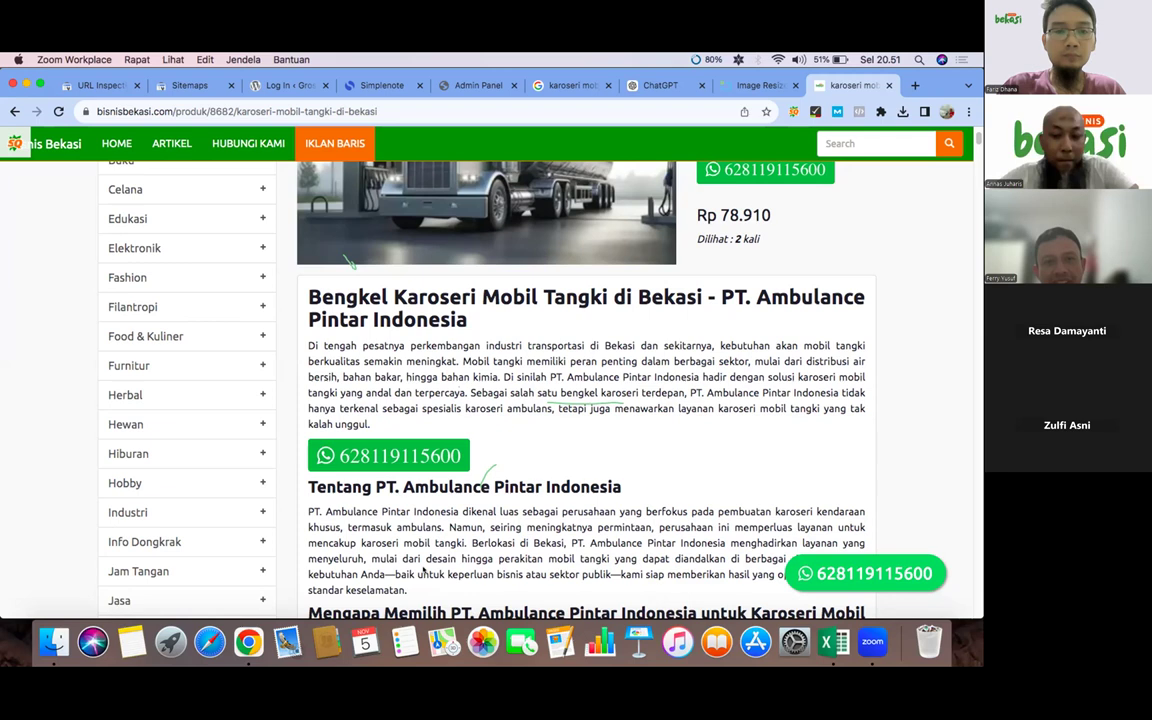
pyautogui.press('XF86AudioRaiseVolume')
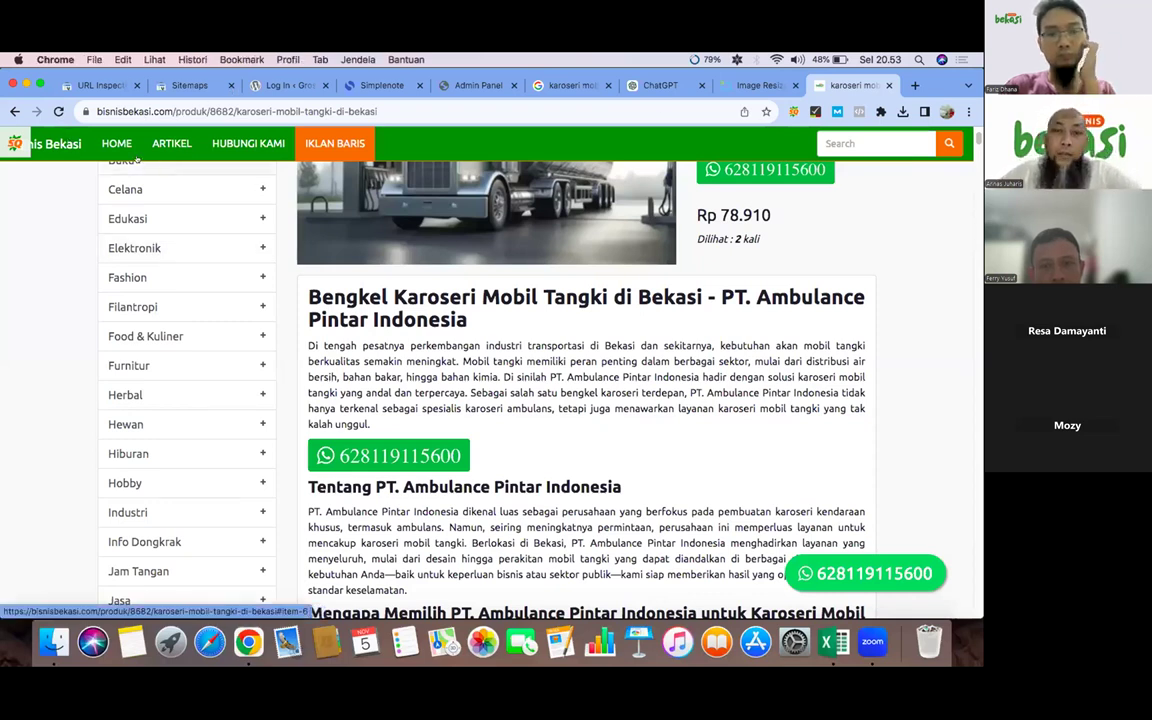
pyautogui.click(60, 141)
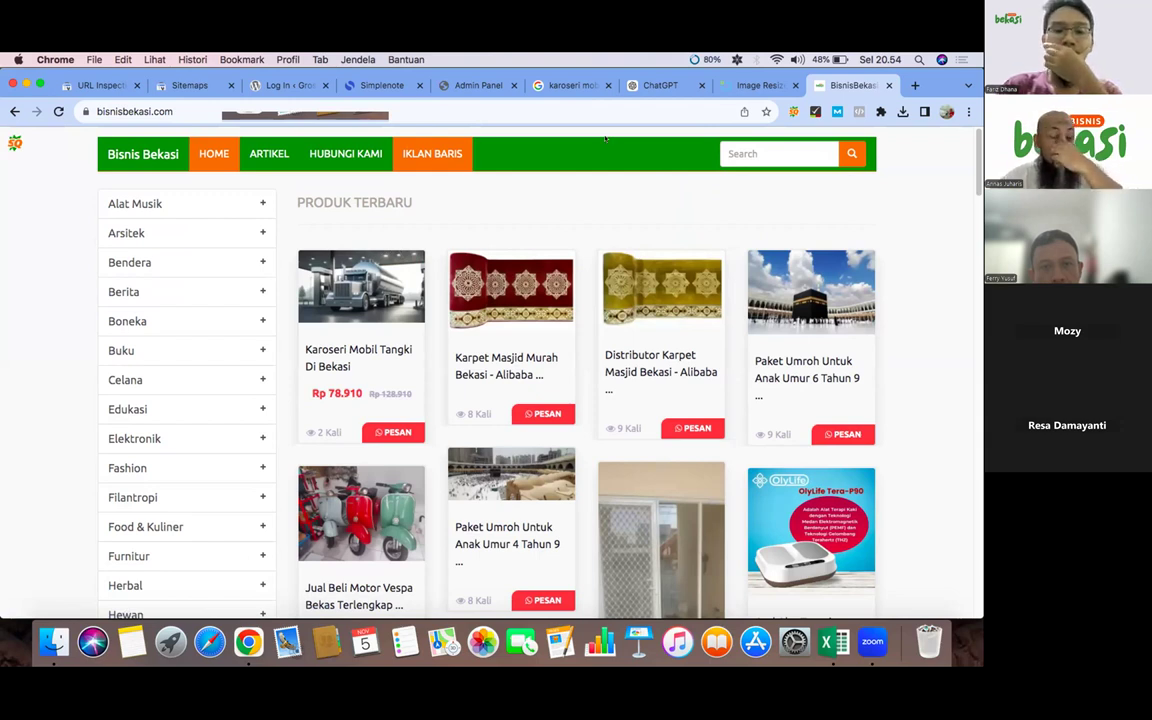
# Open a new Chrome tab showing the Google start page
pyautogui.click(916, 85)
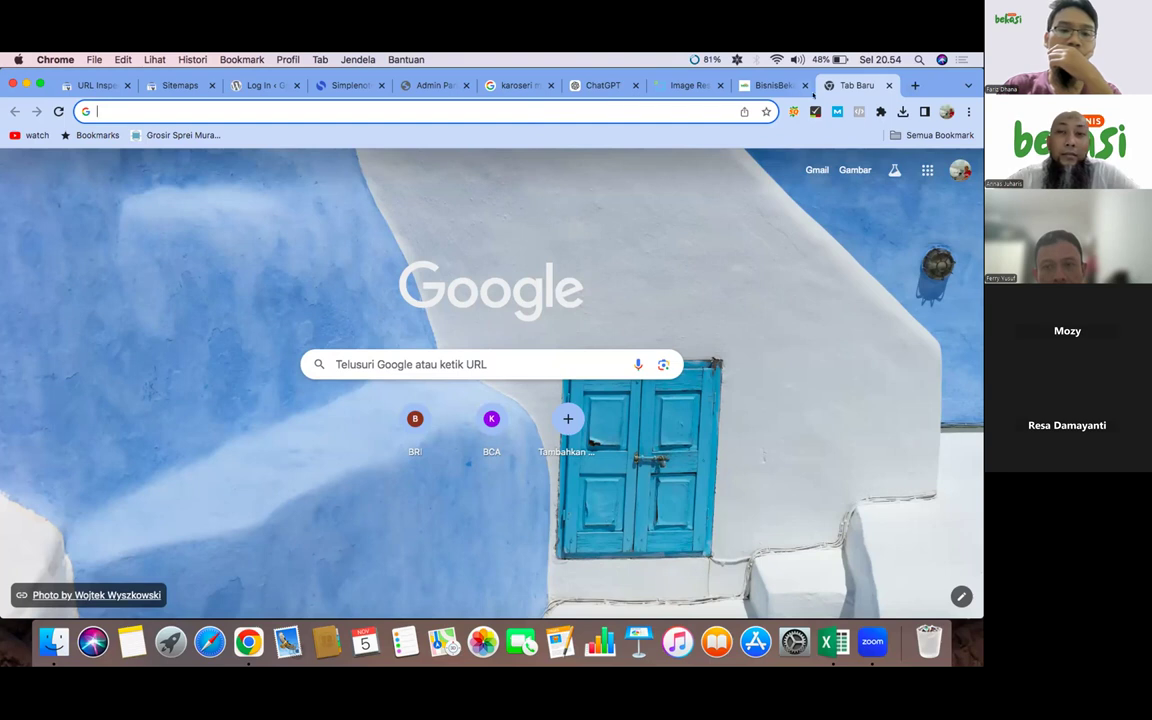
pyautogui.click(757, 85)
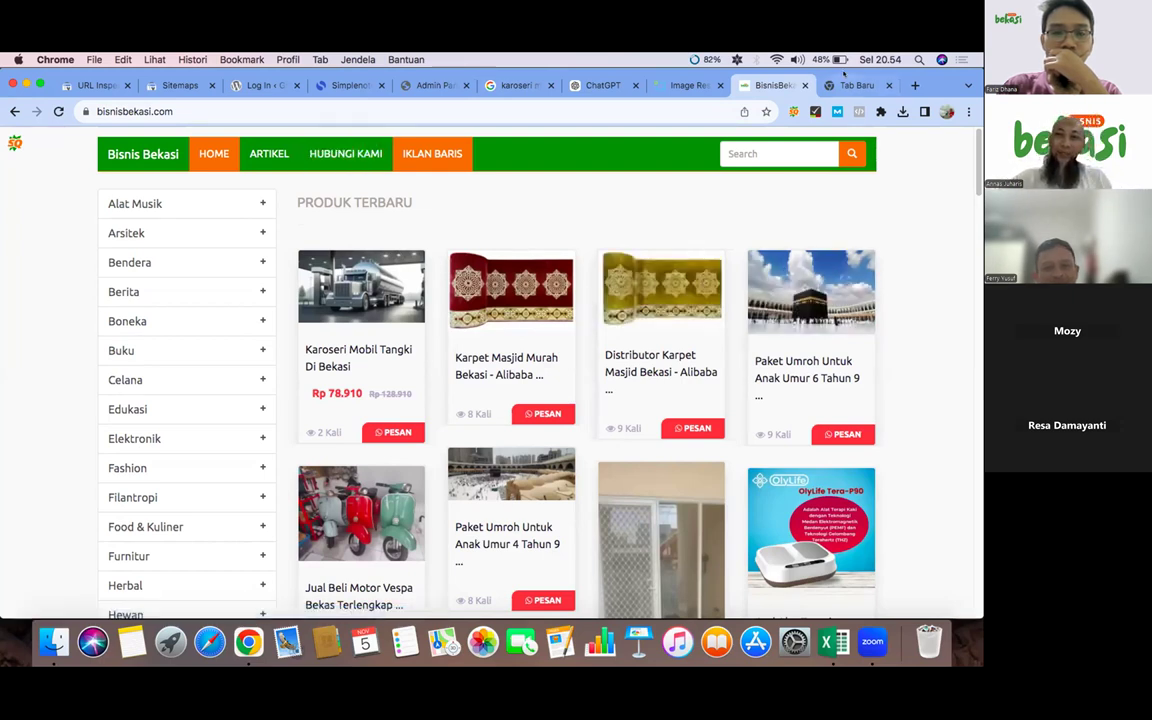
pyautogui.press('super+t')
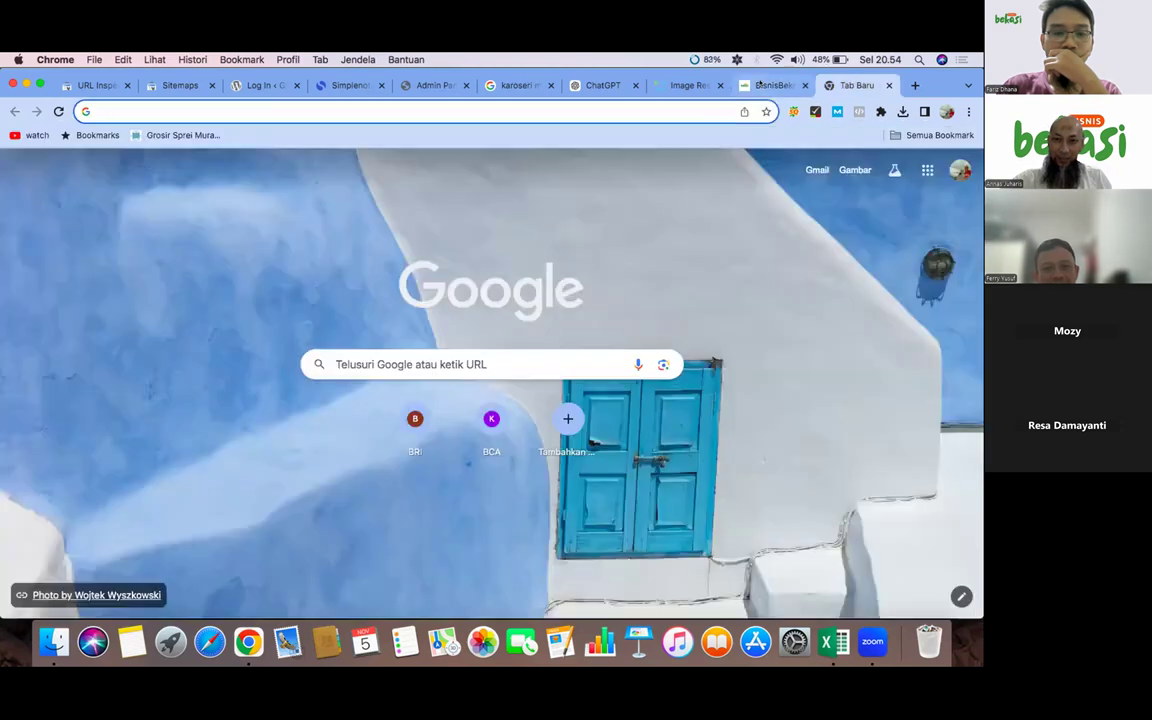
pyautogui.click(755, 85)
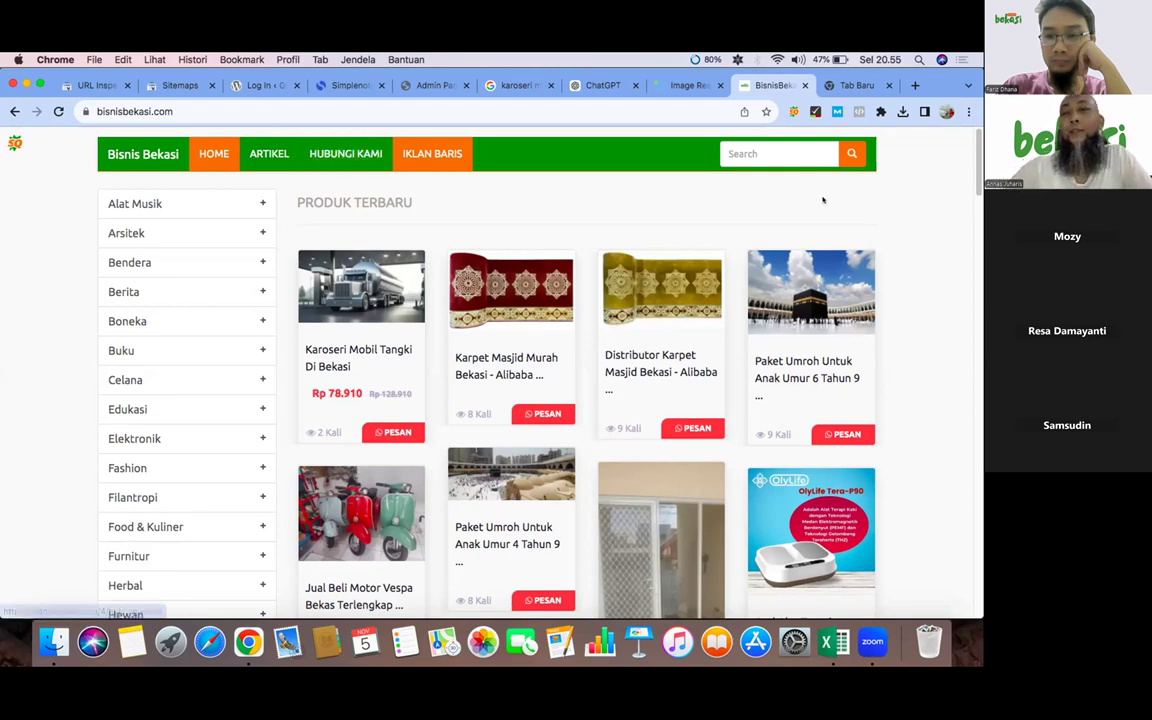
pyautogui.click(845, 86)
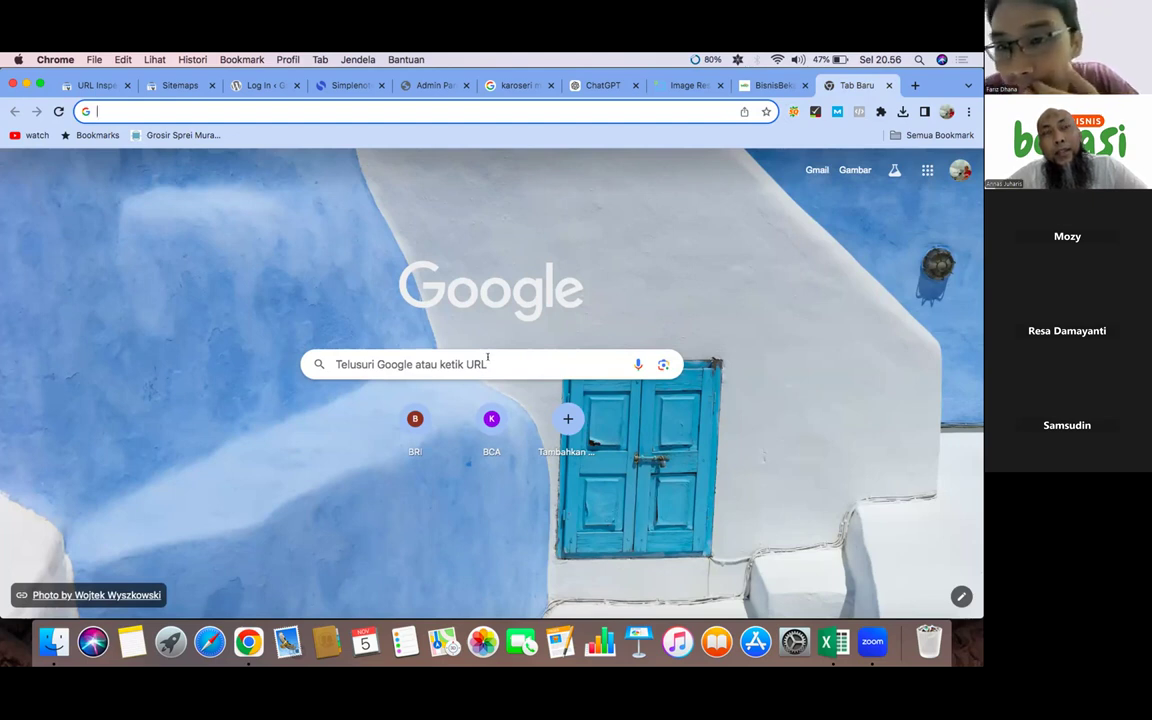
# Enter 'Grosir sprei rumah sakit murah di surabaya' in Google's search box using autocompletion
pyautogui.click(491, 362)
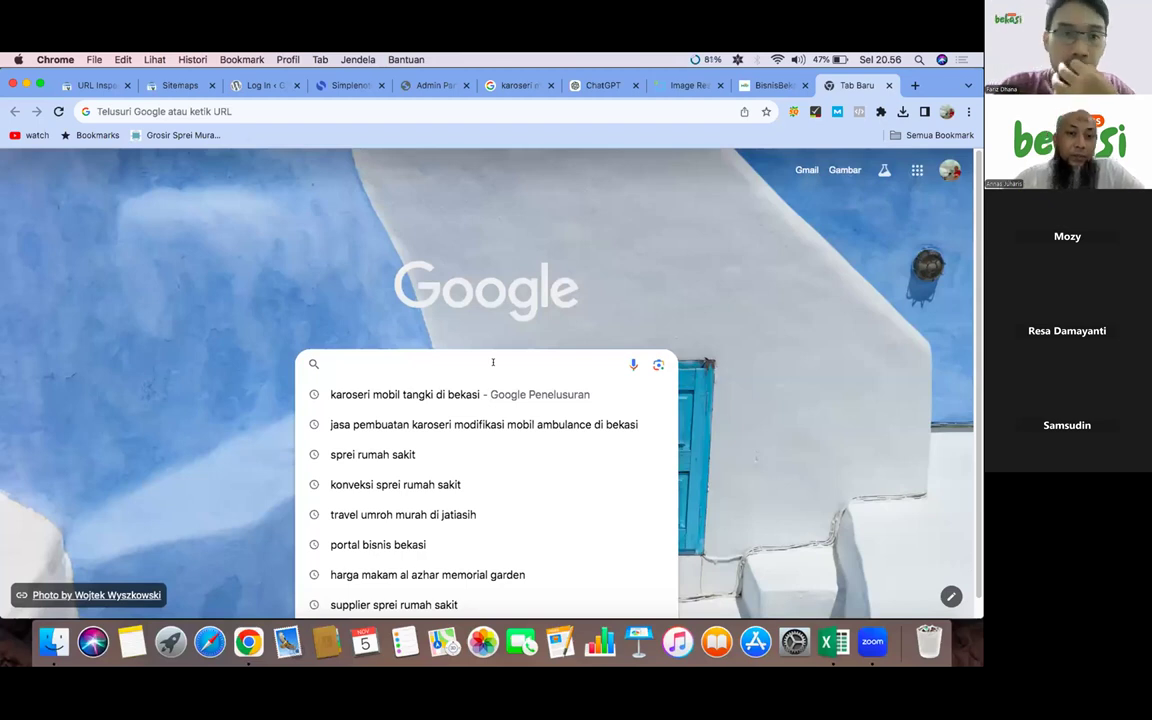
pyautogui.click(717, 306)
pyautogui.click(487, 357)
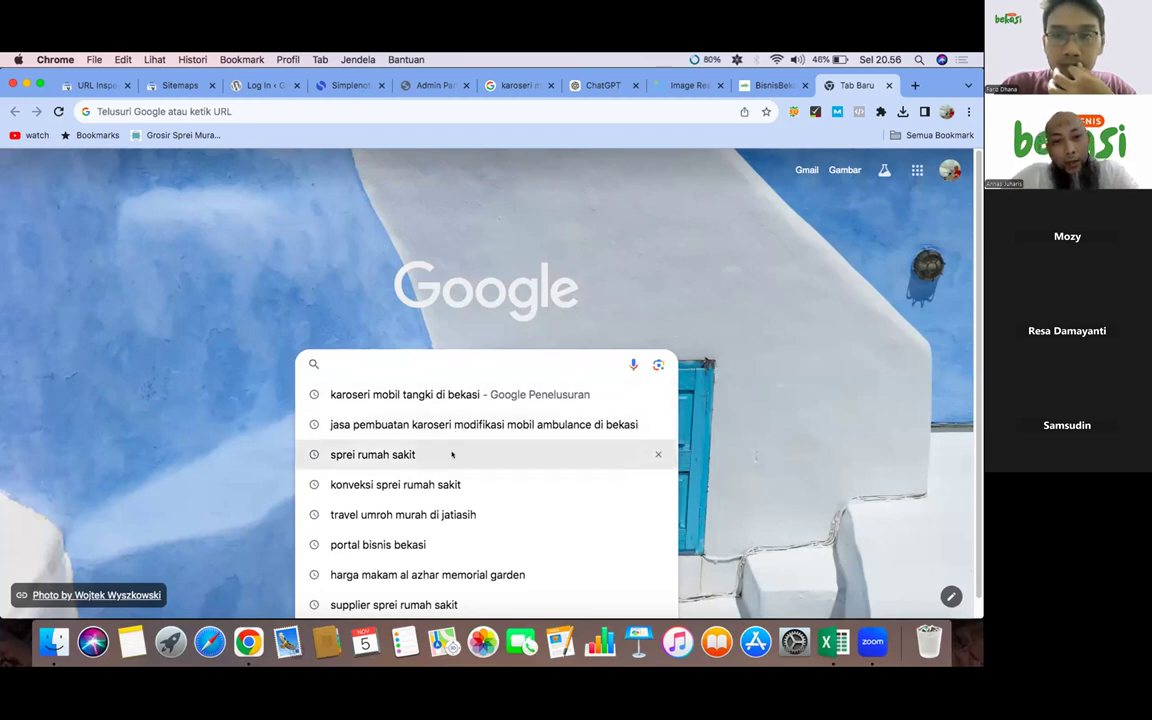
pyautogui.scroll(-1, 475, 468)
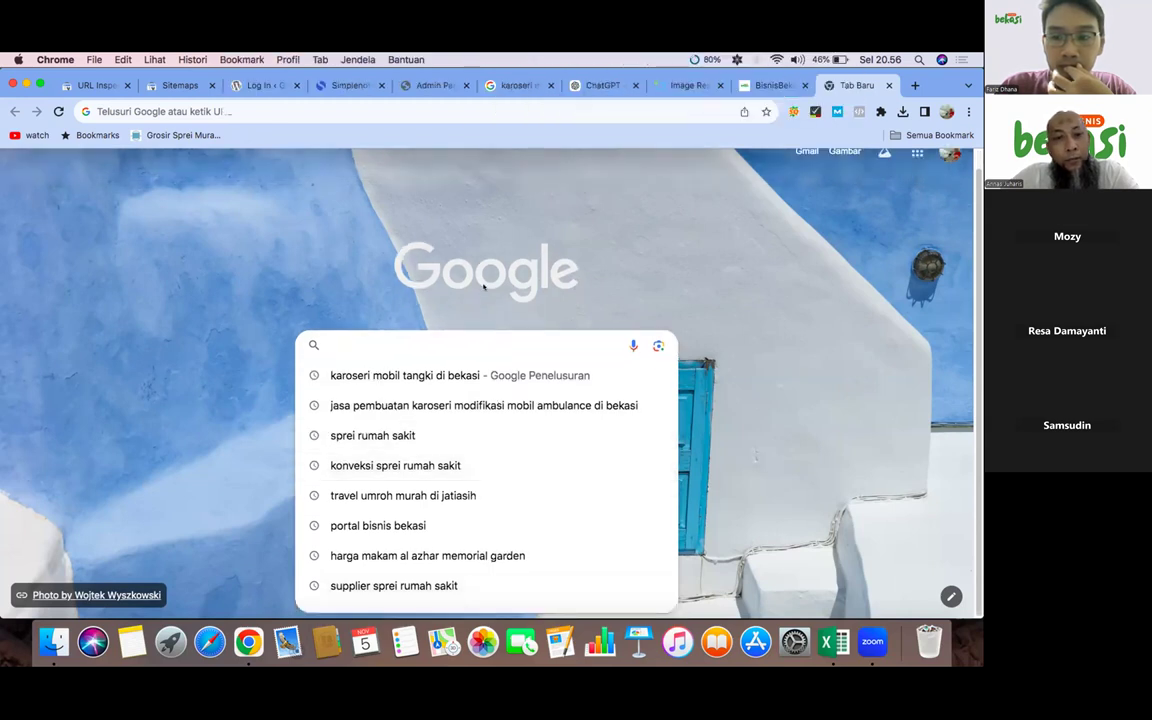
pyautogui.click(610, 241)
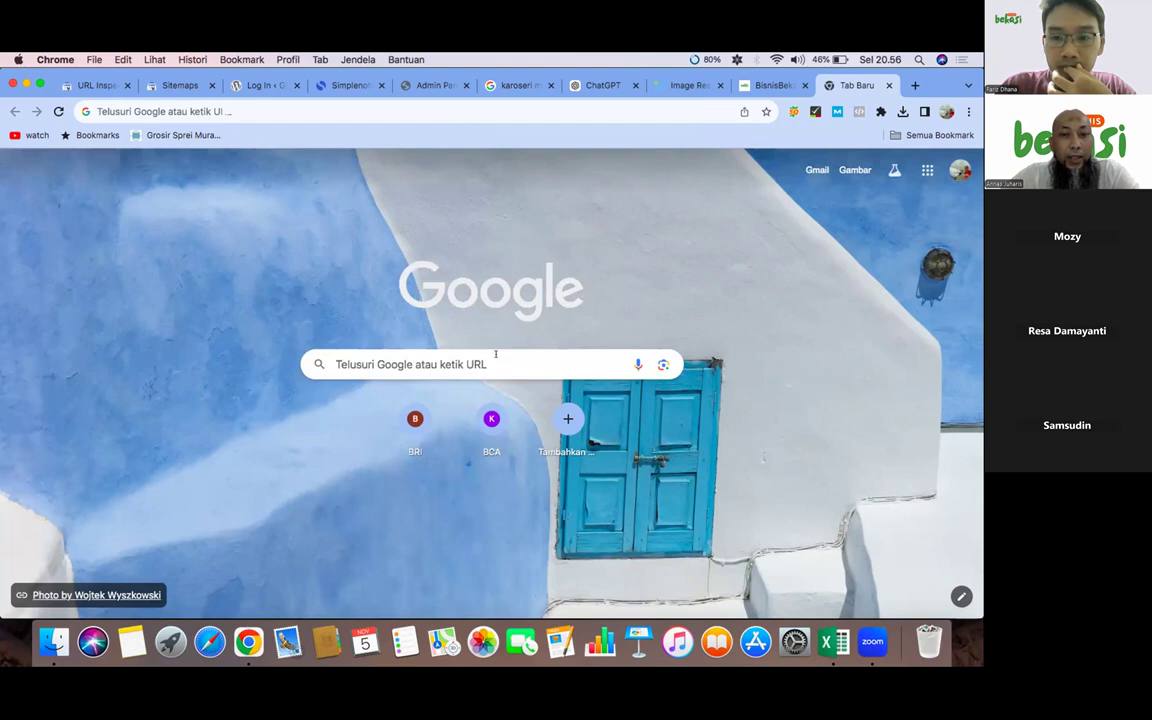
pyautogui.click(497, 361)
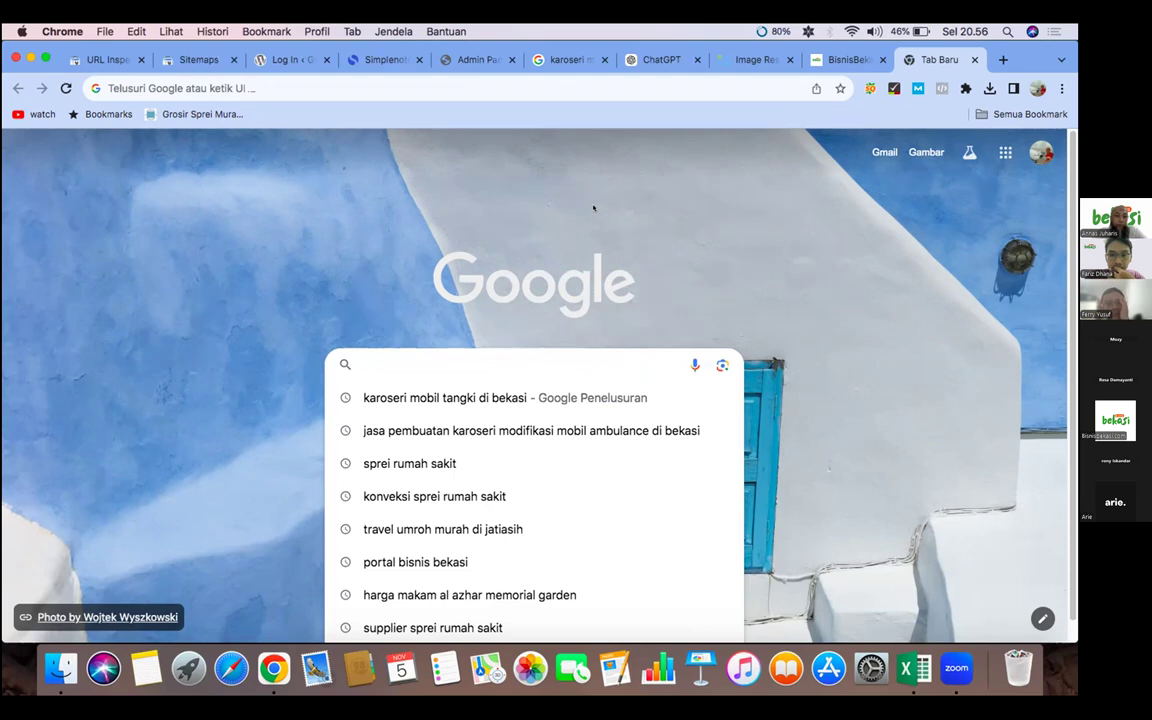
pyautogui.write('s')
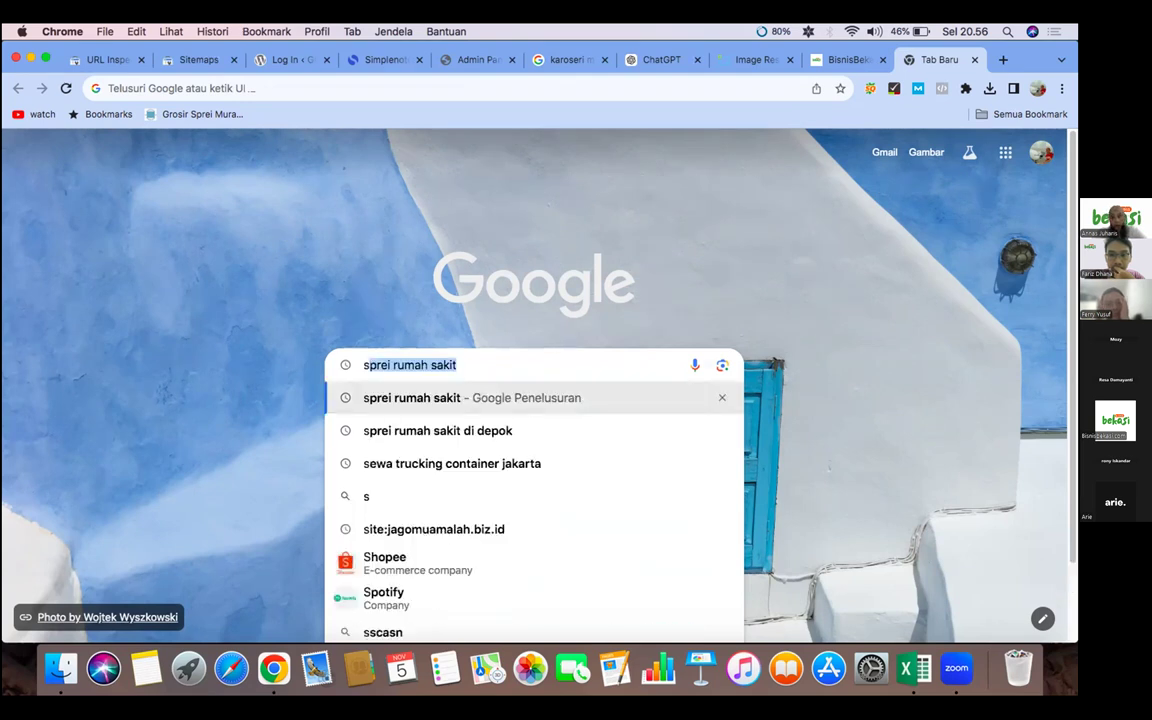
pyautogui.press('BackSpace')
pyautogui.press('BackSpace')
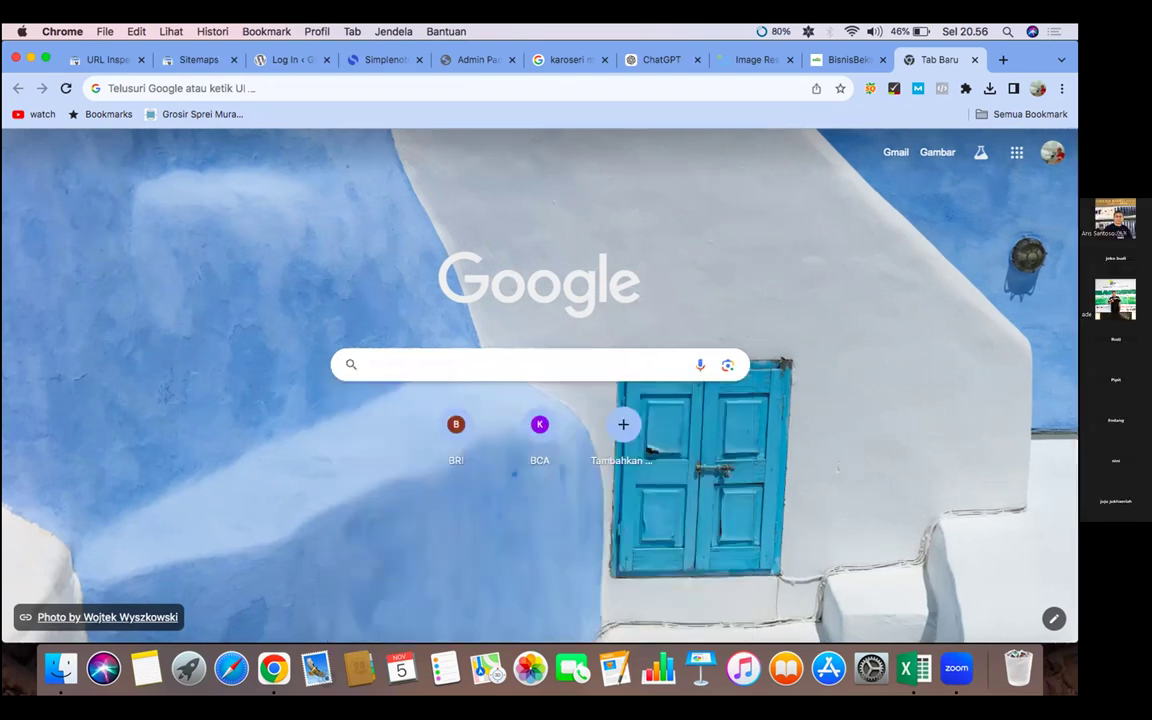
pyautogui.write('Grosir')
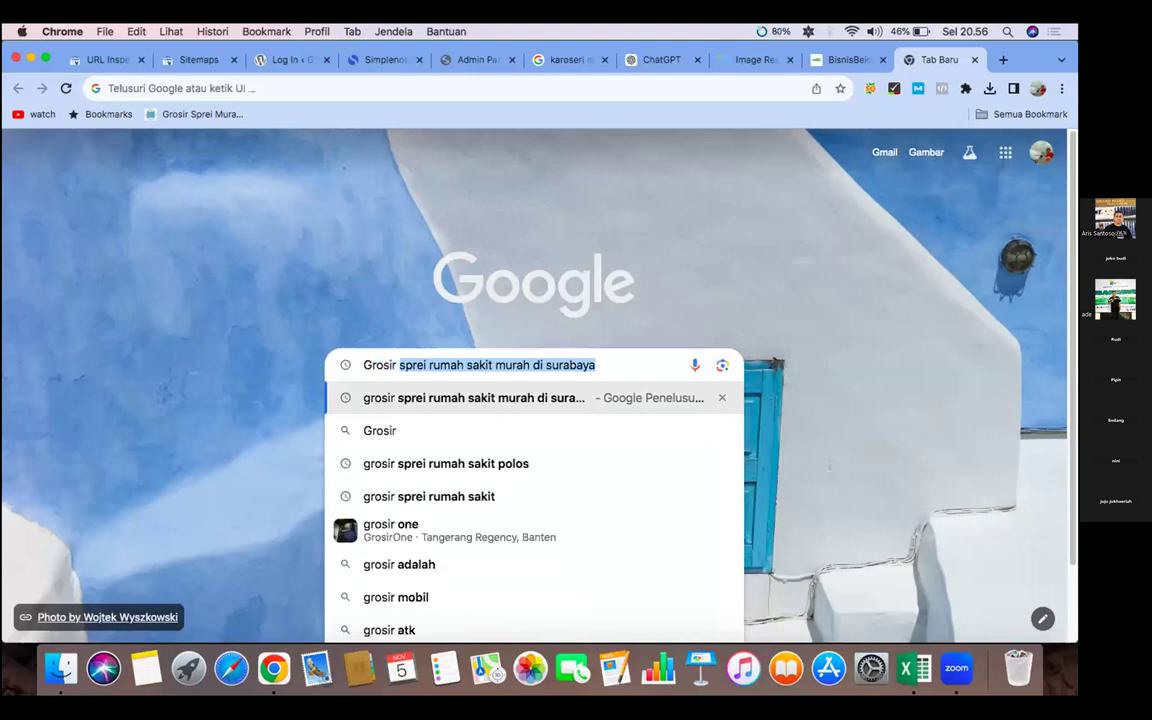
pyautogui.click(626, 365)
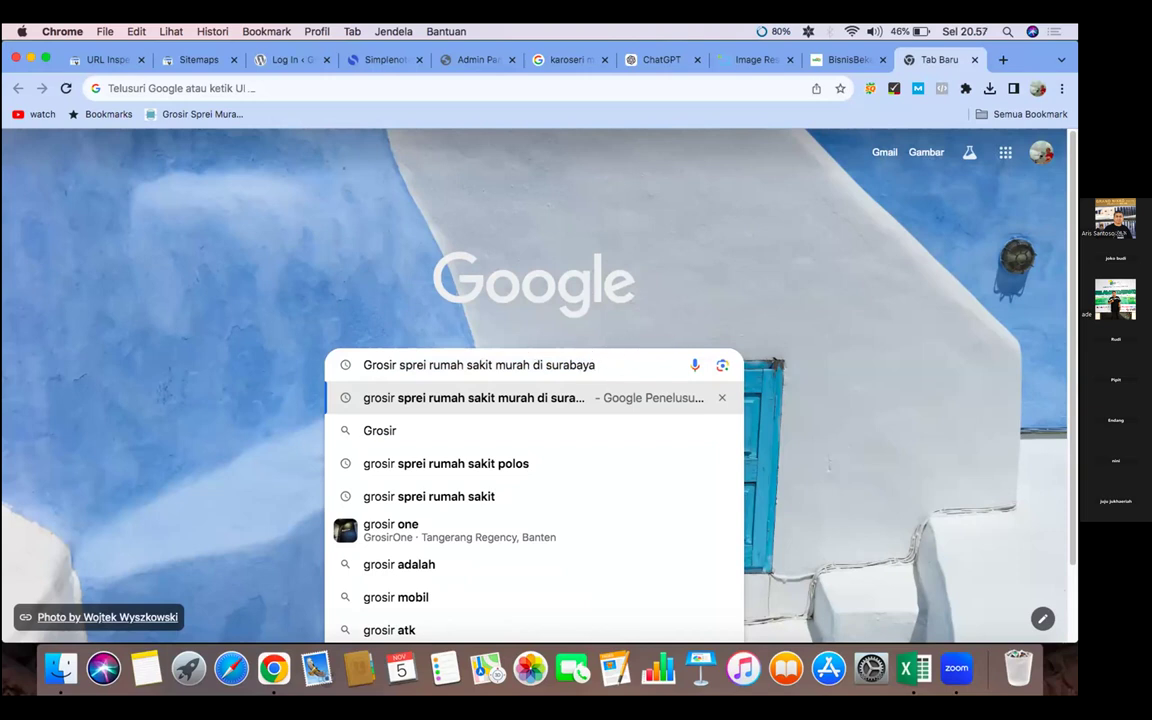
# Run the search, review the SEOquake-annotated results, and show the count of about 39,400 results
pyautogui.press('Return')
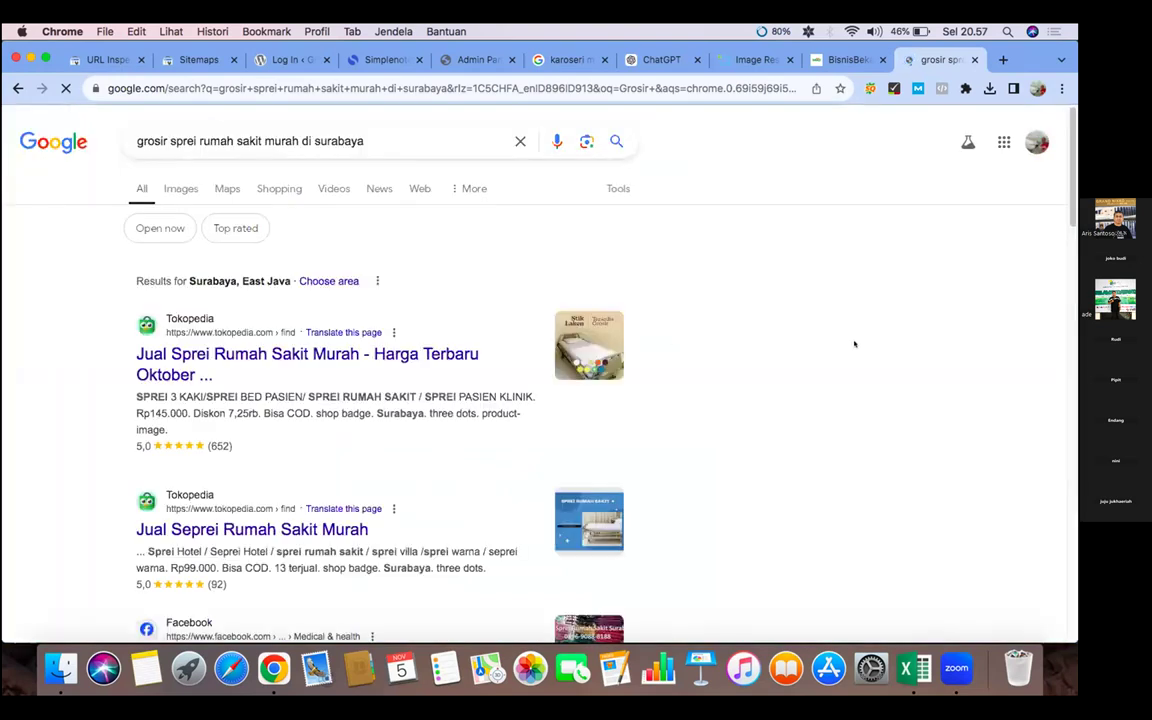
pyautogui.scroll(-2, 709, 388)
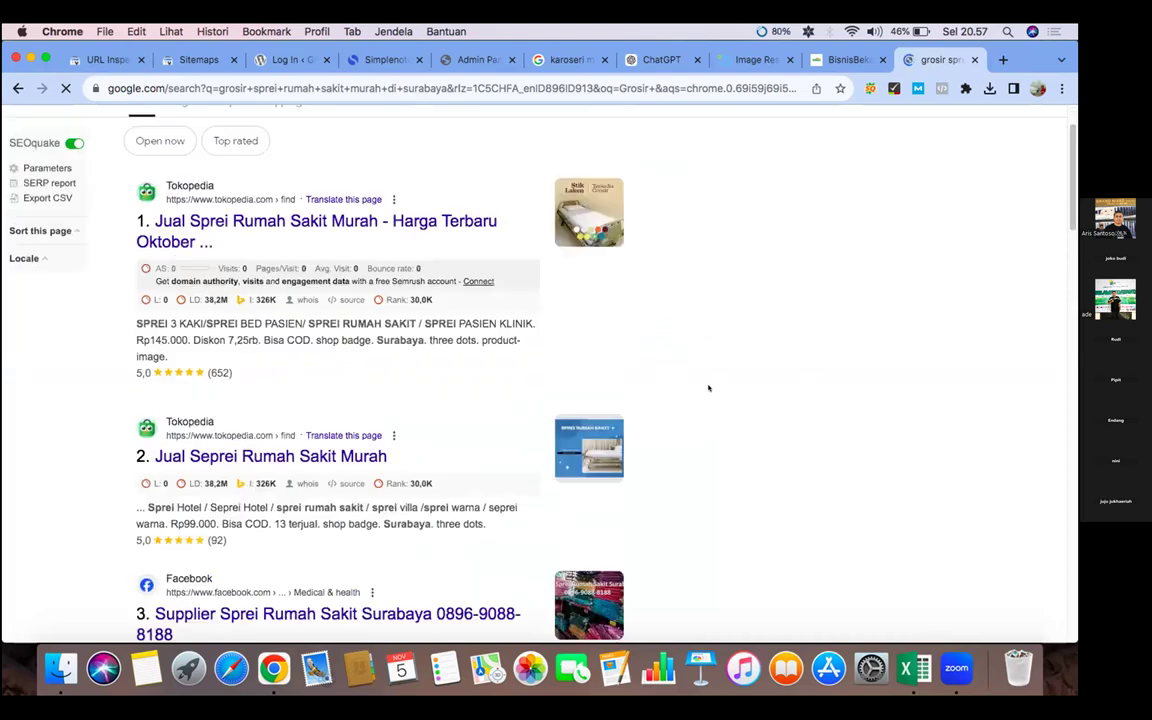
pyautogui.scroll(-10, 709, 388)
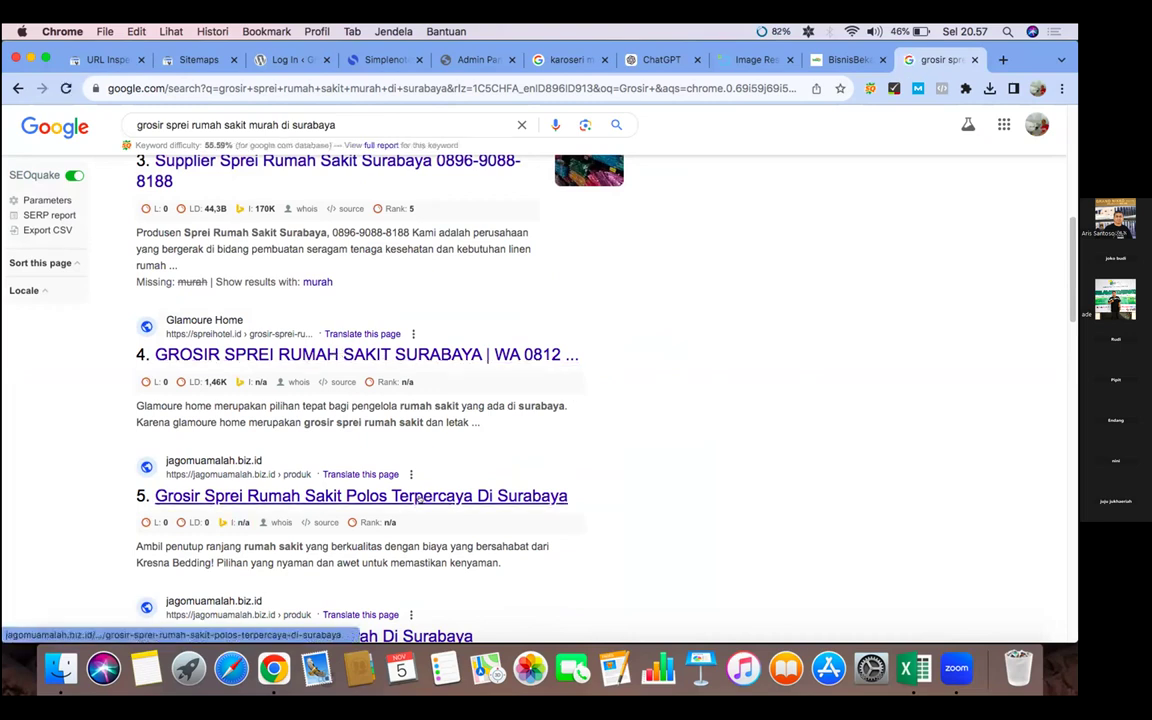
pyautogui.scroll(-2, 440, 412)
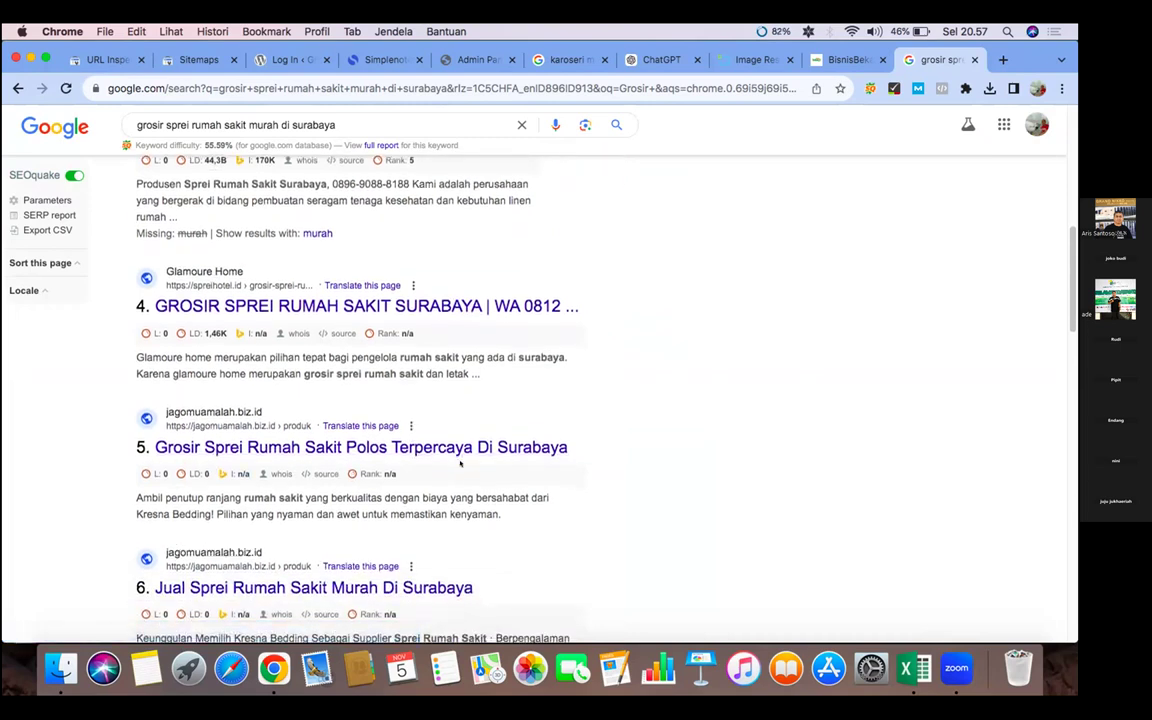
pyautogui.scroll(-2, 389, 414)
pyautogui.scroll(-2, 723, 404)
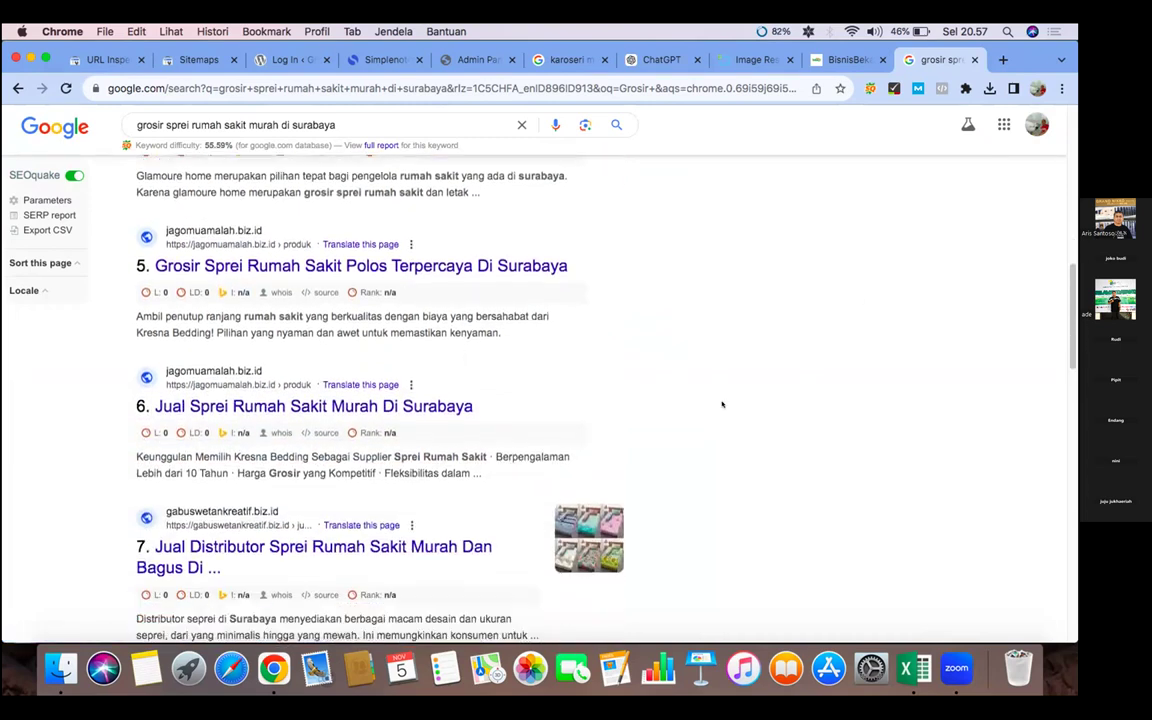
pyautogui.scroll(10, 724, 404)
pyautogui.click(618, 186)
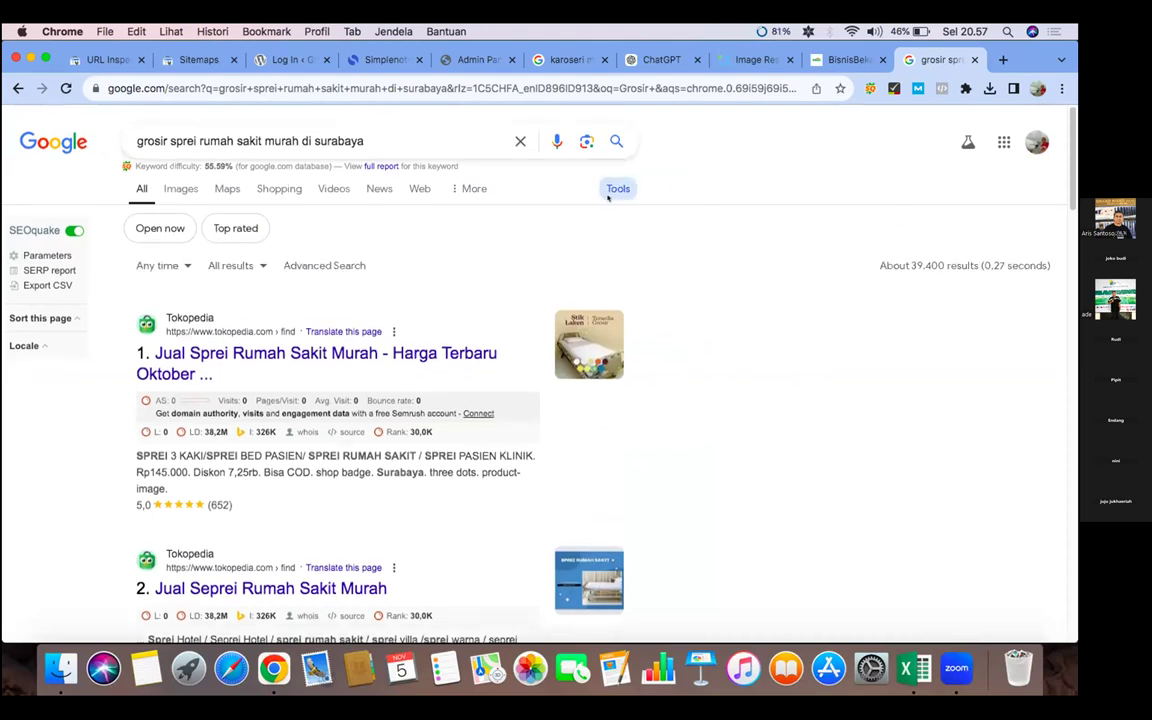
# Trim the search query to 'grosir sprei rumah sakit murah' by removing the location
pyautogui.click(612, 189)
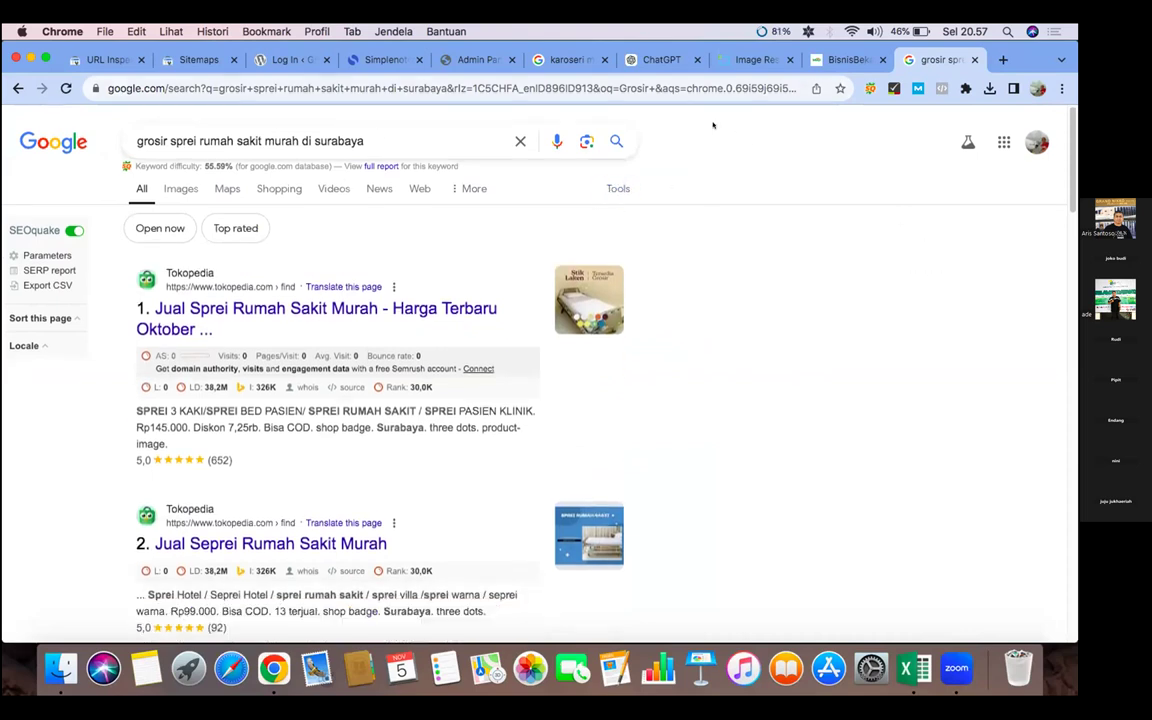
pyautogui.click(390, 136)
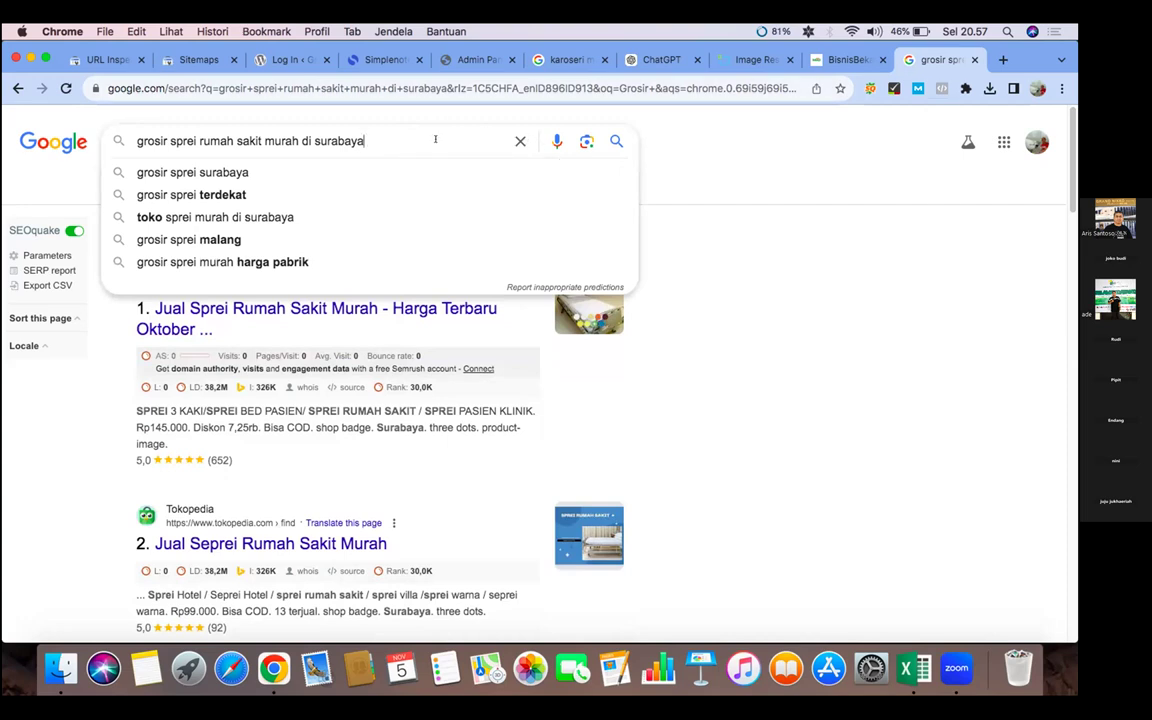
pyautogui.press('BackSpace')
pyautogui.press('BackSpace')
pyautogui.press('BackSpace')
pyautogui.press('BackSpace')
pyautogui.press('BackSpace')
pyautogui.press('BackSpace')
pyautogui.press('BackSpace')
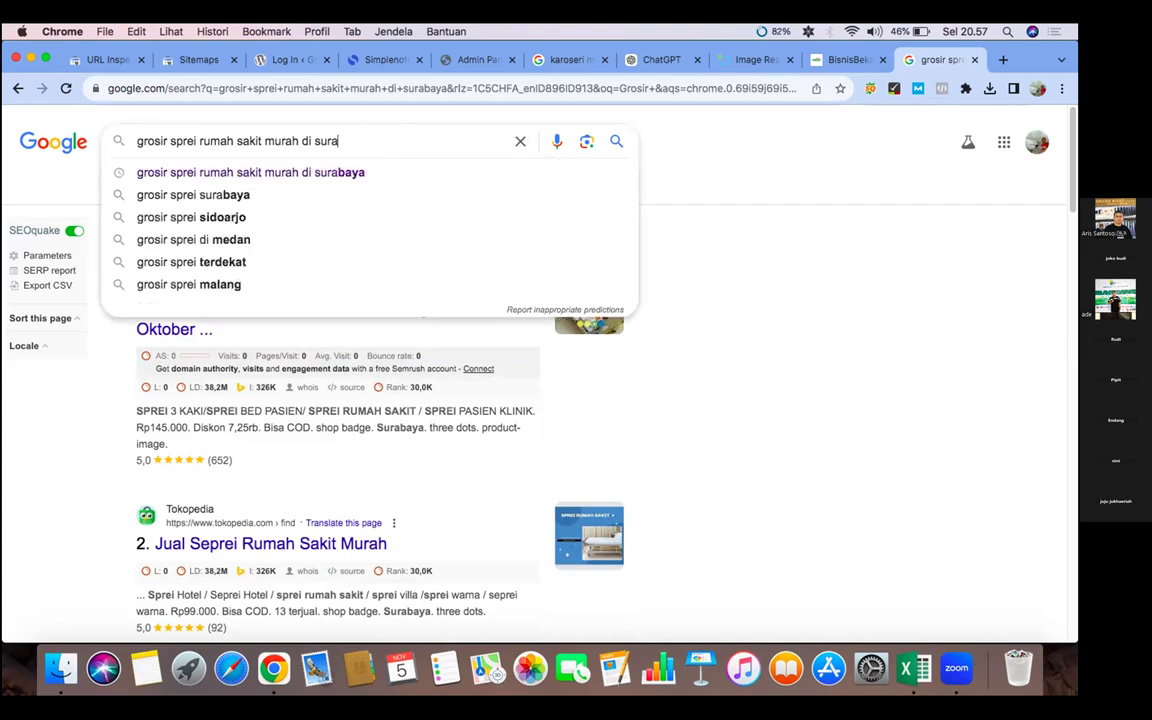
pyautogui.press('BackSpace')
pyautogui.press('BackSpace')
pyautogui.press('BackSpace')
pyautogui.press('BackSpace')
pyautogui.press('BackSpace')
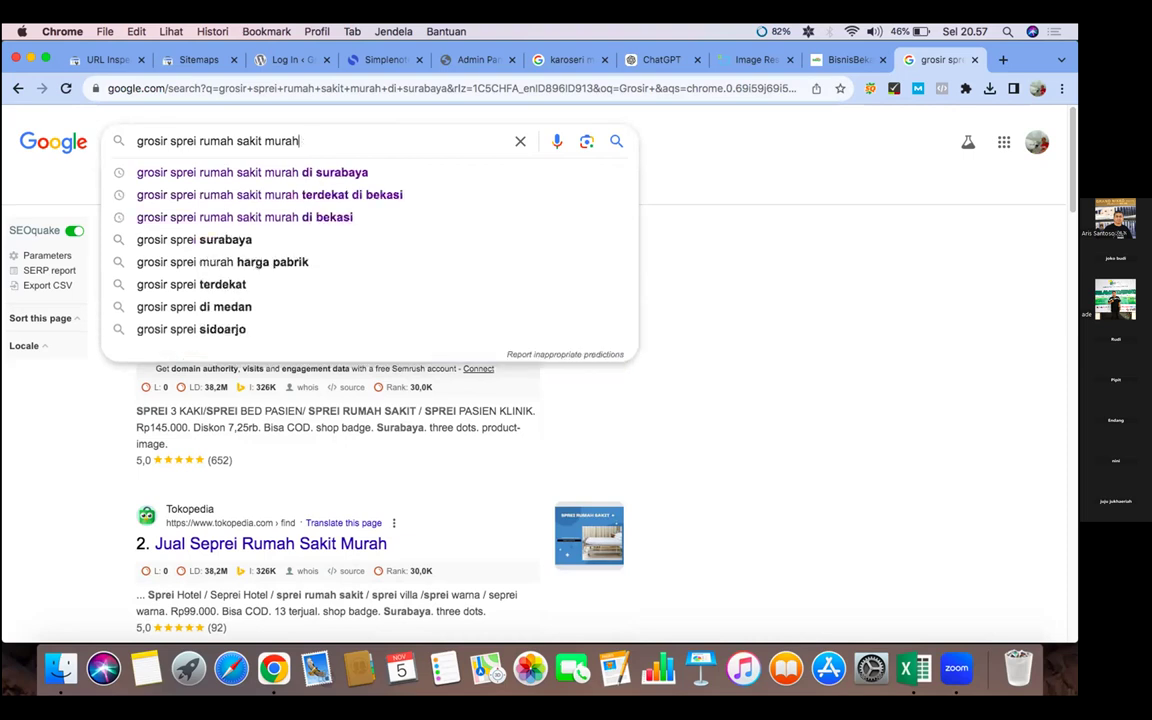
pyautogui.press('super+a')
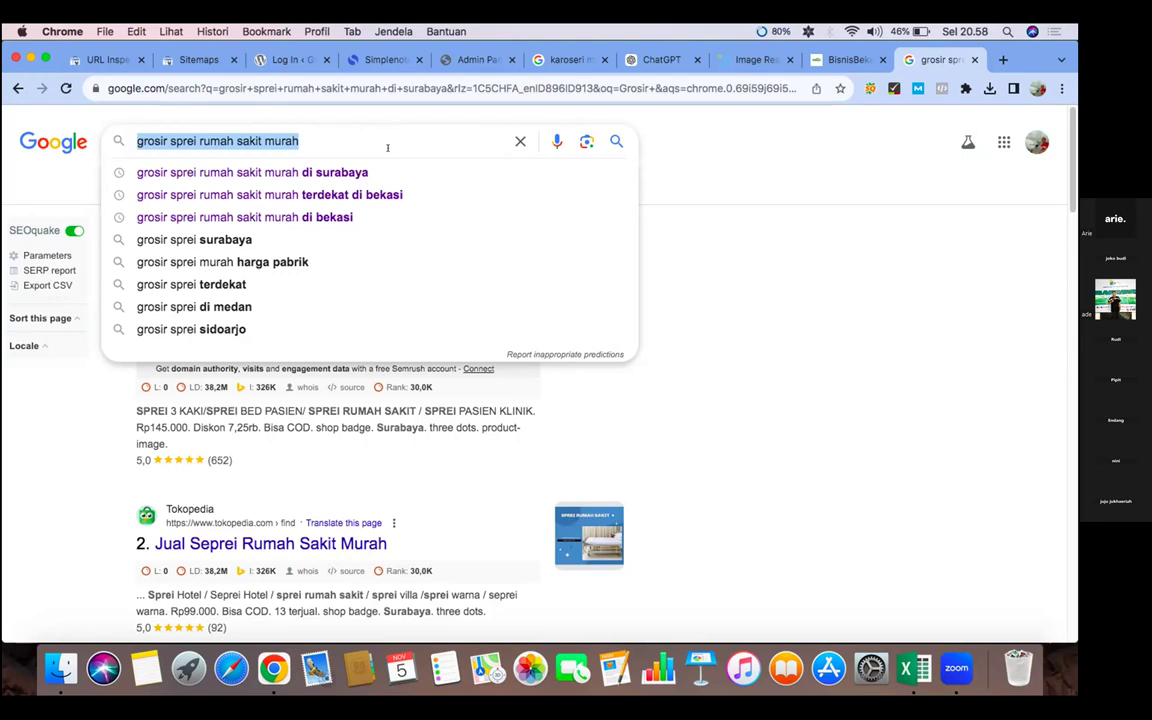
pyautogui.press('XF86AudioRaiseVolume')
pyautogui.press('XF86AudioRaiseVolume')
pyautogui.click(697, 160)
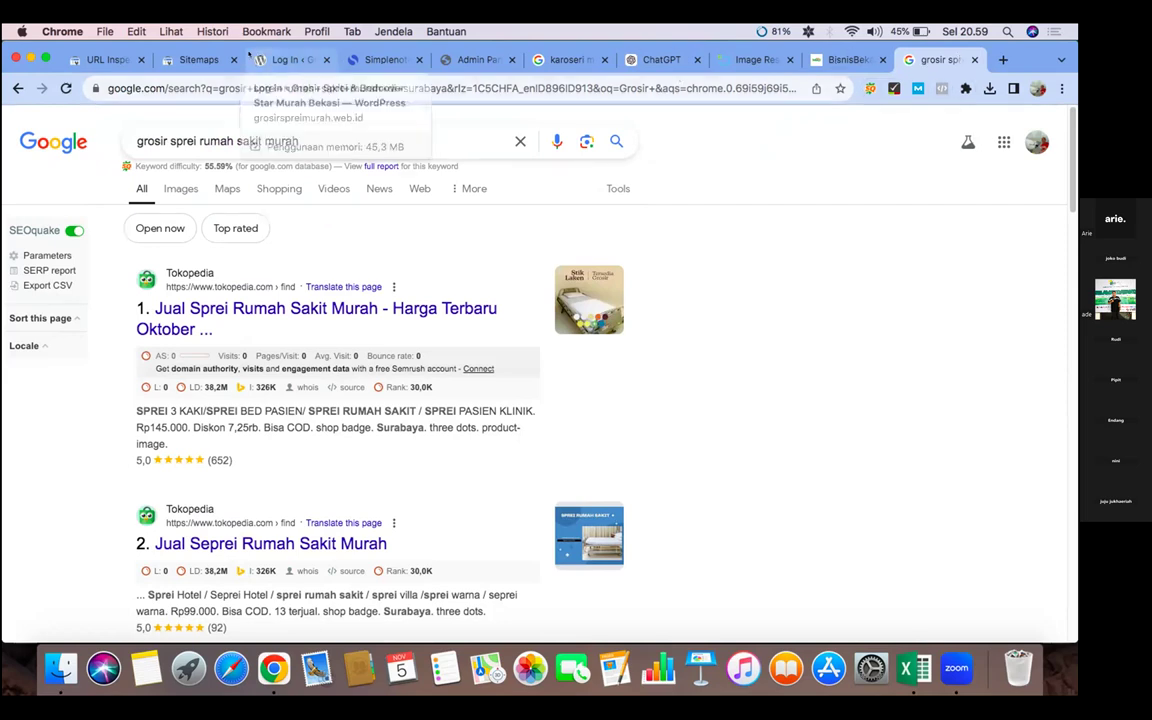
# Reload the Bisnis Bekasi homepage via its logo, then return to the karoseri search tab
pyautogui.click(850, 60)
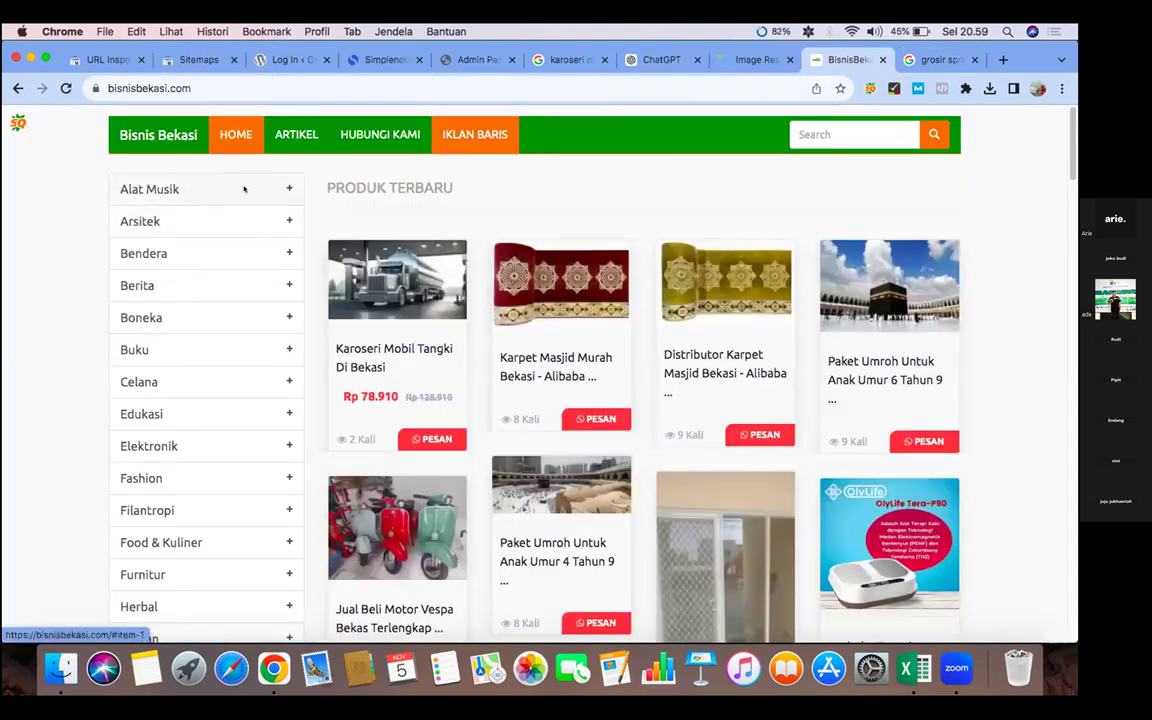
pyautogui.click(152, 137)
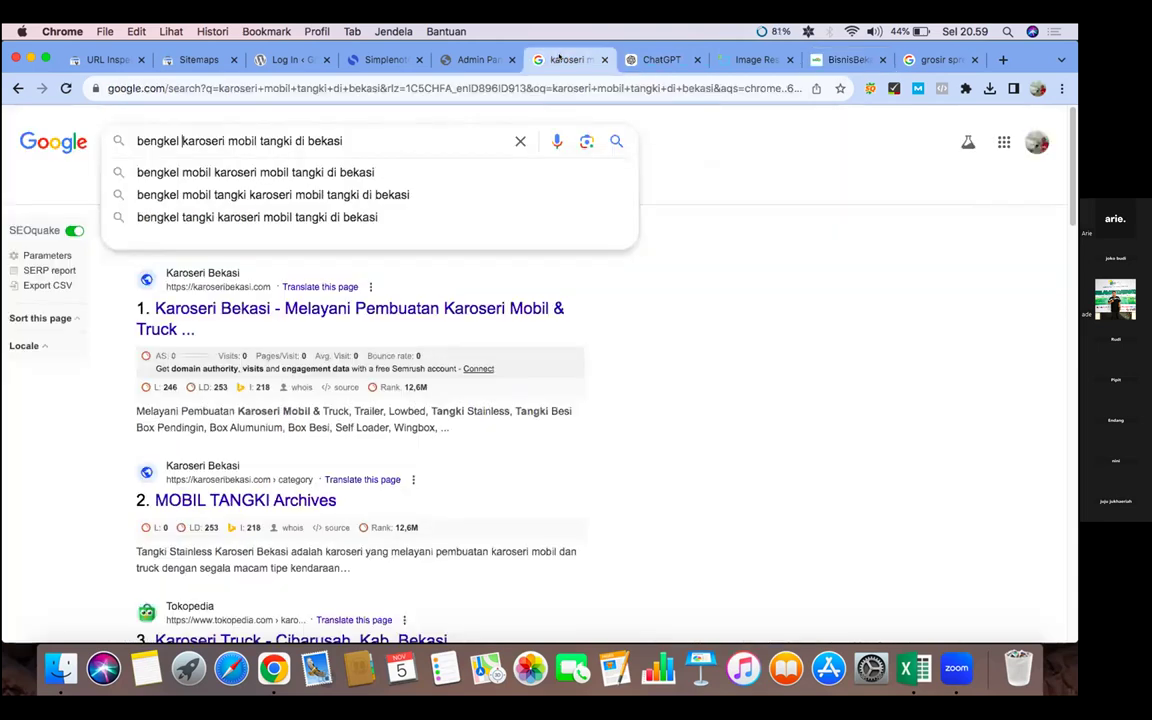
pyautogui.click(568, 60)
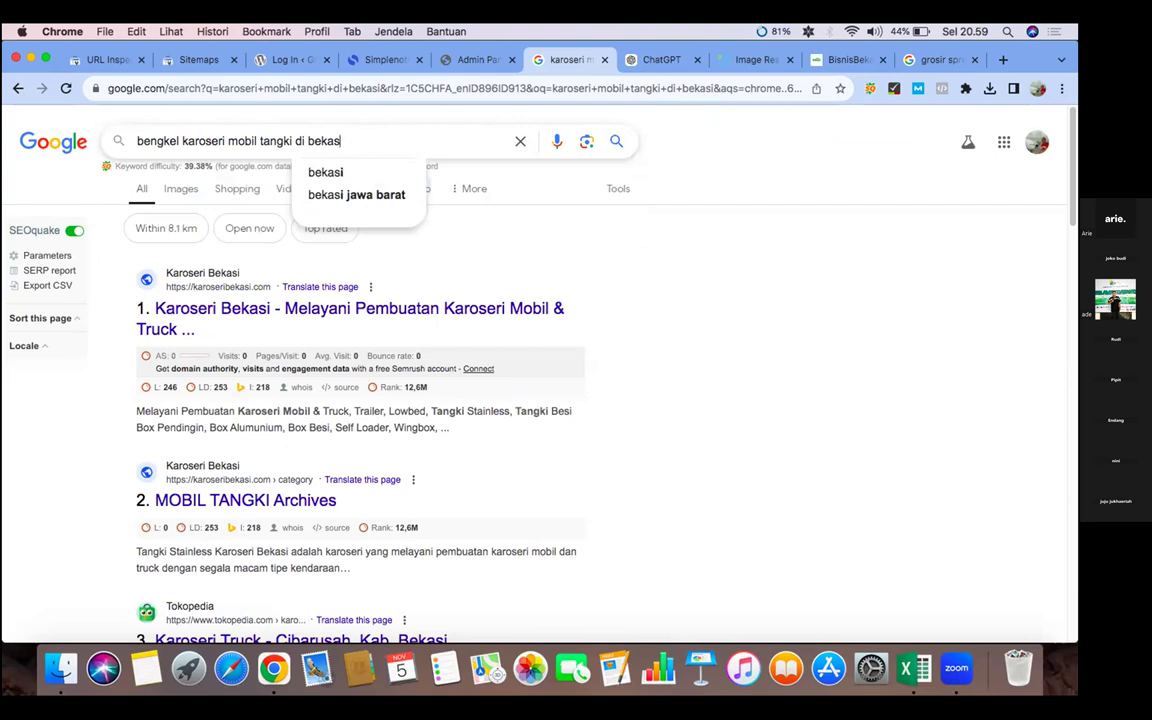
# Replace 'bekasi' with 'jatiasih' at the end of the karoseri search query
pyautogui.press('BackSpace')
pyautogui.press('BackSpace')
pyautogui.press('BackSpace')
pyautogui.press('BackSpace')
pyautogui.press('BackSpace')
pyautogui.press('BackSpace')
pyautogui.press('BackSpace')
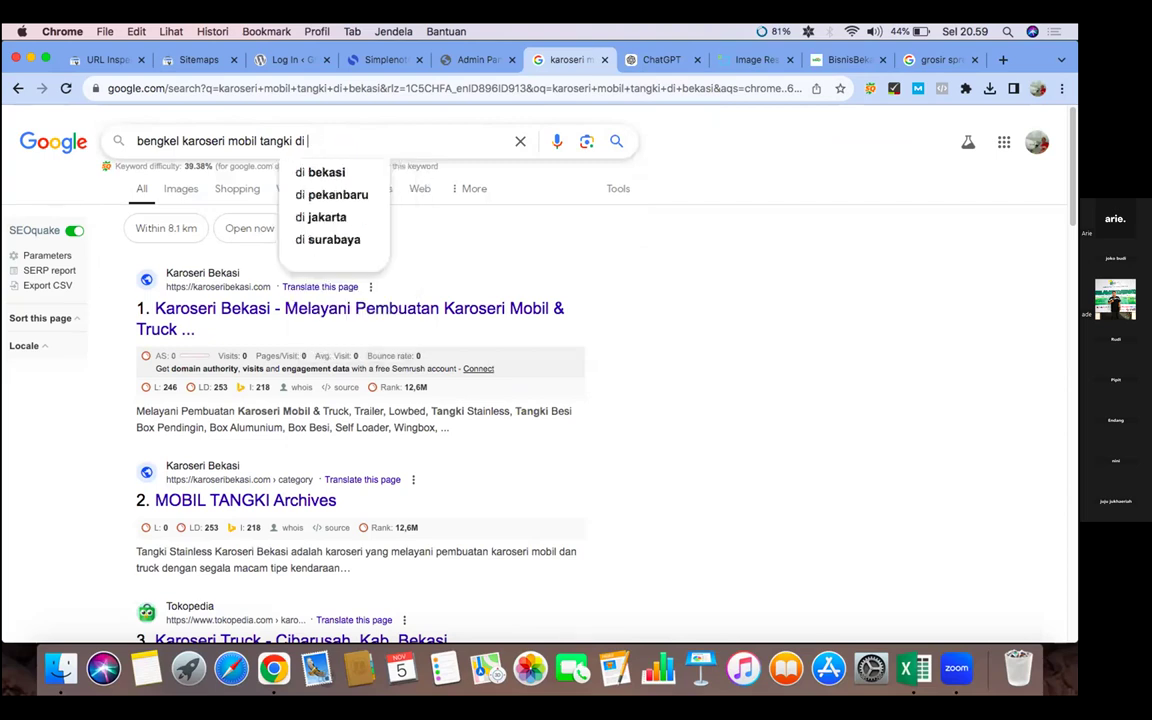
pyautogui.write('jatiasi')
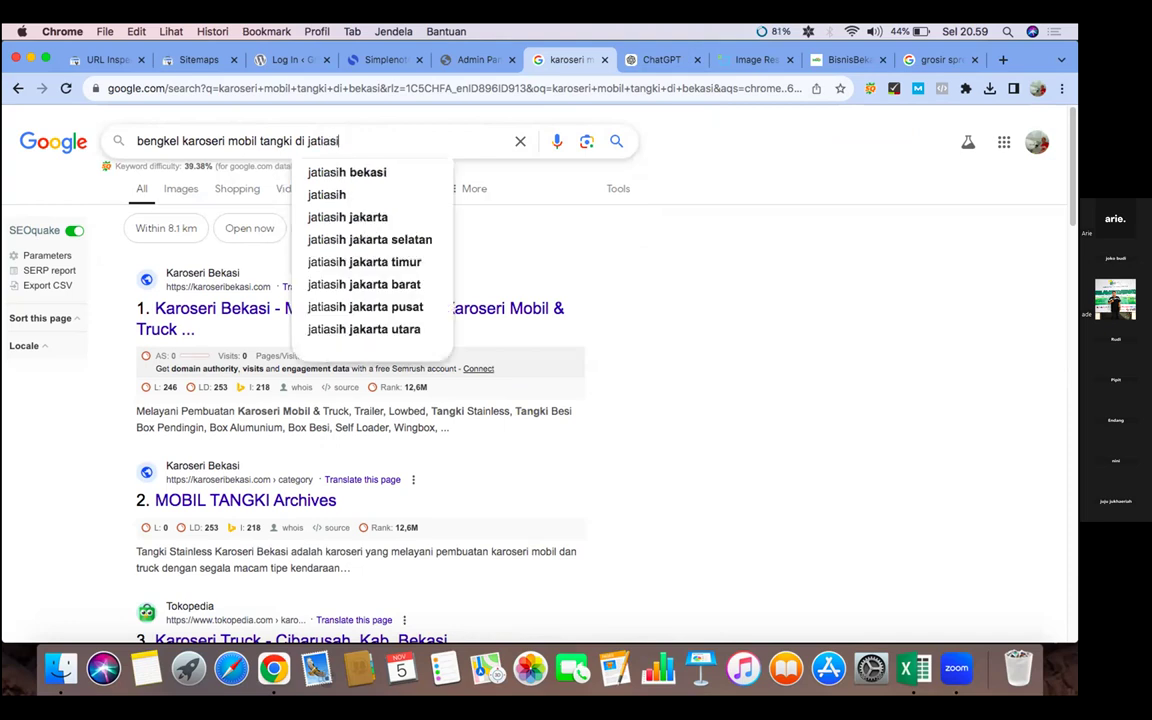
pyautogui.write('h')
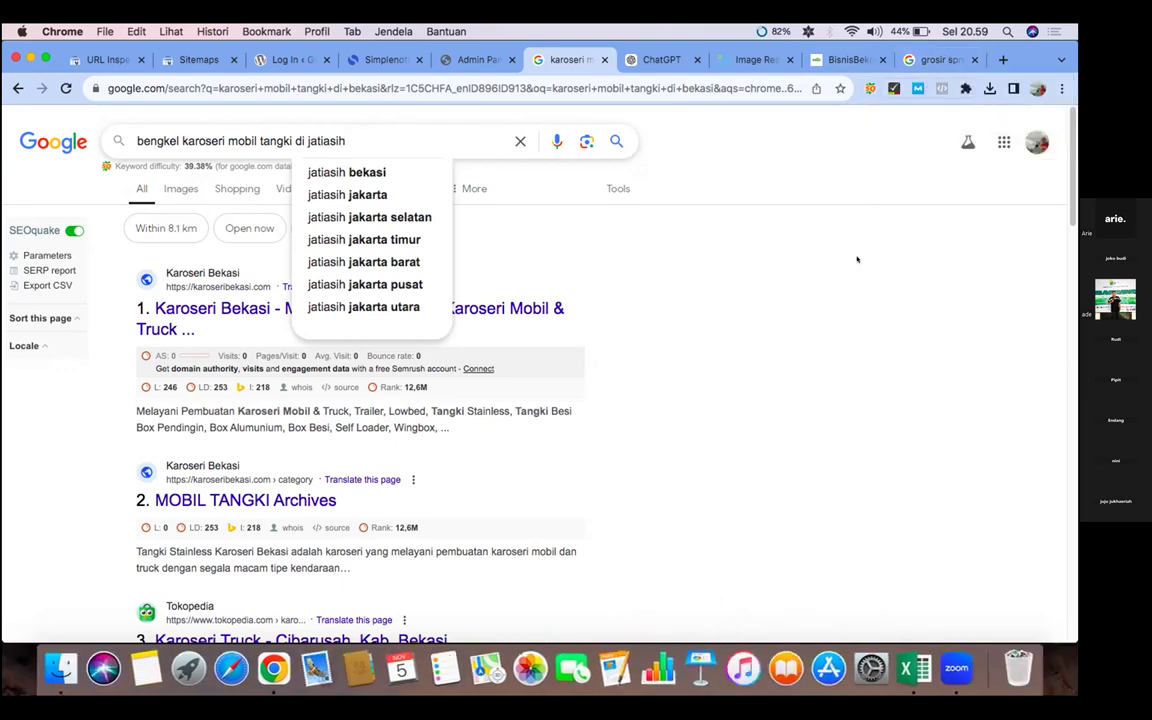
pyautogui.click(702, 272)
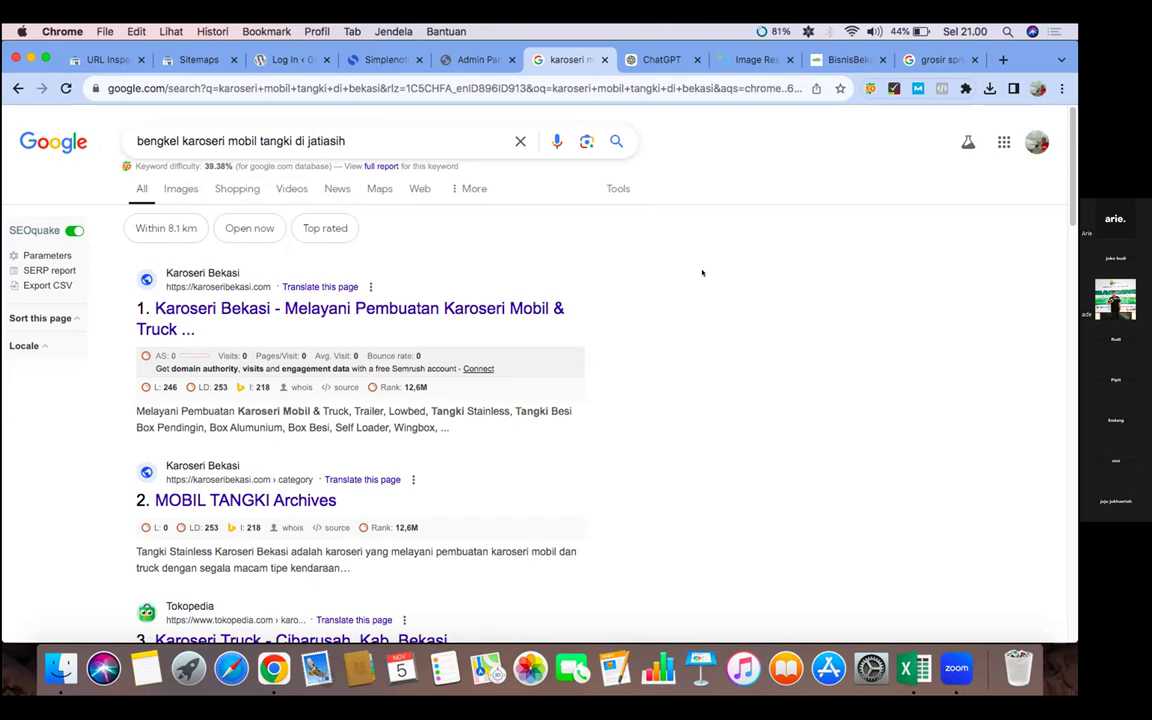
# Trim the query back to 'bengkel karoseri mobil tangki' and close the suggestions
pyautogui.click(391, 140)
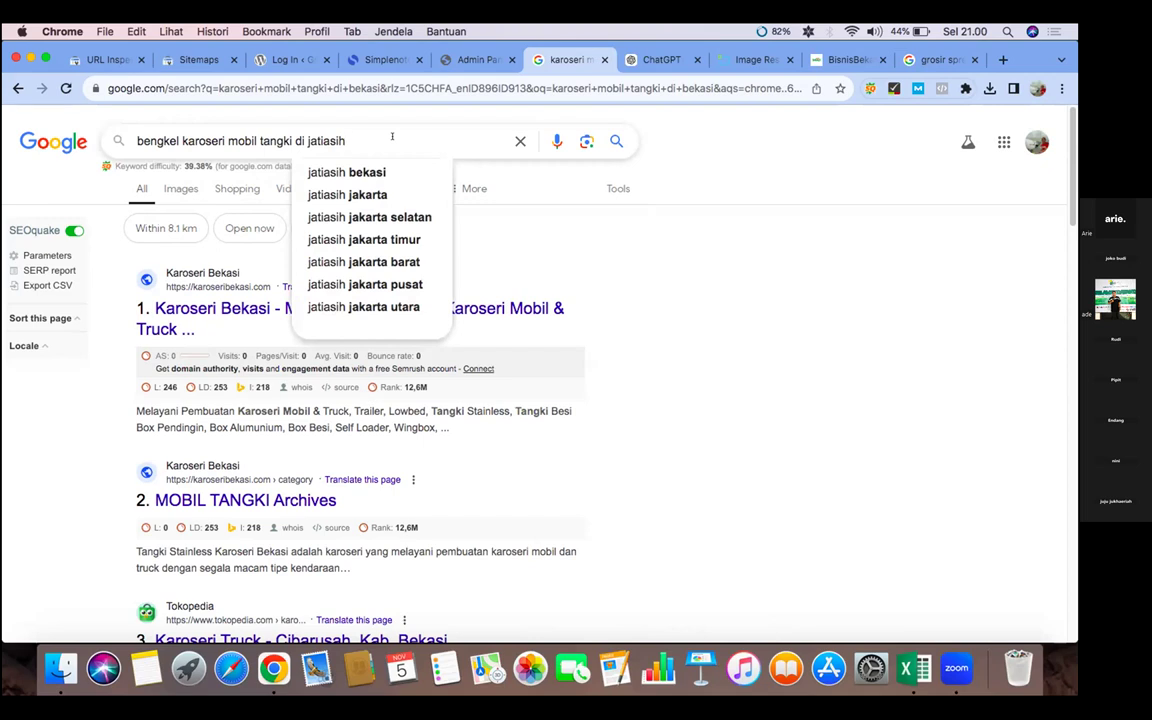
pyautogui.press('BackSpace')
pyautogui.press('BackSpace')
pyautogui.press('BackSpace')
pyautogui.press('BackSpace')
pyautogui.press('BackSpace')
pyautogui.press('BackSpace')
pyautogui.press('BackSpace')
pyautogui.press('BackSpace')
pyautogui.press('BackSpace')
pyautogui.press('BackSpace')
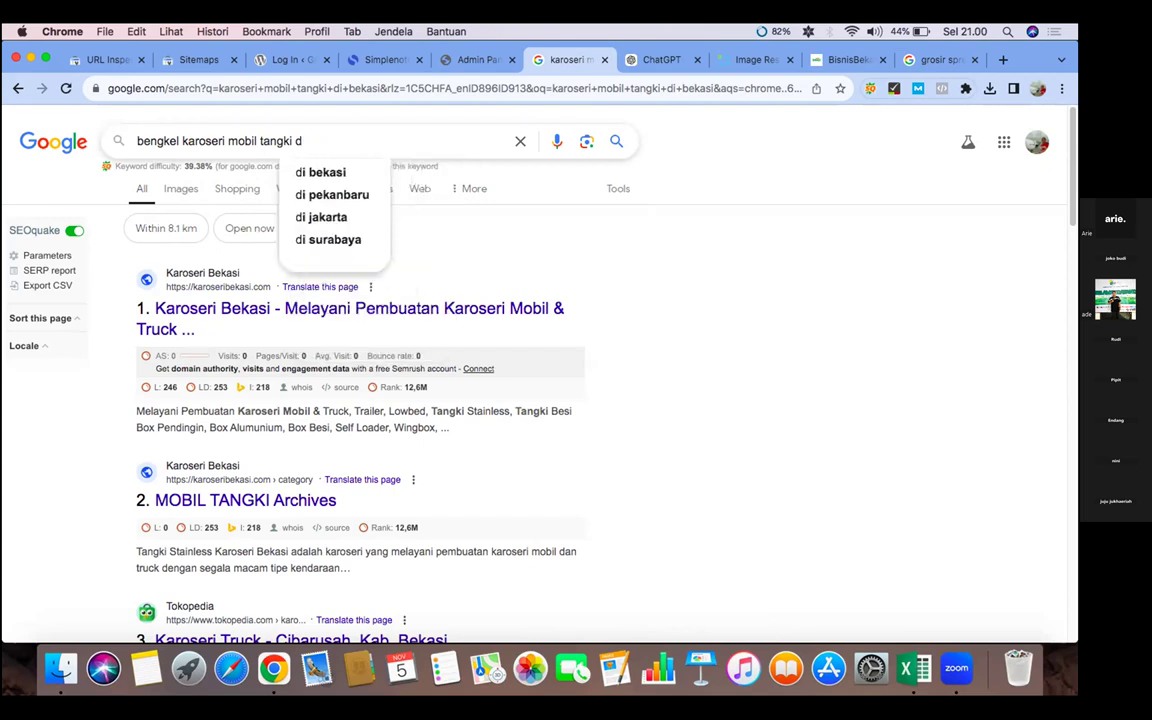
pyautogui.press('BackSpace')
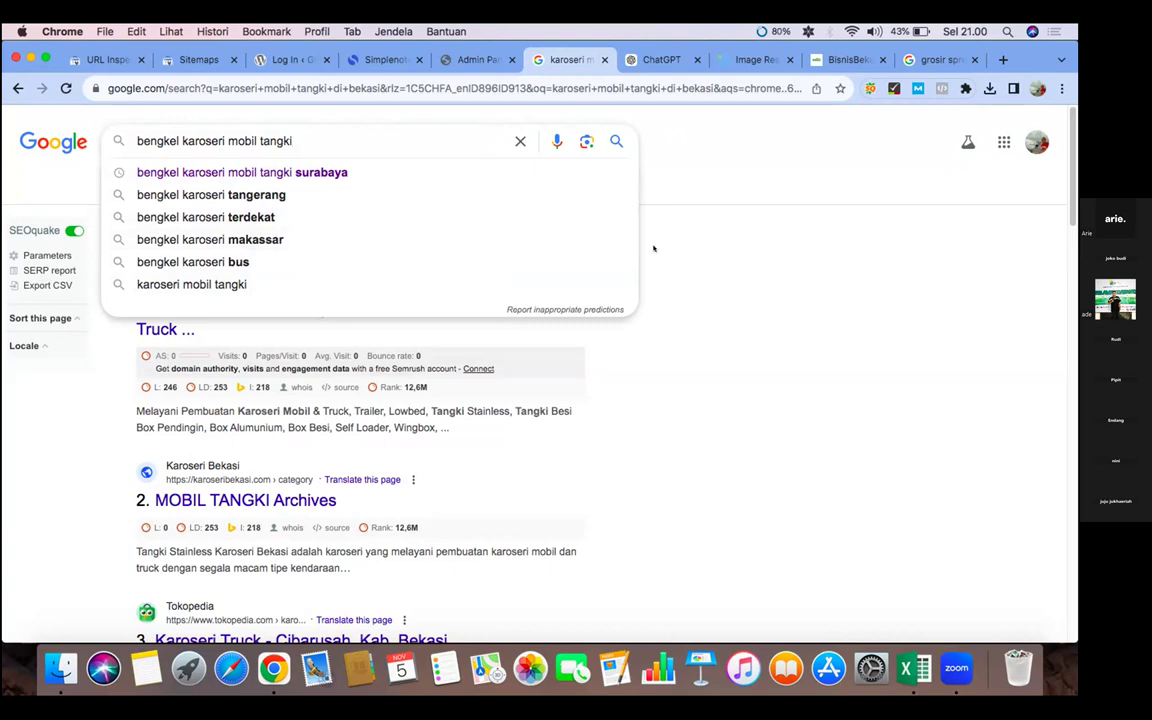
pyautogui.click(797, 270)
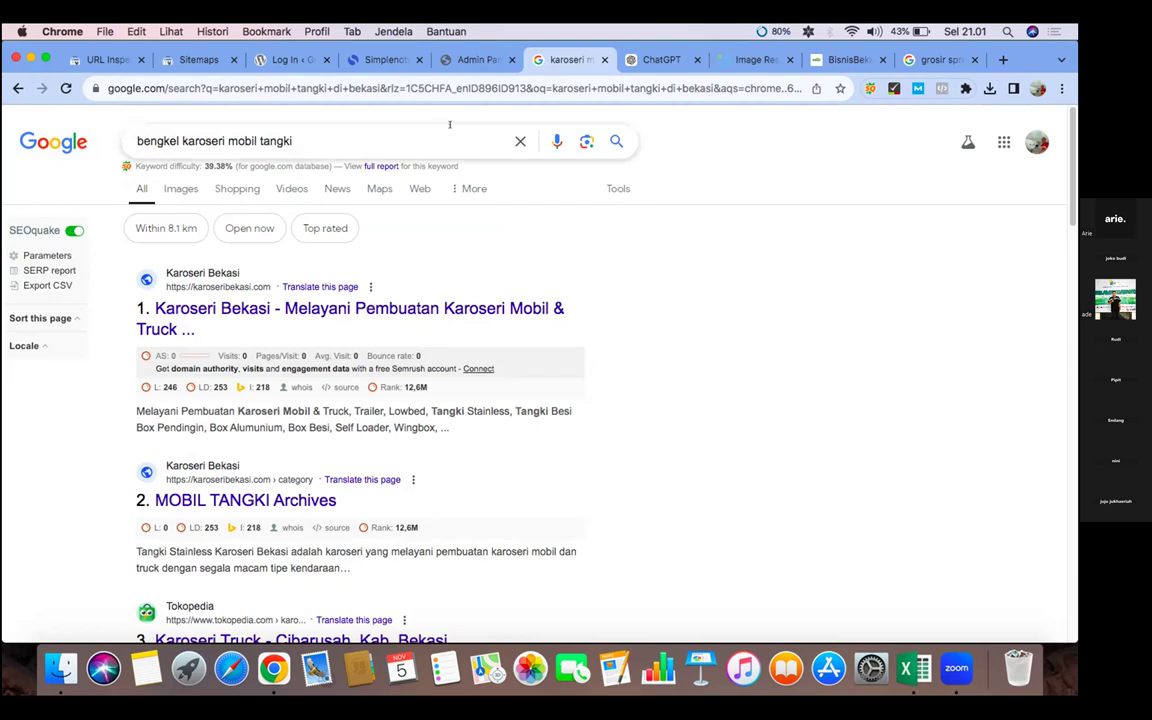
# Search Google for 'grosir baju gamis' and show its result count of about 3,090,000
pyautogui.click(518, 141)
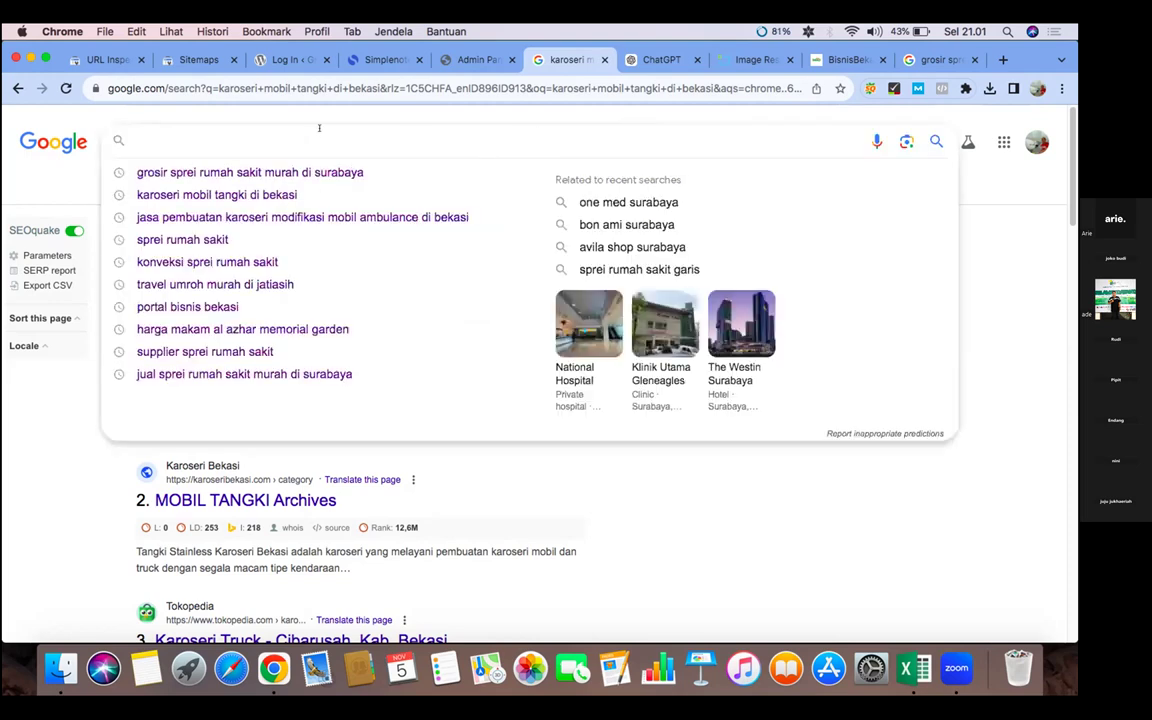
pyautogui.write('gr')
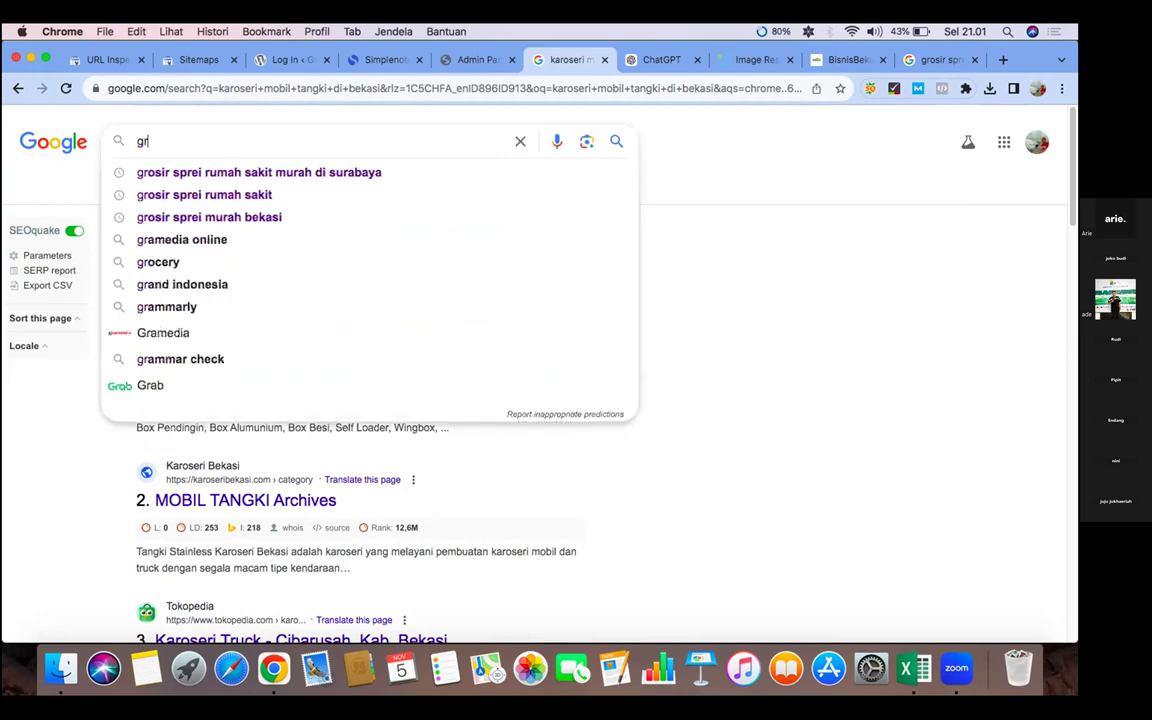
pyautogui.write('osir b')
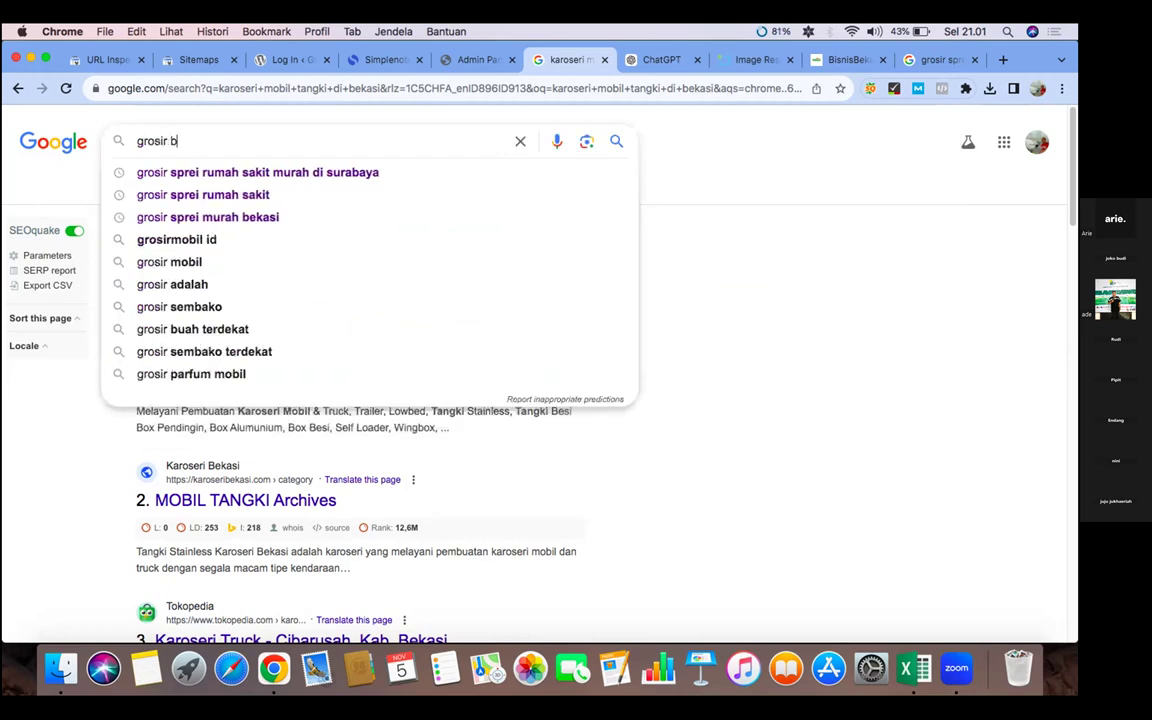
pyautogui.write('aju gamis')
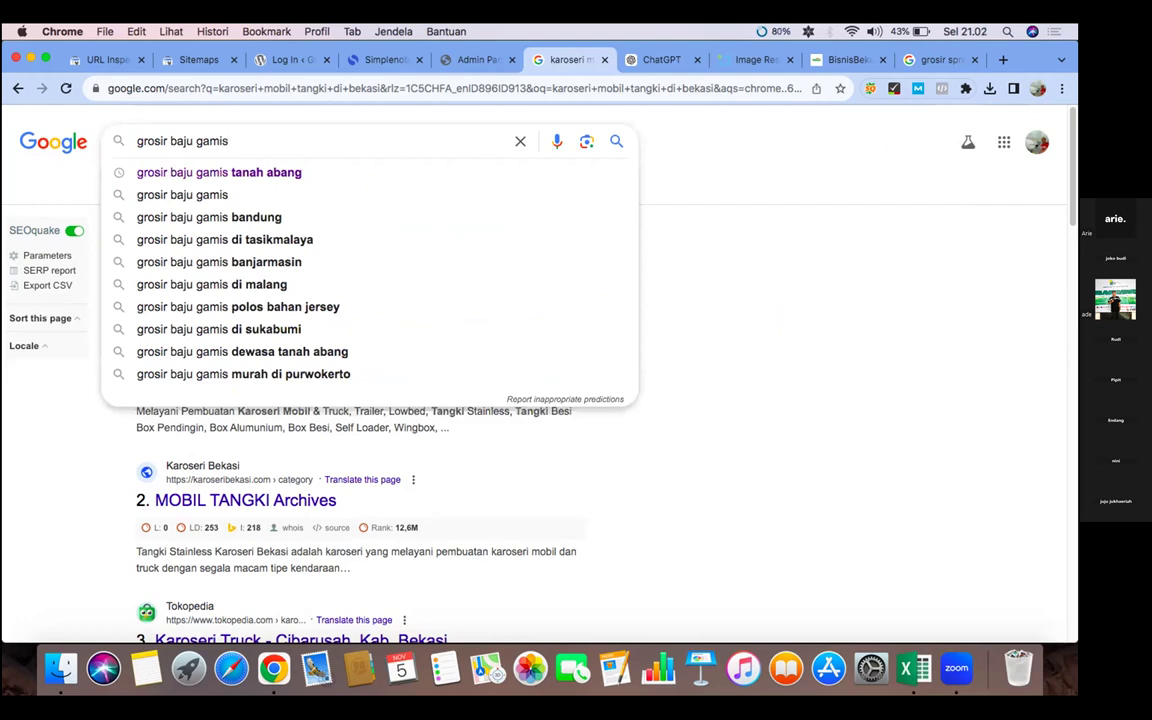
pyautogui.write(' di ja')
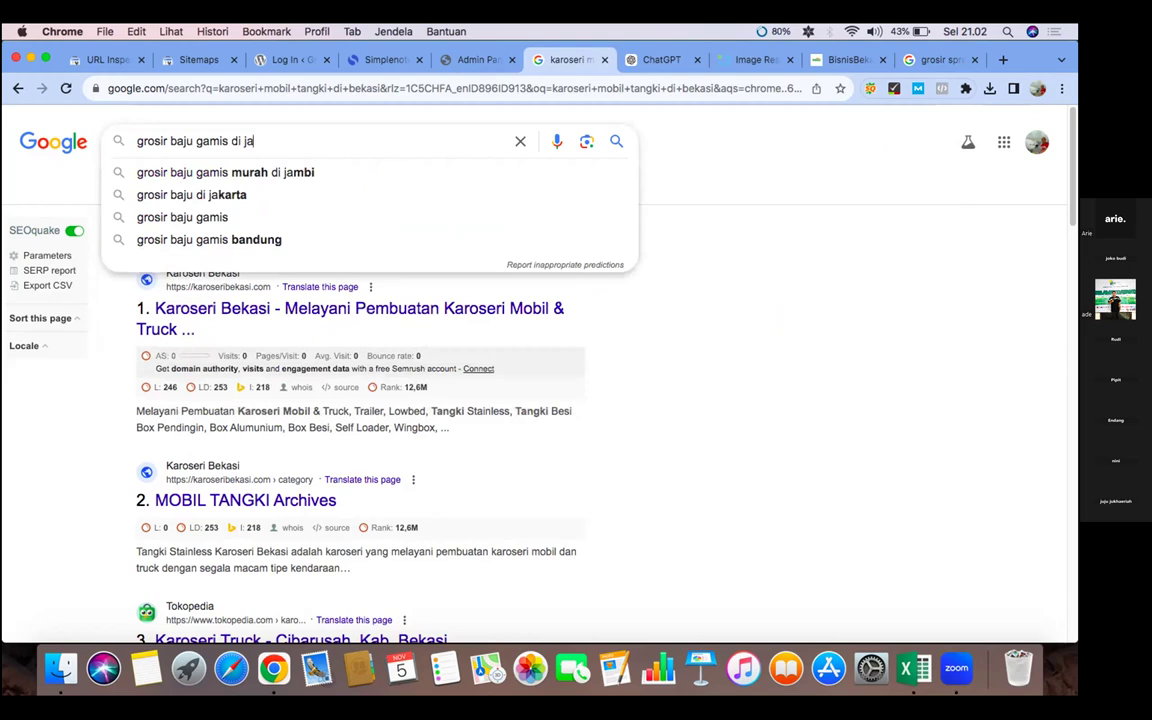
pyautogui.write('ti')
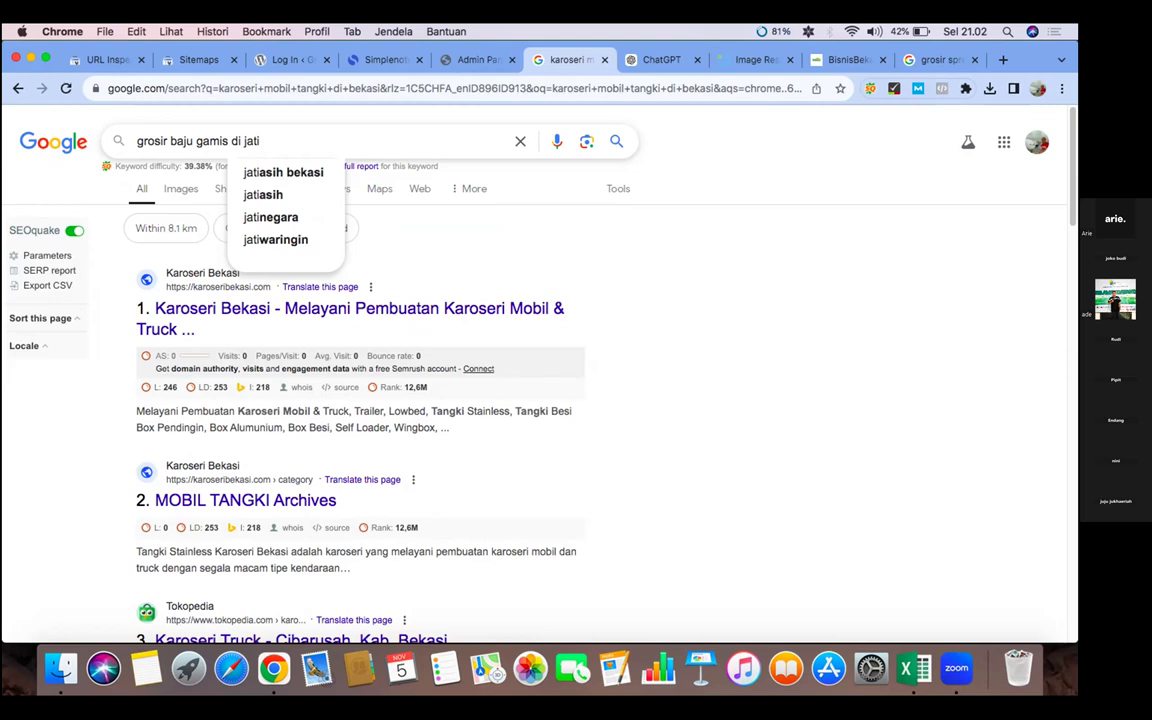
pyautogui.press('BackSpace')
pyautogui.press('BackSpace')
pyautogui.press('BackSpace')
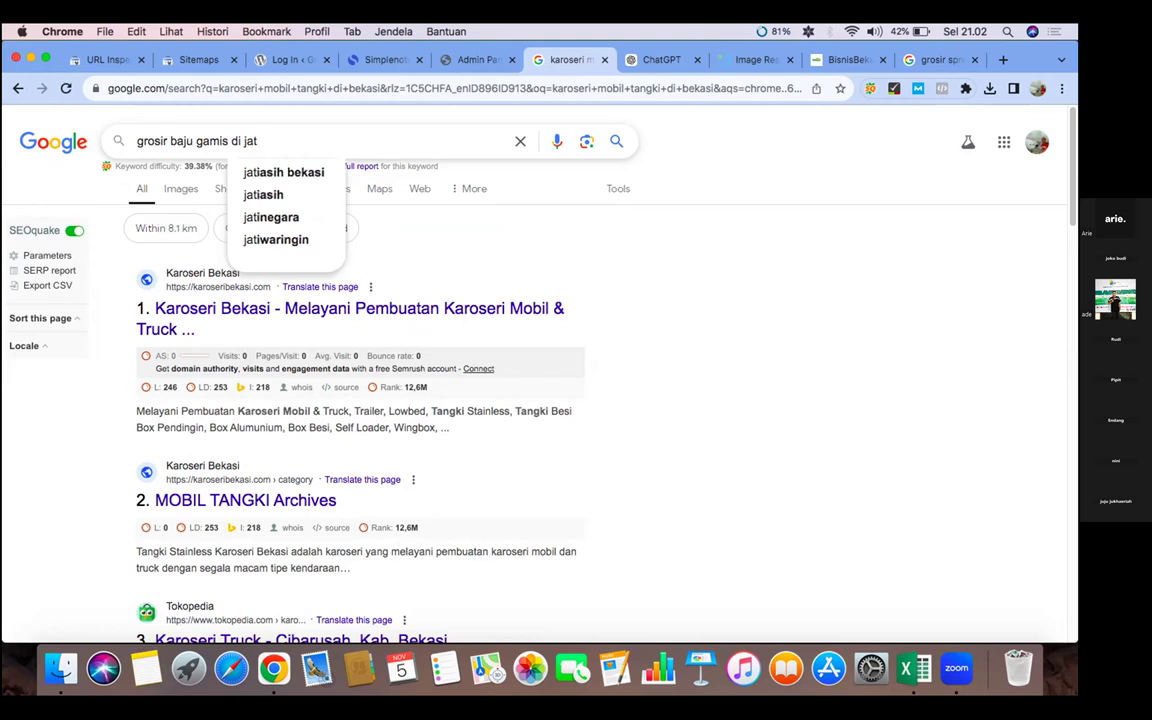
pyautogui.press('BackSpace')
pyautogui.press('BackSpace')
pyautogui.press('BackSpace')
pyautogui.press('BackSpace')
pyautogui.press('BackSpace')
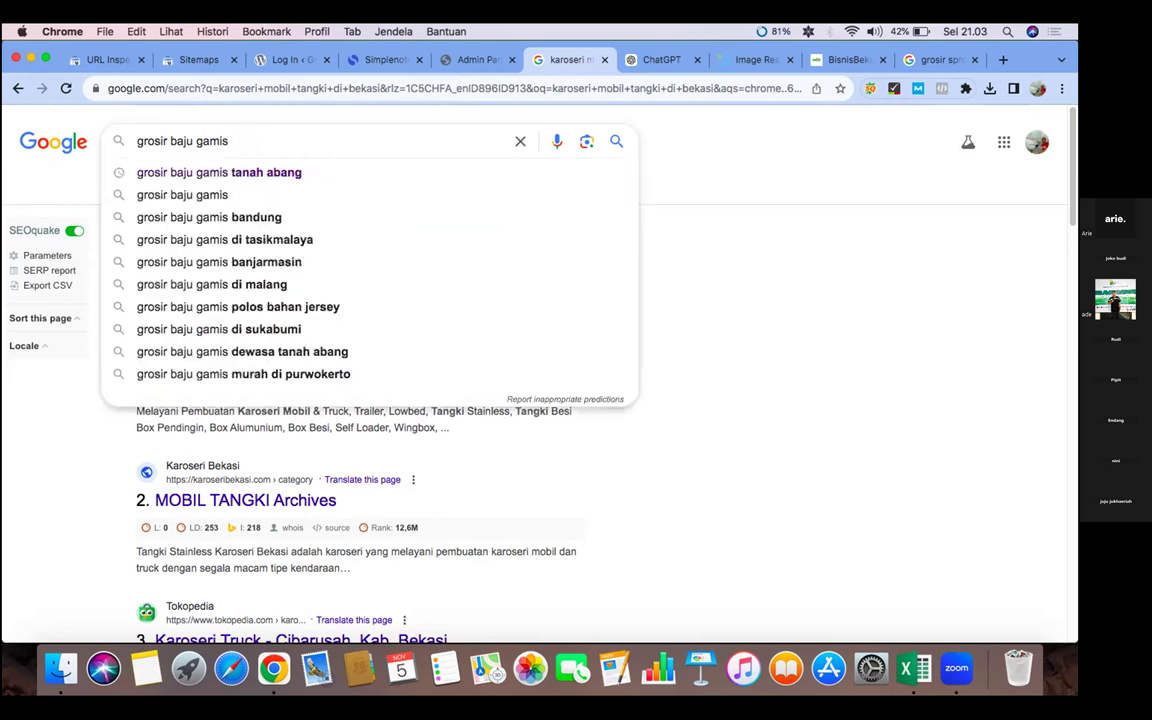
pyautogui.press('Return')
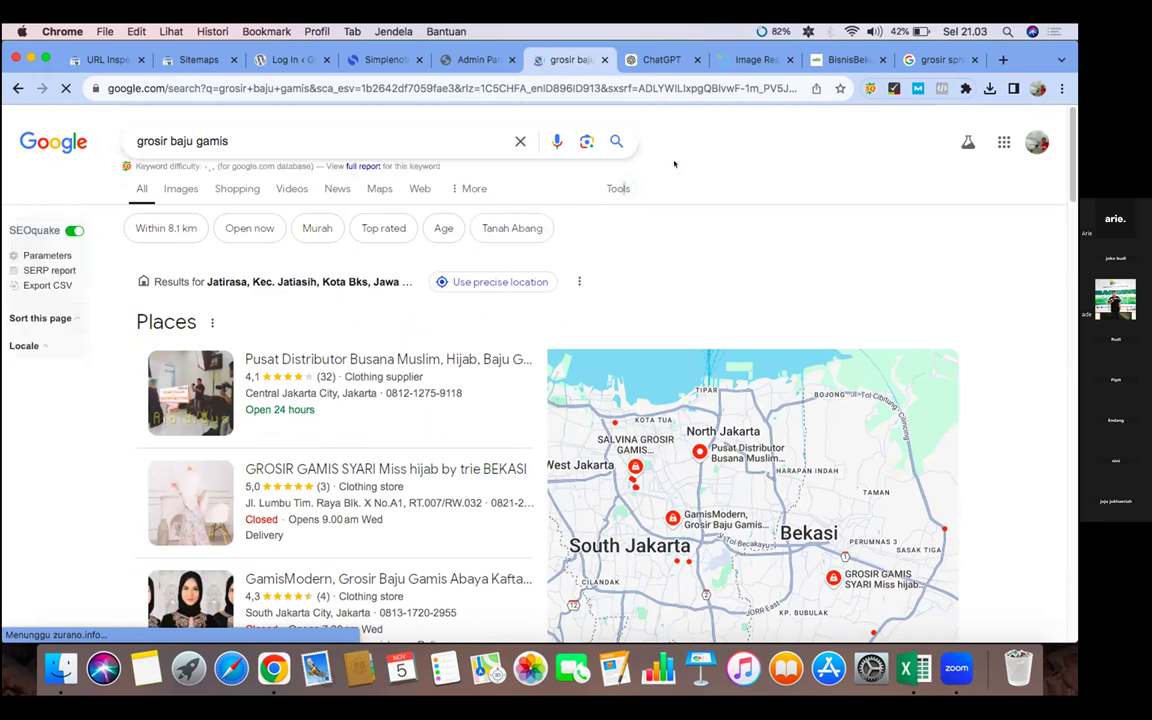
pyautogui.click(617, 188)
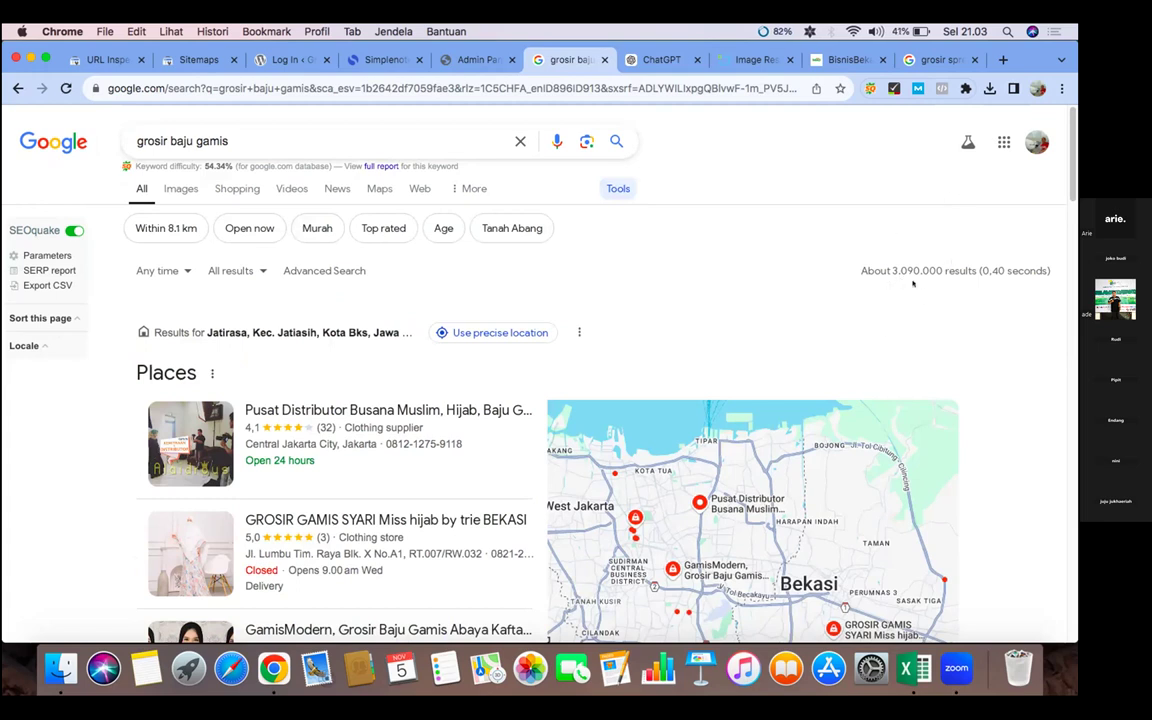
pyautogui.click(292, 136)
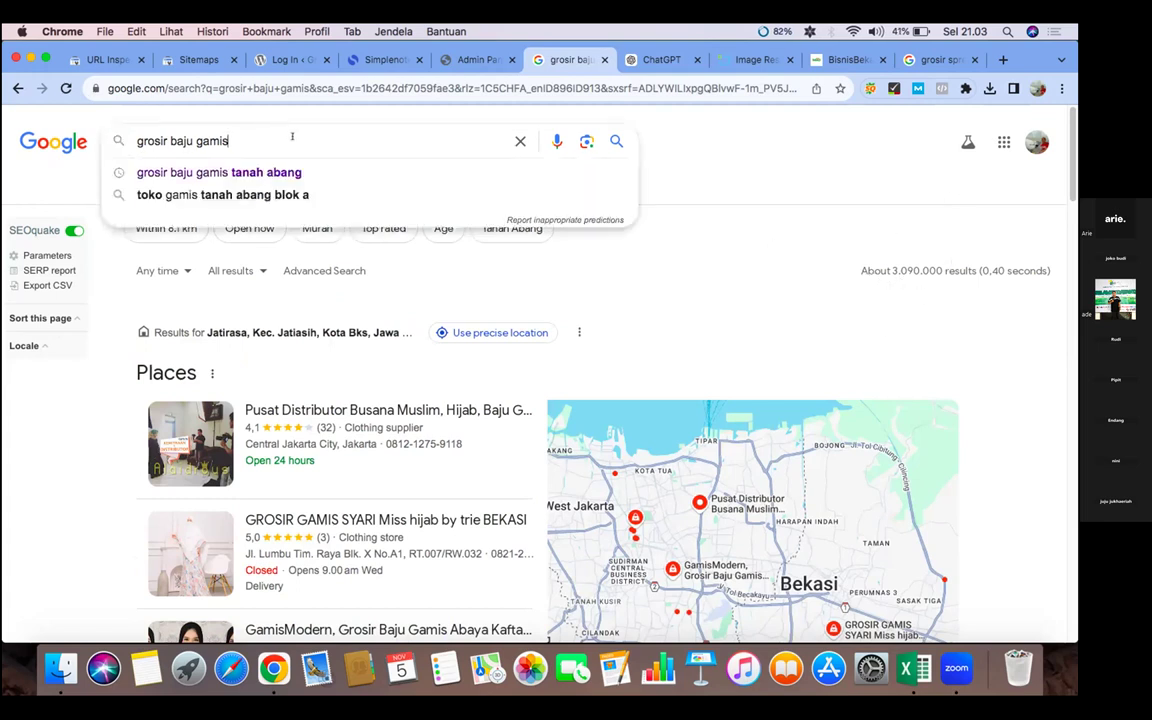
# Search 'grosir baju gamis di Bekasi' and display its count of about 660,000 results
pyautogui.write('di Bek')
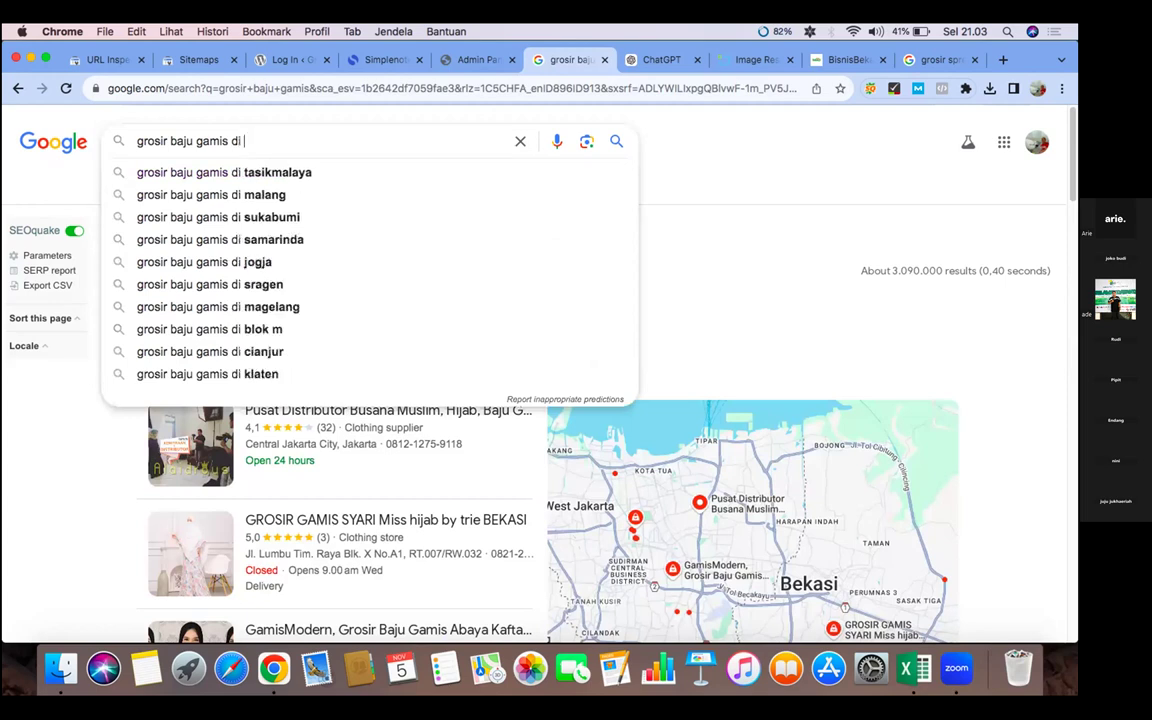
pyautogui.write('asi')
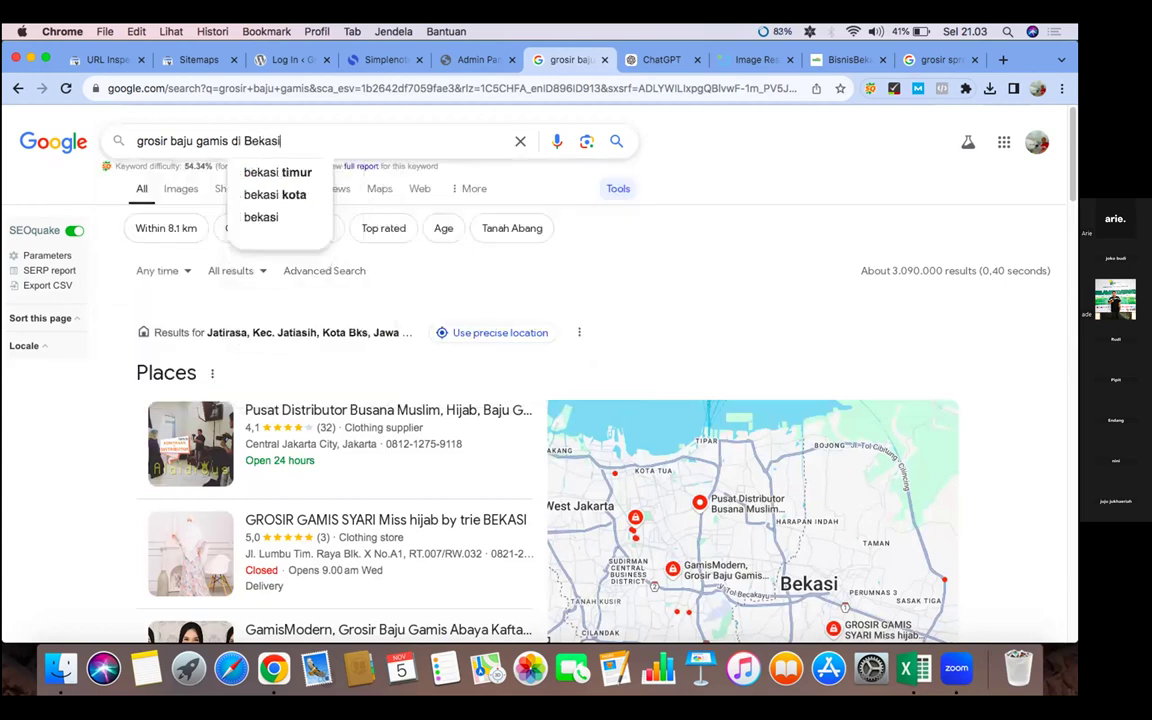
pyautogui.press('Return')
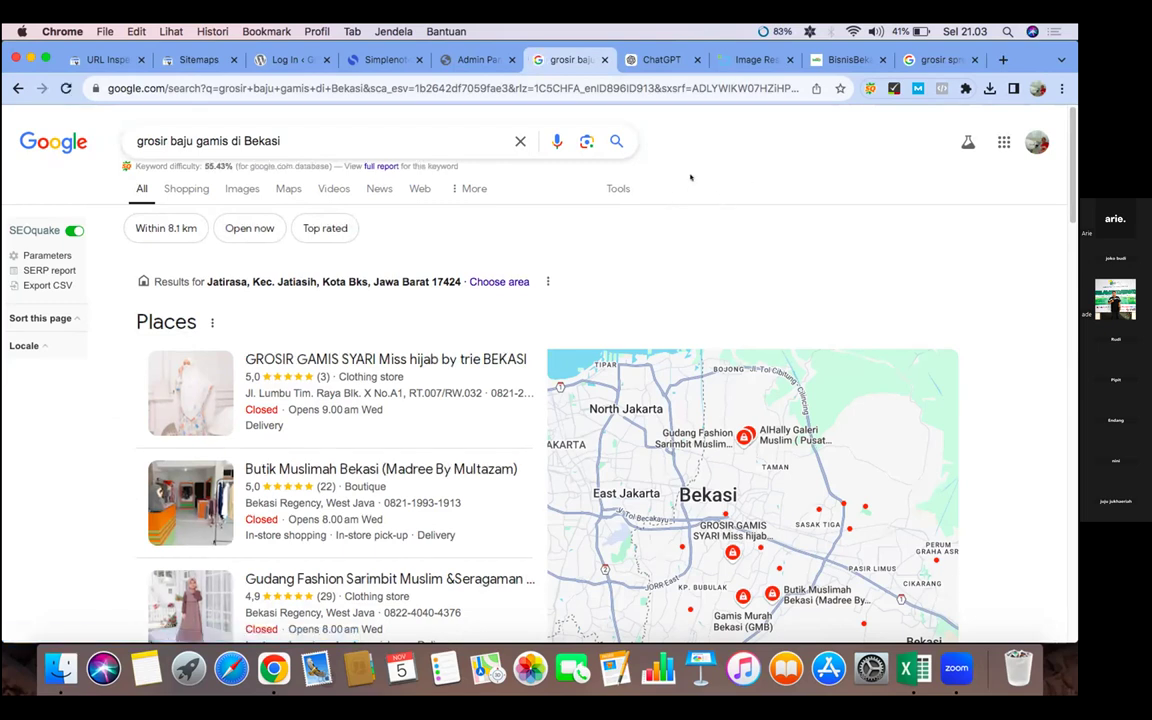
pyautogui.click(619, 189)
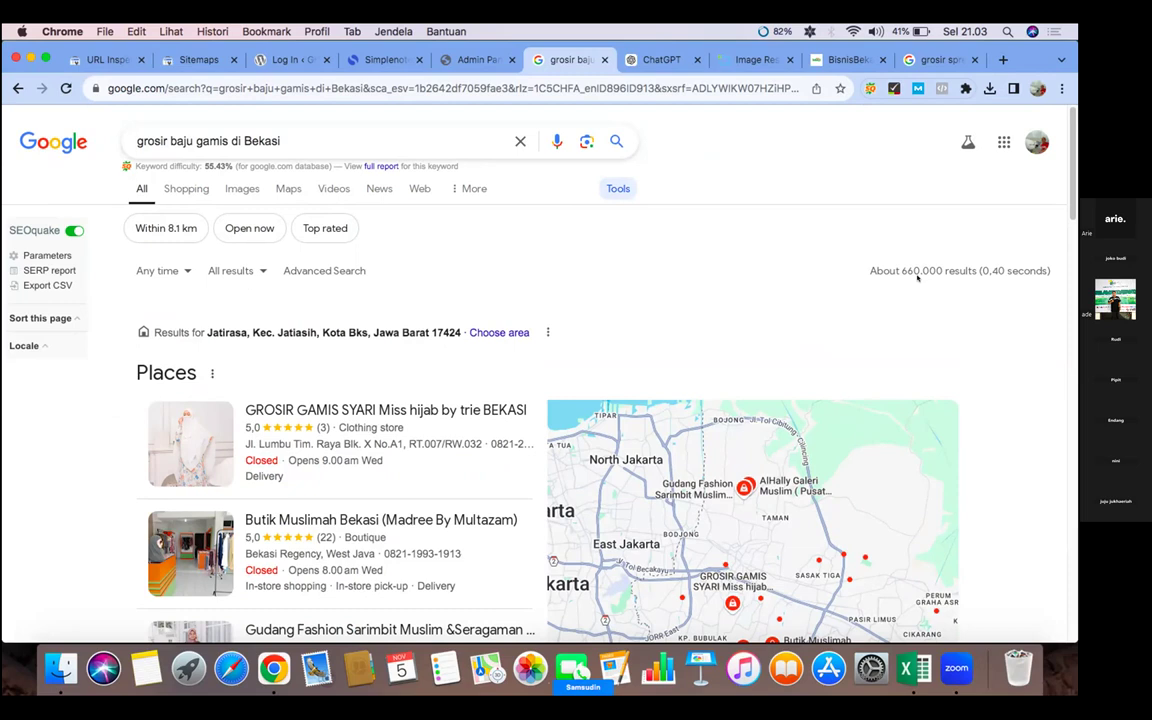
pyautogui.click(314, 141)
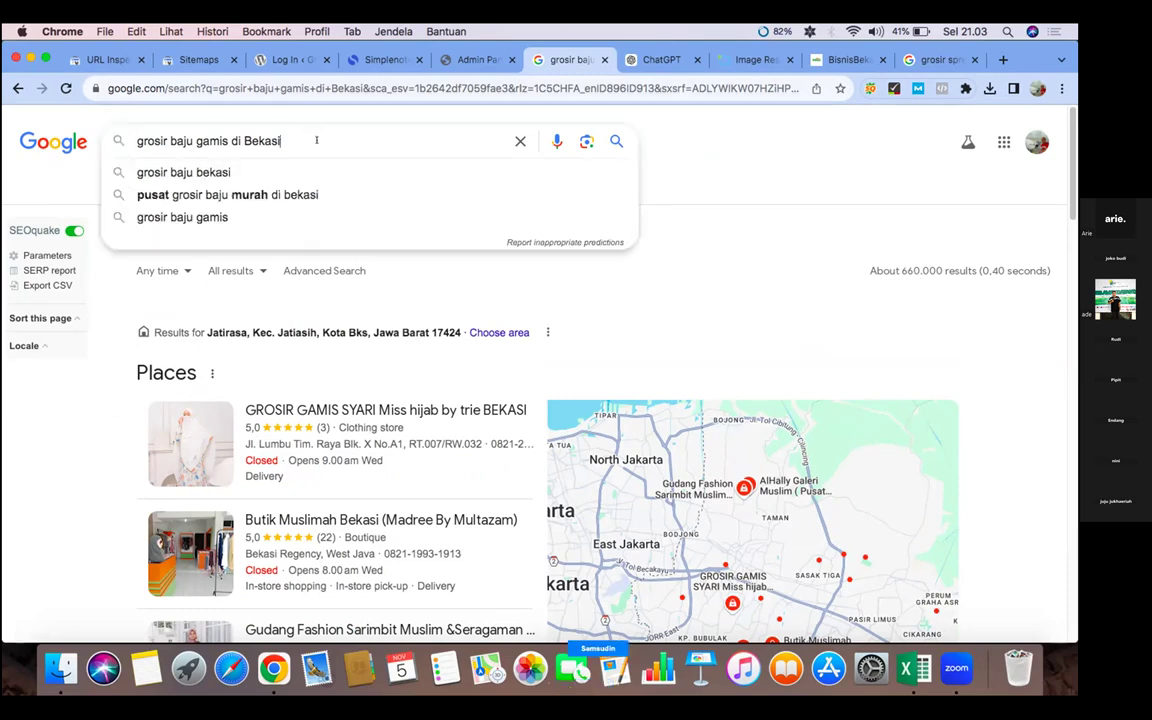
# Search 'grosir baju gamis di jatiasih' via the suggestion and show its 10,400 results
pyautogui.press('BackSpace')
pyautogui.press('BackSpace')
pyautogui.press('BackSpace')
pyautogui.press('BackSpace')
pyautogui.press('BackSpace')
pyautogui.press('BackSpace')
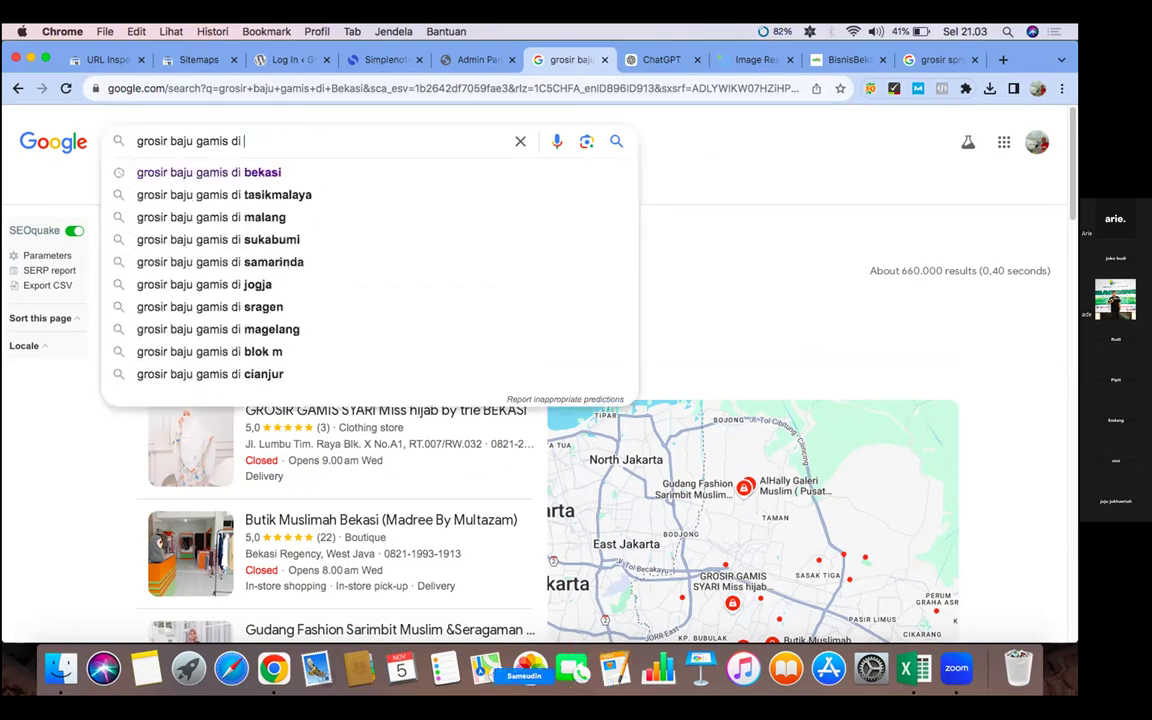
pyautogui.write('jat')
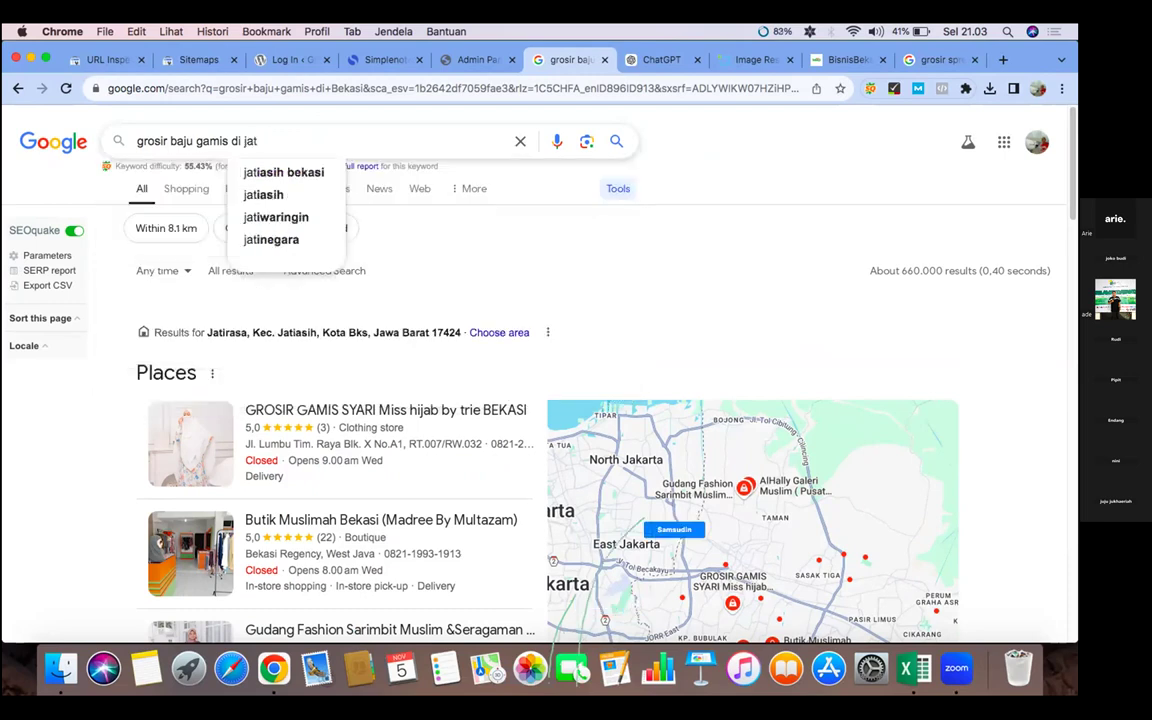
pyautogui.click(285, 196)
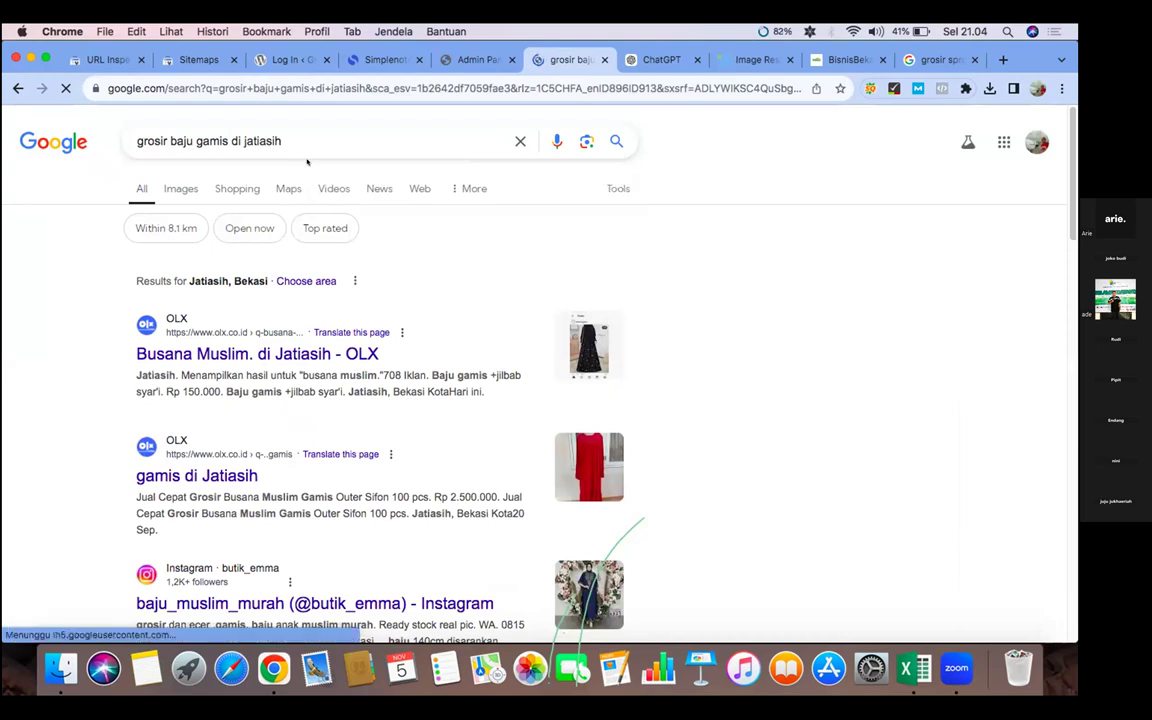
pyautogui.click(618, 188)
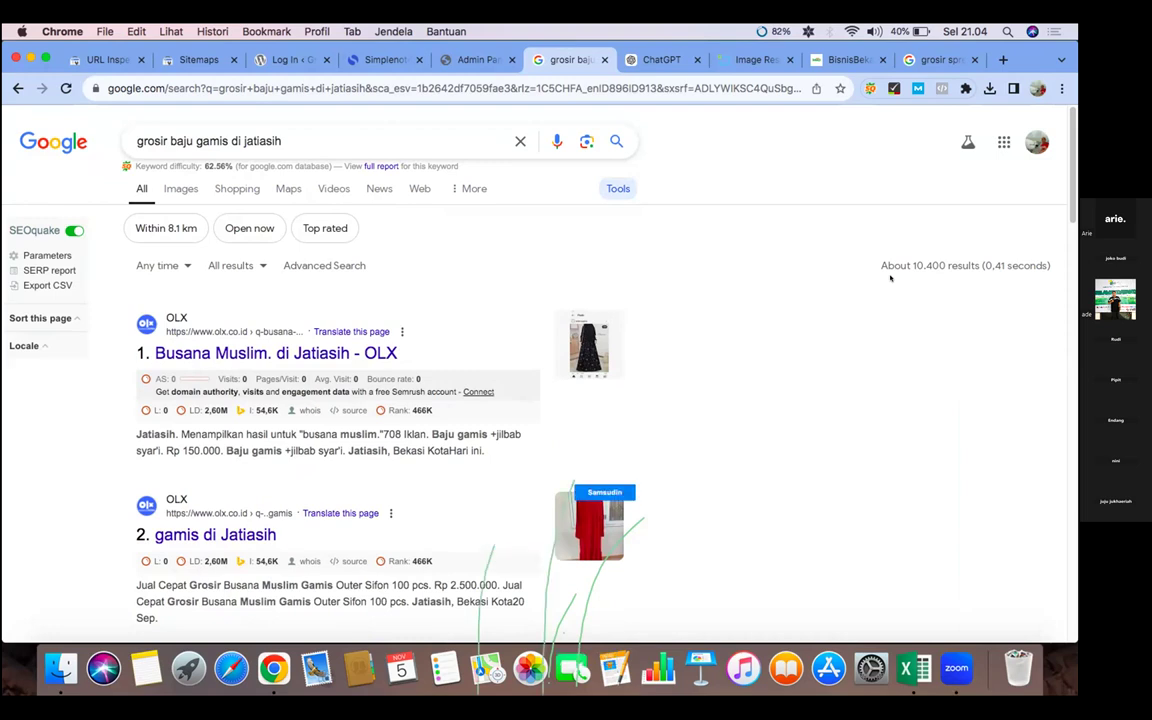
pyautogui.click(308, 140)
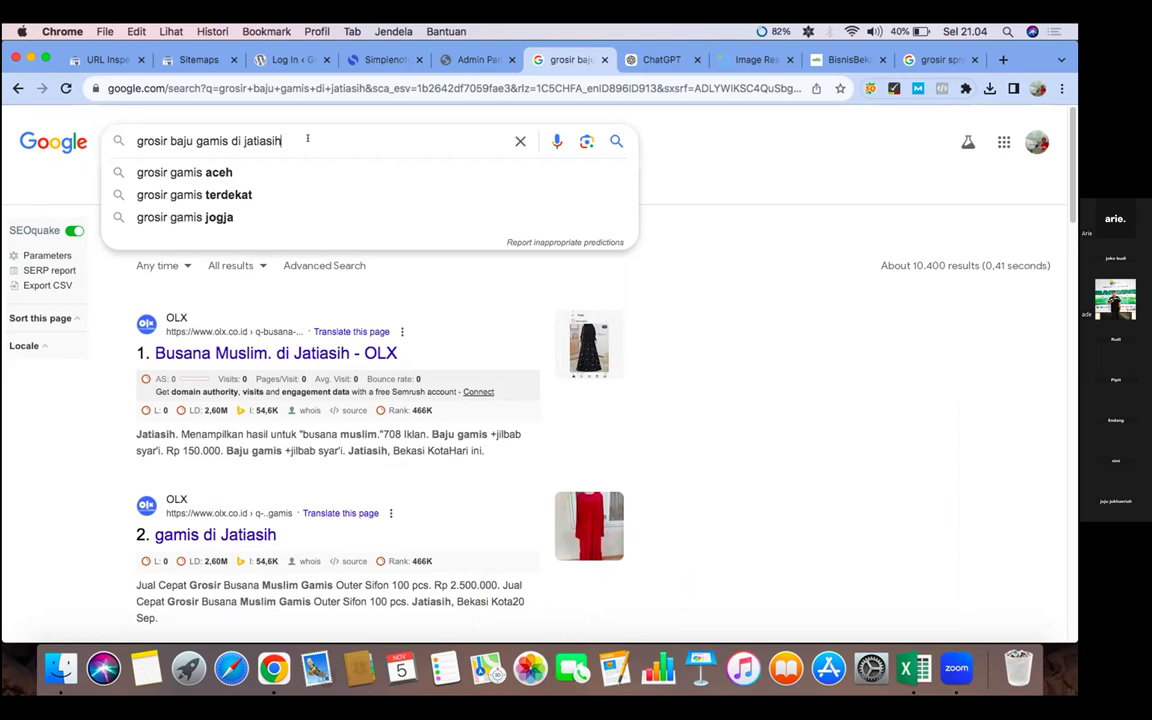
# Trim the search box back to 'grosir baju gamis' without resubmitting, closing the suggestions
pyautogui.press('BackSpace')
pyautogui.press('BackSpace')
pyautogui.press('BackSpace')
pyautogui.press('BackSpace')
pyautogui.press('BackSpace')
pyautogui.press('BackSpace')
pyautogui.press('BackSpace')
pyautogui.press('BackSpace')
pyautogui.press('BackSpace')
pyautogui.press('BackSpace')
pyautogui.press('BackSpace')
pyautogui.press('BackSpace')
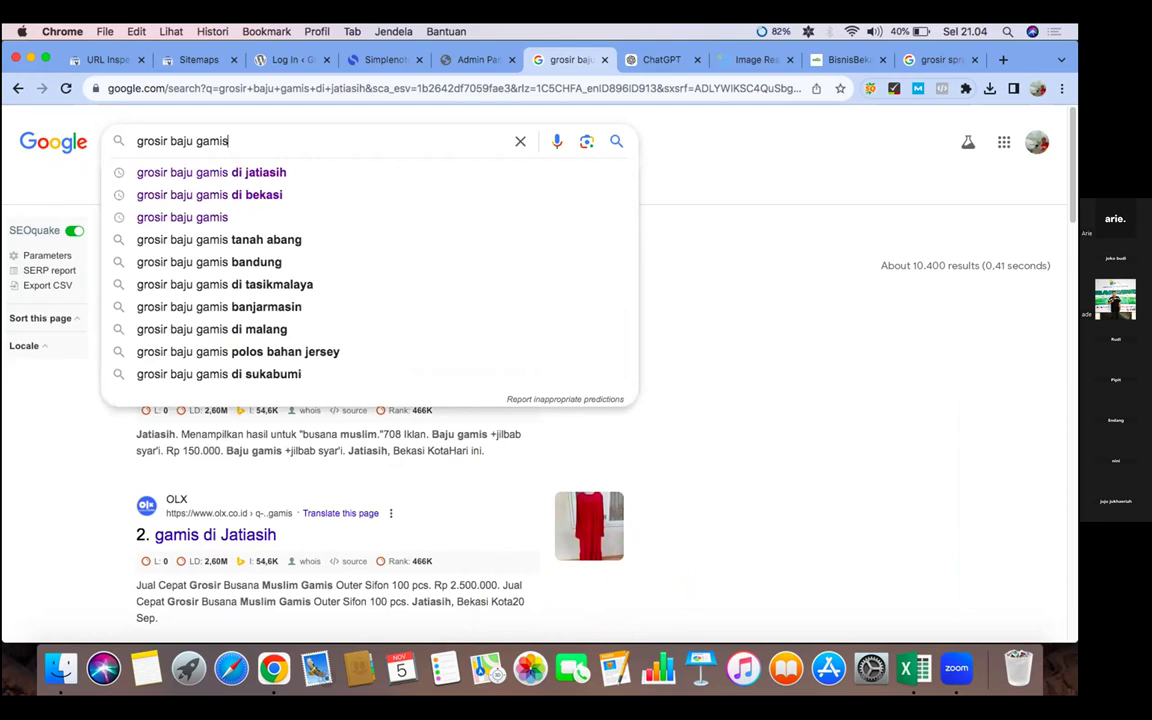
pyautogui.click(744, 308)
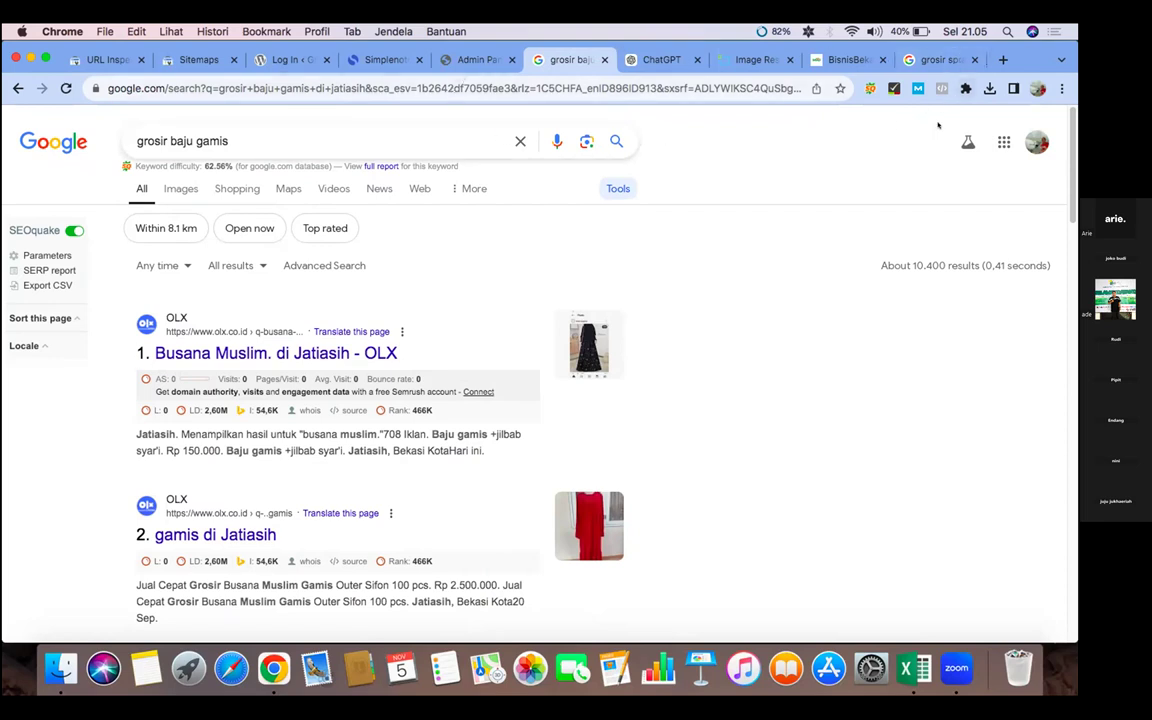
pyautogui.click(1010, 104)
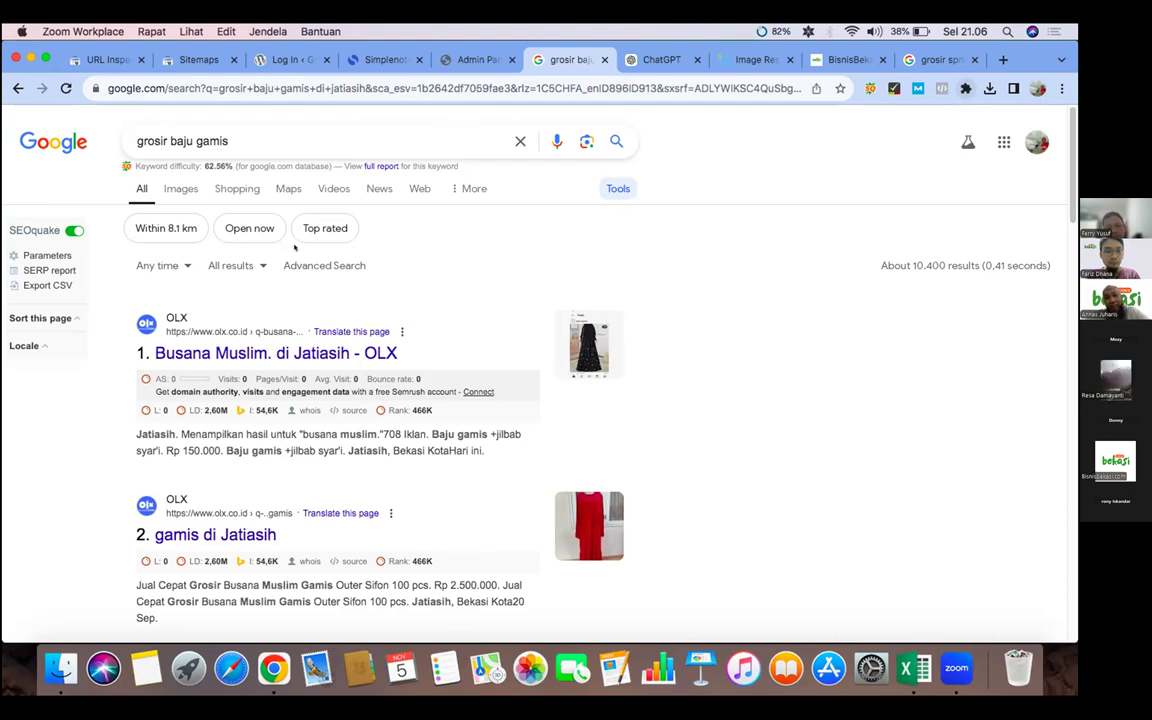
pyautogui.click(273, 668)
# Open Google Search Central in a new tab using the admin's DAFTAR KE GOOGLE link
pyautogui.click(848, 59)
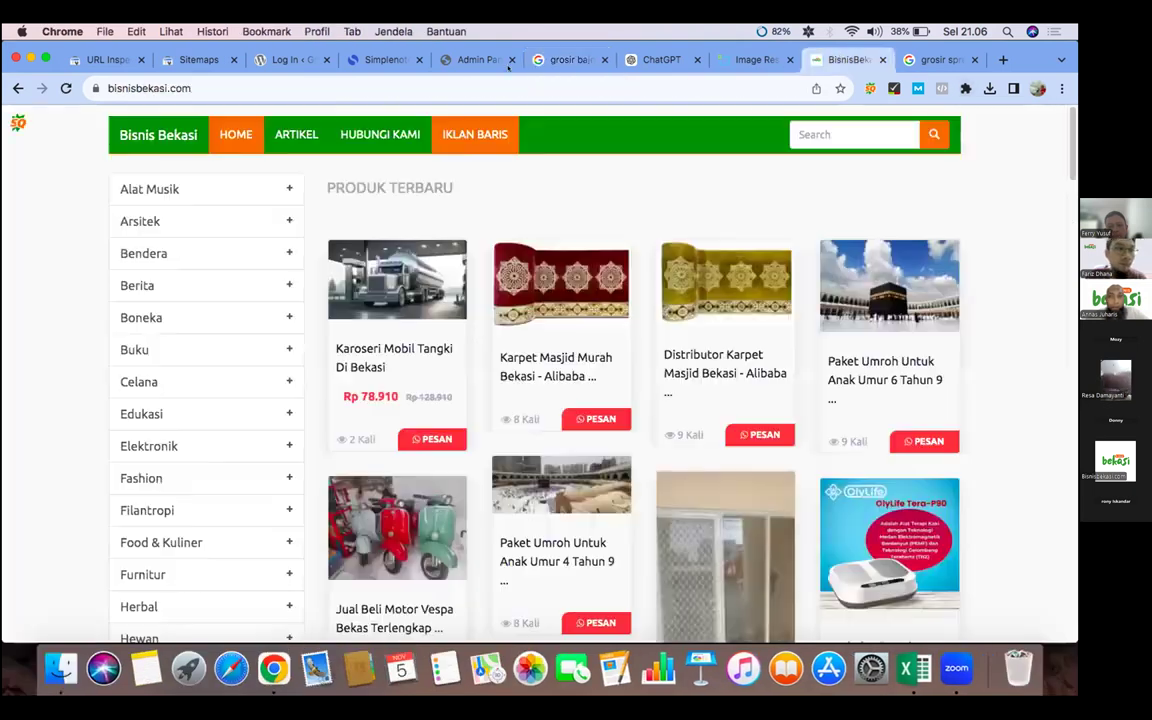
pyautogui.click(480, 60)
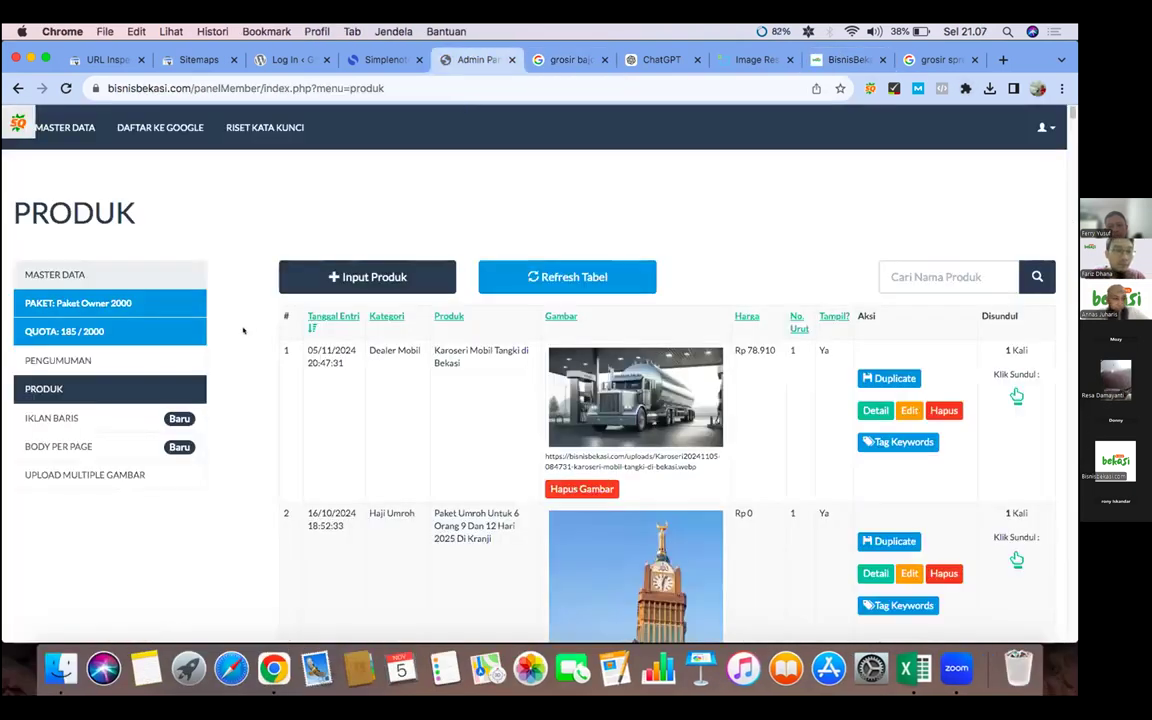
pyautogui.click(173, 124)
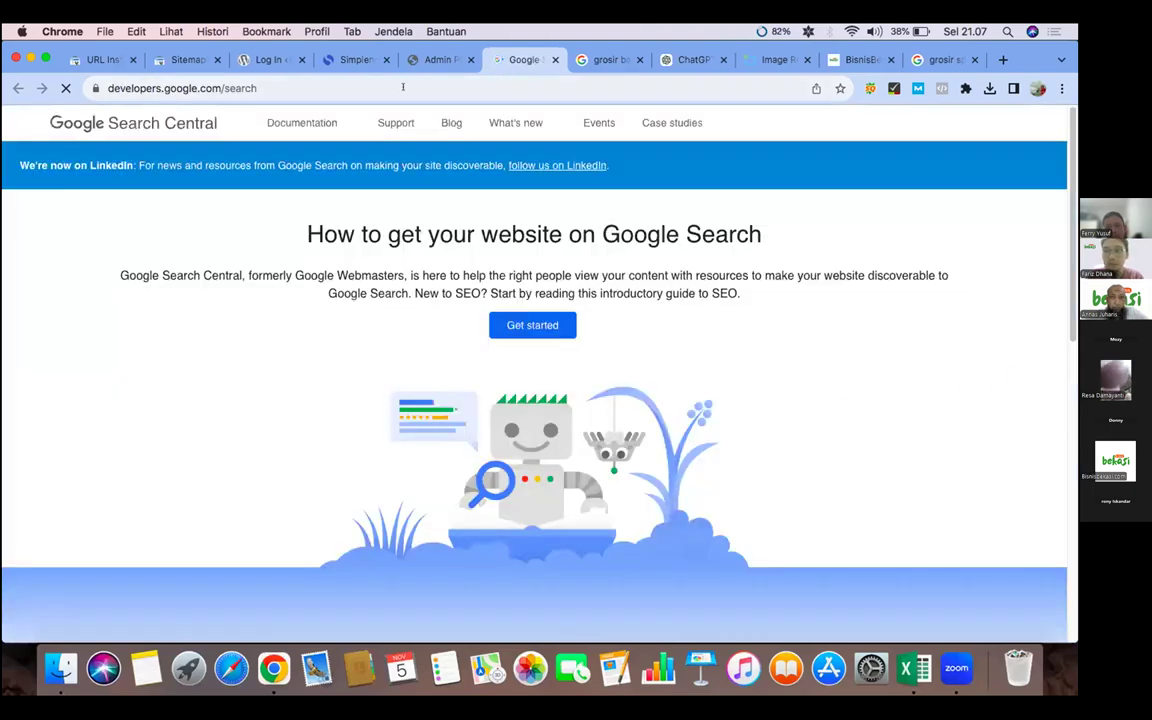
# Close the 'grosir sprei rumah sakit murah' results tab and return to the Image Resizer page
pyautogui.click(943, 59)
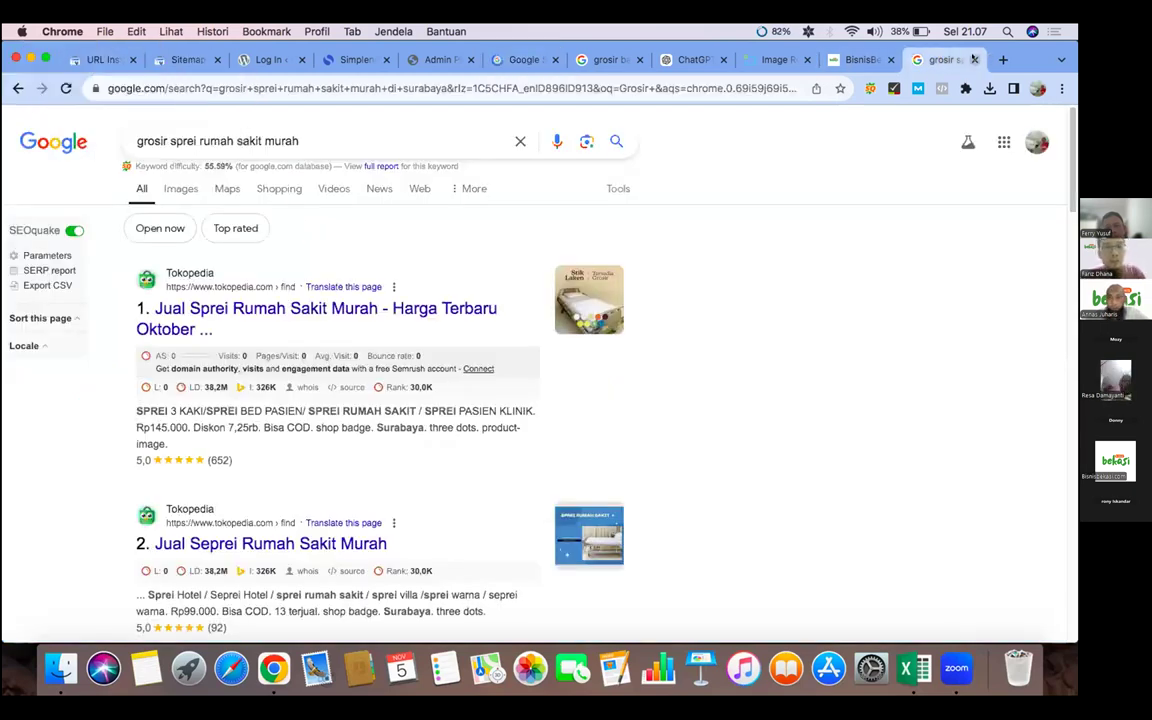
pyautogui.click(974, 59)
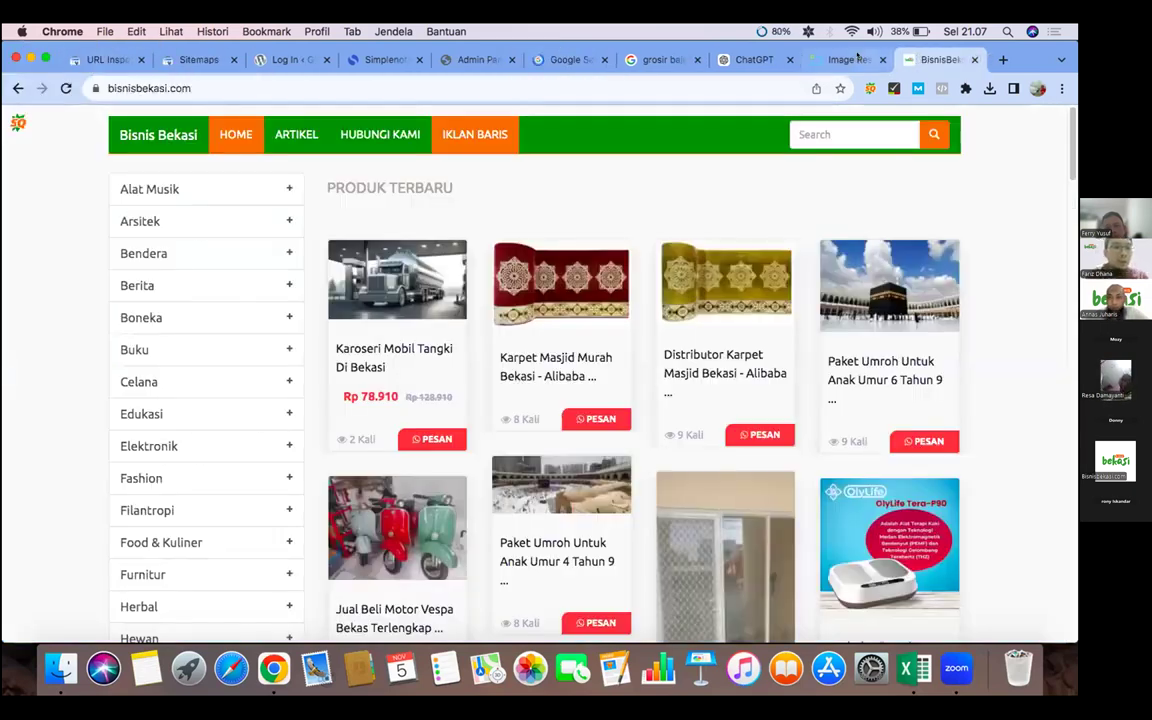
pyautogui.click(850, 59)
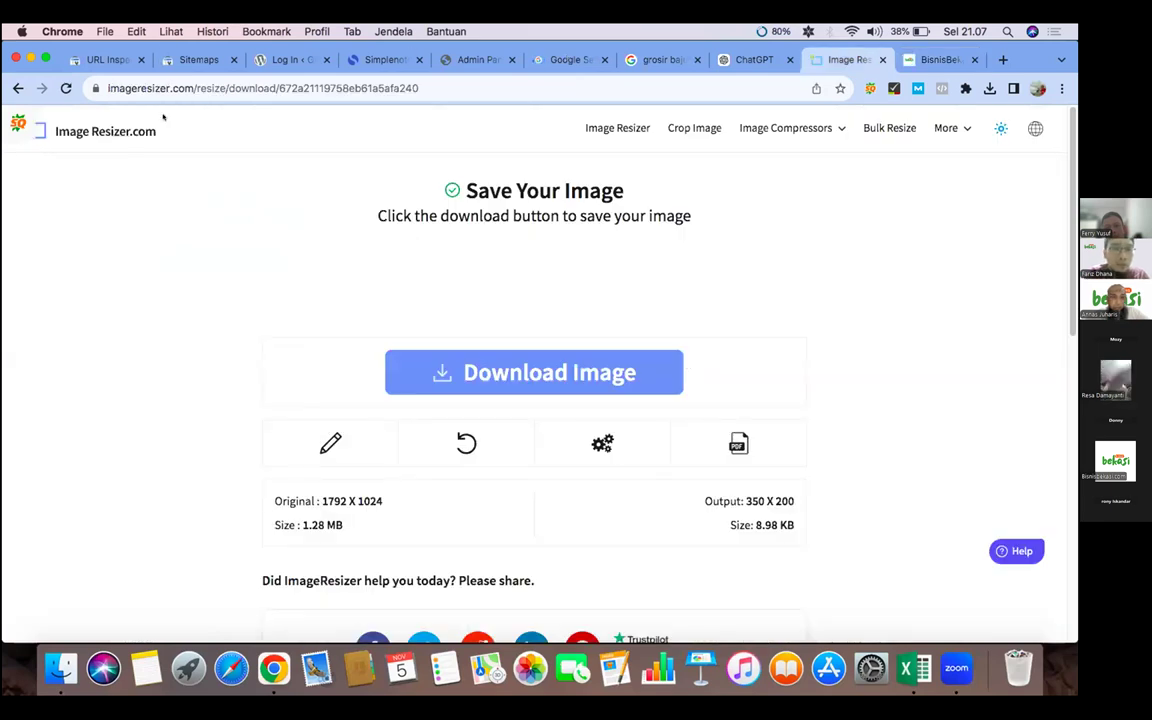
# Return to the Admin Panel's PRODUK table
pyautogui.click(478, 59)
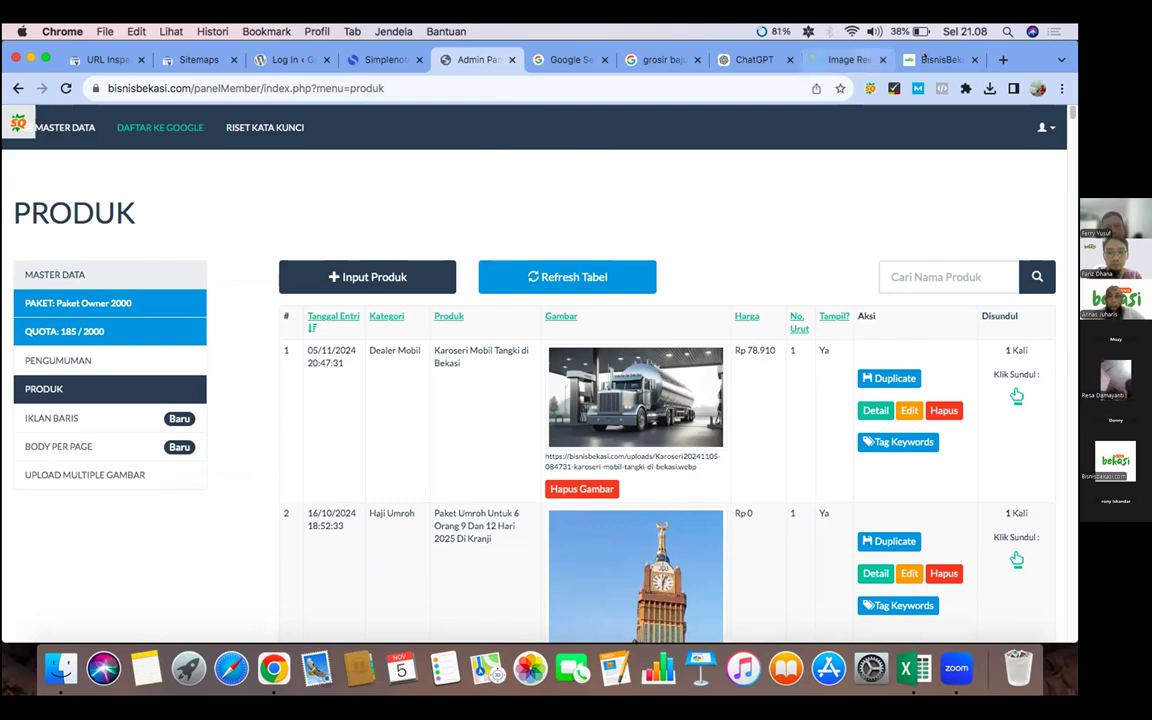
# Check the Bisnis Bekasi homepage tab
pyautogui.click(927, 60)
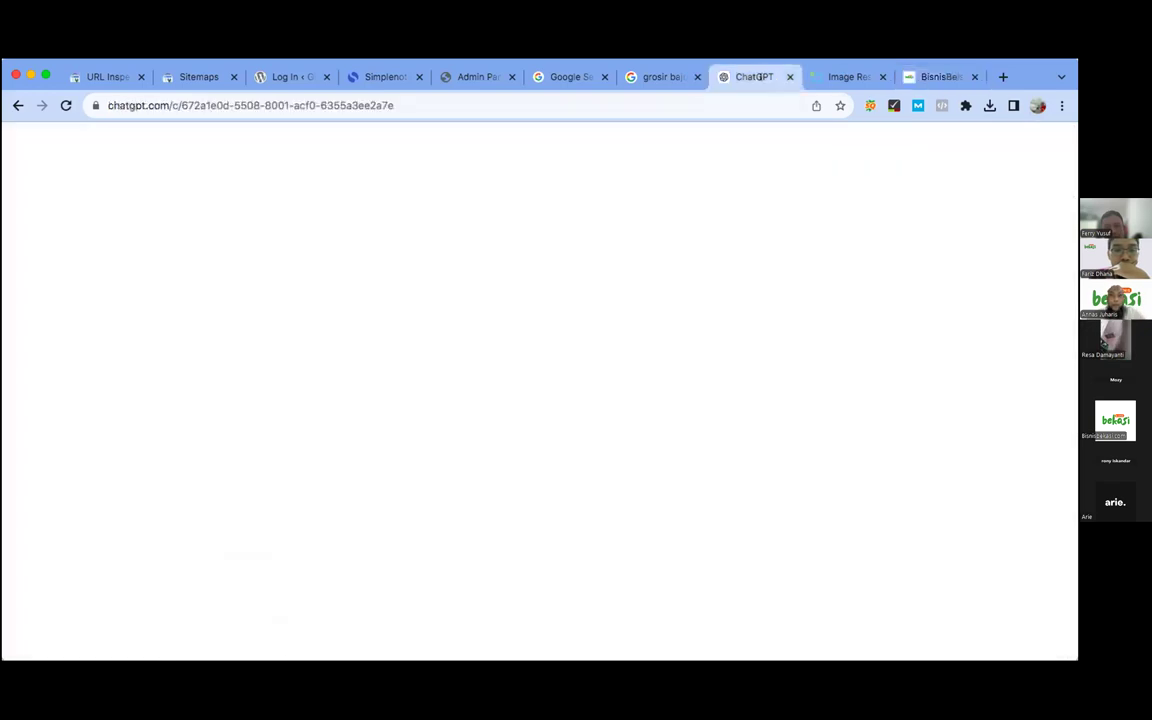
# Scroll to ChatGPT's reply listing 'karoseri mobil tangki, bengkel mobil tangki Bekasi' keywords and deselect it
pyautogui.scroll(4, 784, 391)
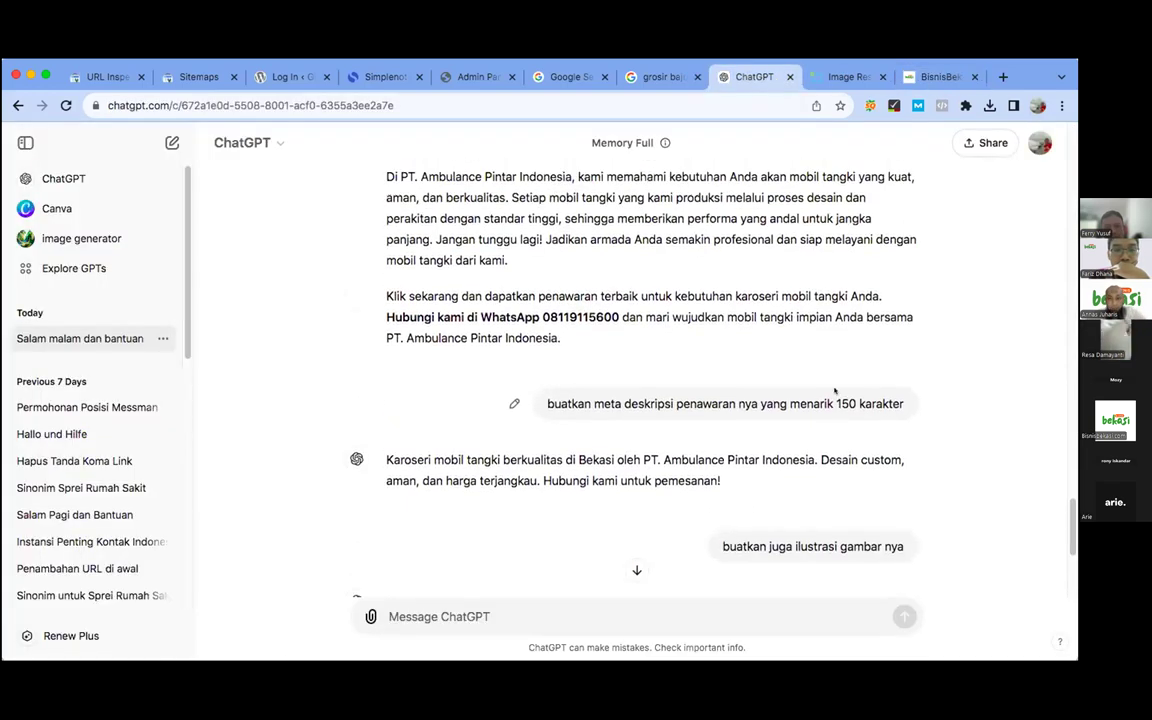
pyautogui.scroll(-2, 770, 462)
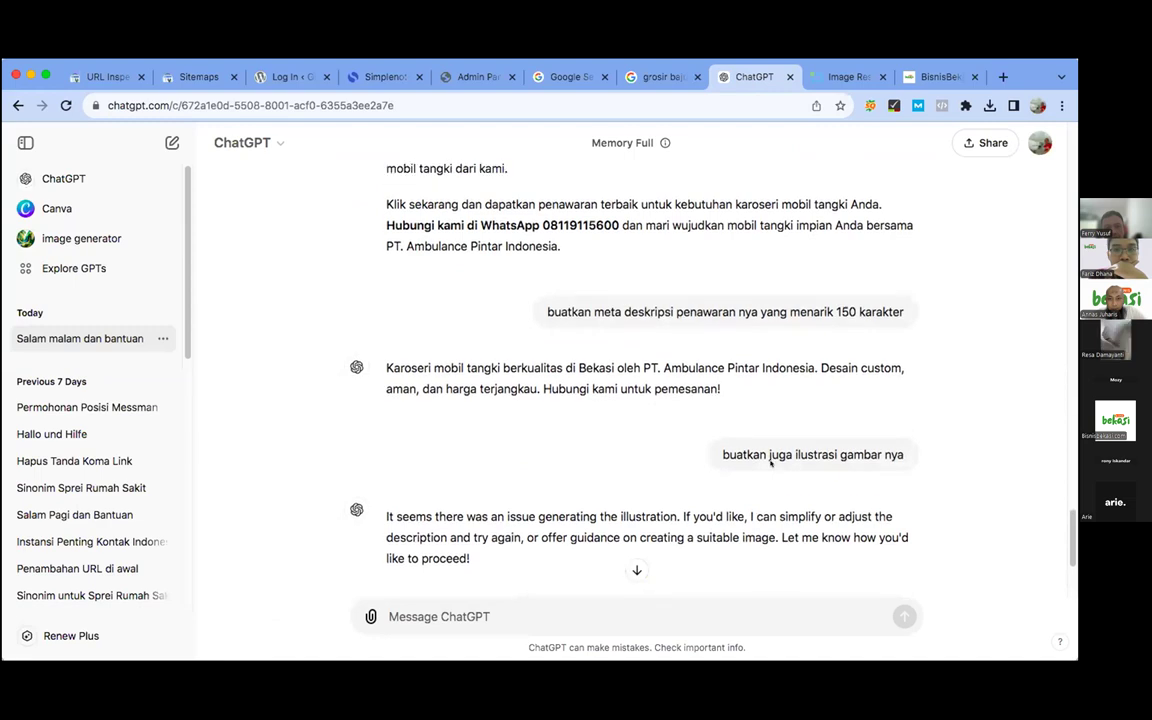
pyautogui.scroll(-5, 770, 462)
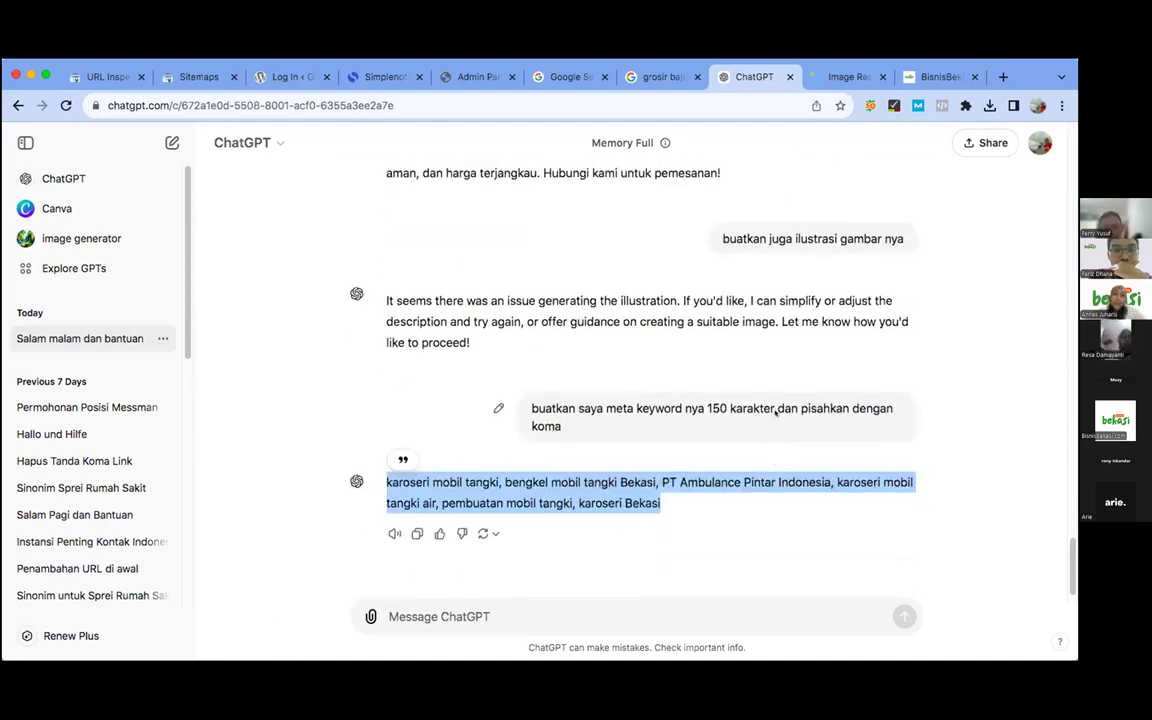
pyautogui.click(416, 390)
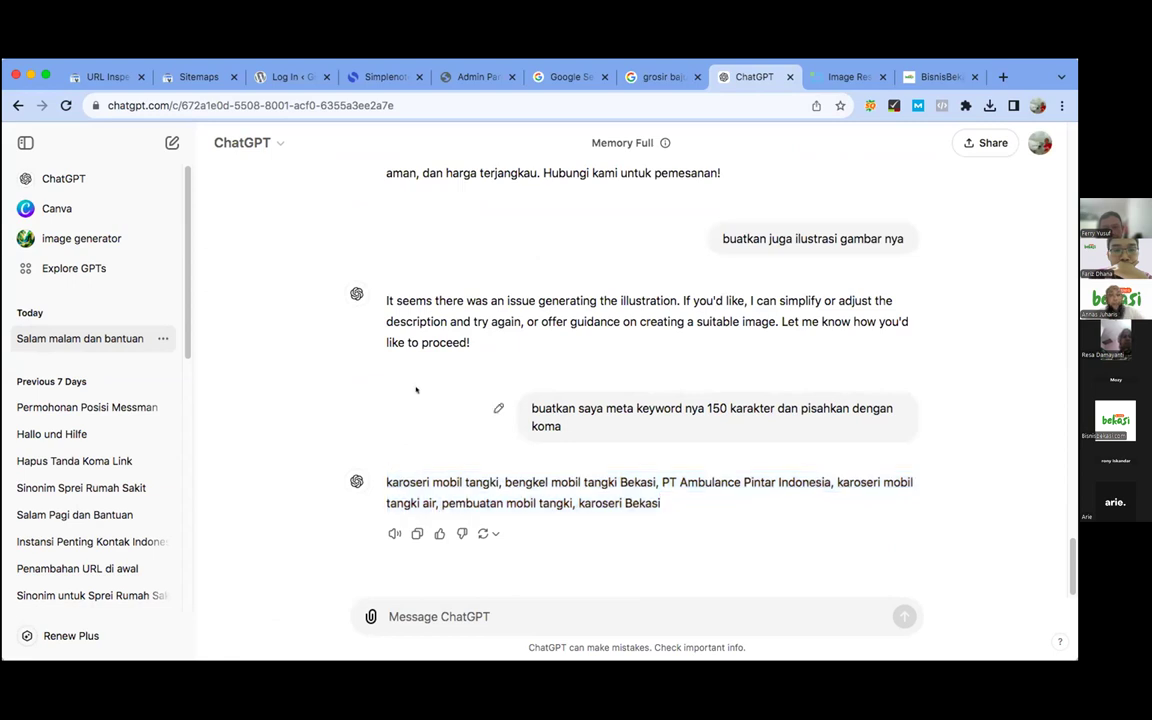